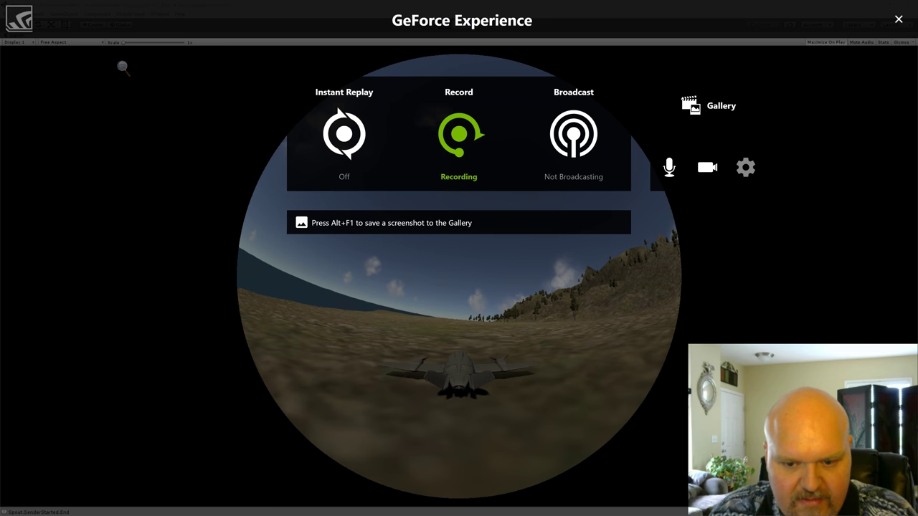
# - Exit play mode to stop the DomeFlyer flight demo over the island
pyautogui.hotkey('alt', 'Tab')
pyautogui.hotkey('alt', 'Tab')
pyautogui.hotkey('alt', 'shift', 'Tab')
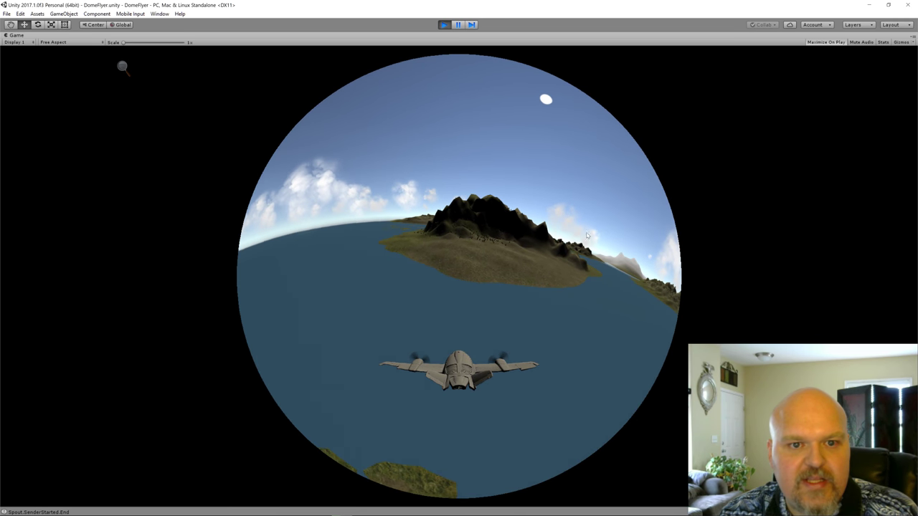
pyautogui.click(444, 25)
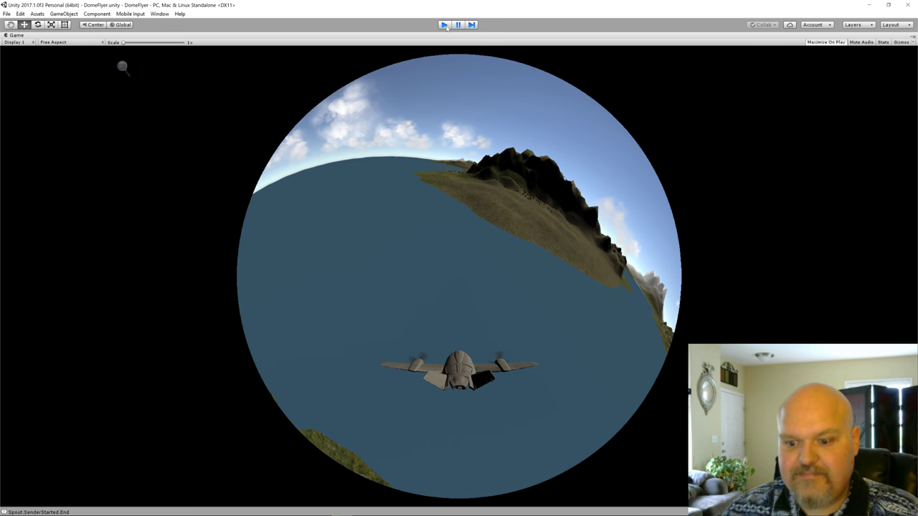
# - Restore the full Unity editor layout and switch to the Downloads window in File Explorer
pyautogui.click(445, 25)
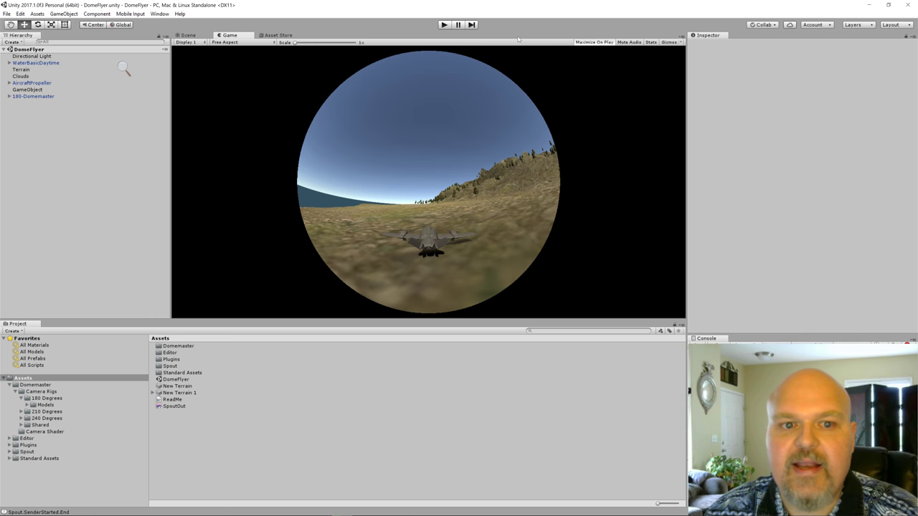
pyautogui.hotkey('alt', 'Tab')
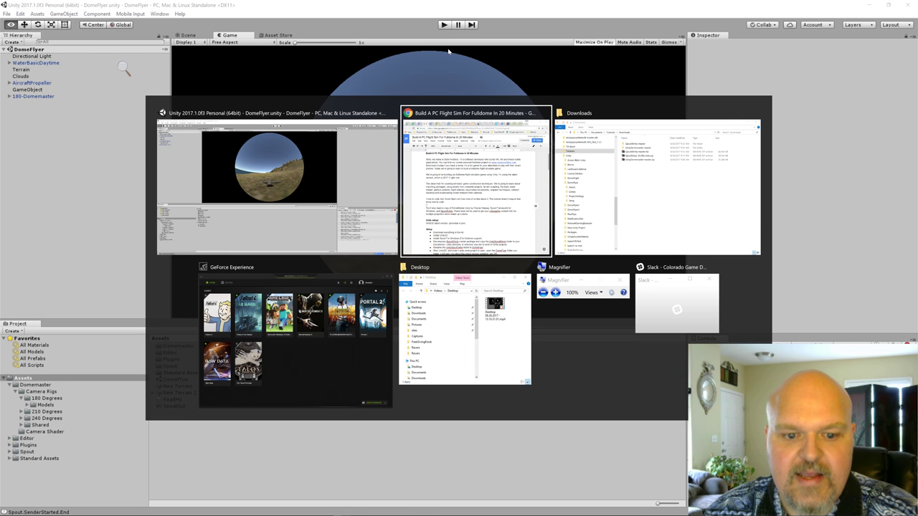
pyautogui.hotkey('alt', 'Tab')
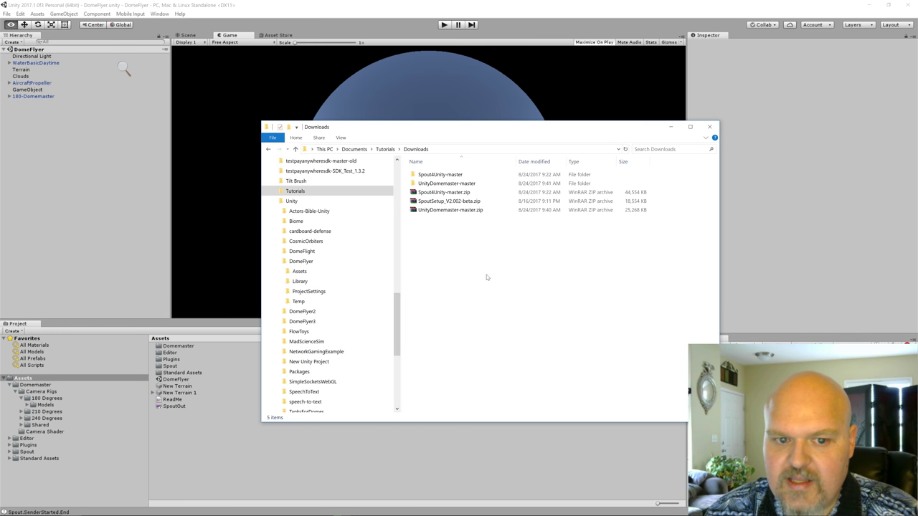
# - Browse into Spout4Unity-master > Spout4Unity-master, select UnitySpoutDemo, then go to Documents
pyautogui.click(450, 174)
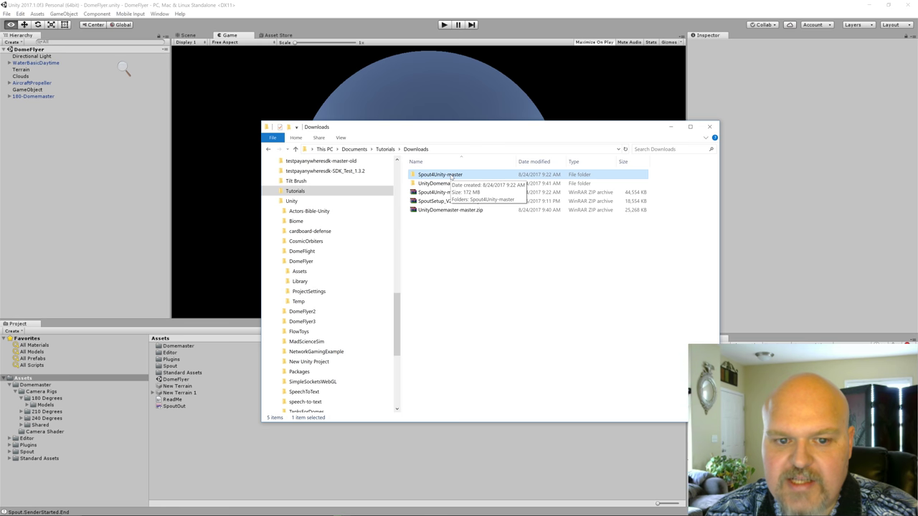
pyautogui.click(451, 175)
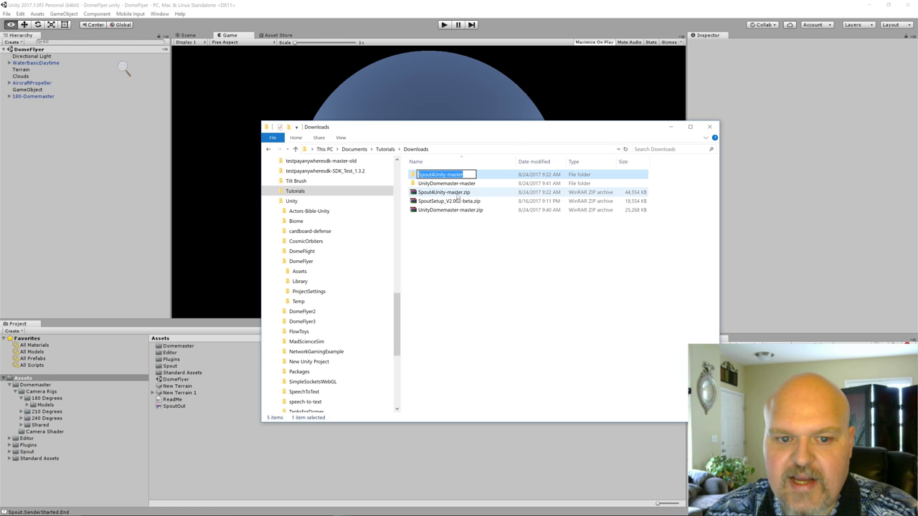
pyautogui.doubleClick(455, 174)
pyautogui.doubleClick(412, 175)
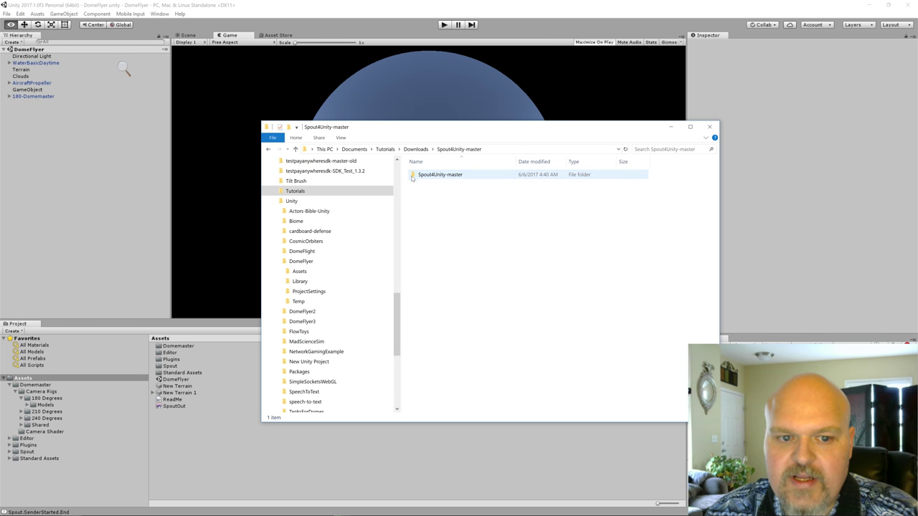
pyautogui.doubleClick(436, 175)
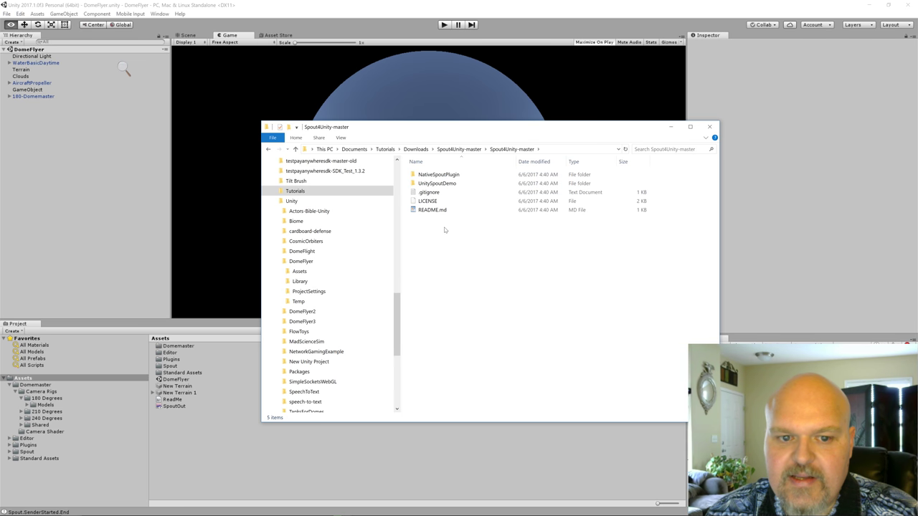
pyautogui.click(437, 184)
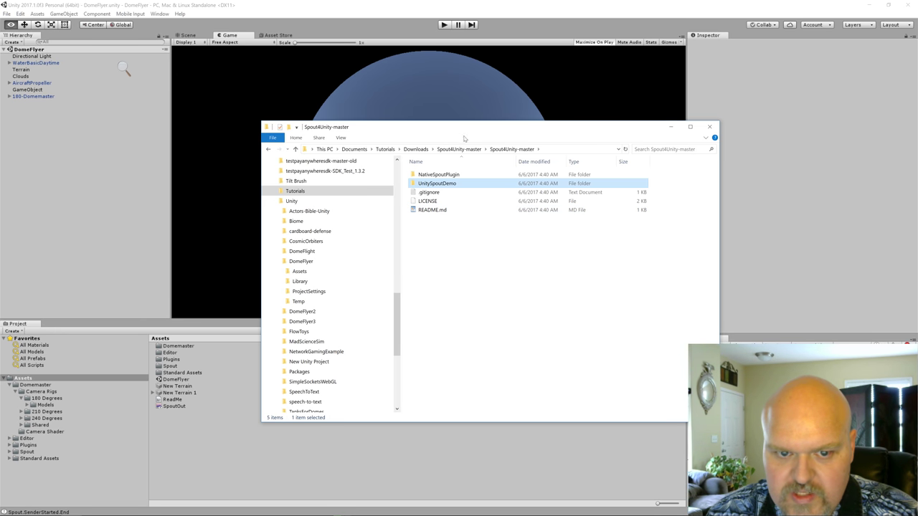
pyautogui.click(355, 149)
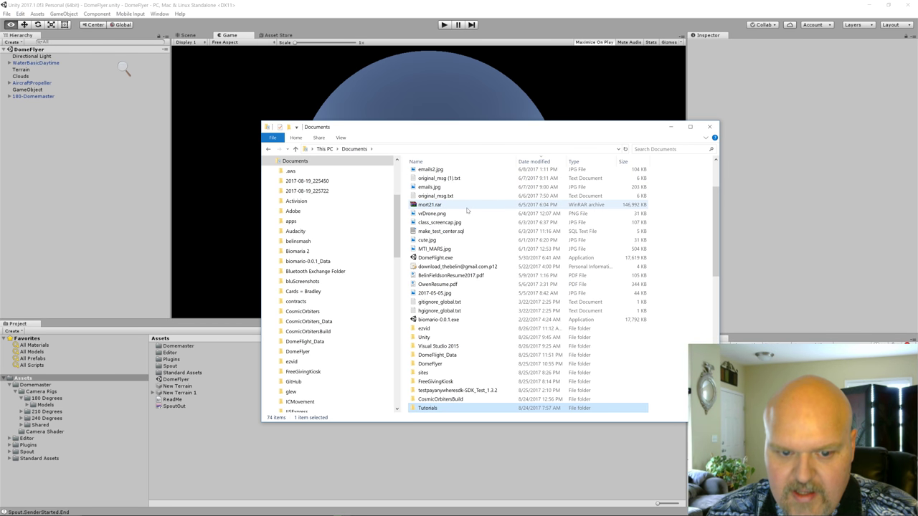
# - Paste UnitySpoutDemo into Documents and decline merging it with the existing DomeFlyer folder
pyautogui.hotkey('ctrl', 'v')
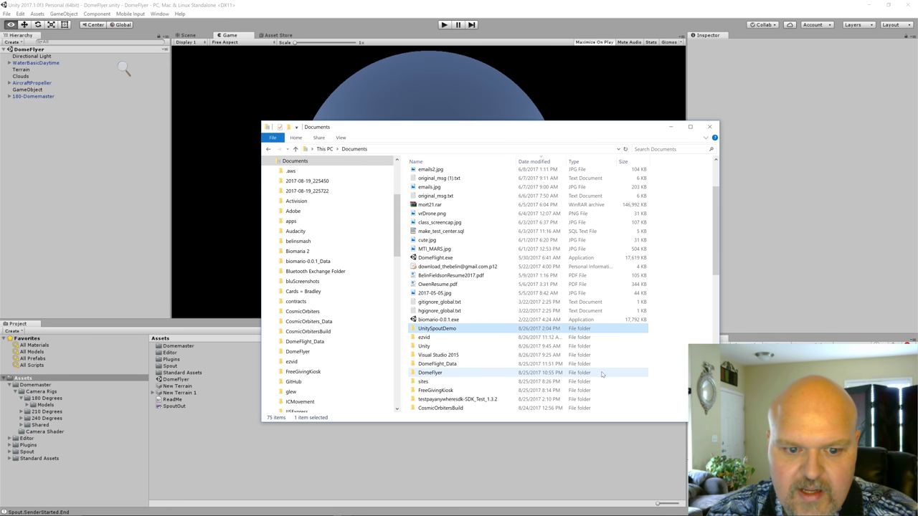
pyautogui.click(446, 327)
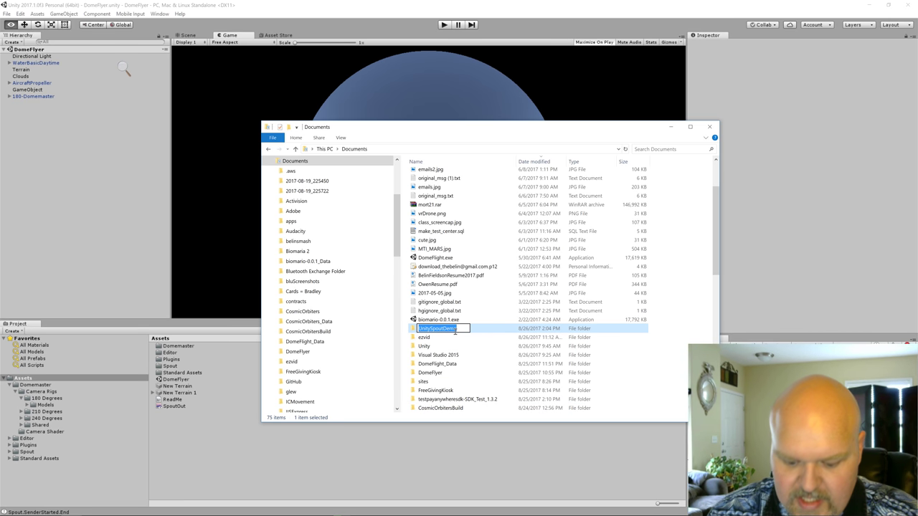
pyautogui.write('DomeF')
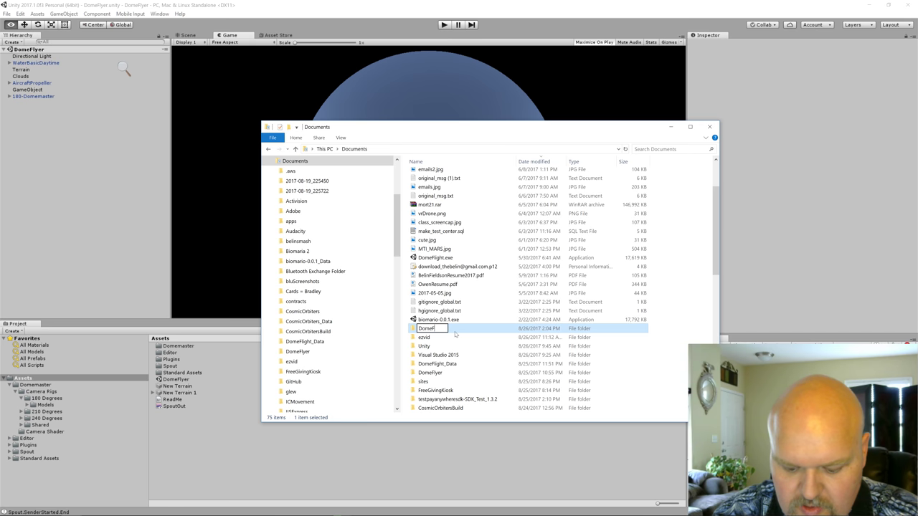
pyautogui.write('lyer')
pyautogui.press('Return')
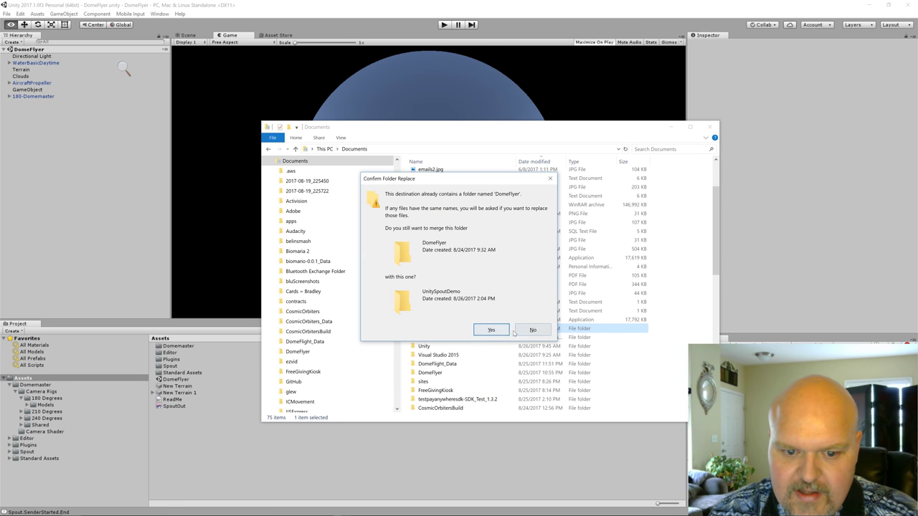
pyautogui.click(532, 330)
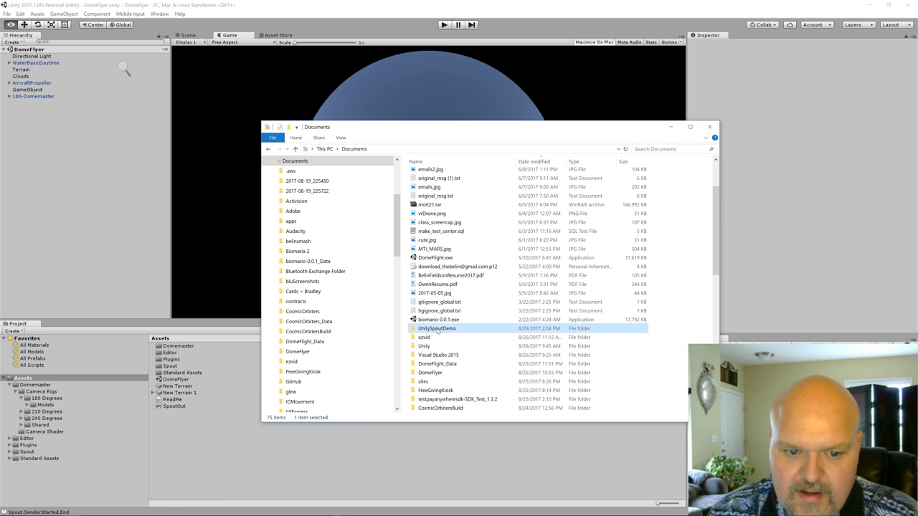
# - Rename the pasted folder to DomeFlyer2 and open it
pyautogui.click(437, 329)
pyautogui.click(458, 328)
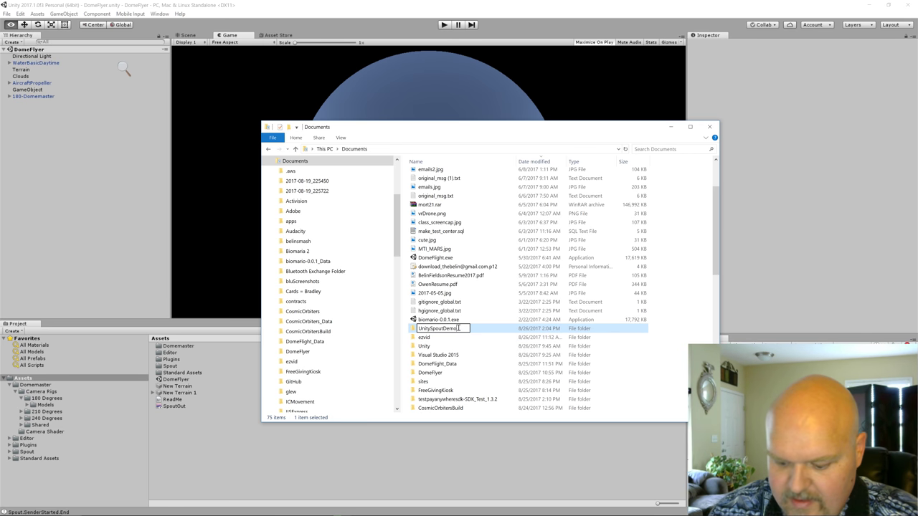
pyautogui.press('BackSpace')
pyautogui.press('BackSpace')
pyautogui.press('BackSpace')
pyautogui.press('BackSpace')
pyautogui.press('BackSpace')
pyautogui.press('BackSpace')
pyautogui.press('BackSpace')
pyautogui.press('BackSpace')
pyautogui.press('BackSpace')
pyautogui.write('DomeFlyer2')
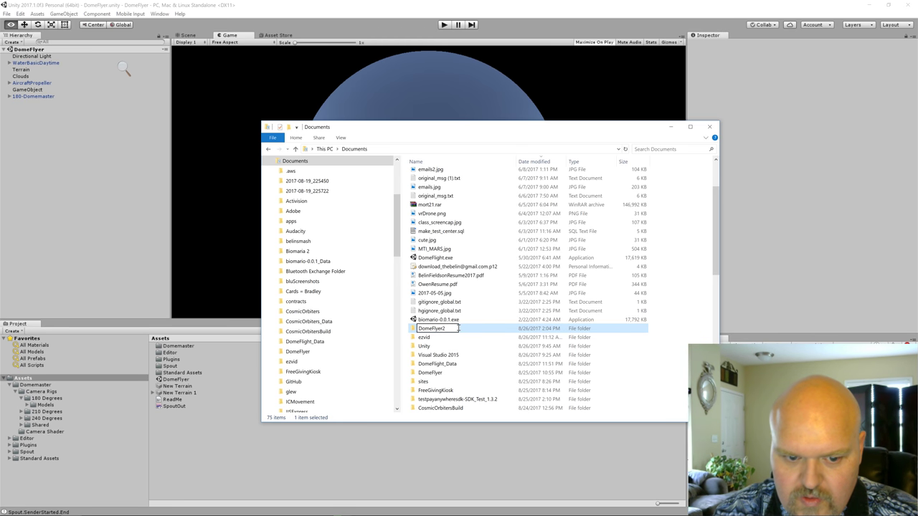
pyautogui.press('Return')
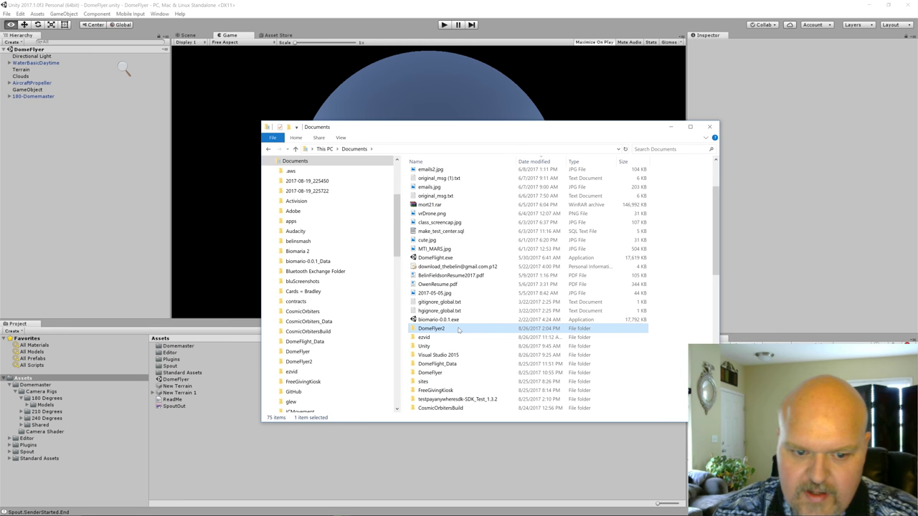
pyautogui.doubleClick(442, 329)
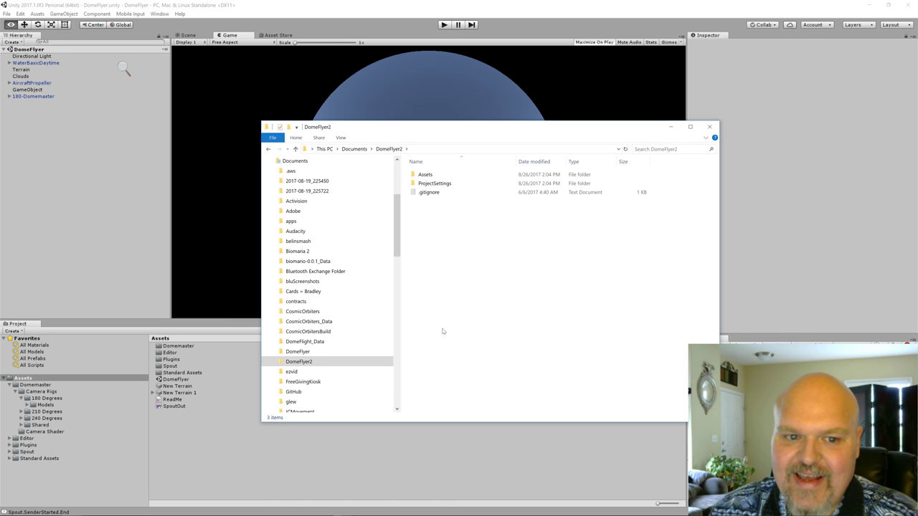
# - Launch Unity 2017, open Documents > DomeFlyer2 as a project, and accept the version-mismatch warning
pyautogui.press('alt')
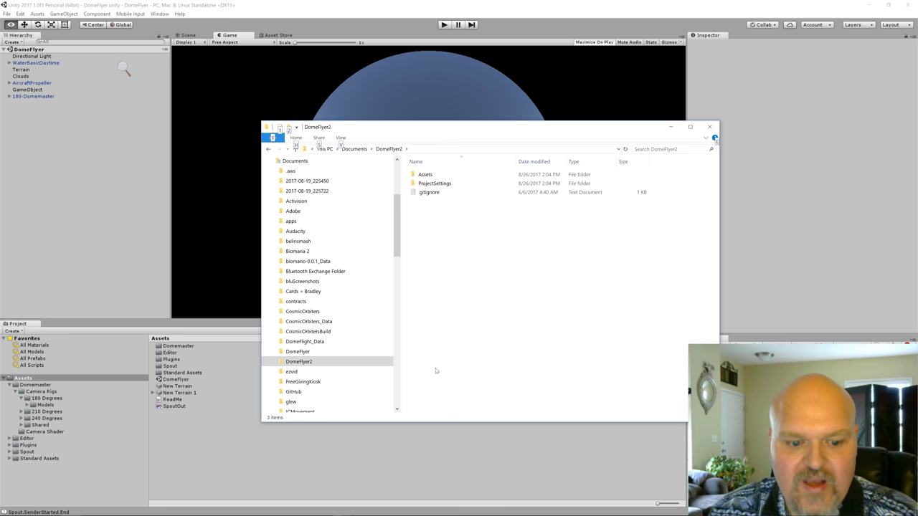
pyautogui.click(414, 461)
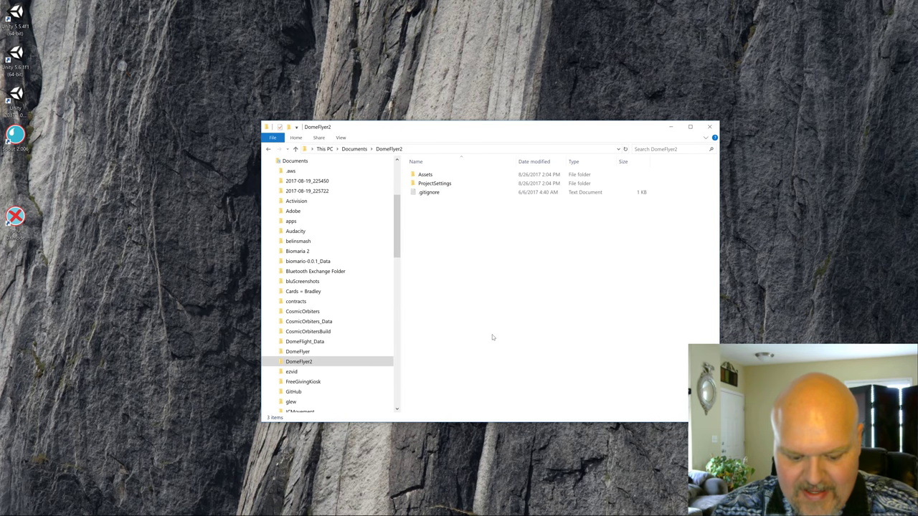
pyautogui.doubleClick(16, 101)
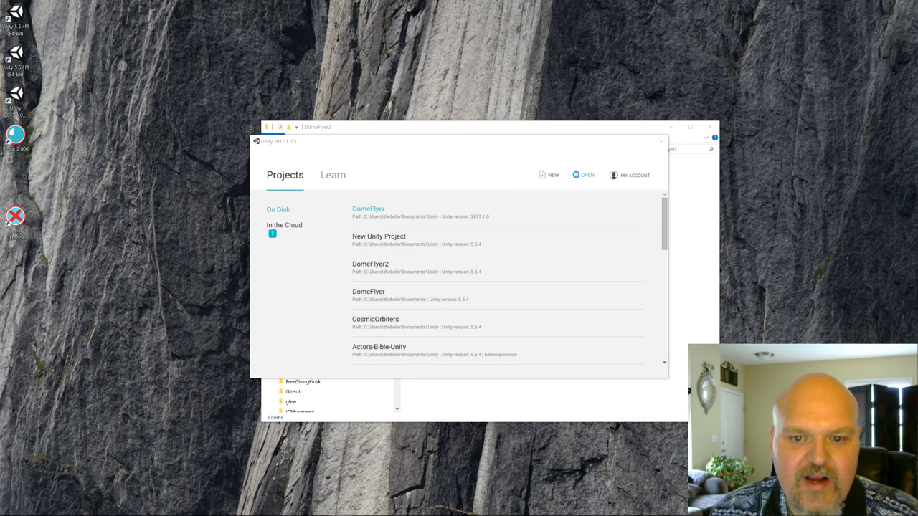
pyautogui.click(583, 175)
pyautogui.click(353, 167)
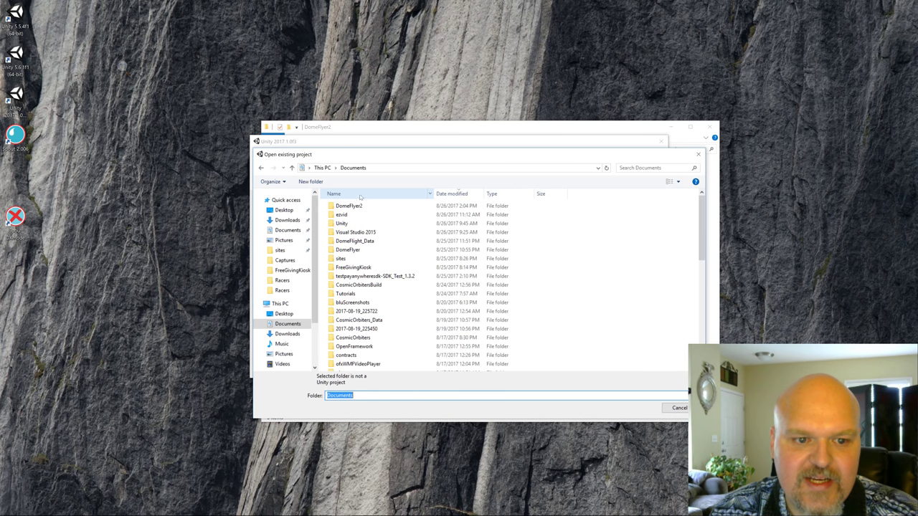
pyautogui.doubleClick(351, 206)
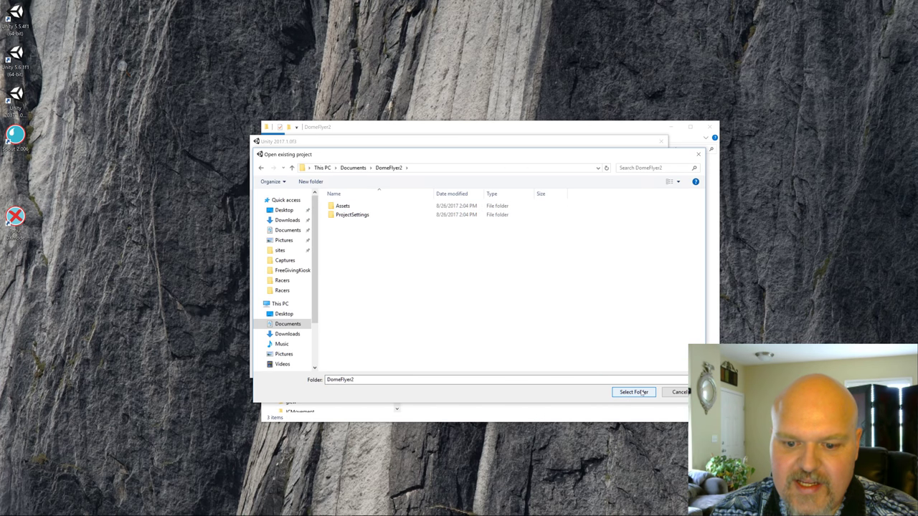
pyautogui.click(634, 392)
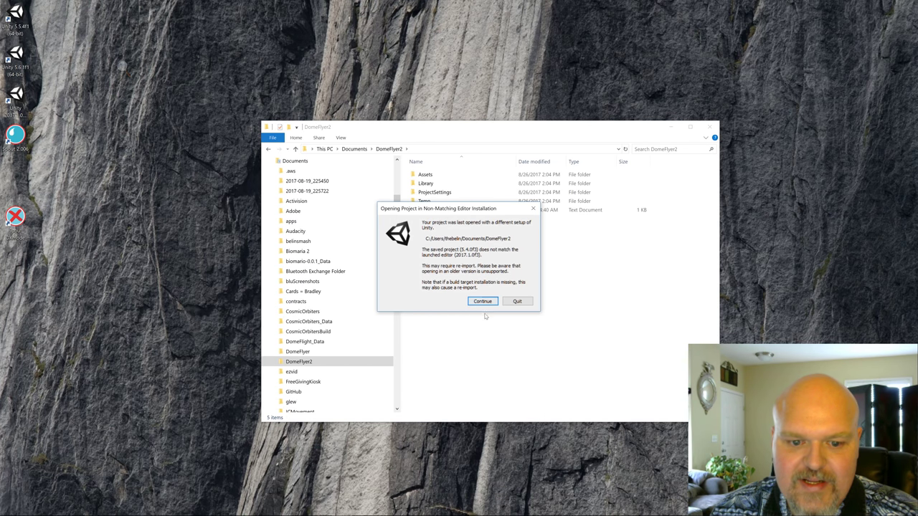
pyautogui.click(481, 301)
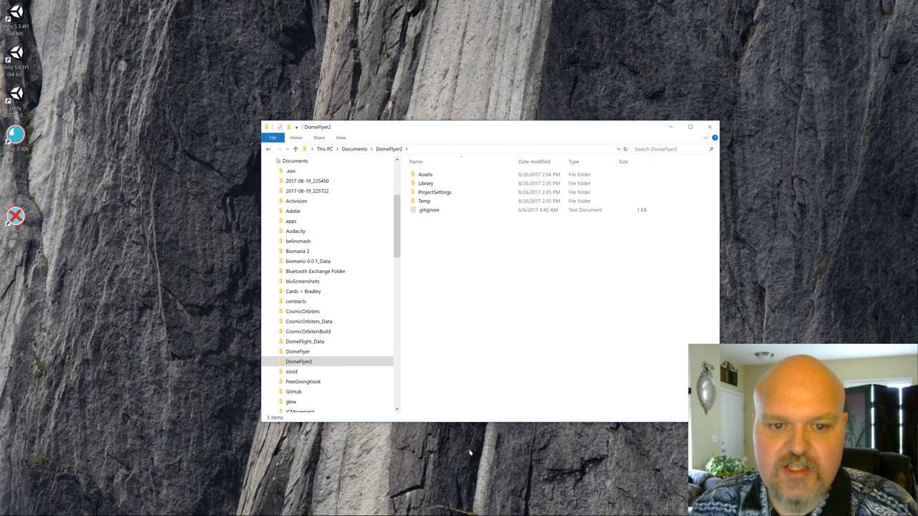
# - Once importing finishes, switch to the new DomeFlyer2 Unity editor window
pyautogui.hotkey('alt', 'Tab')
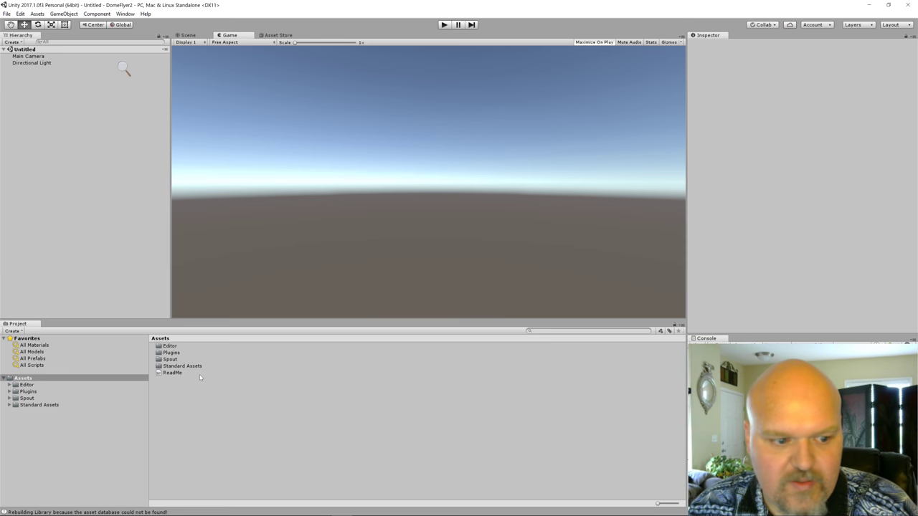
# - Import all items of the Environment standard assets package from the Project panel
pyautogui.rightClick(192, 404)
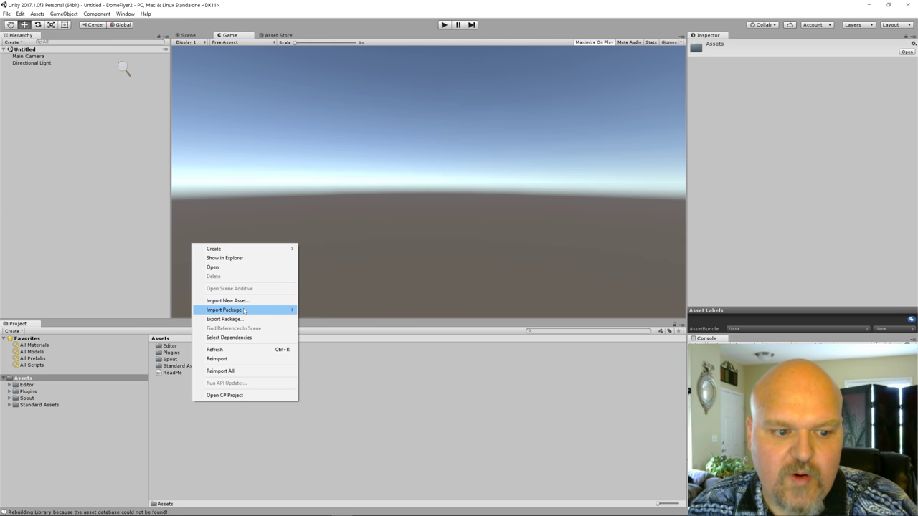
pyautogui.moveTo(244, 311)
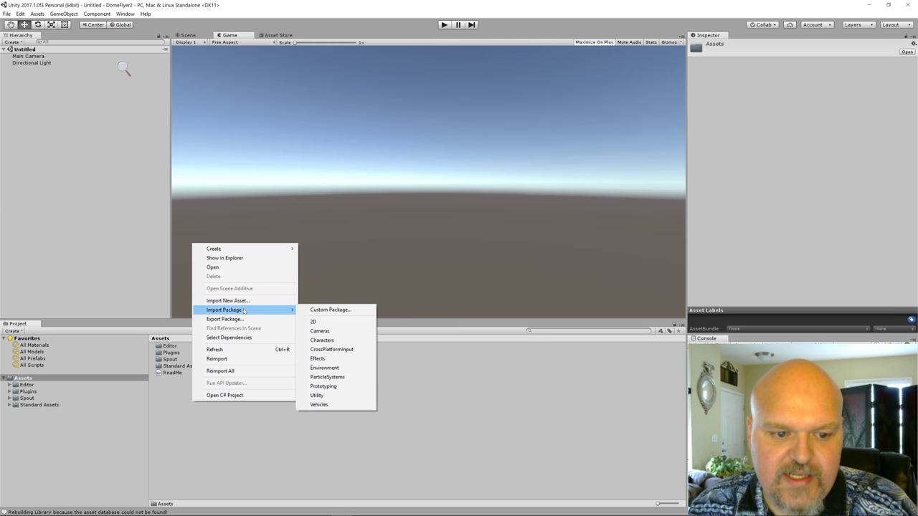
pyautogui.click(324, 368)
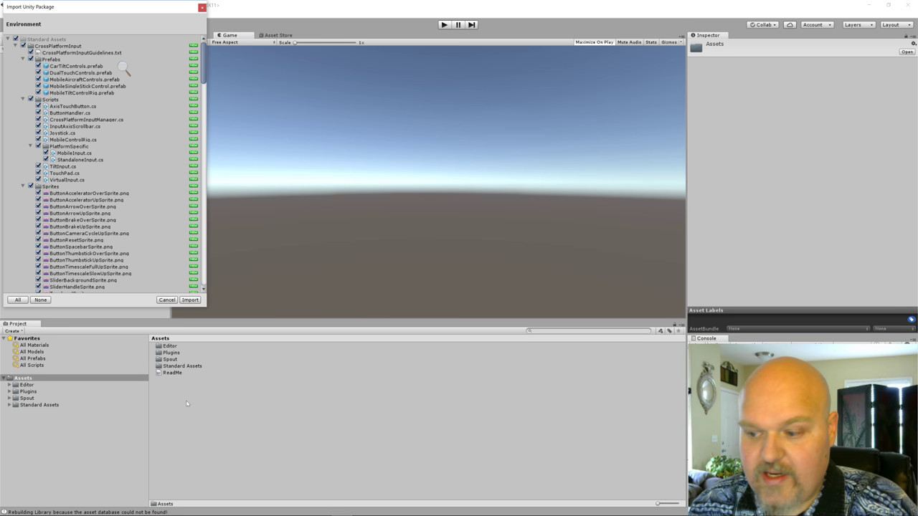
pyautogui.click(188, 301)
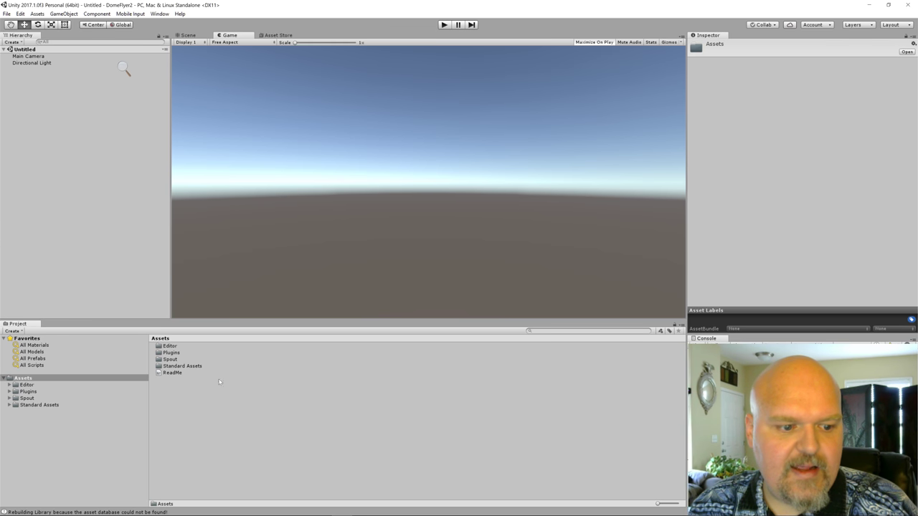
# - Import all items of the ParticleSystems standard assets package
pyautogui.rightClick(212, 414)
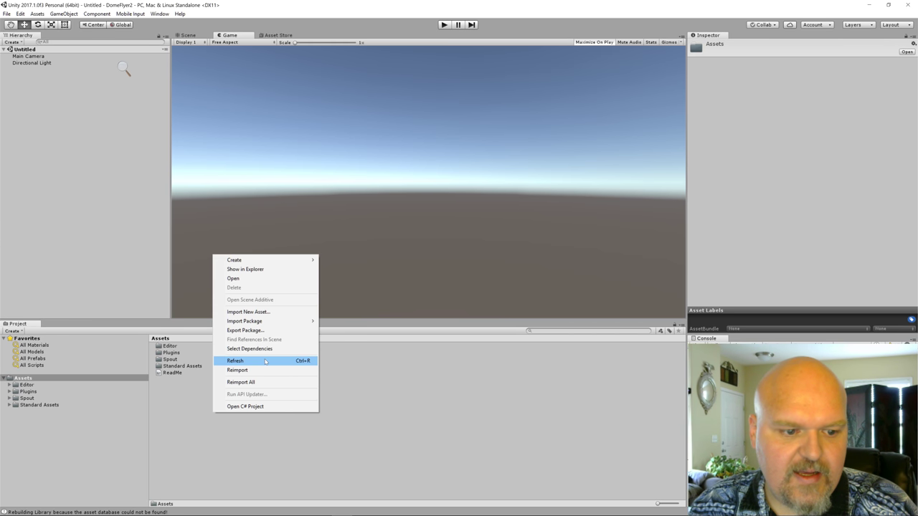
pyautogui.moveTo(282, 324)
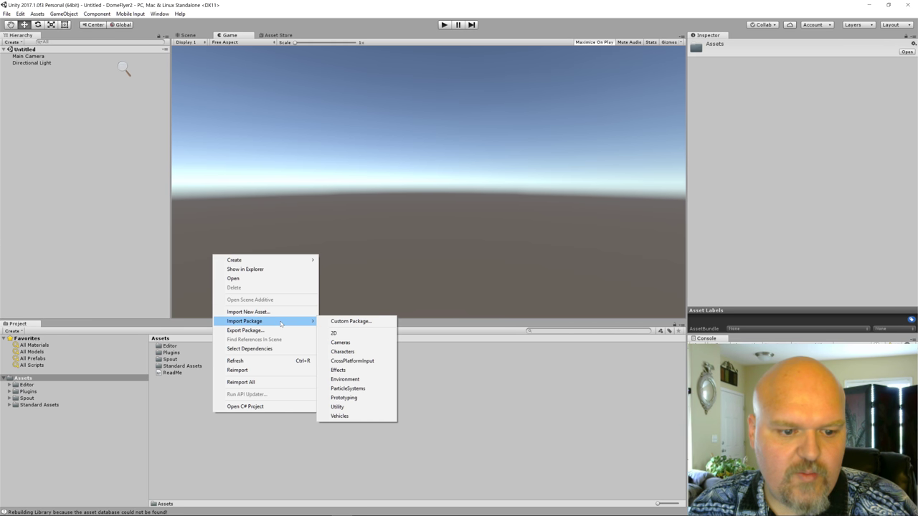
pyautogui.click(362, 388)
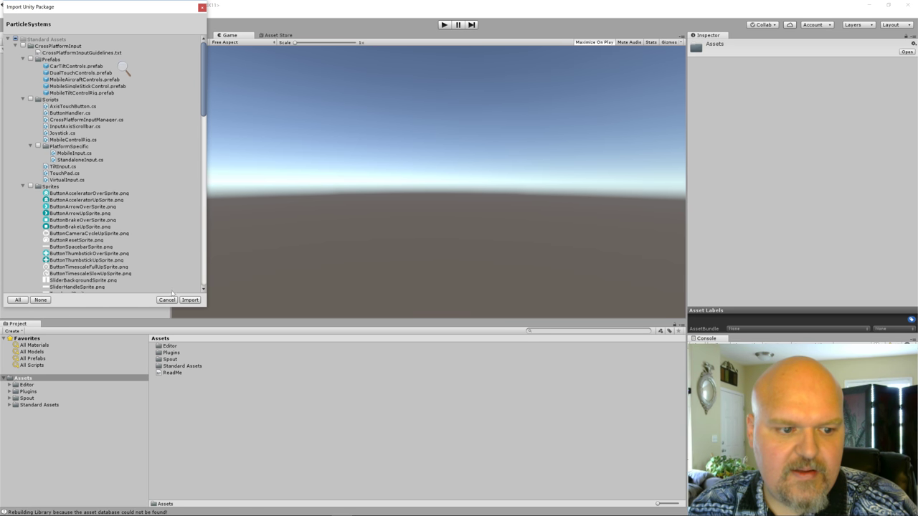
pyautogui.click(190, 299)
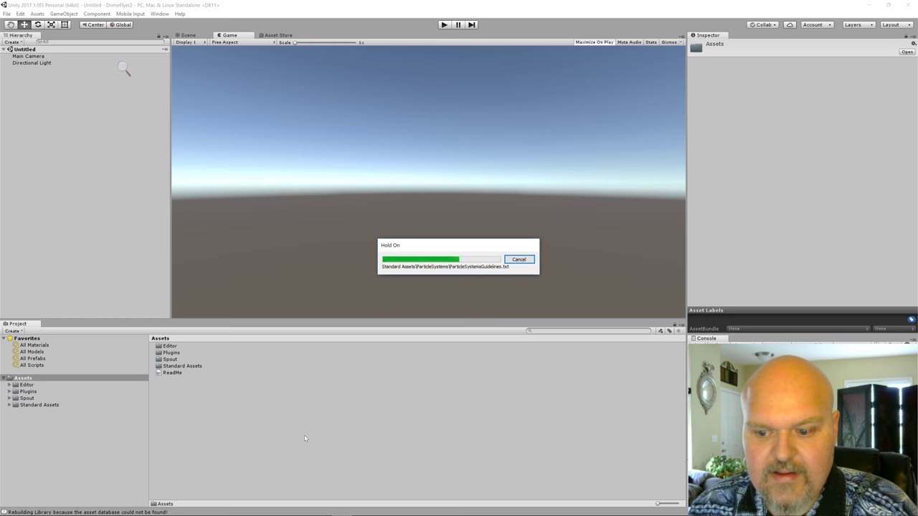
# - Import all items of the Vehicles standard assets package
pyautogui.rightClick(237, 417)
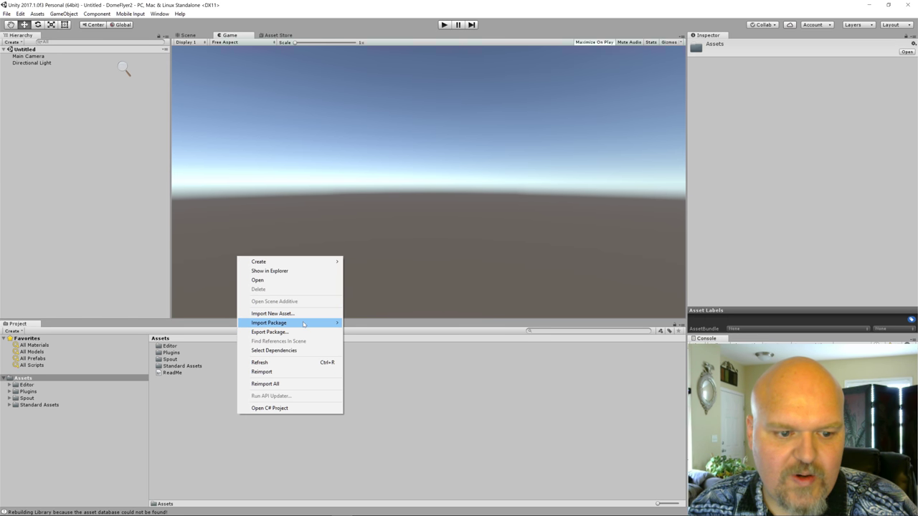
pyautogui.moveTo(303, 324)
pyautogui.click(381, 420)
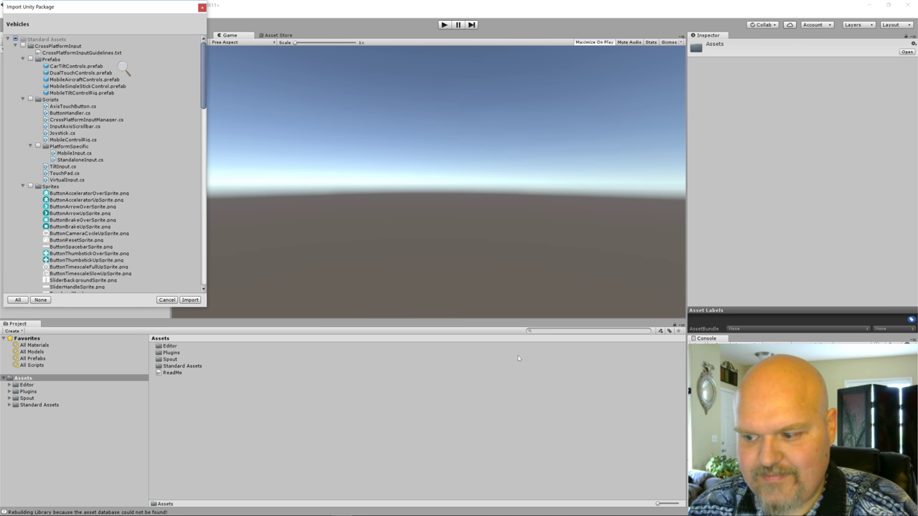
pyautogui.click(190, 299)
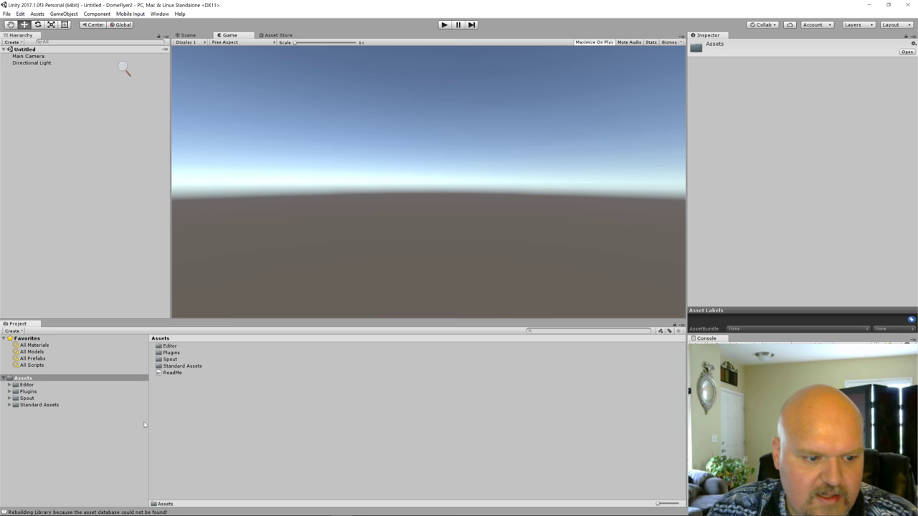
# - Import a custom package from Documents > Tutorials > Downloads > UnityDomemaster-master > Package
pyautogui.rightClick(183, 412)
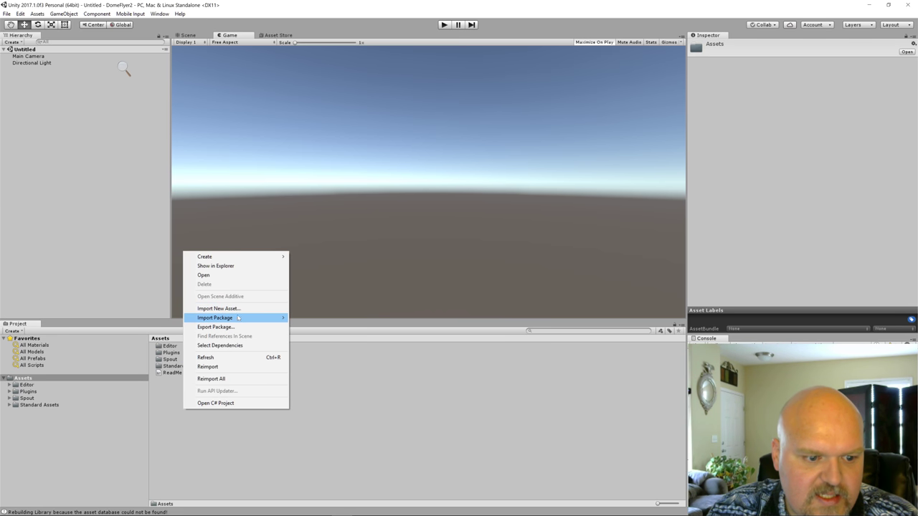
pyautogui.moveTo(240, 322)
pyautogui.click(320, 318)
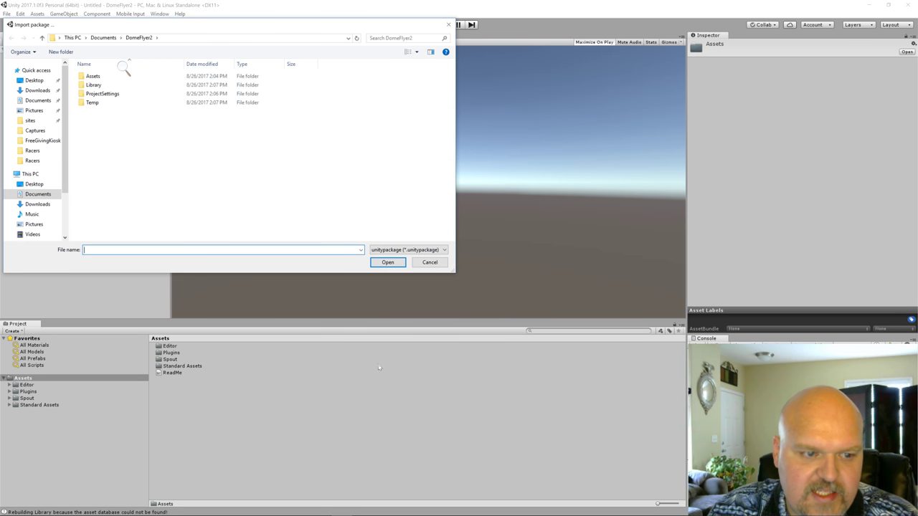
pyautogui.click(103, 38)
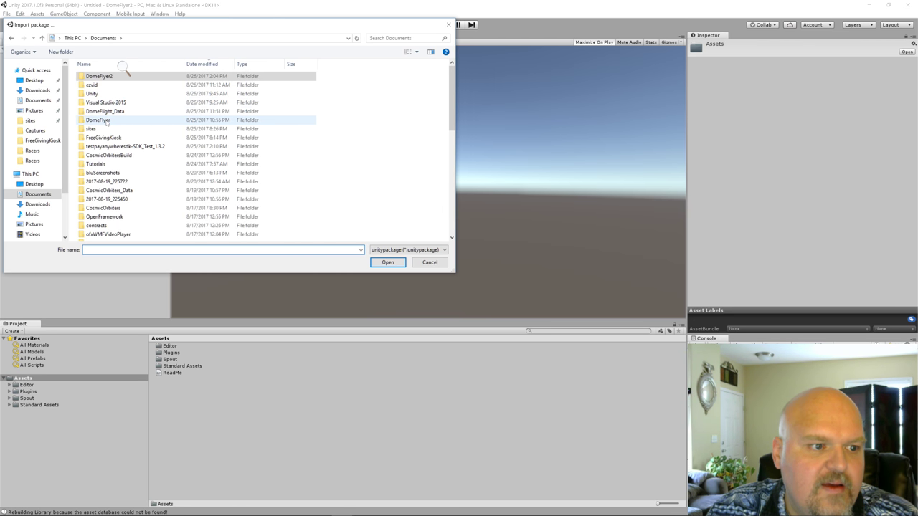
pyautogui.doubleClick(96, 163)
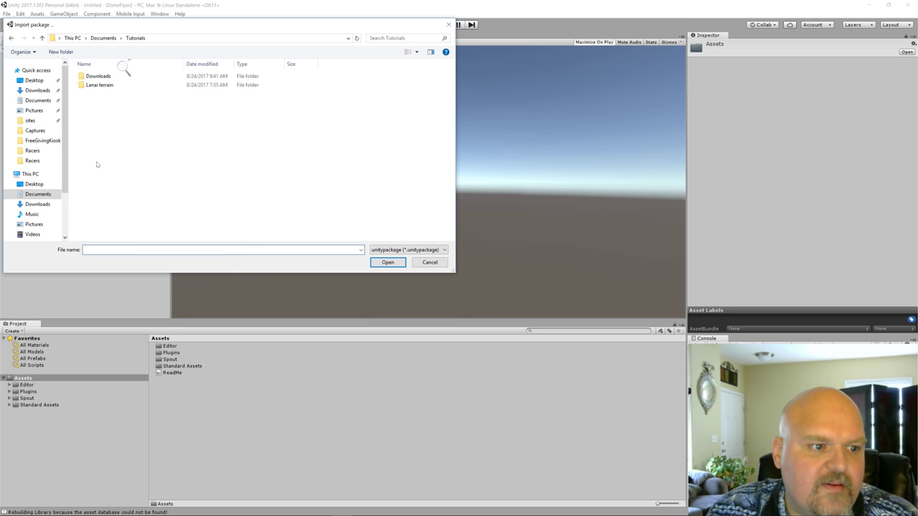
pyautogui.click(110, 76)
pyautogui.doubleClick(110, 76)
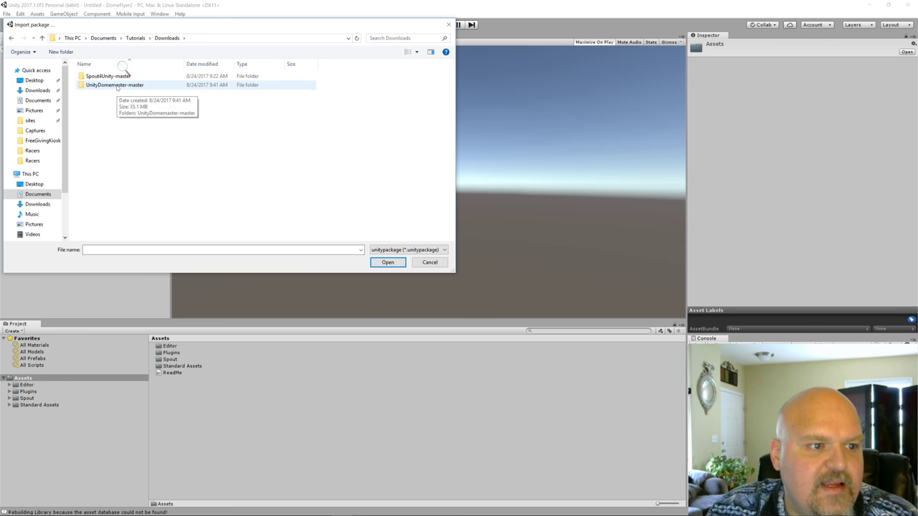
pyautogui.doubleClick(117, 85)
pyautogui.doubleClick(104, 76)
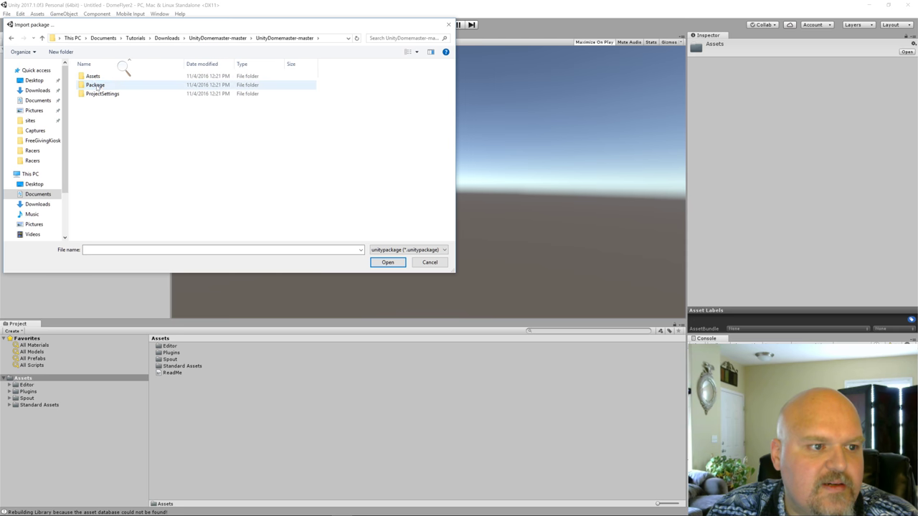
pyautogui.doubleClick(95, 85)
pyautogui.click(113, 76)
pyautogui.click(387, 262)
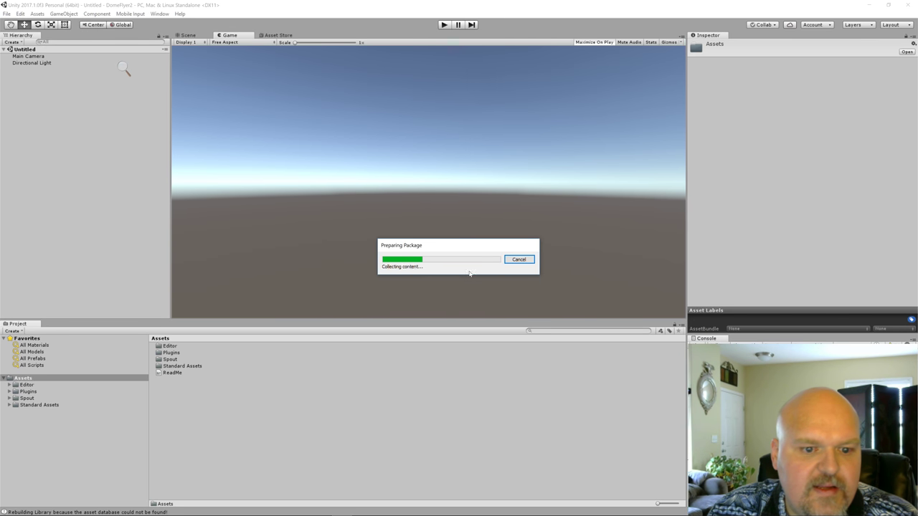
# - Import every item of the Domemaster package into the project Assets
pyautogui.click(123, 67)
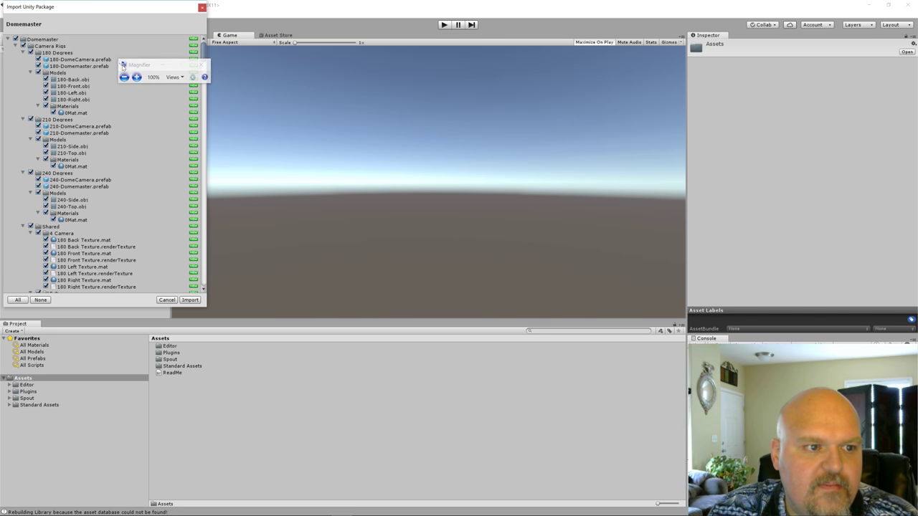
pyautogui.click(201, 65)
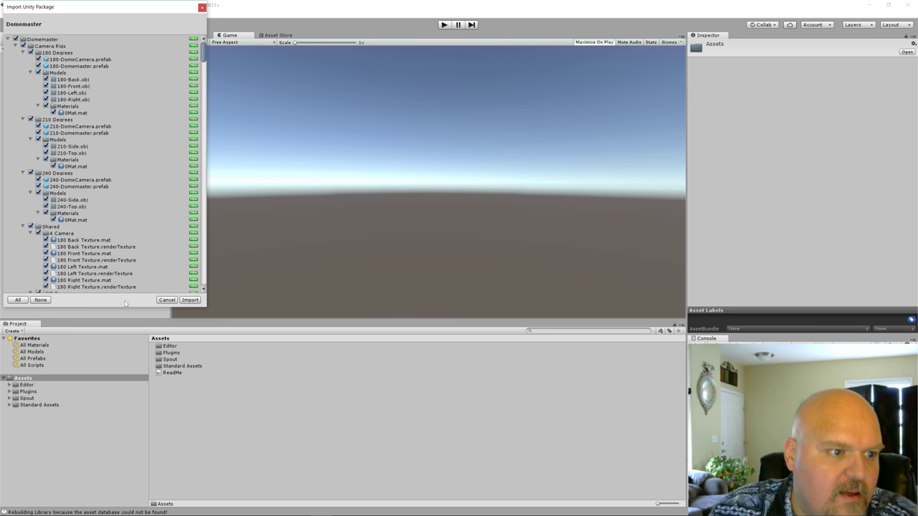
pyautogui.click(190, 299)
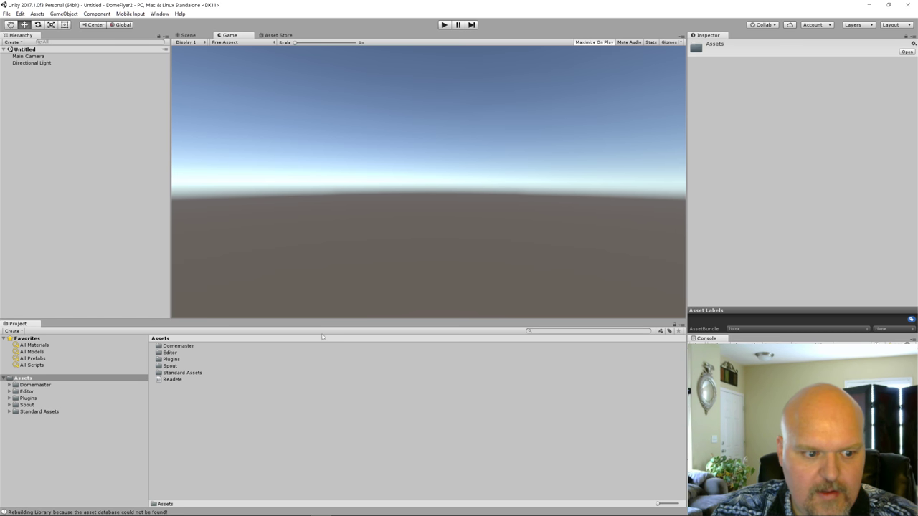
# - Drag the WaterBasicDaytime prefab from Standard Assets > Environment > Water (Basic) into the scene
pyautogui.click(9, 412)
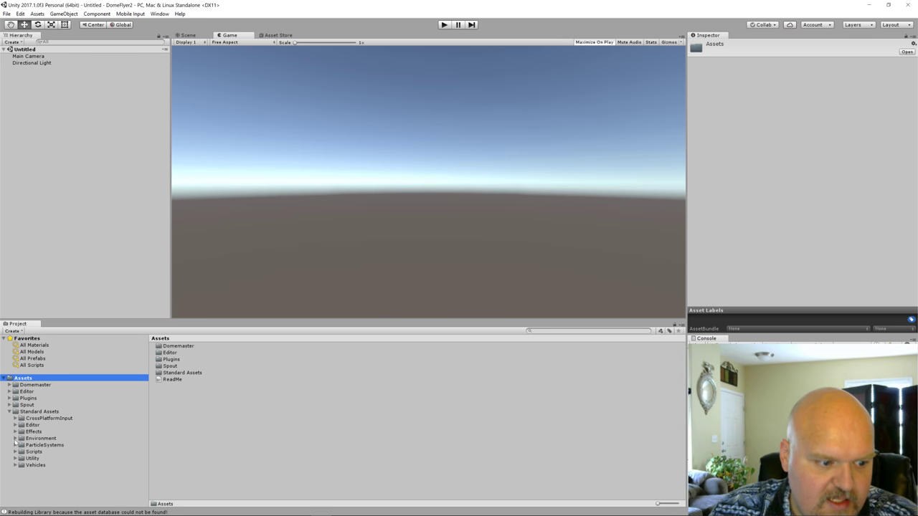
pyautogui.click(15, 438)
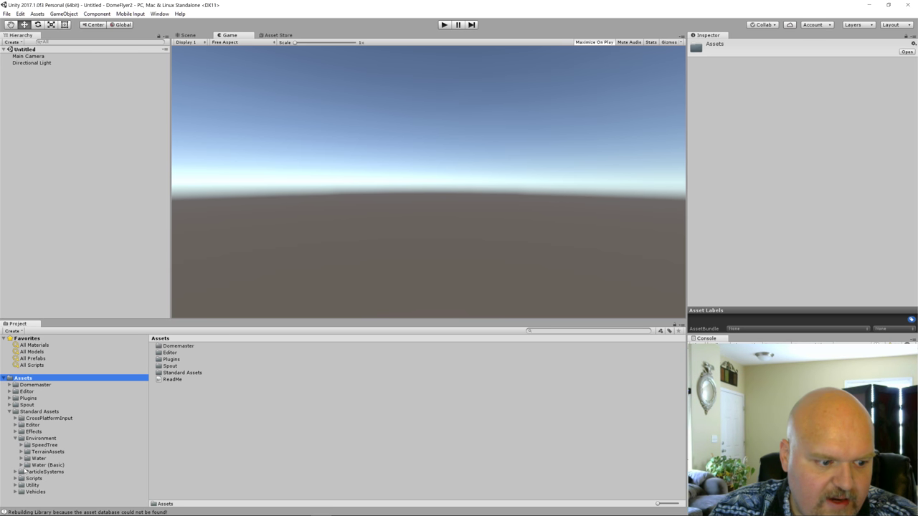
pyautogui.click(21, 465)
pyautogui.scroll(-2, 32, 459)
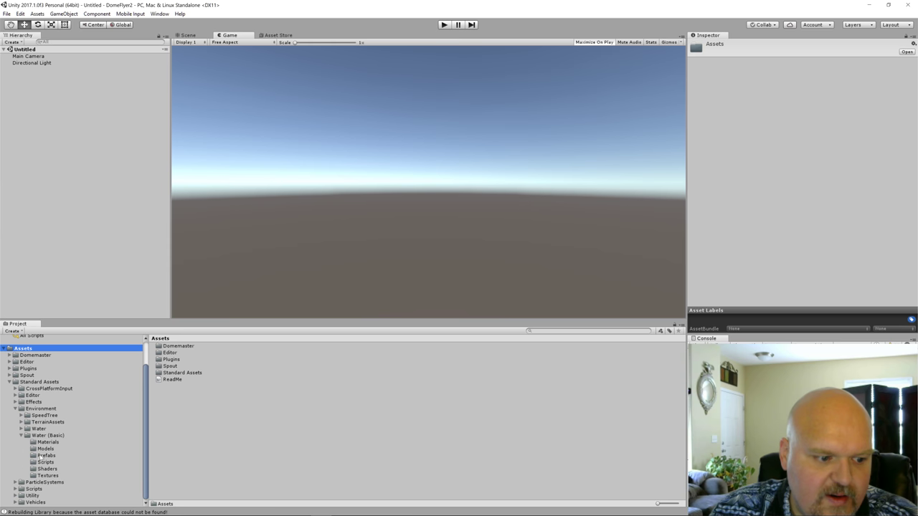
pyautogui.click(46, 456)
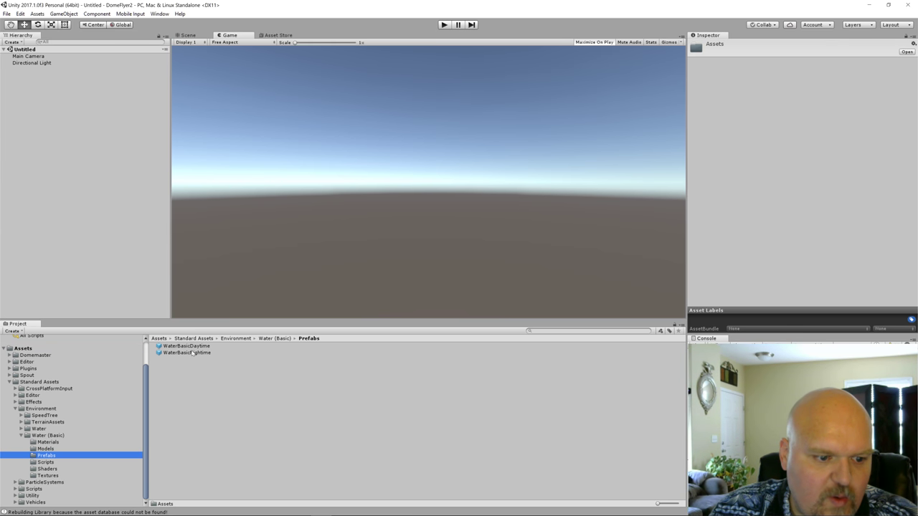
pyautogui.moveTo(196, 347); pyautogui.dragTo(61, 125)
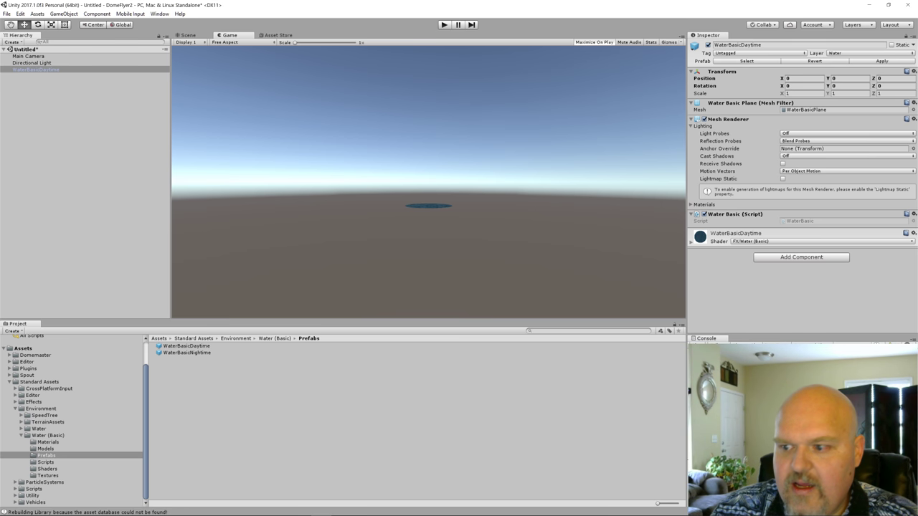
# - Scale the water plane to 50000, 1, 50000 so it fills the view to the horizon
pyautogui.click(799, 93)
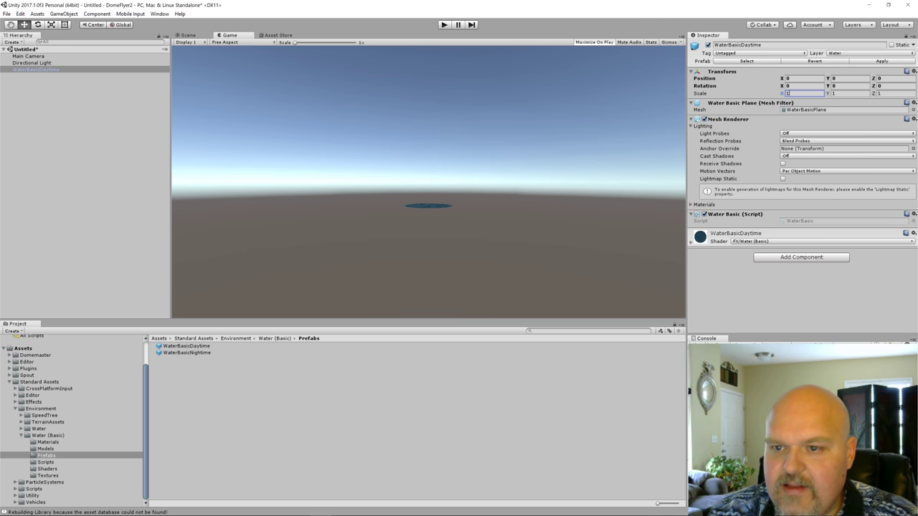
pyautogui.write('50')
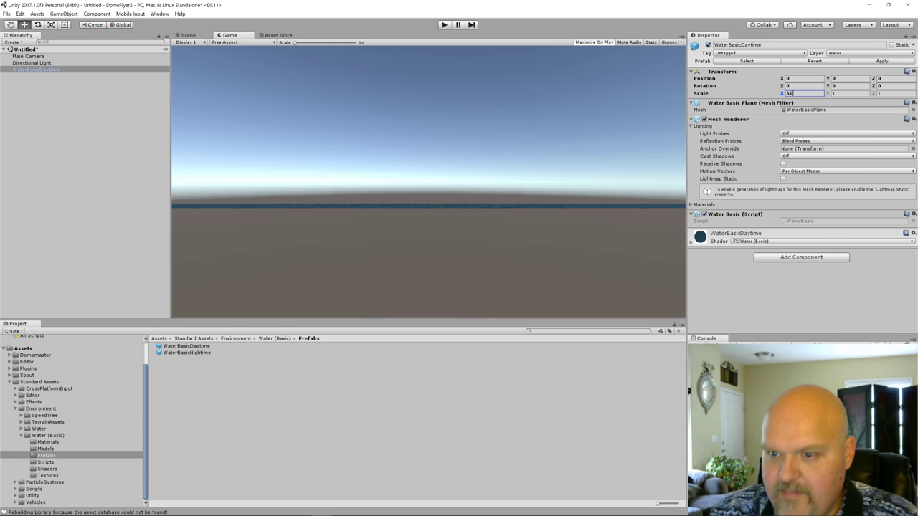
pyautogui.write('000')
pyautogui.press('Tab')
pyautogui.press('Tab')
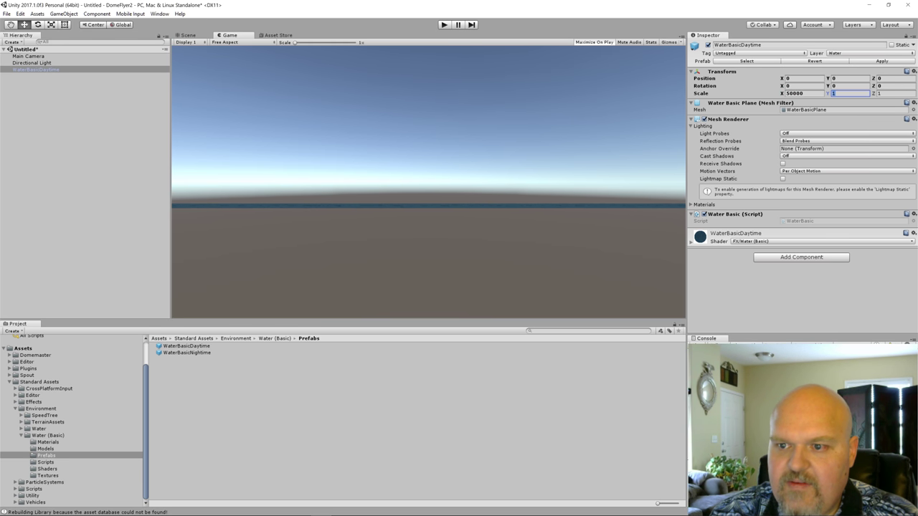
pyautogui.write('50000')
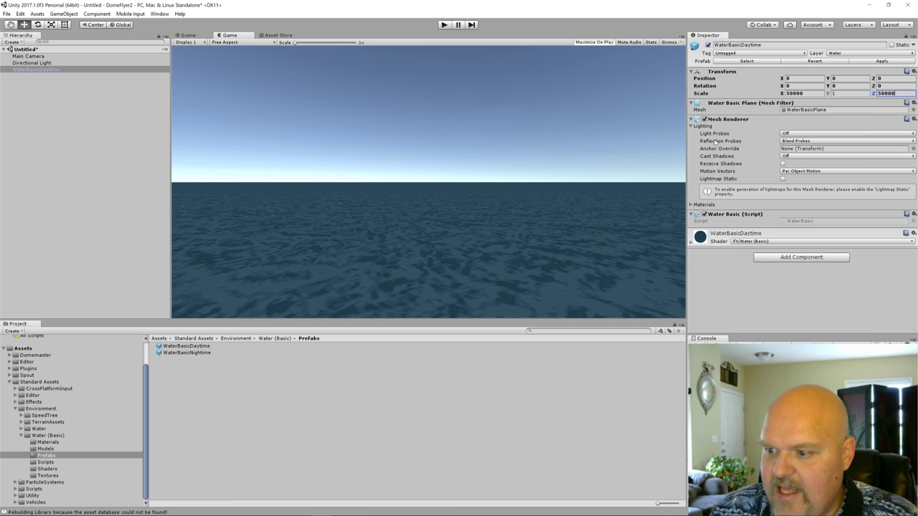
pyautogui.click(803, 257)
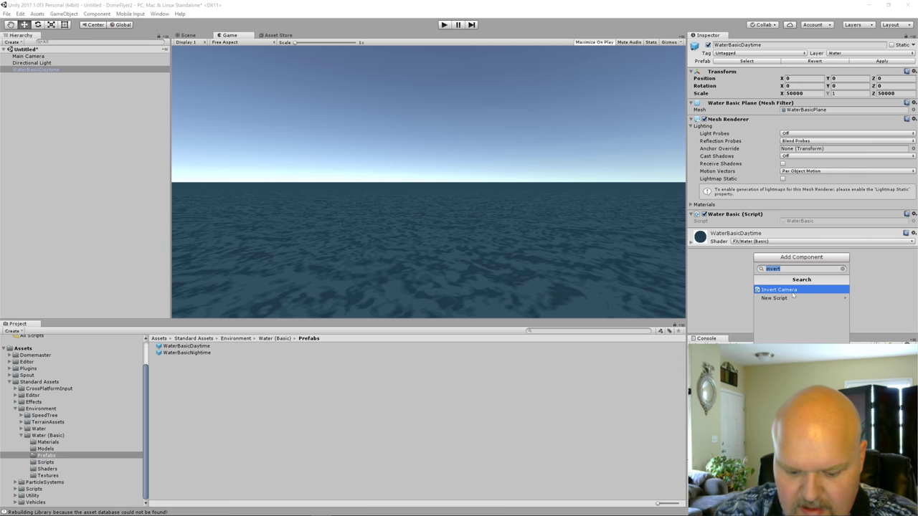
pyautogui.press('BackSpace')
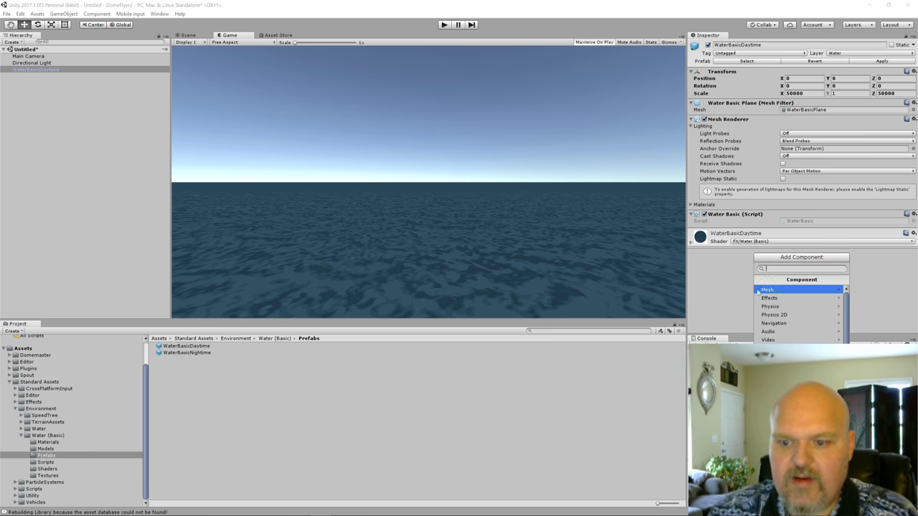
pyautogui.press('Escape')
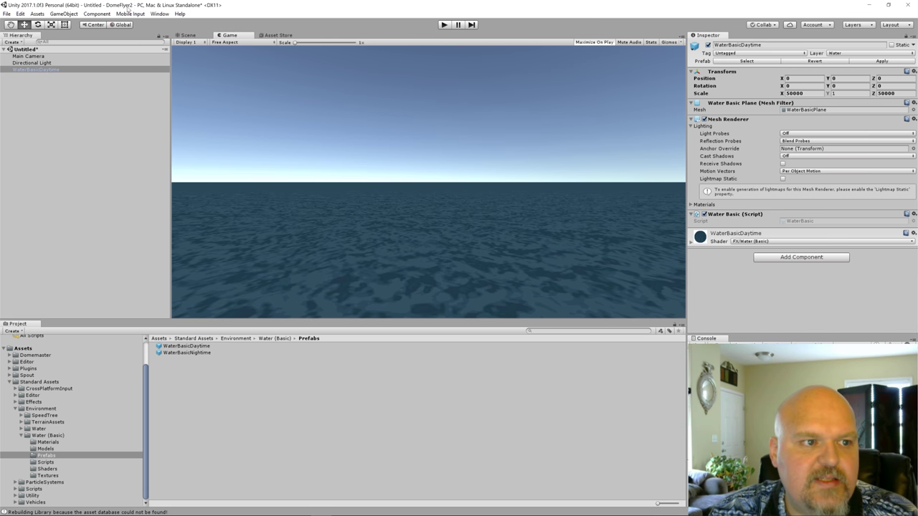
# - Create a Plane as a child of WaterBasicDaytime
pyautogui.rightClick(26, 71)
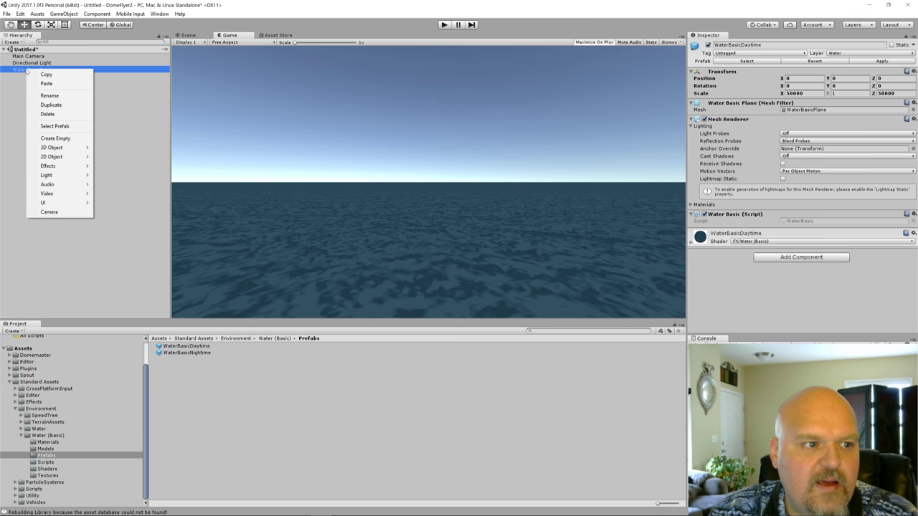
pyautogui.moveTo(64, 147)
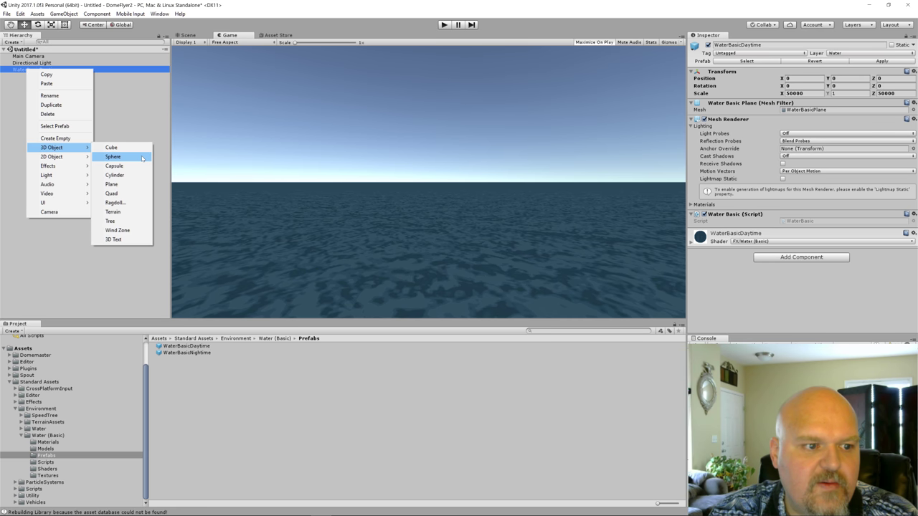
pyautogui.click(110, 184)
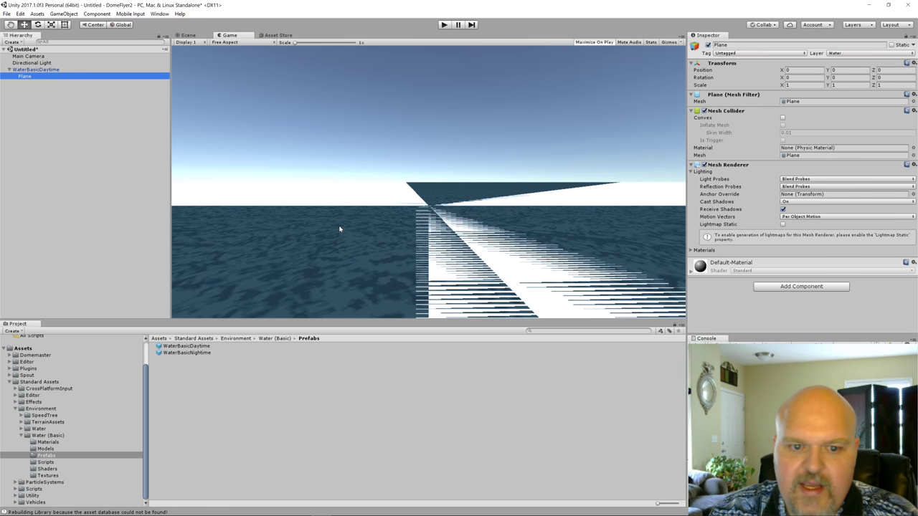
pyautogui.click(620, 228)
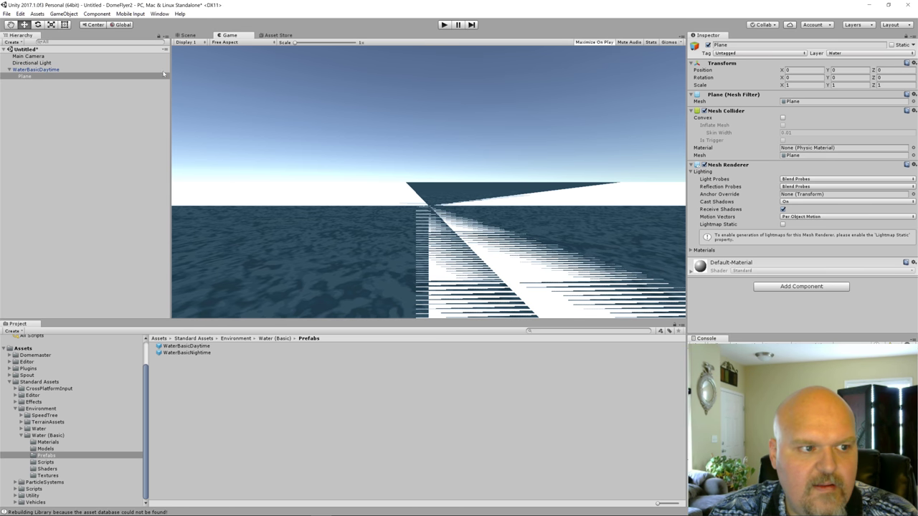
# - Remove the Plane's Mesh Renderer so only its Mesh Collider remains
pyautogui.click(39, 70)
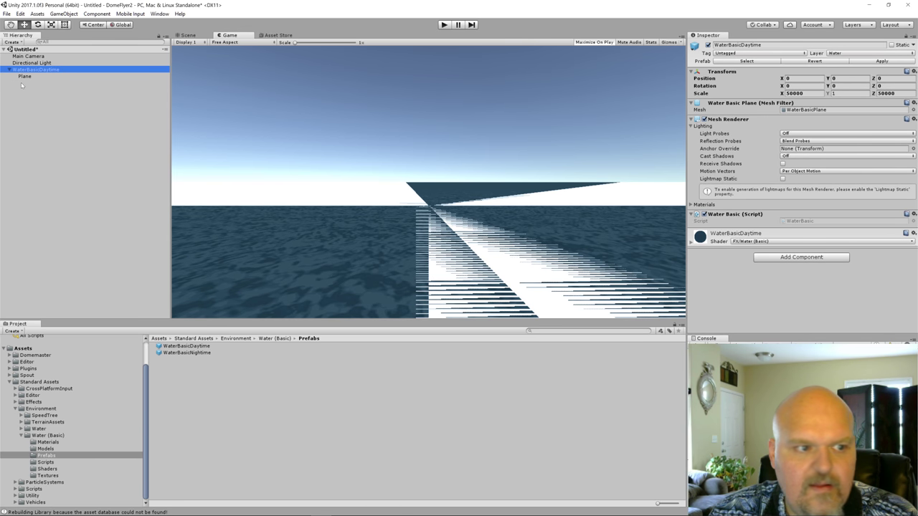
pyautogui.click(24, 76)
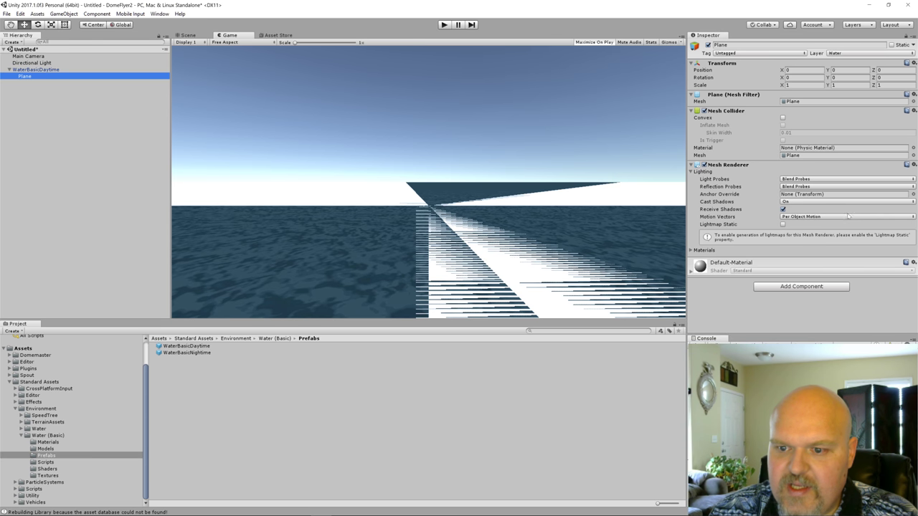
pyautogui.rightClick(733, 166)
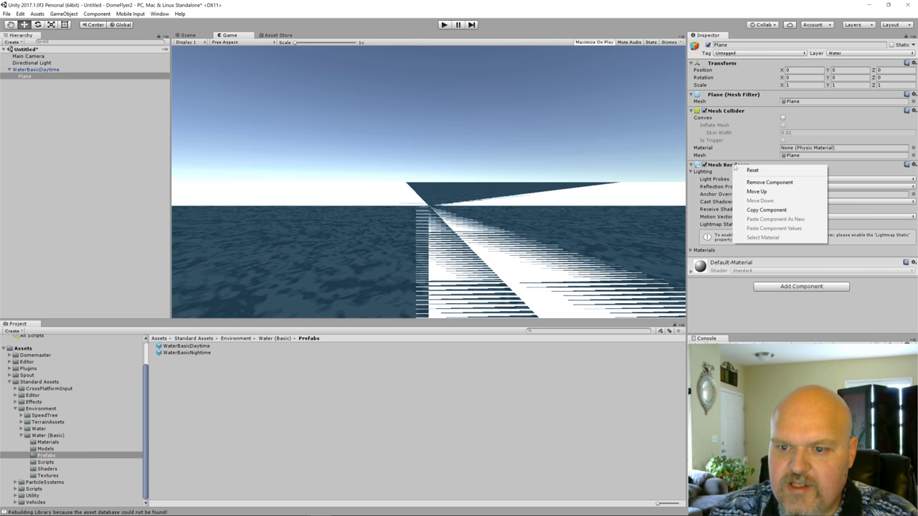
pyautogui.click(767, 182)
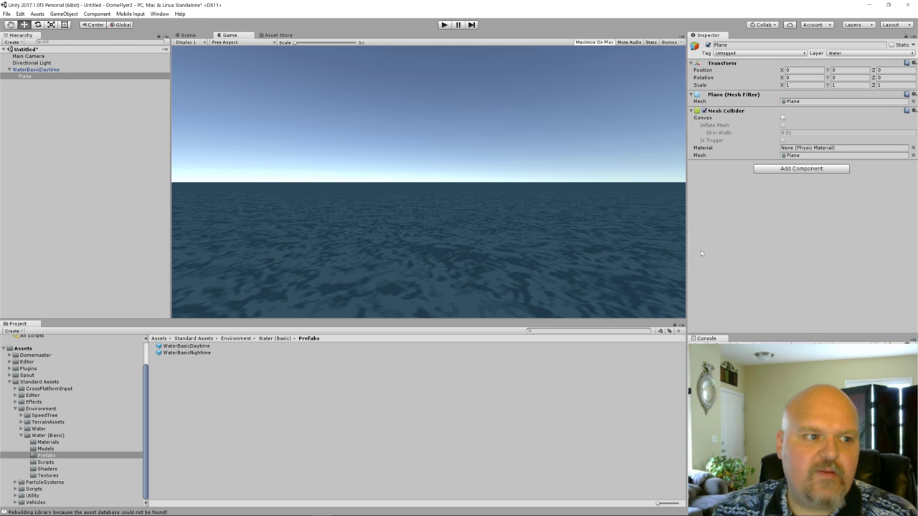
# - Switch to the Scene view and deselect the Plane
pyautogui.click(189, 35)
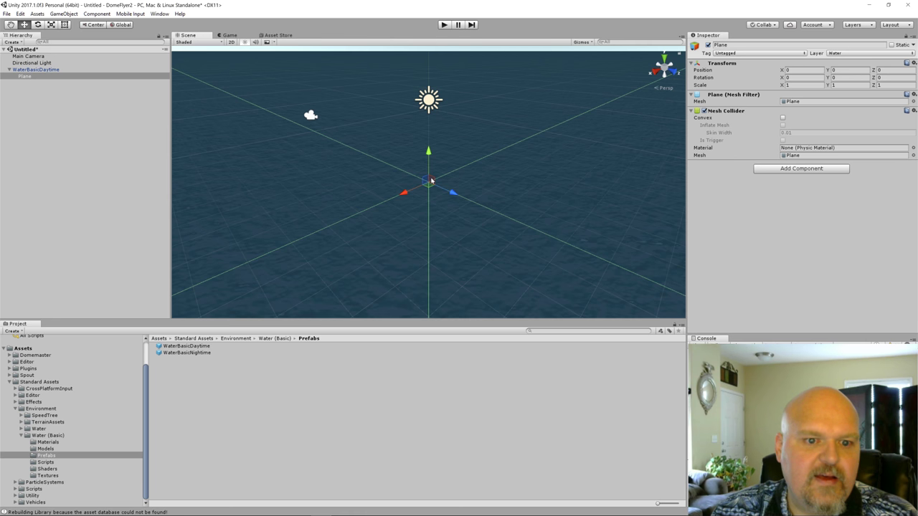
pyautogui.scroll(-5, 441, 181)
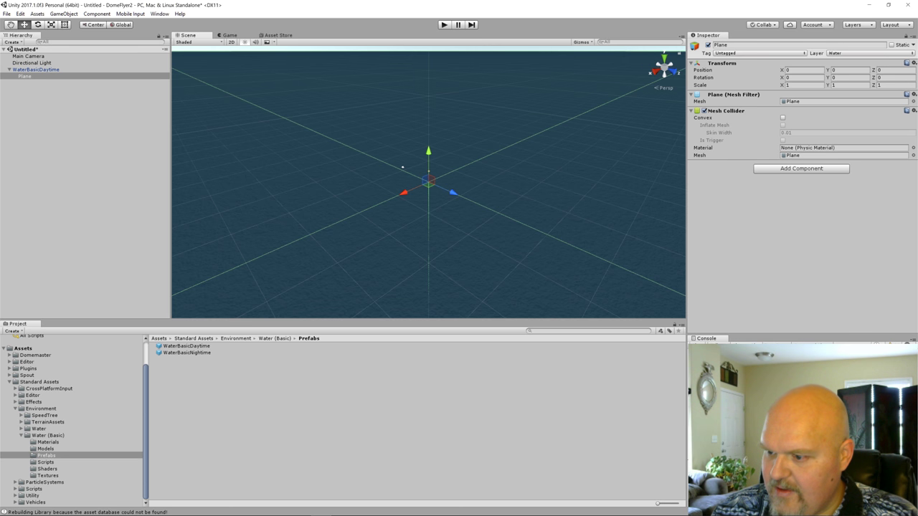
pyautogui.click(42, 131)
# - Collapse WaterBasicDaytime, create a 3D Object Terrain, and frame it in the Scene view
pyautogui.click(10, 71)
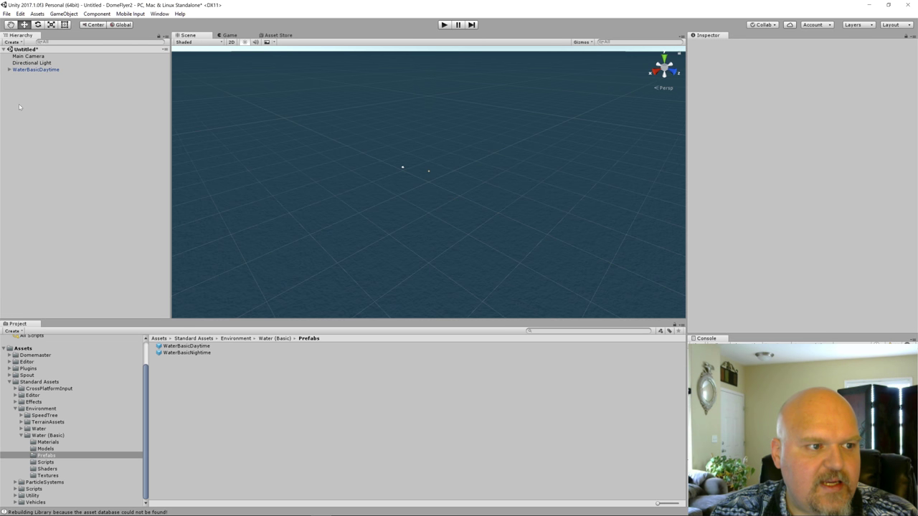
pyautogui.rightClick(20, 105)
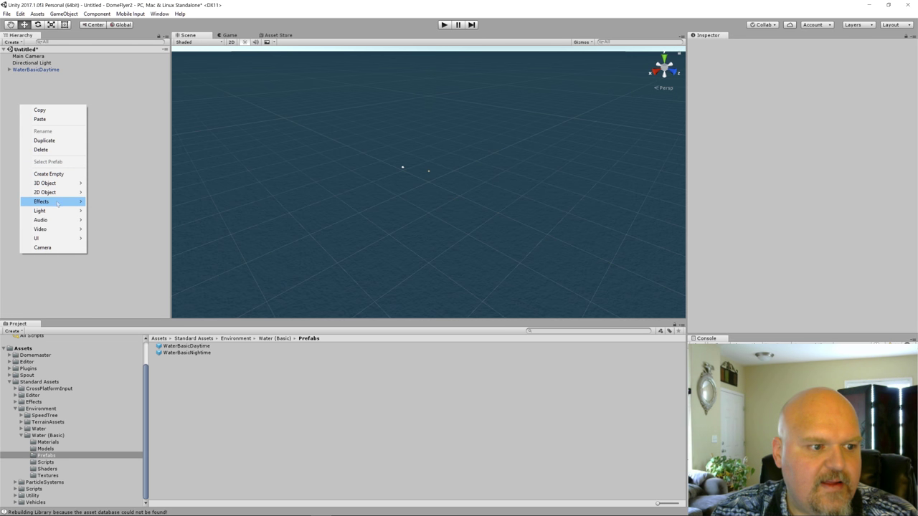
pyautogui.moveTo(59, 241)
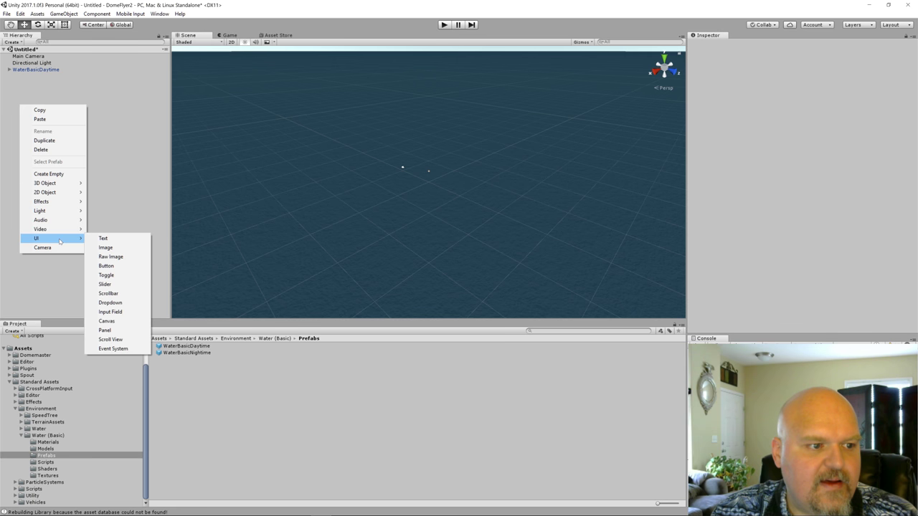
pyautogui.moveTo(61, 183)
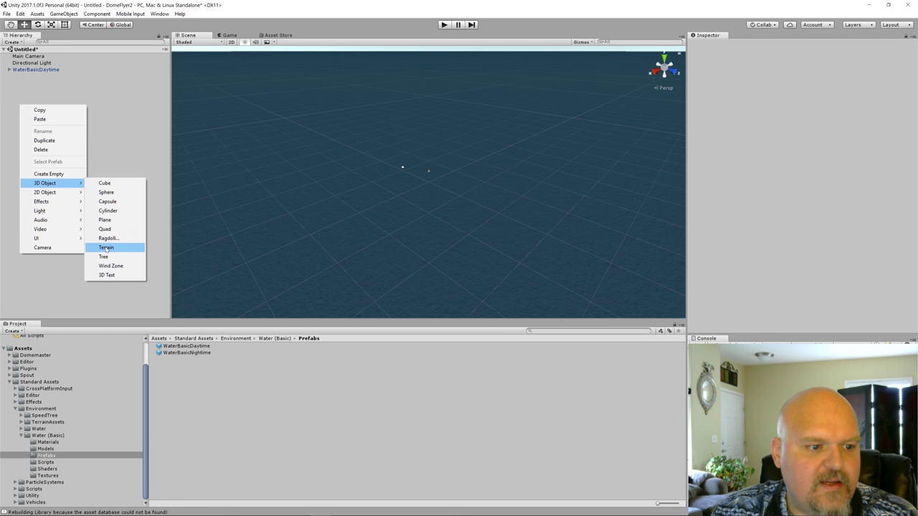
pyautogui.click(106, 248)
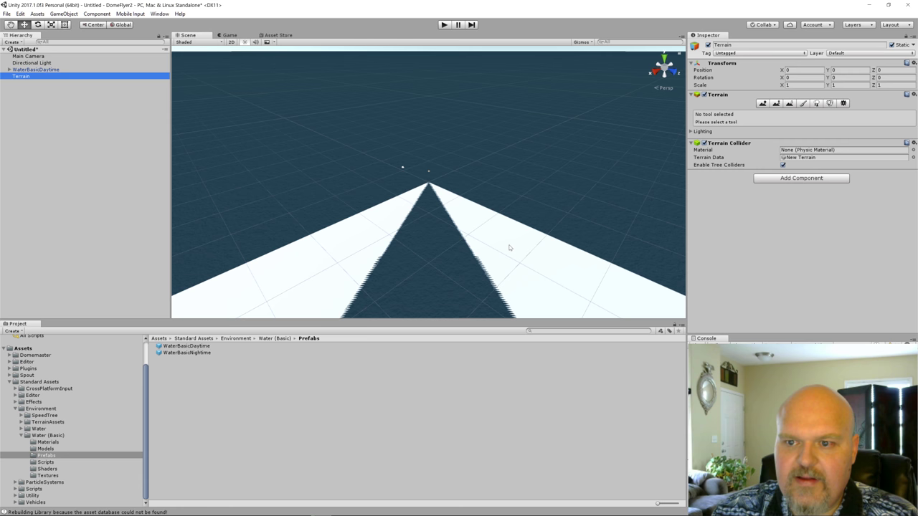
pyautogui.moveTo(486, 279); pyautogui.dragTo(466, 235, button='right')
pyautogui.scroll(-10, 467, 235)
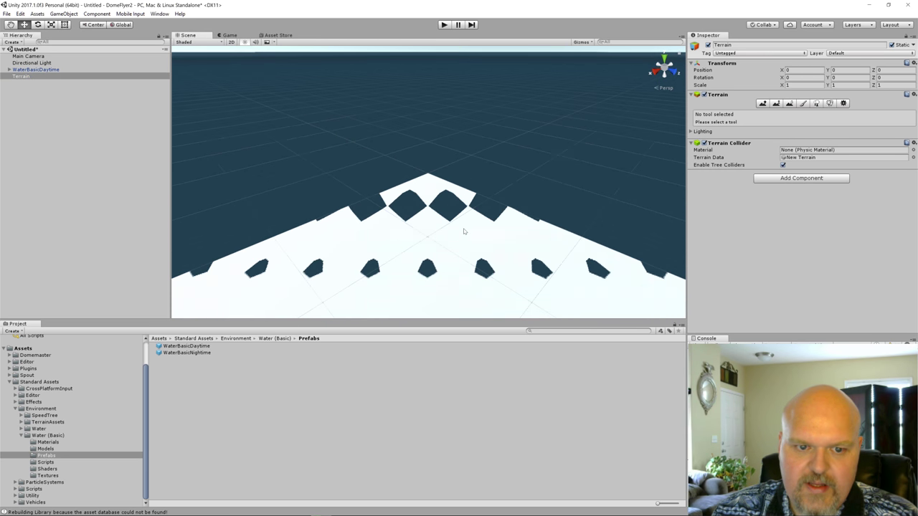
pyautogui.moveTo(454, 234); pyautogui.dragTo(406, 190, button='middle')
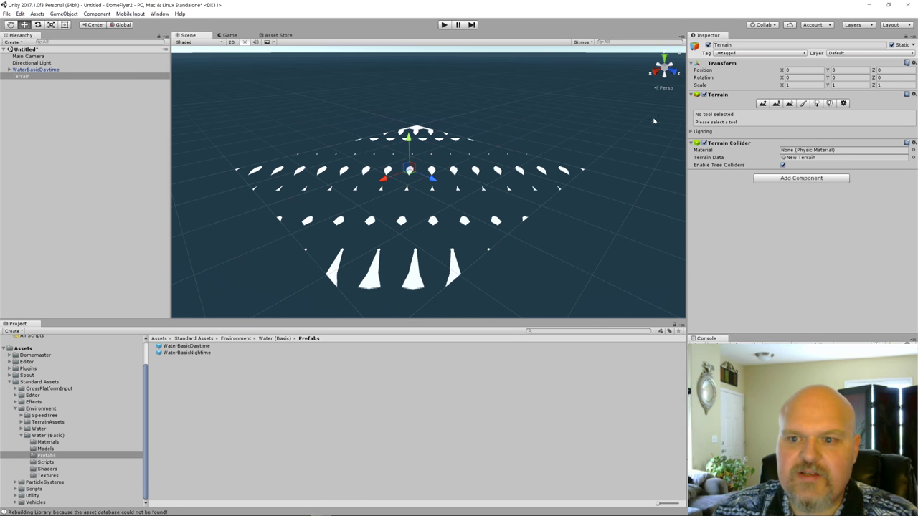
# - Pick the Raise/Lower Terrain tool with a noisy brush at size 100
pyautogui.click(762, 103)
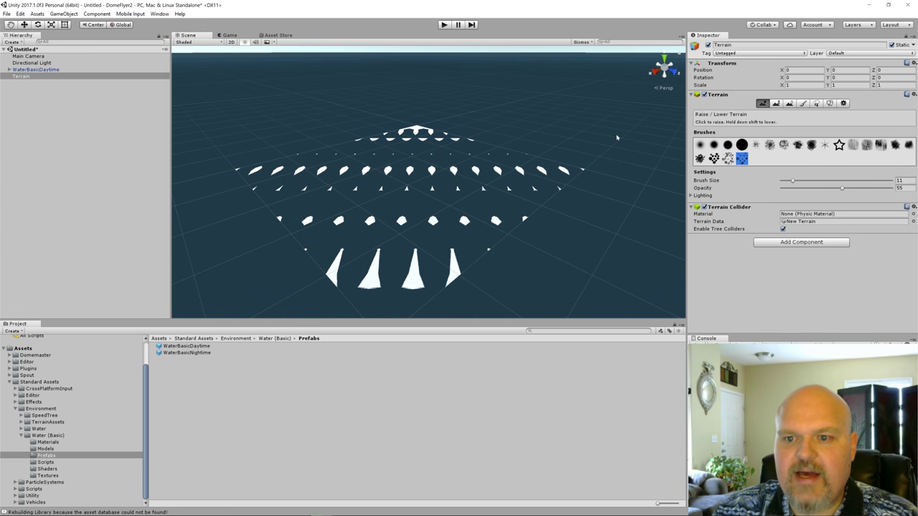
pyautogui.click(743, 145)
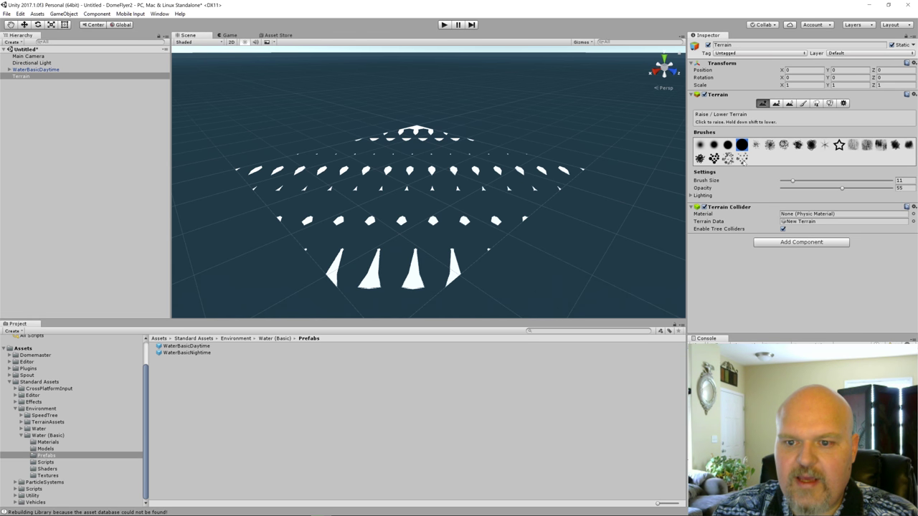
pyautogui.click(742, 158)
pyautogui.click(714, 159)
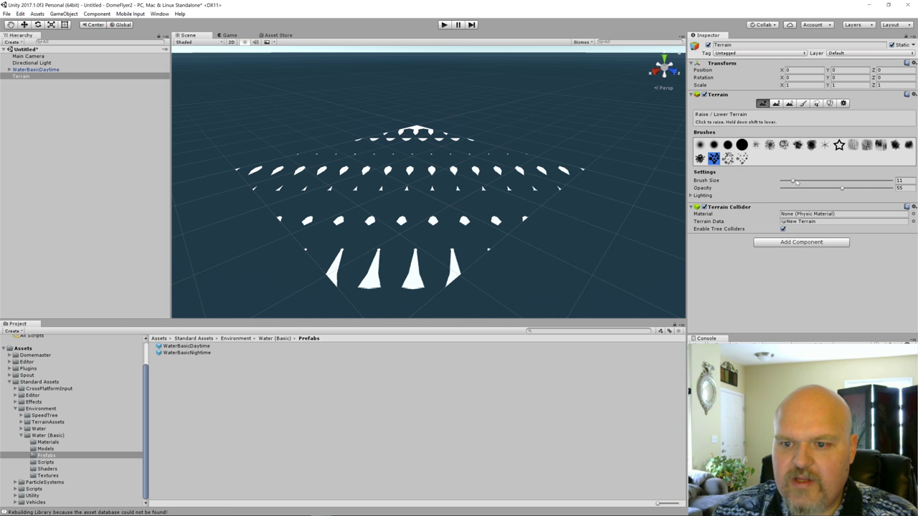
pyautogui.moveTo(793, 183); pyautogui.dragTo(896, 183)
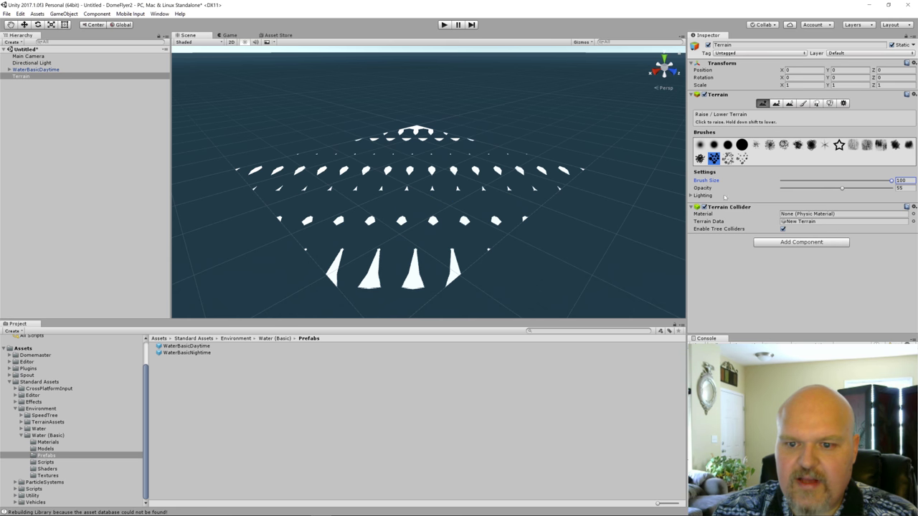
# - Paint raised bumps and tall spike clusters across the terrain's centre and far side
pyautogui.moveTo(319, 188)
pyautogui.mouseDown()
pyautogui.moveTo(328, 181)
pyautogui.moveTo(313, 185)
pyautogui.mouseUp()
pyautogui.moveTo(384, 231); pyautogui.dragTo(379, 231)
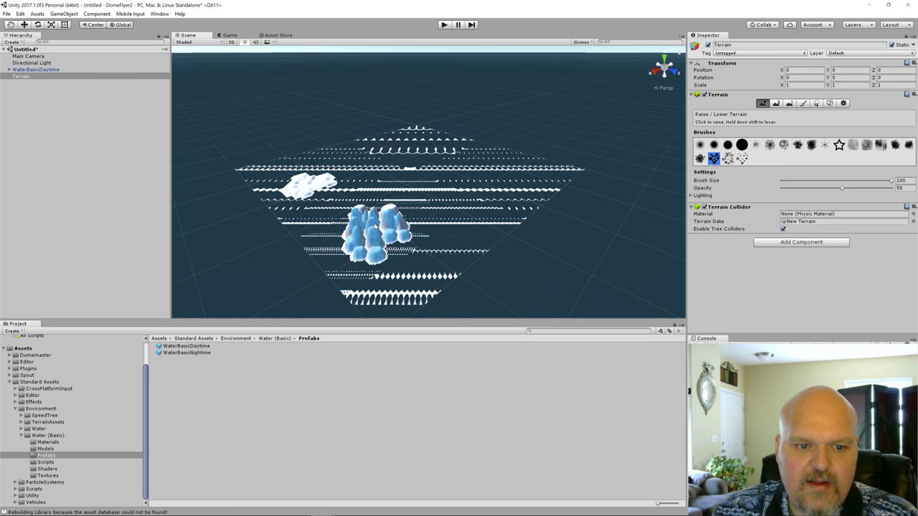
pyautogui.moveTo(458, 202); pyautogui.dragTo(410, 184)
pyautogui.moveTo(469, 168)
pyautogui.mouseDown()
pyautogui.moveTo(390, 152)
pyautogui.moveTo(427, 148)
pyautogui.mouseUp()
pyautogui.moveTo(357, 185)
pyautogui.mouseDown()
pyautogui.moveTo(311, 205)
pyautogui.moveTo(322, 194)
pyautogui.moveTo(372, 214)
pyautogui.moveTo(398, 244)
pyautogui.moveTo(466, 235)
pyautogui.moveTo(527, 191)
pyautogui.moveTo(523, 174)
pyautogui.moveTo(498, 180)
pyautogui.moveTo(436, 149)
pyautogui.moveTo(432, 166)
pyautogui.moveTo(330, 158)
pyautogui.moveTo(283, 174)
pyautogui.moveTo(291, 157)
pyautogui.moveTo(441, 176)
pyautogui.mouseUp()
pyautogui.moveTo(441, 172); pyautogui.dragTo(316, 244, button='right')
pyautogui.moveTo(315, 244)
pyautogui.mouseDown()
pyautogui.moveTo(323, 236)
pyautogui.moveTo(319, 257)
pyautogui.mouseUp()
pyautogui.moveTo(319, 255)
pyautogui.mouseDown(button='right')
pyautogui.moveTo(369, 233)
pyautogui.moveTo(441, 242)
pyautogui.mouseUp(button='right')
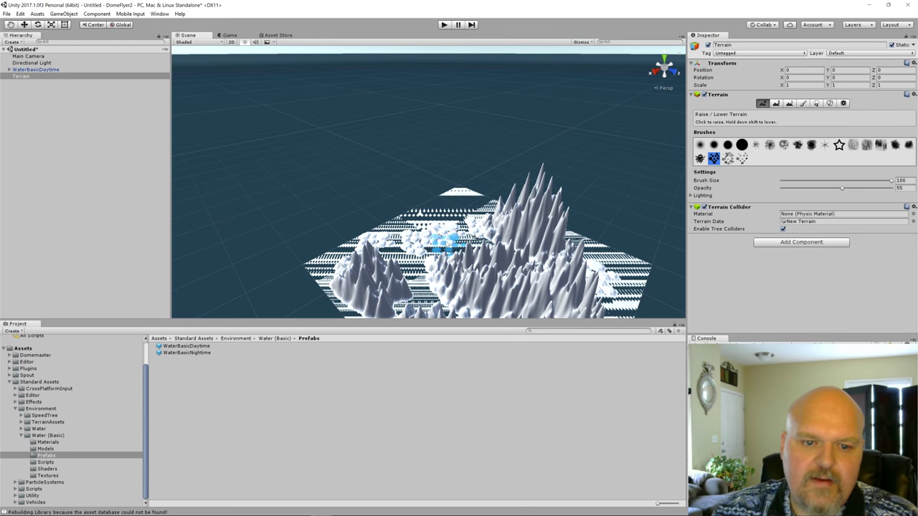
pyautogui.moveTo(506, 235); pyautogui.dragTo(604, 272, button='right')
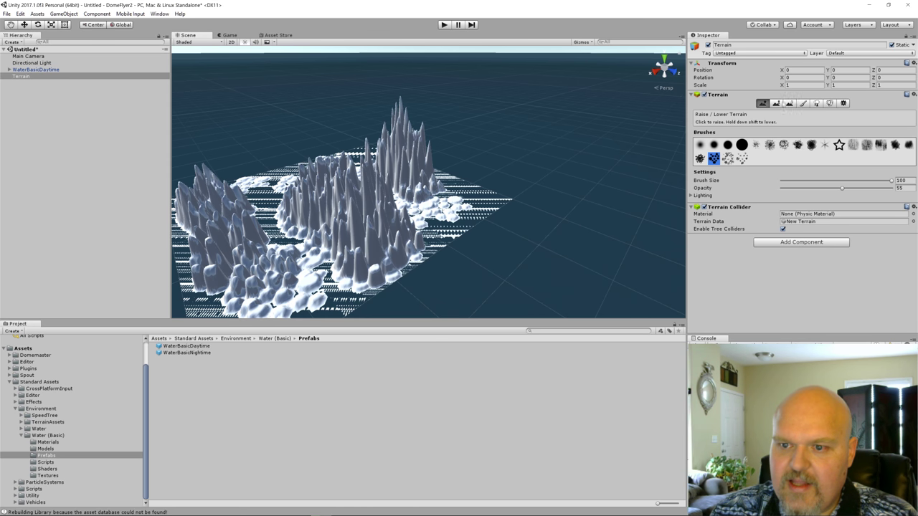
# - In Paint Texture, add GrassHillAlbedo as the terrain texture with size 500 x 500
pyautogui.click(803, 103)
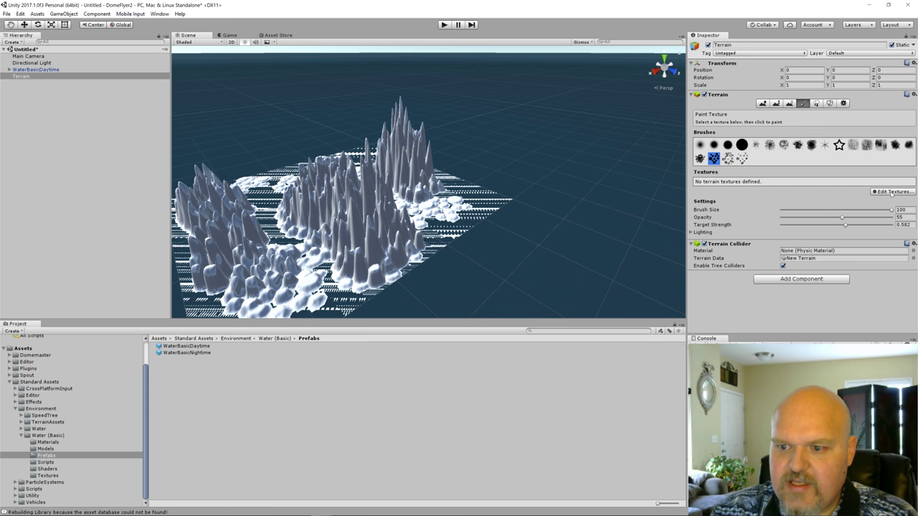
pyautogui.click(891, 192)
pyautogui.click(871, 197)
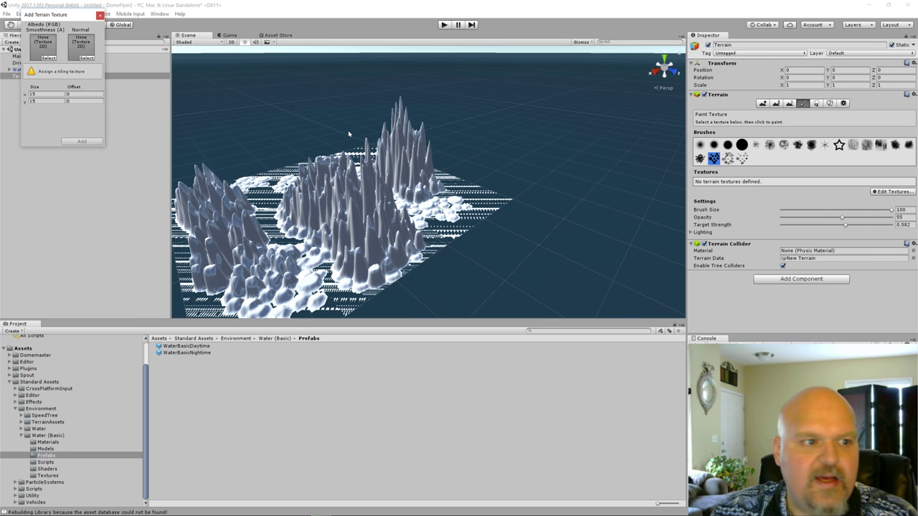
pyautogui.click(48, 58)
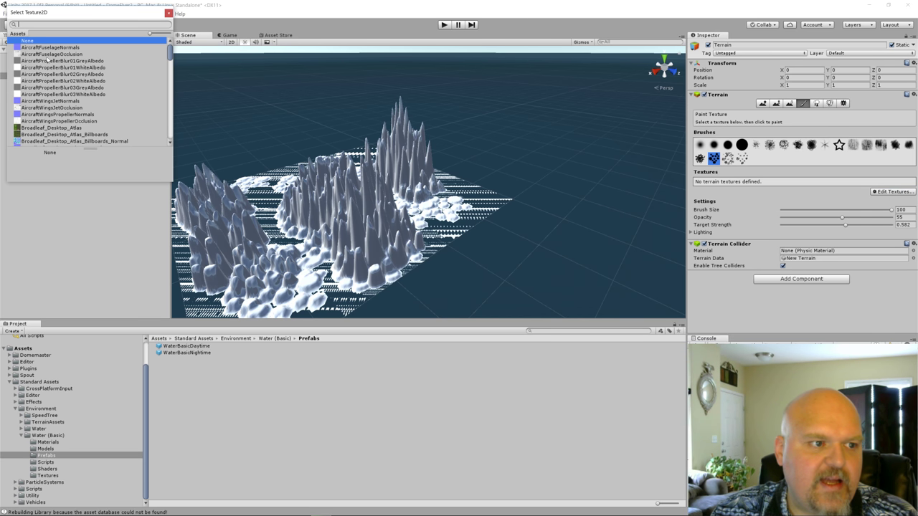
pyautogui.write('gra')
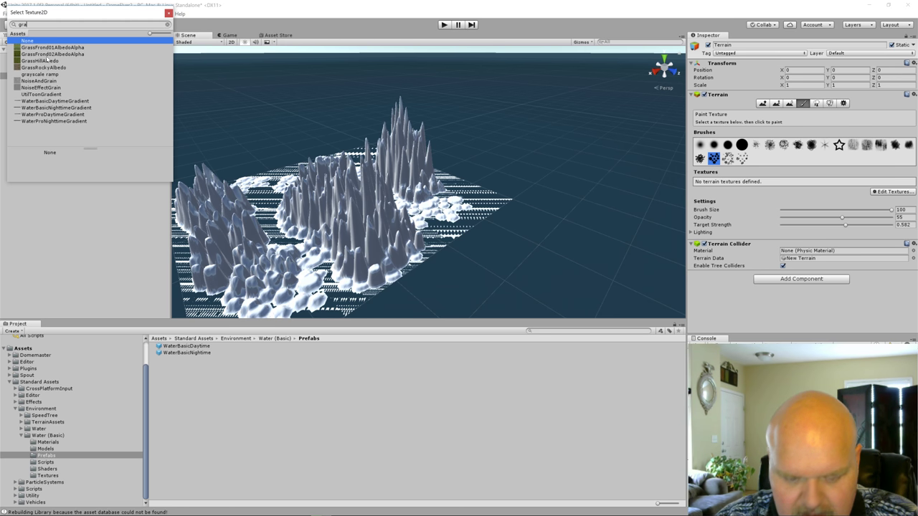
pyautogui.write('ss')
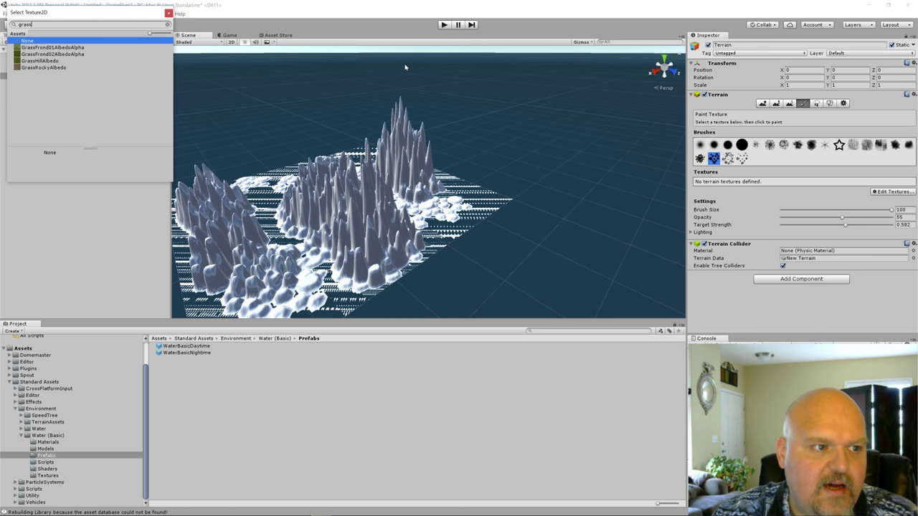
pyautogui.press('Down')
pyautogui.press('Down')
pyautogui.press('Down')
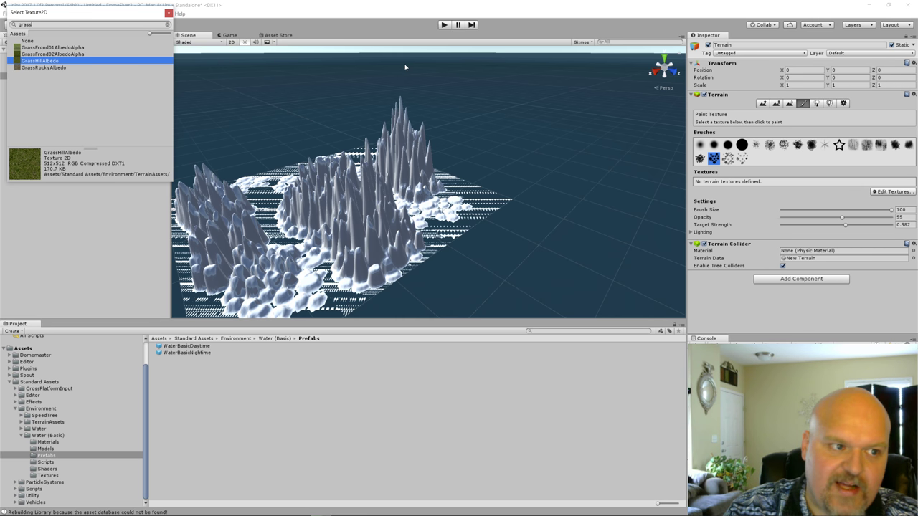
pyautogui.press('Return')
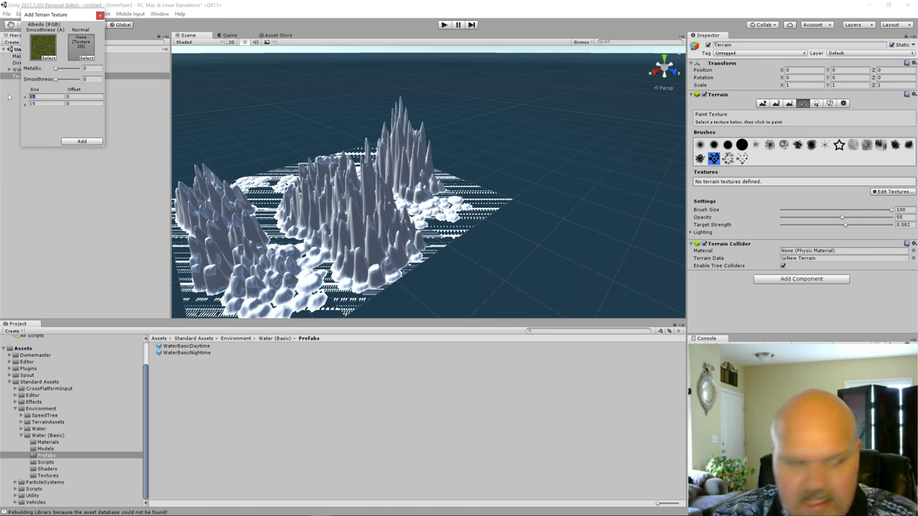
pyautogui.write('500')
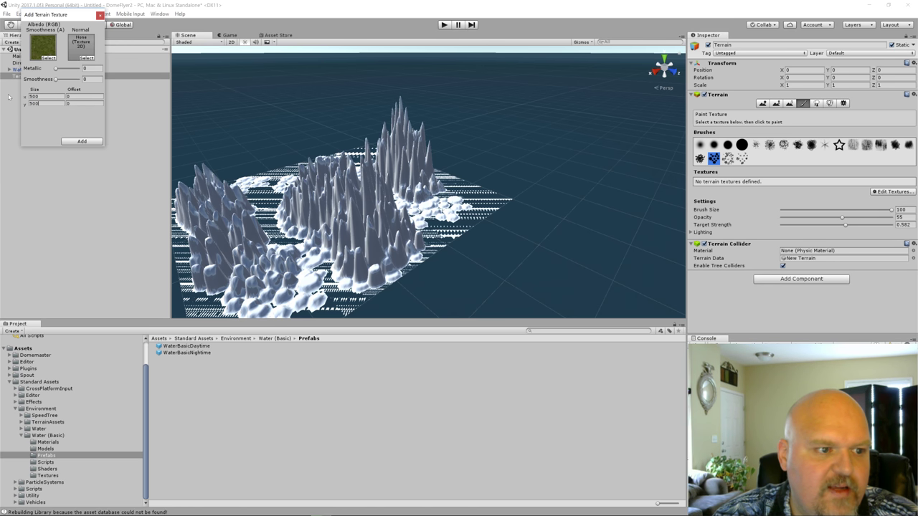
pyautogui.click(82, 141)
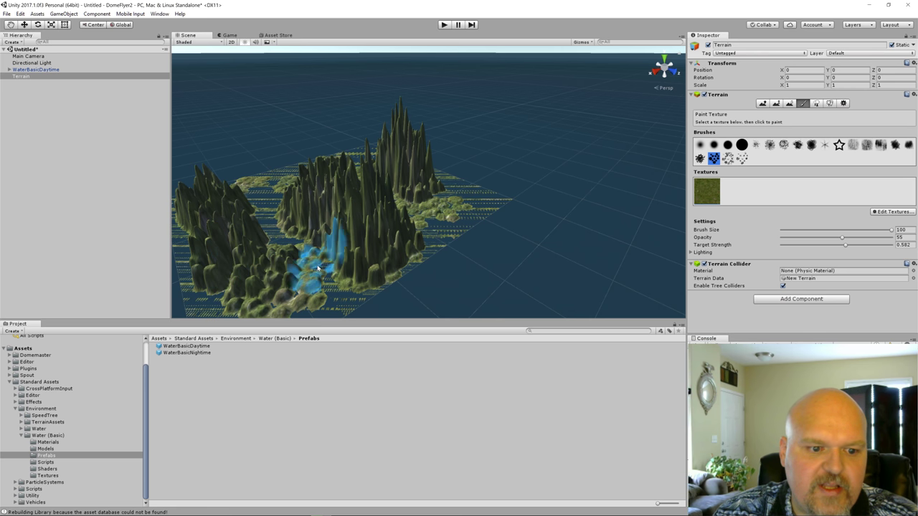
pyautogui.scroll(5, 322, 251)
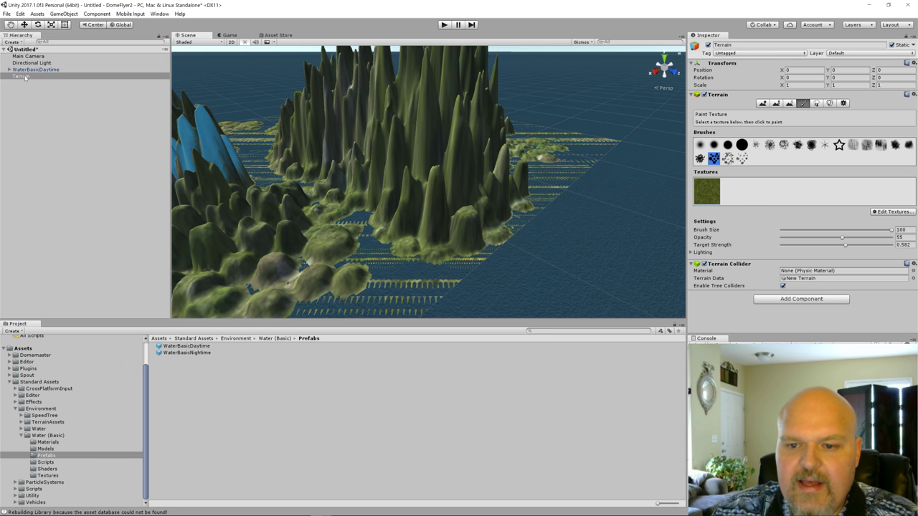
# - Add SandAlbedo as a second terrain texture with size 500 x 500
pyautogui.click(893, 213)
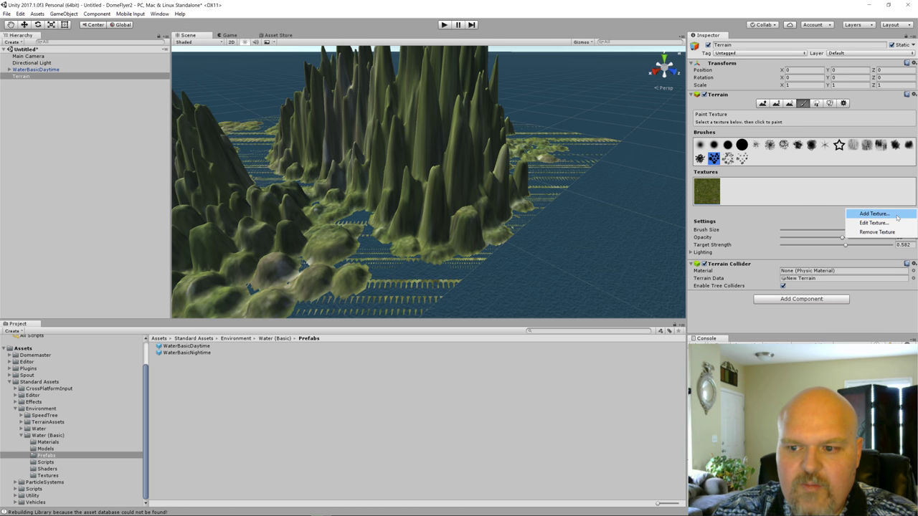
pyautogui.click(874, 214)
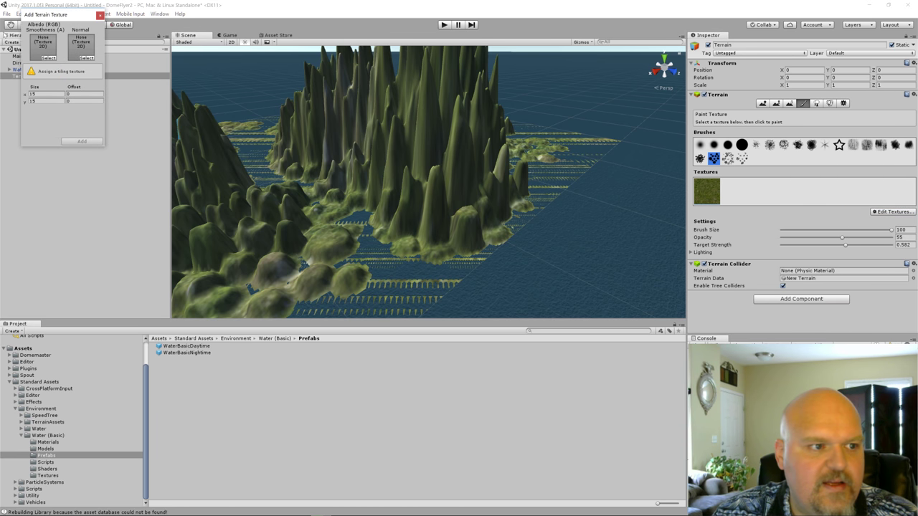
pyautogui.click(54, 58)
pyautogui.write('sand')
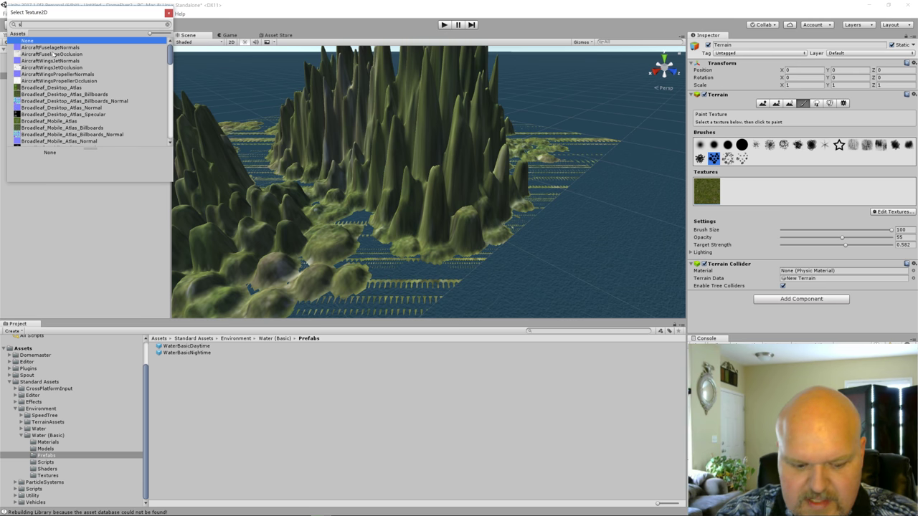
pyautogui.click(52, 50)
pyautogui.doubleClick(52, 51)
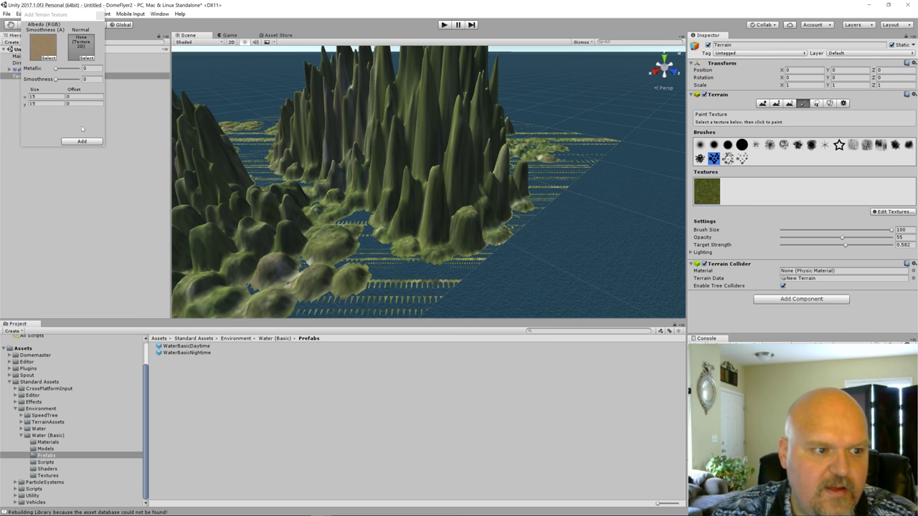
pyautogui.write('500')
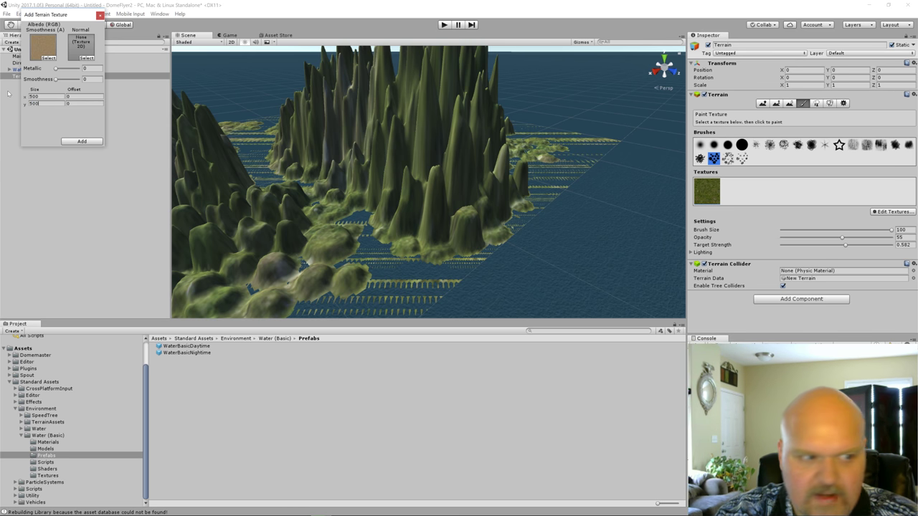
pyautogui.click(82, 142)
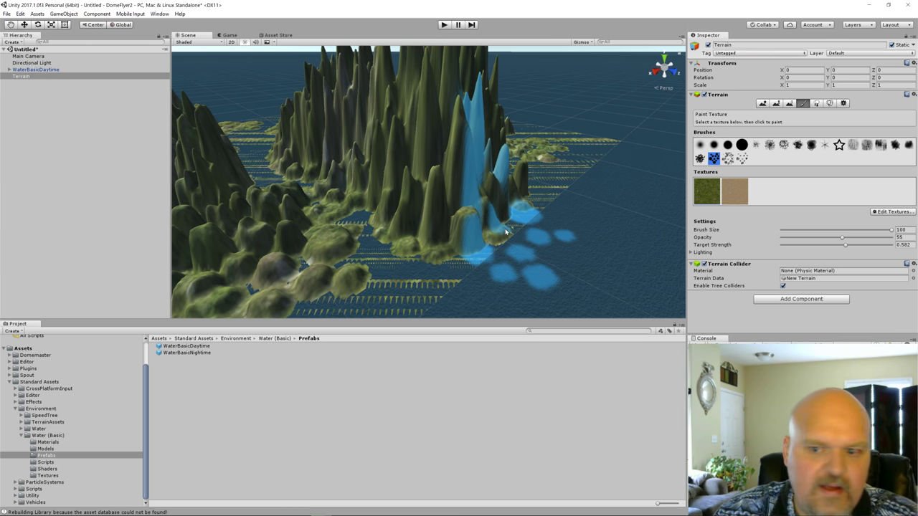
# - Add MudRockyAlbedoSpecular with the MudRockyNormals normal map as a terrain texture
pyautogui.click(892, 211)
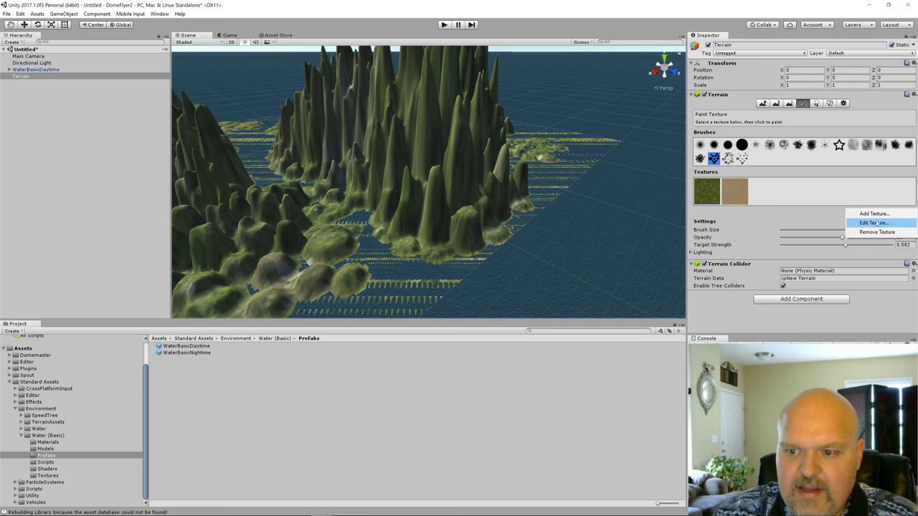
pyautogui.click(888, 214)
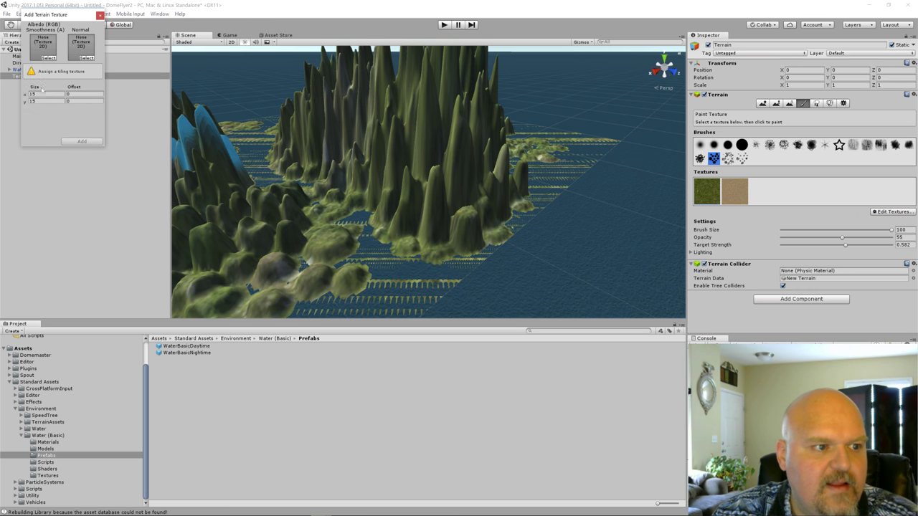
pyautogui.click(47, 56)
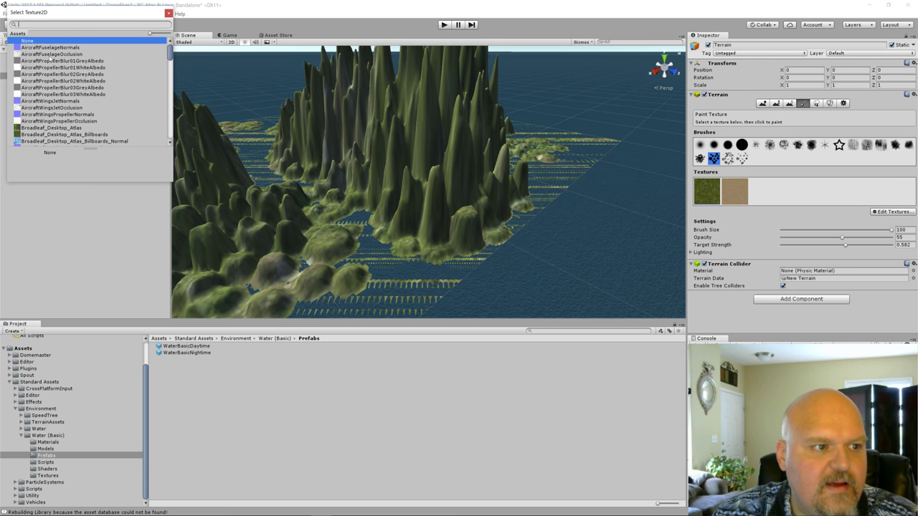
pyautogui.write('mud')
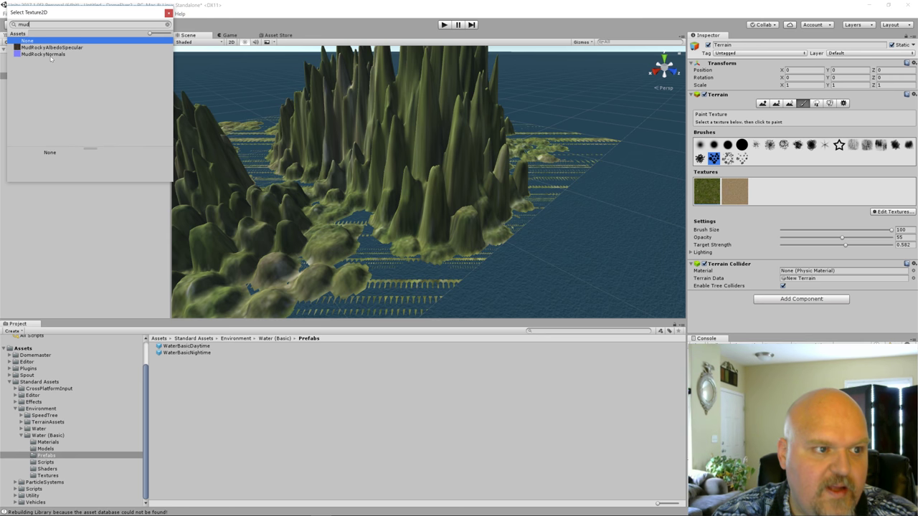
pyautogui.doubleClick(43, 41)
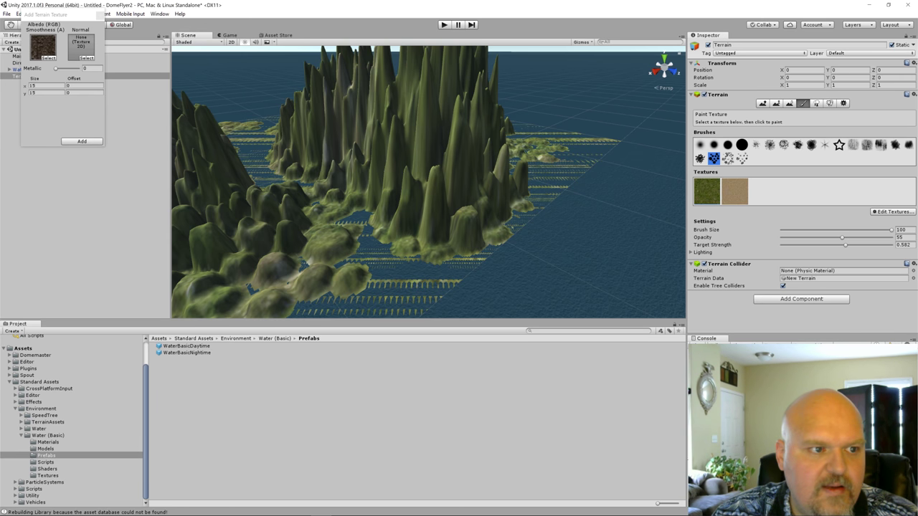
pyautogui.click(86, 58)
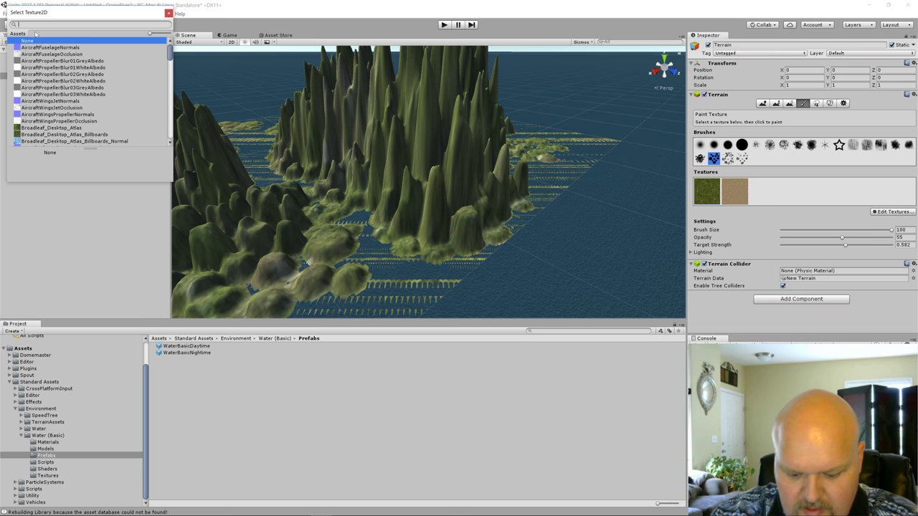
pyautogui.write('mud')
pyautogui.doubleClick(54, 48)
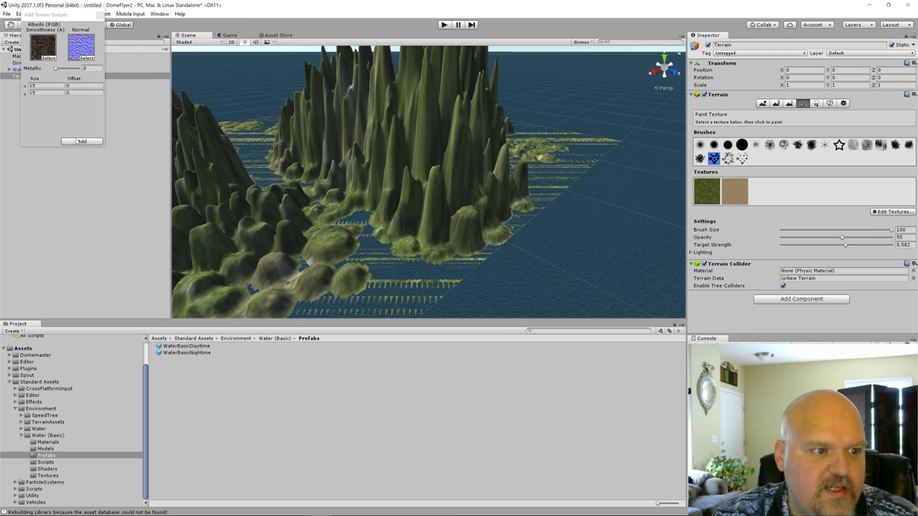
pyautogui.click(81, 141)
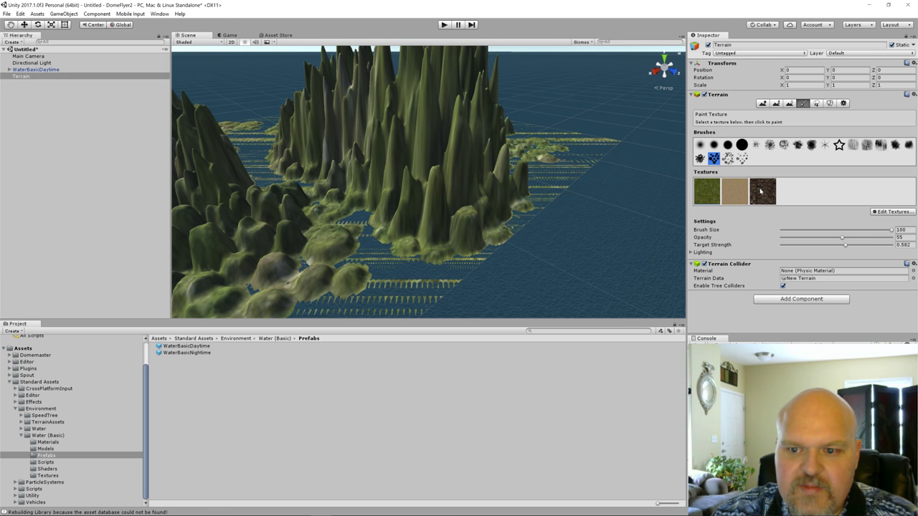
# - Set the mud texture's tile size to 500 x 500 and apply
pyautogui.doubleClick(760, 190)
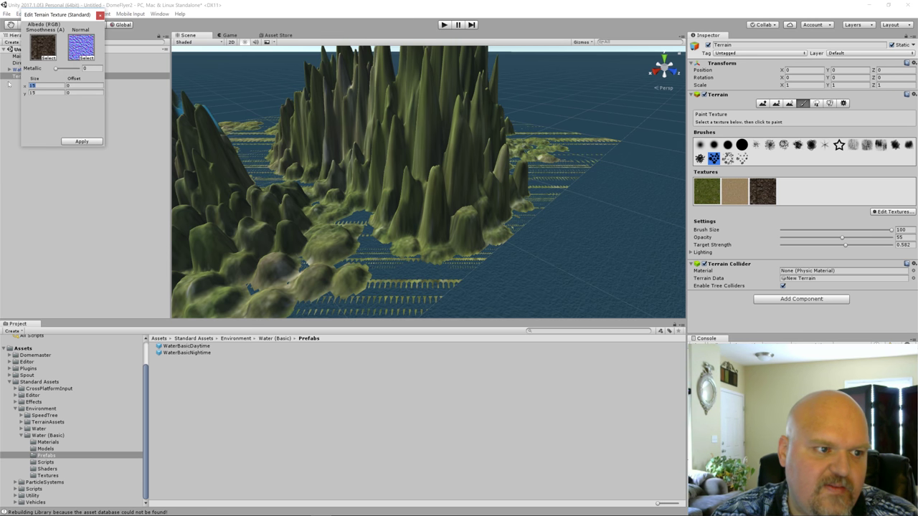
pyautogui.write('500')
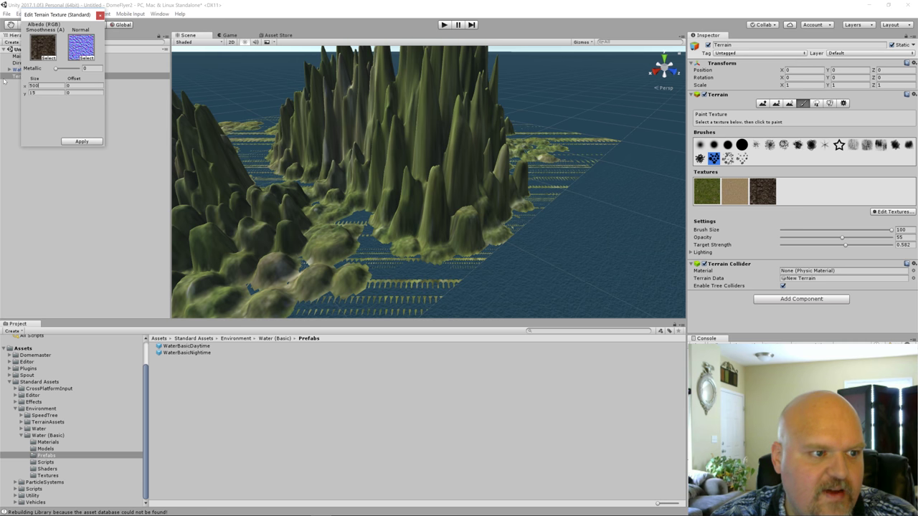
pyautogui.click(92, 142)
# - Add a terrain texture with CliffAlbedoSpecular as albedo and CliffNormals as normal map
pyautogui.click(894, 212)
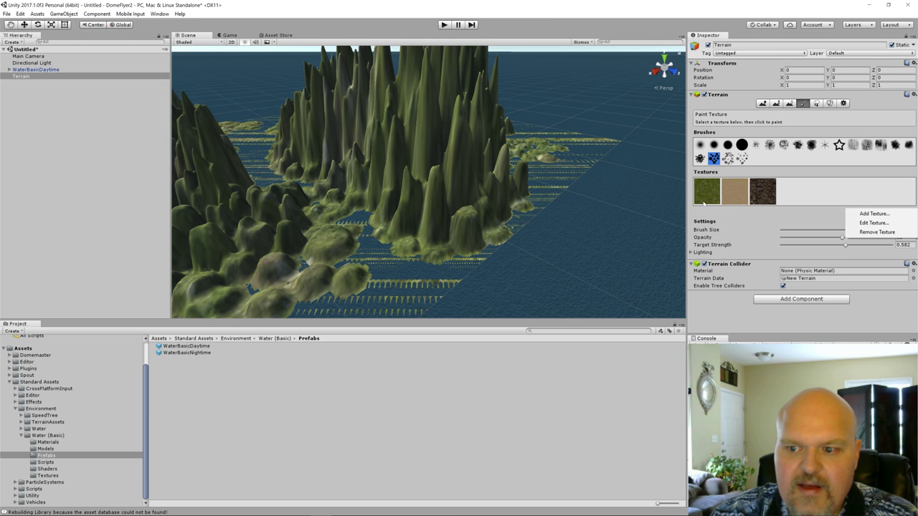
pyautogui.click(872, 213)
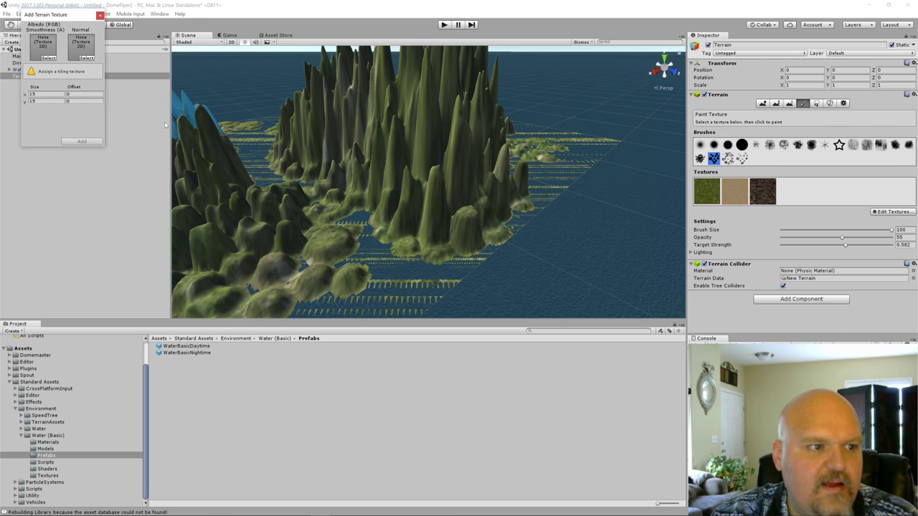
pyautogui.click(48, 58)
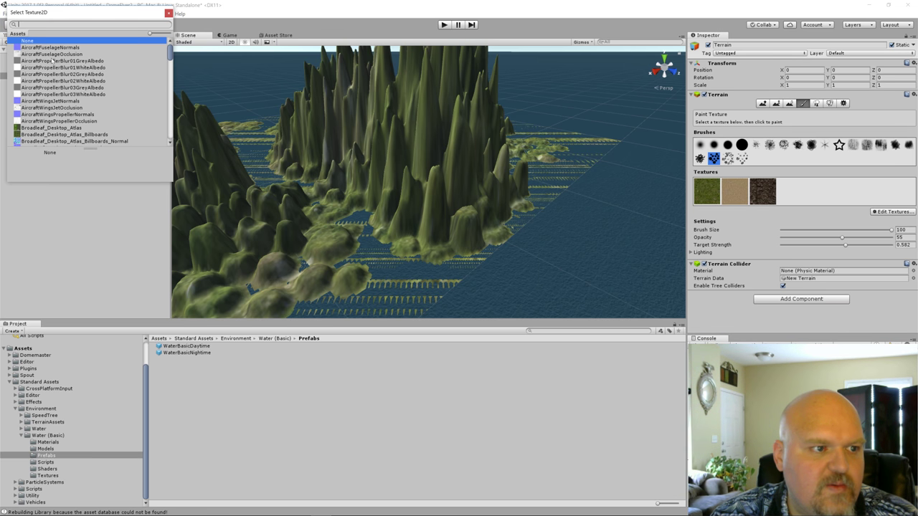
pyautogui.write('cli')
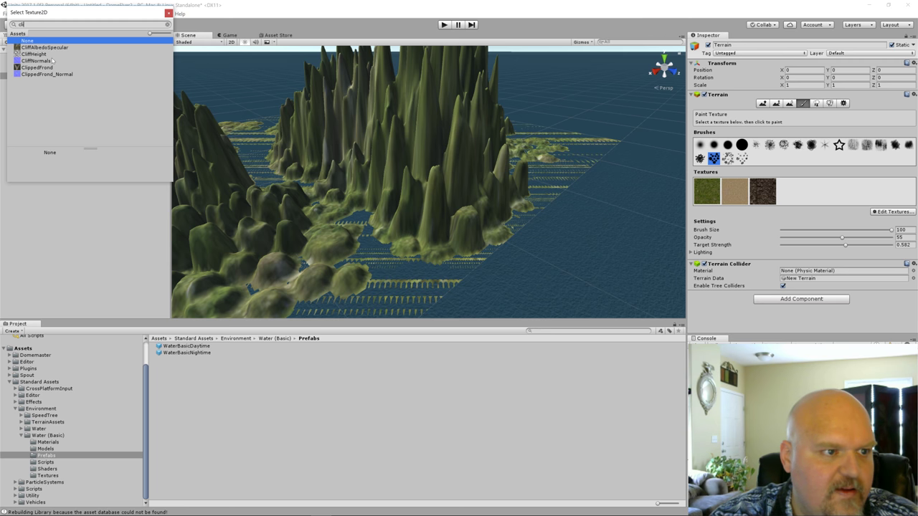
pyautogui.click(51, 48)
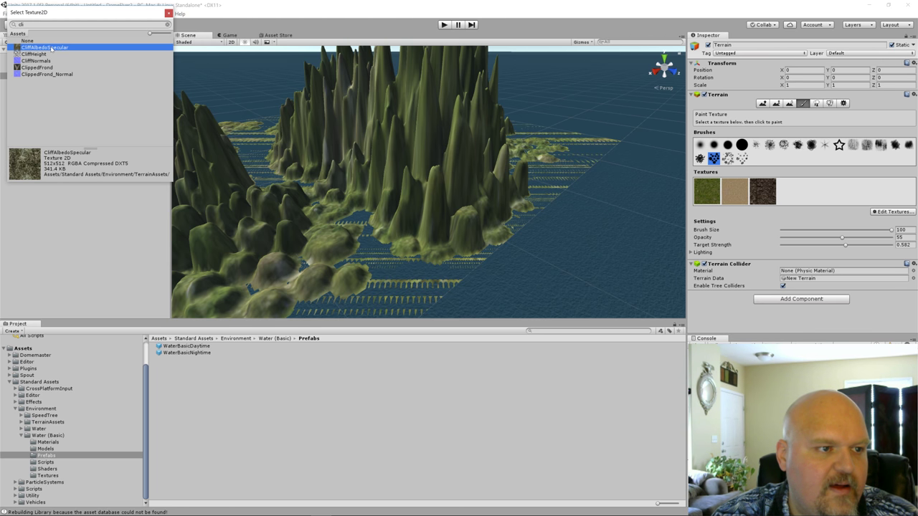
pyautogui.doubleClick(51, 47)
pyautogui.click(87, 61)
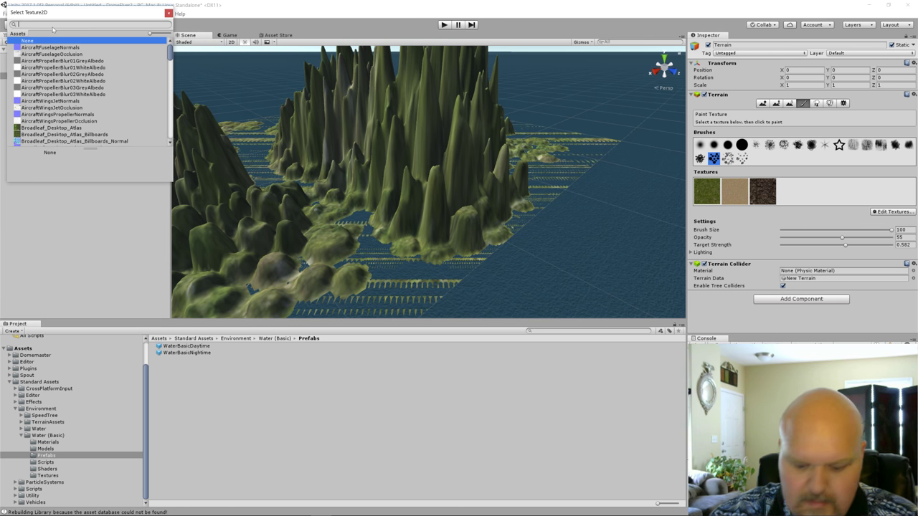
pyautogui.write('cliff')
pyautogui.click(43, 61)
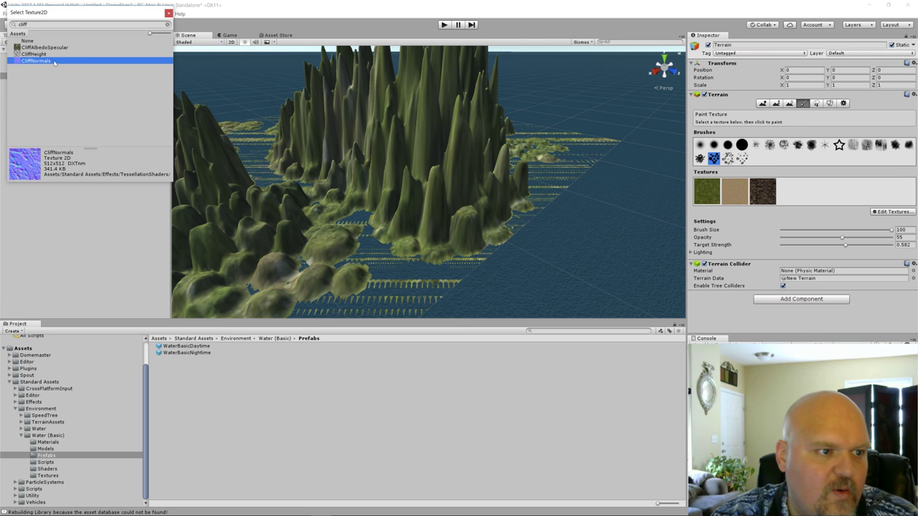
pyautogui.doubleClick(43, 61)
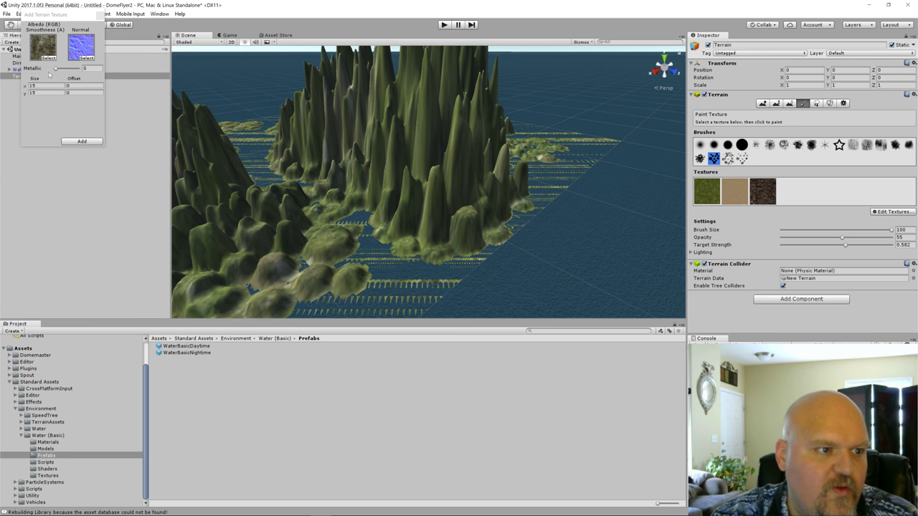
pyautogui.click(82, 141)
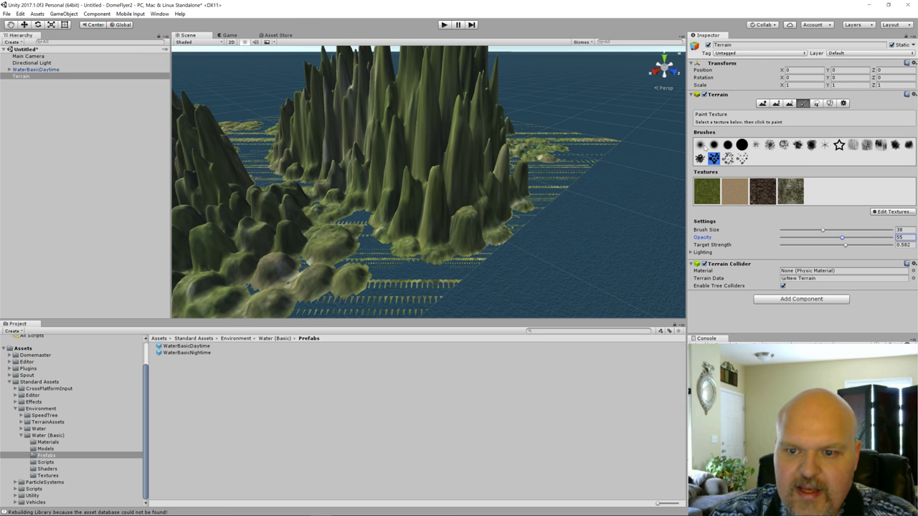
# - With a soft round brush, paint sand on the lower terrain and grey rock on the central peaks
pyautogui.click(700, 145)
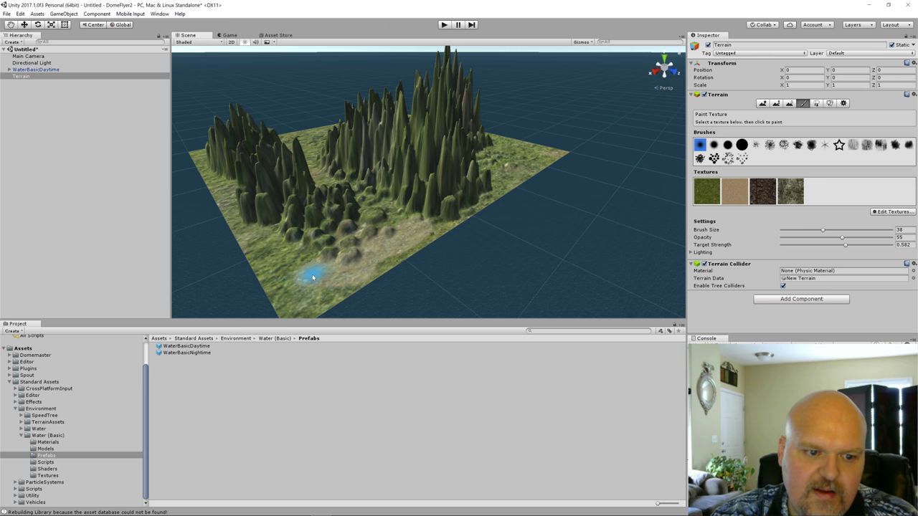
pyautogui.moveTo(313, 278); pyautogui.dragTo(222, 197)
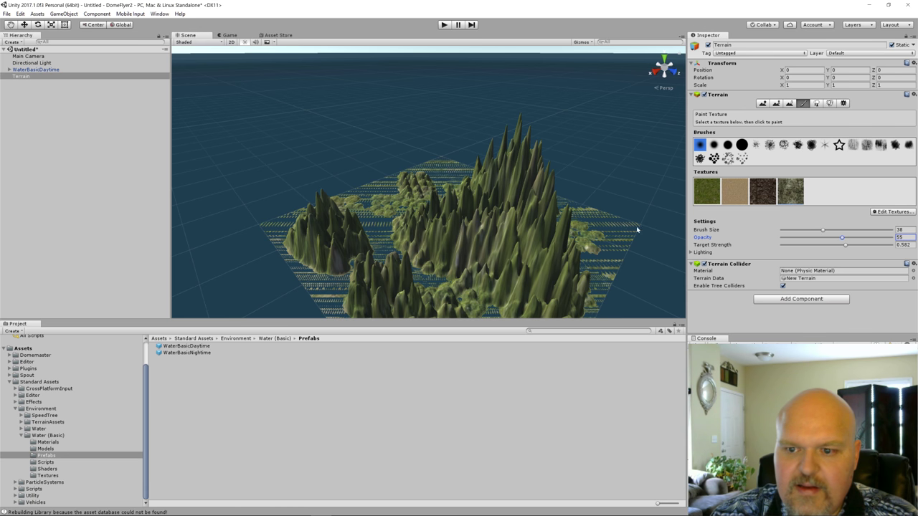
pyautogui.moveTo(599, 235)
pyautogui.mouseDown()
pyautogui.moveTo(528, 205)
pyautogui.moveTo(521, 184)
pyautogui.moveTo(467, 199)
pyautogui.moveTo(475, 228)
pyautogui.moveTo(555, 229)
pyautogui.moveTo(537, 228)
pyautogui.moveTo(492, 192)
pyautogui.moveTo(543, 235)
pyautogui.mouseUp()
# - Frame the terrain and orbit around to view the whole peak cluster
pyautogui.press('f')
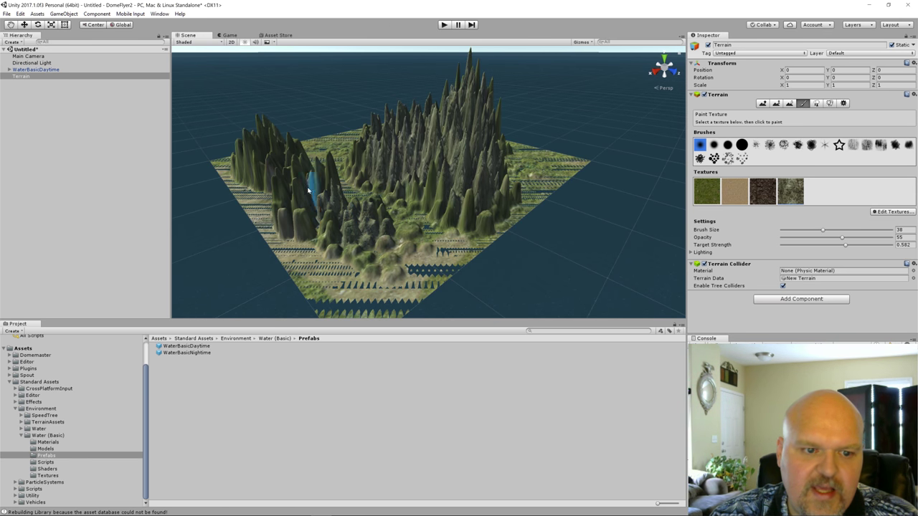
pyautogui.moveTo(308, 185); pyautogui.dragTo(331, 248, button='middle')
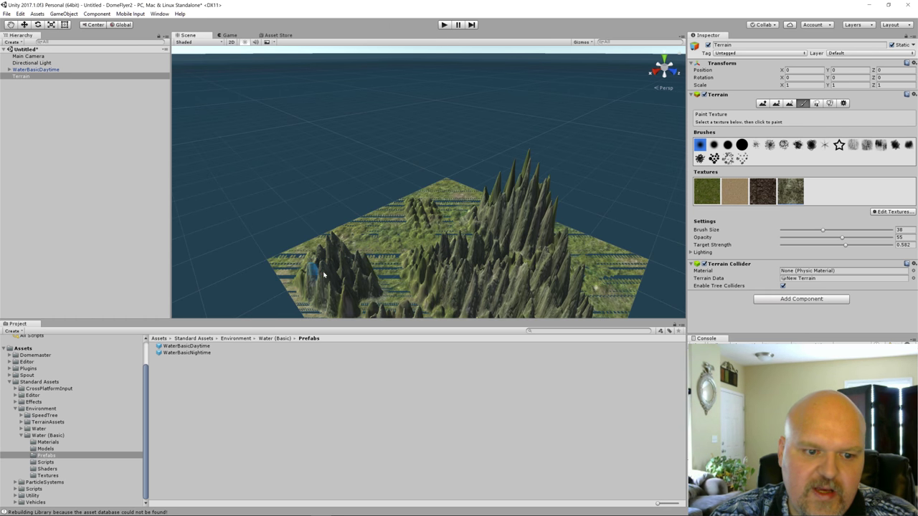
pyautogui.moveTo(311, 263)
pyautogui.keyDown('alt'); pyautogui.mouseDown()
pyautogui.moveTo(365, 251)
pyautogui.moveTo(354, 219)
pyautogui.mouseUp(); pyautogui.keyUp('alt')
pyautogui.scroll(5, 453, 206)
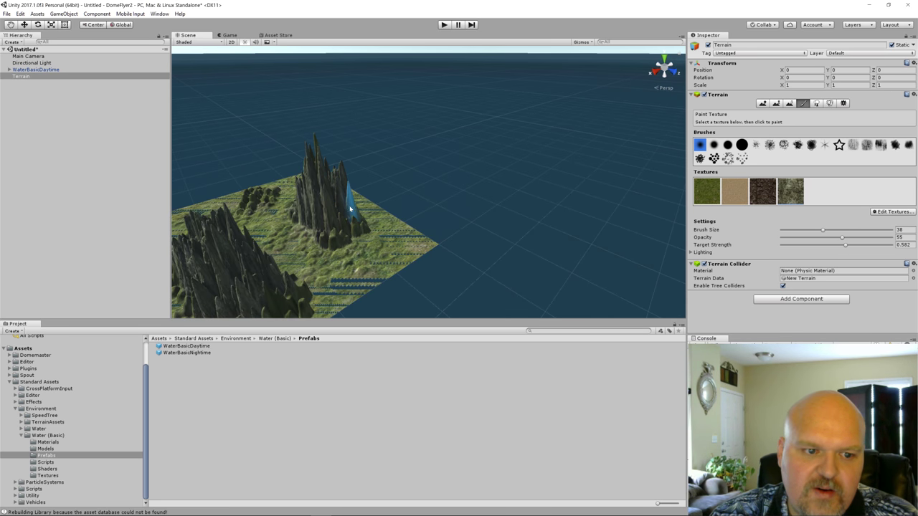
pyautogui.moveTo(348, 195)
pyautogui.keyDown('alt'); pyautogui.mouseDown()
pyautogui.moveTo(246, 256)
pyautogui.moveTo(301, 237)
pyautogui.moveTo(363, 269)
pyautogui.moveTo(264, 215)
pyautogui.mouseUp(); pyautogui.keyUp('alt')
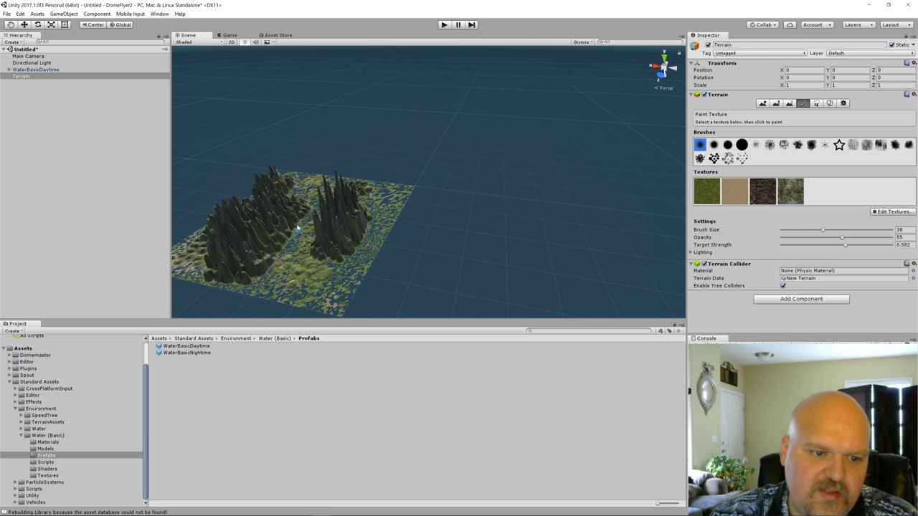
pyautogui.scroll(2, 272, 233)
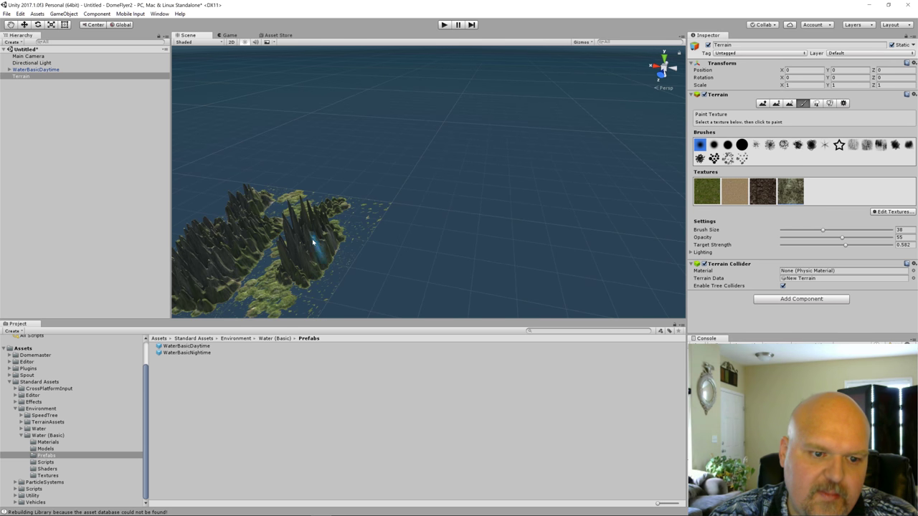
pyautogui.moveTo(313, 230)
pyautogui.keyDown('alt'); pyautogui.mouseDown()
pyautogui.moveTo(314, 248)
pyautogui.moveTo(319, 214)
pyautogui.moveTo(328, 210)
pyautogui.moveTo(348, 241)
pyautogui.mouseUp(); pyautogui.keyUp('alt')
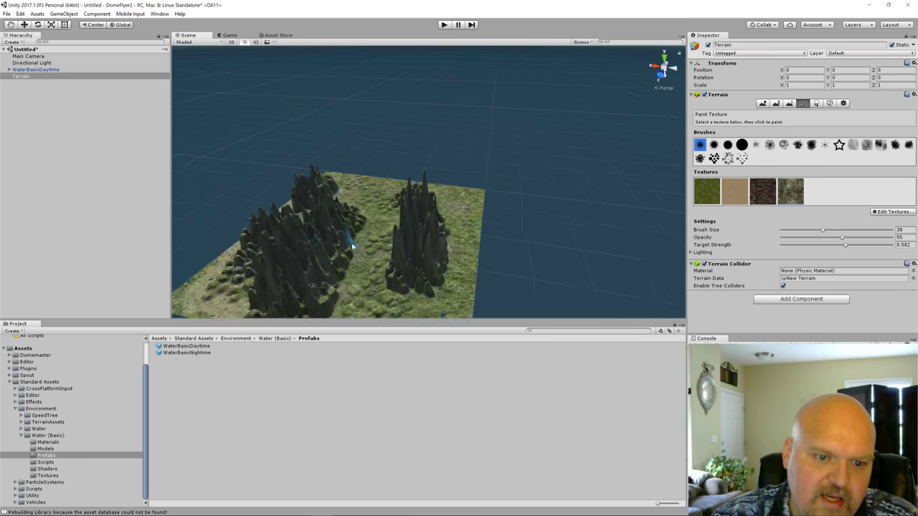
pyautogui.scroll(4, 348, 242)
pyautogui.keyDown('alt'); pyautogui.moveTo(273, 238); pyautogui.dragTo(359, 242); pyautogui.keyUp('alt')
pyautogui.scroll(4, 385, 206)
pyautogui.scroll(-4, 386, 207)
pyautogui.keyDown('alt'); pyautogui.moveTo(385, 207); pyautogui.dragTo(296, 235); pyautogui.keyUp('alt')
pyautogui.scroll(-3, 433, 215)
pyautogui.scroll(4, 494, 208)
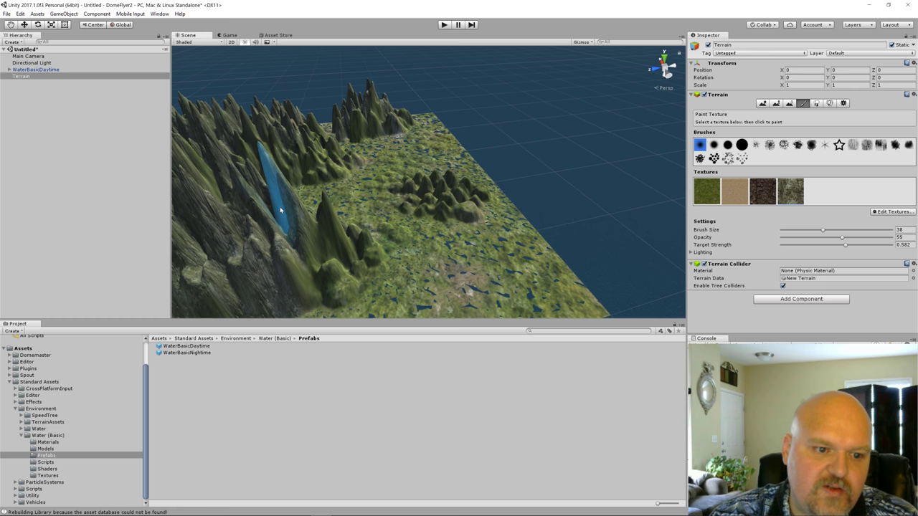
pyautogui.keyDown('alt'); pyautogui.moveTo(256, 206); pyautogui.dragTo(379, 201); pyautogui.keyUp('alt')
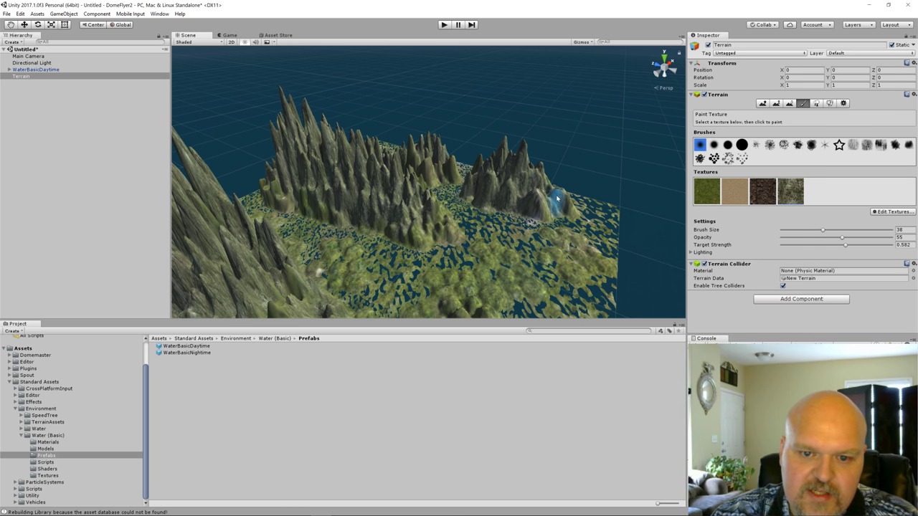
# - Select the sand texture and paint it onto the terrain's right side
pyautogui.click(736, 194)
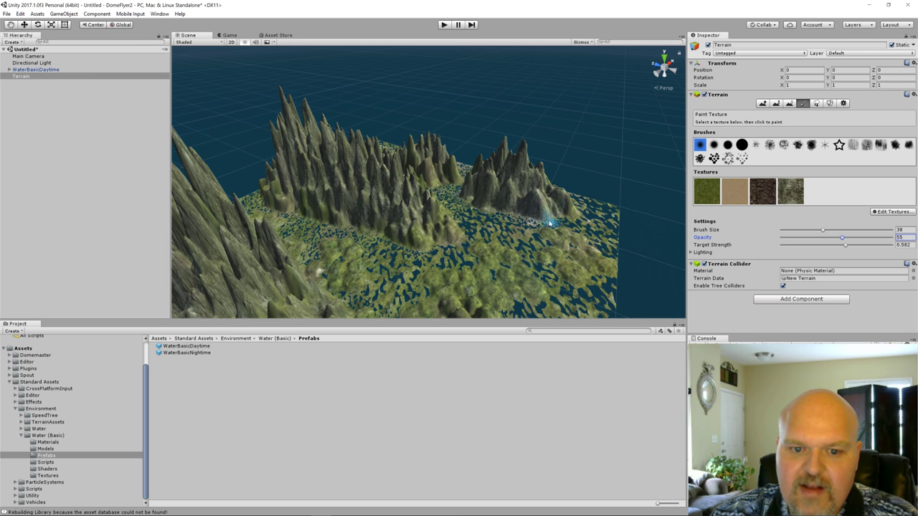
pyautogui.moveTo(549, 223)
pyautogui.mouseDown()
pyautogui.moveTo(485, 264)
pyautogui.moveTo(501, 265)
pyautogui.moveTo(508, 291)
pyautogui.moveTo(440, 301)
pyautogui.moveTo(577, 276)
pyautogui.moveTo(552, 254)
pyautogui.moveTo(573, 265)
pyautogui.moveTo(543, 266)
pyautogui.mouseUp()
pyautogui.moveTo(543, 266); pyautogui.dragTo(492, 219, button='middle')
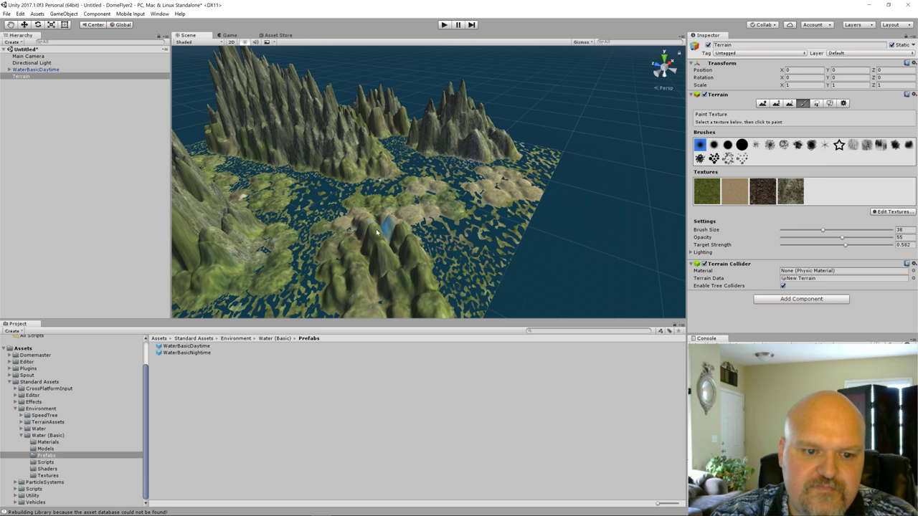
pyautogui.moveTo(358, 286); pyautogui.dragTo(348, 231, button='middle')
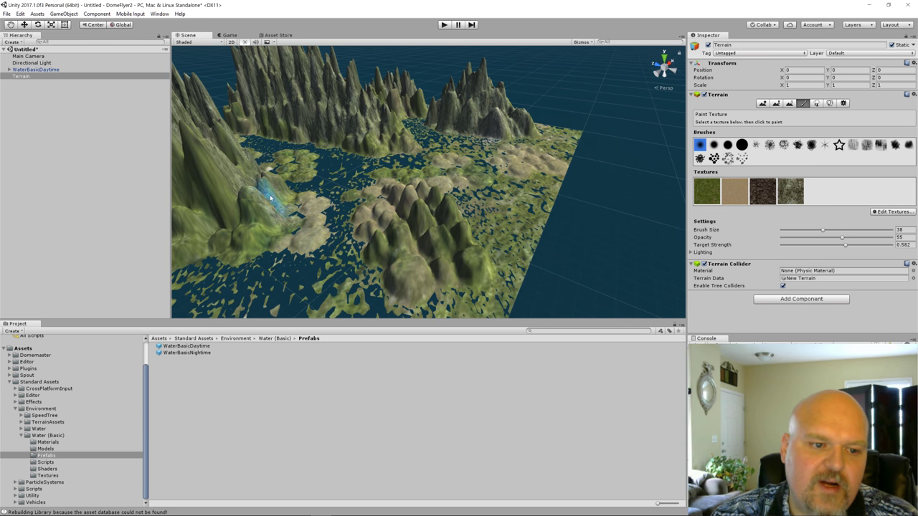
pyautogui.moveTo(208, 240)
pyautogui.keyDown('alt'); pyautogui.mouseDown()
pyautogui.moveTo(296, 230)
pyautogui.moveTo(326, 197)
pyautogui.moveTo(373, 203)
pyautogui.moveTo(339, 206)
pyautogui.moveTo(437, 256)
pyautogui.mouseUp(); pyautogui.keyUp('alt')
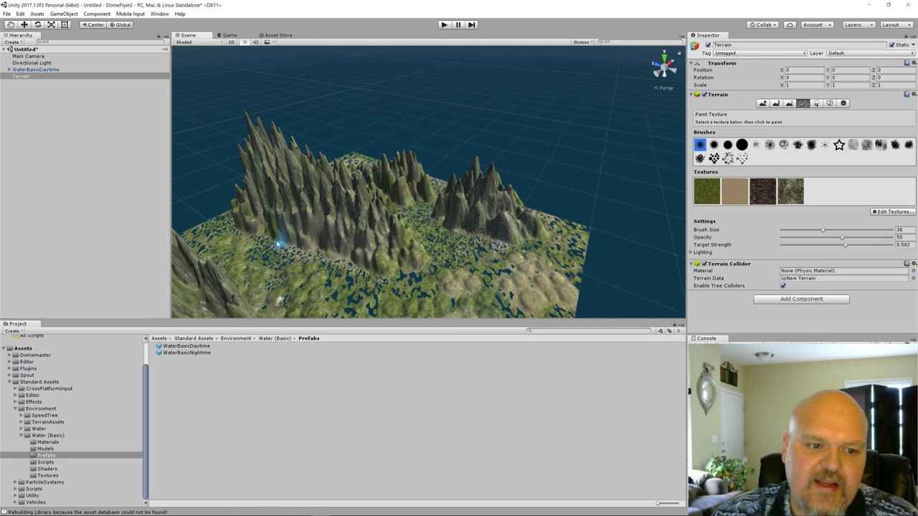
pyautogui.keyDown('alt'); pyautogui.moveTo(328, 266); pyautogui.dragTo(496, 257); pyautogui.keyUp('alt')
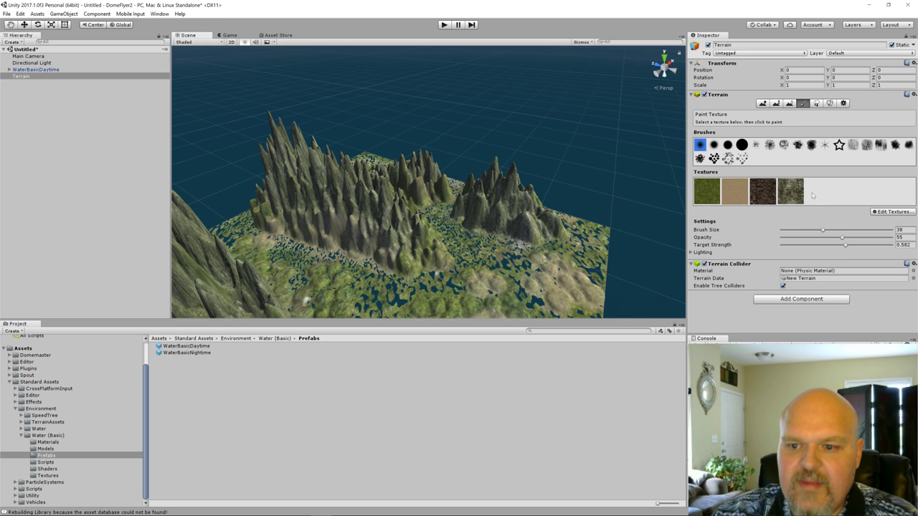
# - Add a new terrain texture using GrassRockyAlbedo as albedo, tiled at 500 x 500
pyautogui.click(891, 213)
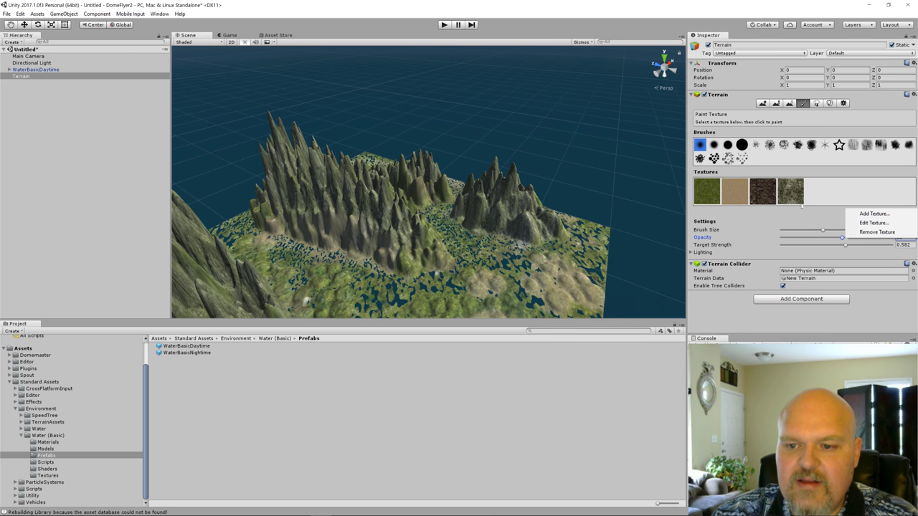
pyautogui.click(881, 223)
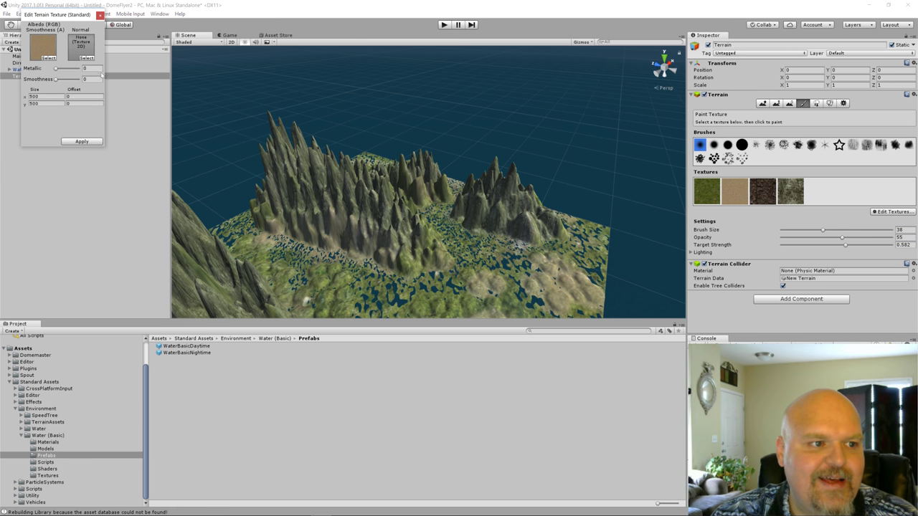
pyautogui.click(100, 15)
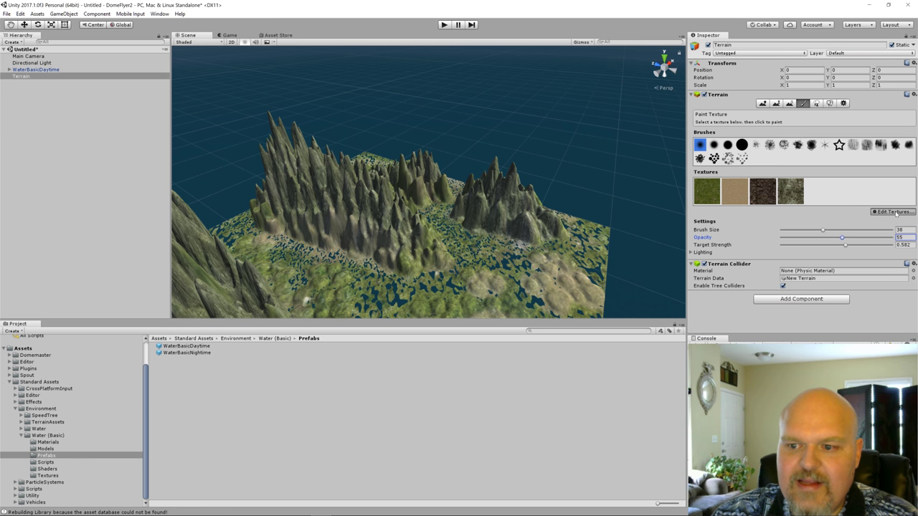
pyautogui.click(893, 211)
pyautogui.click(881, 214)
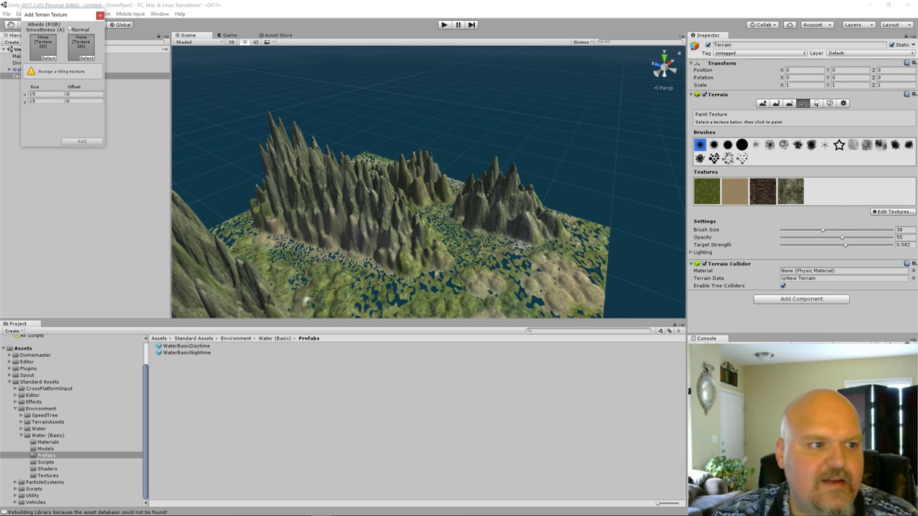
pyautogui.click(48, 57)
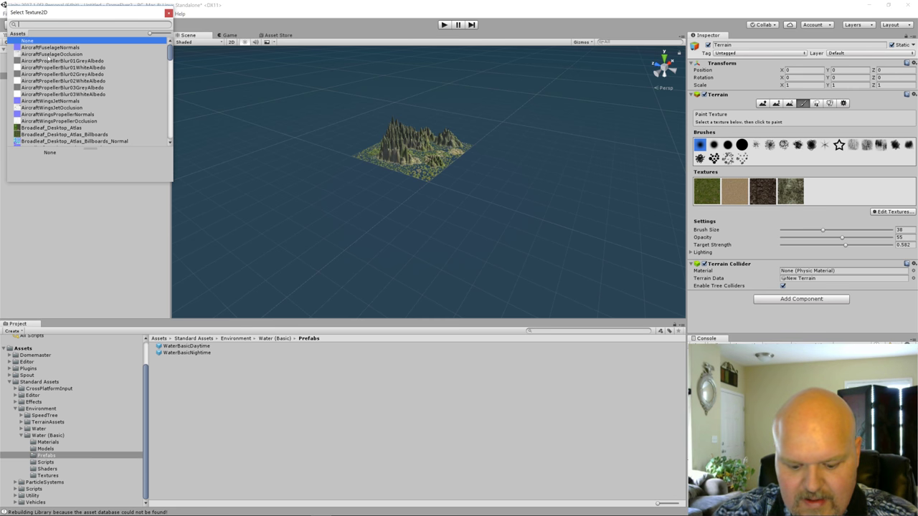
pyautogui.write('grass')
pyautogui.press('Down')
pyautogui.press('Down')
pyautogui.press('Down')
pyautogui.press('Down')
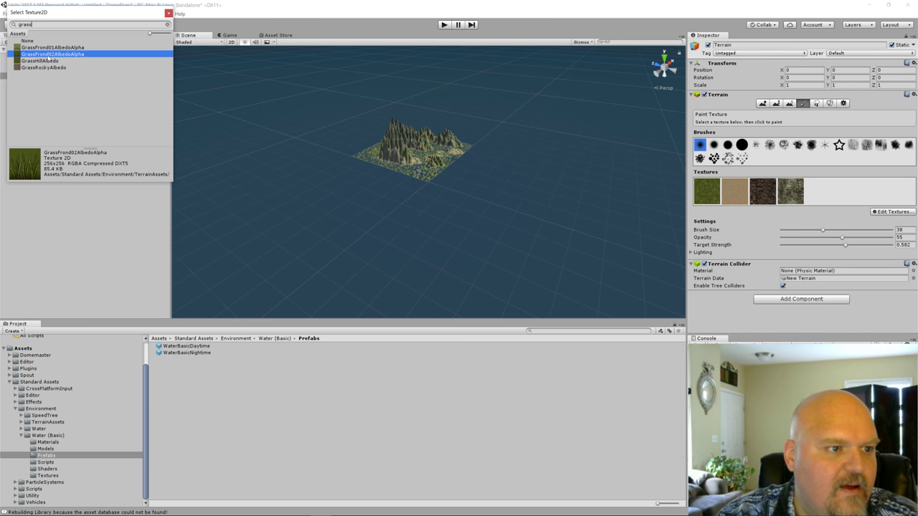
pyautogui.press('Return')
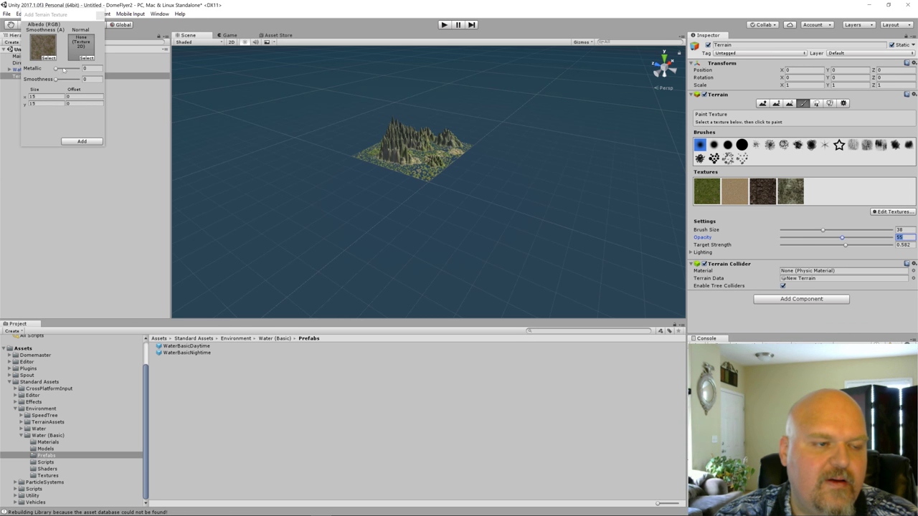
pyautogui.click(43, 98)
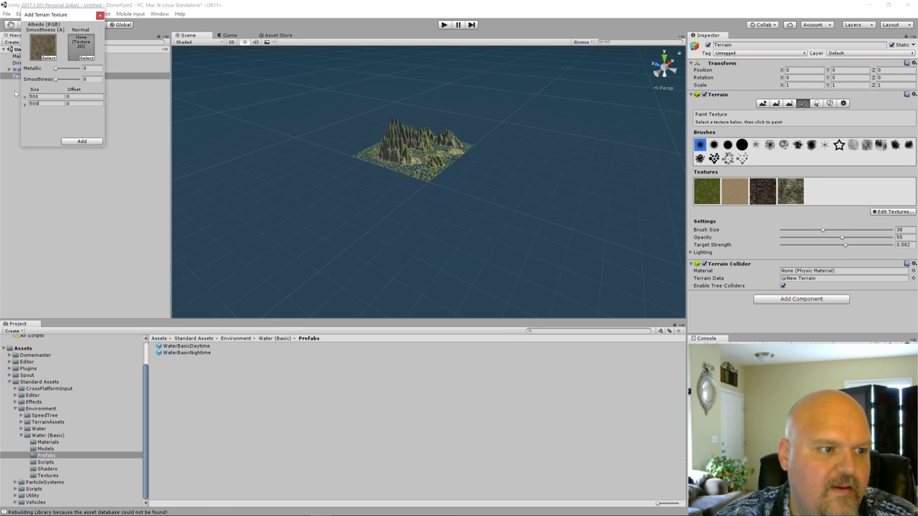
pyautogui.click(104, 142)
pyautogui.scroll(5, 378, 169)
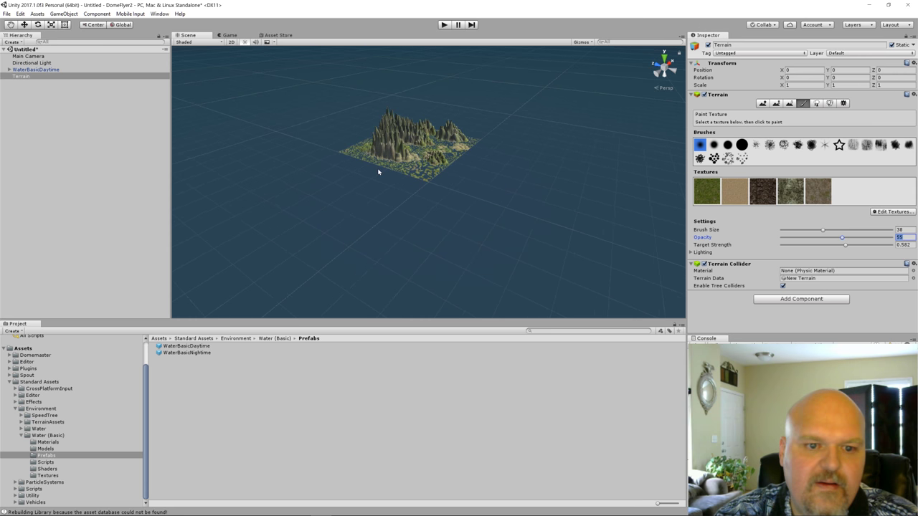
pyautogui.moveTo(414, 137); pyautogui.dragTo(522, 180, button='middle')
pyautogui.scroll(3, 522, 180)
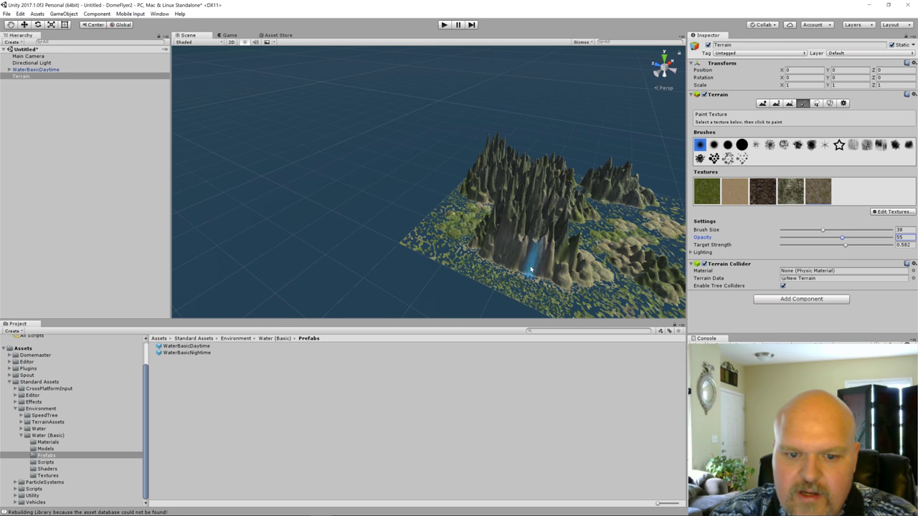
pyautogui.moveTo(545, 251); pyautogui.dragTo(414, 236, button='middle')
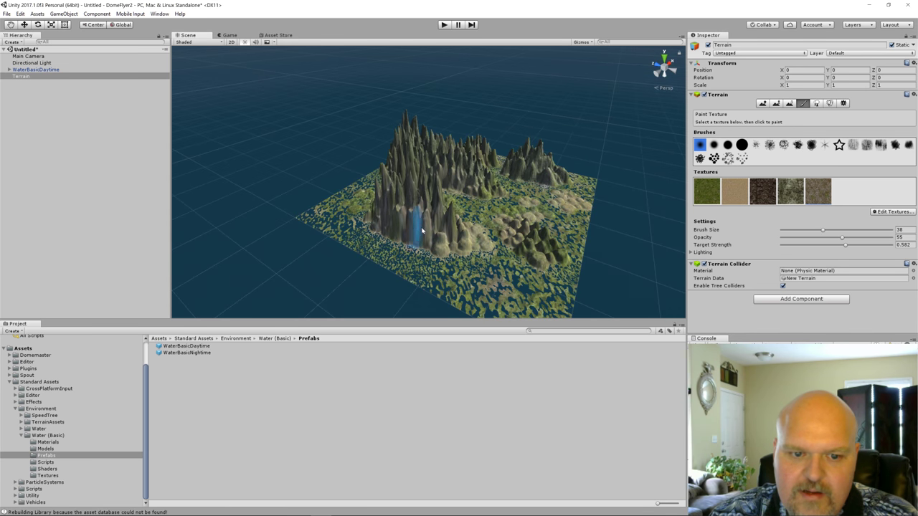
pyautogui.scroll(4, 415, 235)
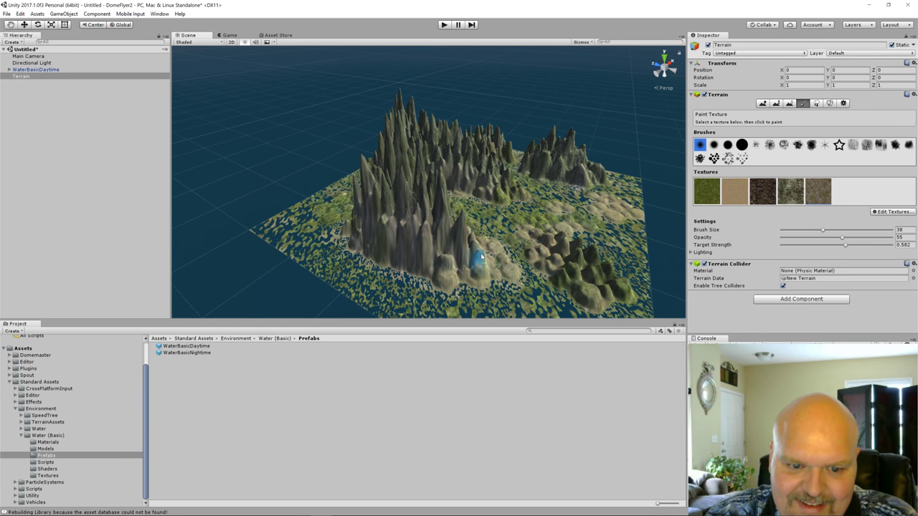
pyautogui.keyDown('alt'); pyautogui.moveTo(476, 267); pyautogui.dragTo(432, 205); pyautogui.keyUp('alt')
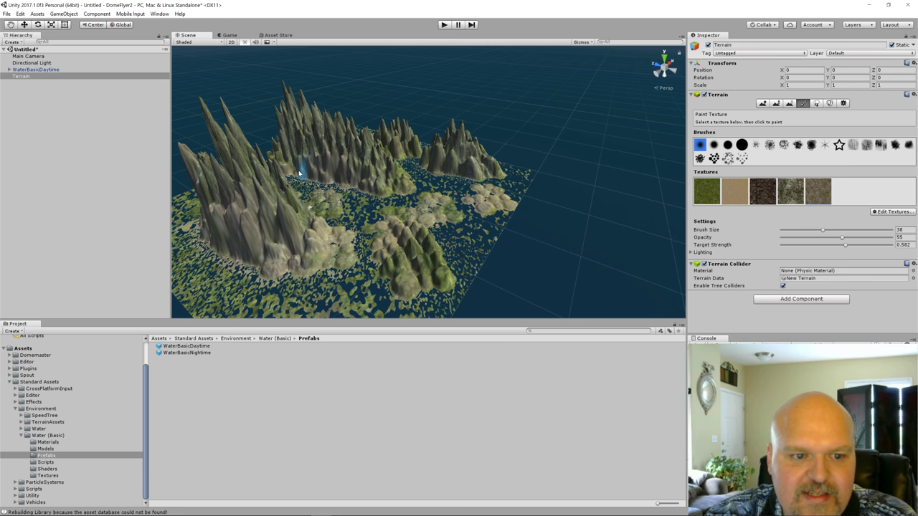
pyautogui.keyDown('alt'); pyautogui.moveTo(391, 171); pyautogui.dragTo(312, 165); pyautogui.keyUp('alt')
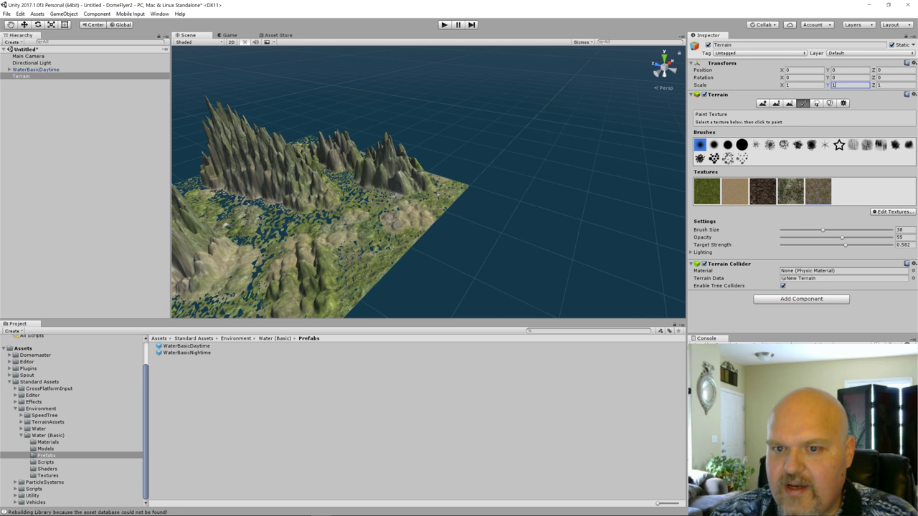
# - Set the terrain's Position Y to -6 and frame it in view
pyautogui.click(843, 71)
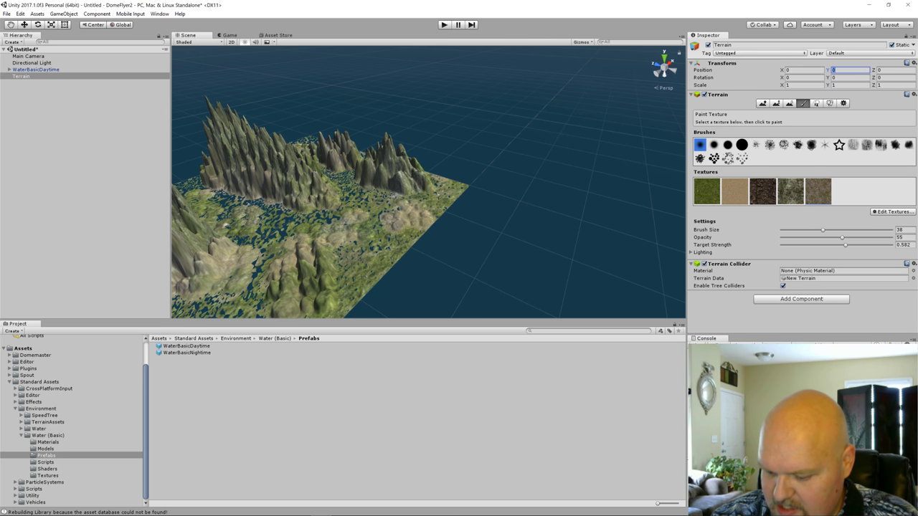
pyautogui.write('-6')
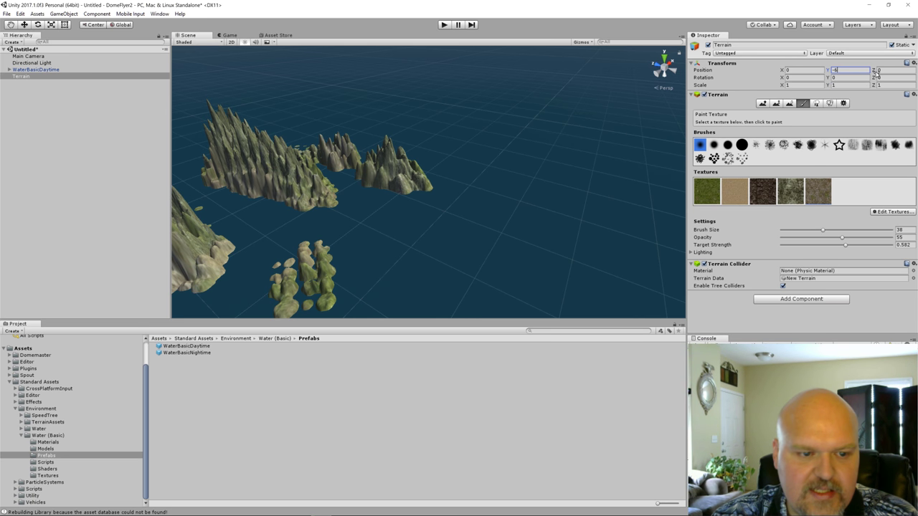
pyautogui.click(365, 180)
pyautogui.press('f')
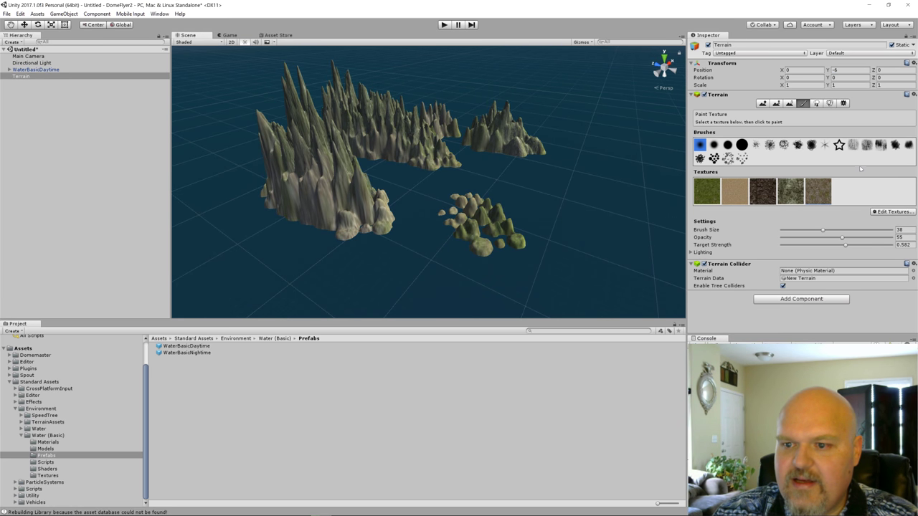
# - In Terrain Settings, set width and length to 50000 and height to 1500
pyautogui.click(843, 104)
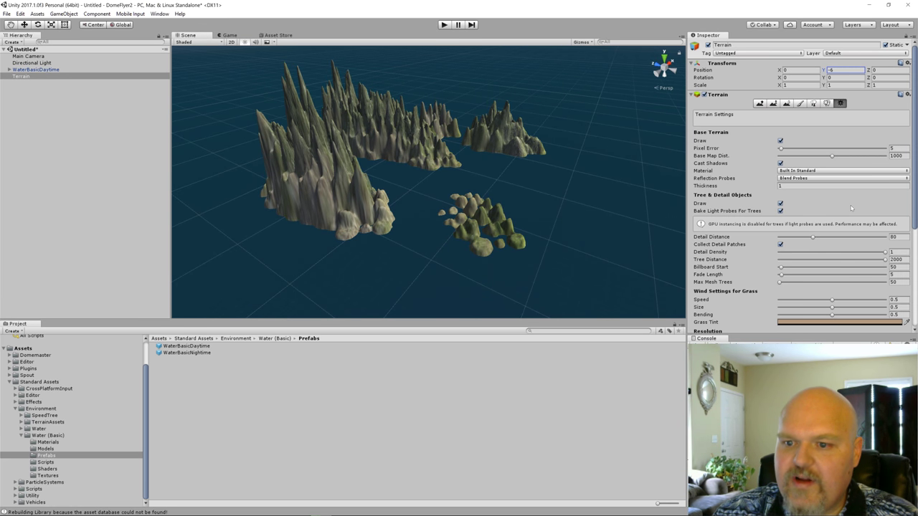
pyautogui.scroll(-4, 845, 206)
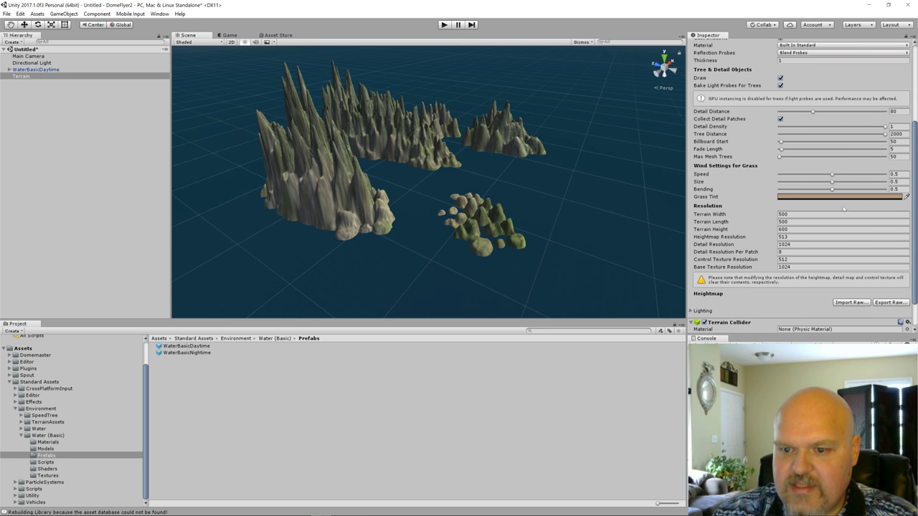
pyautogui.click(825, 214)
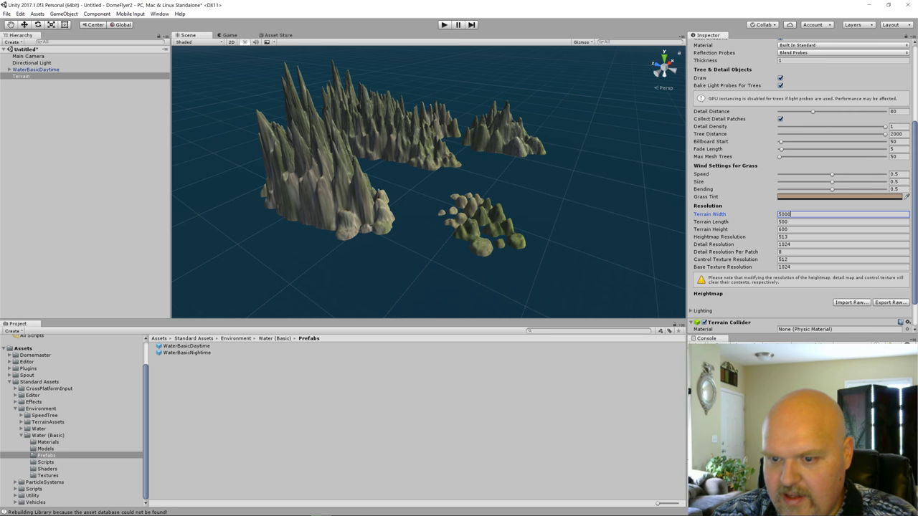
pyautogui.write('50000')
pyautogui.press('Tab')
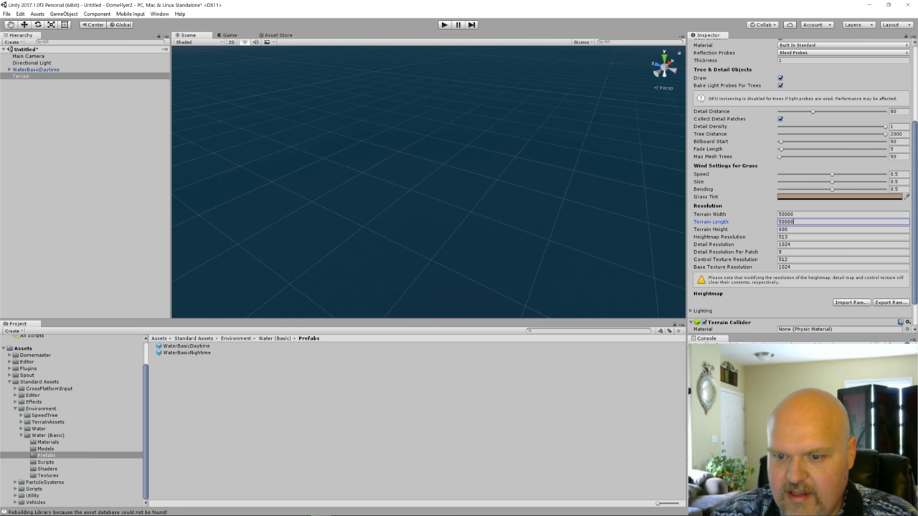
pyautogui.write('50000')
pyautogui.press('Tab')
pyautogui.write('15')
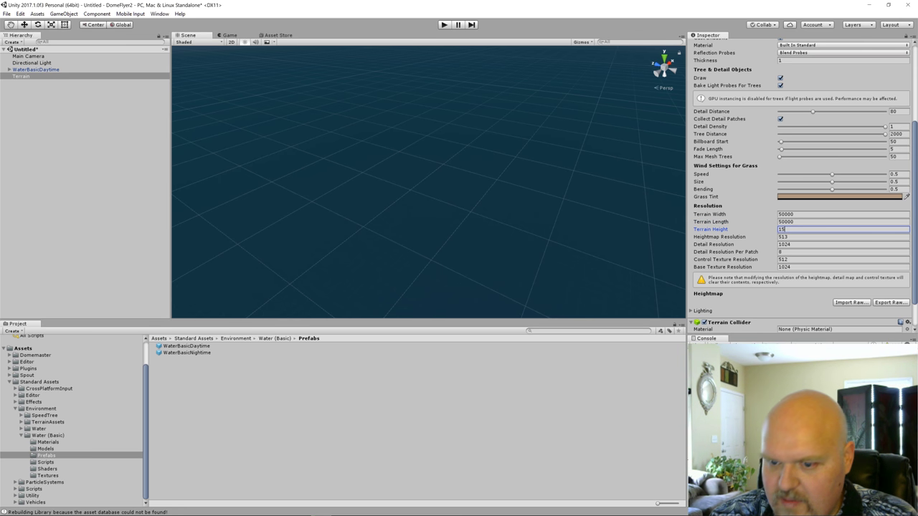
pyautogui.write('00')
pyautogui.press('Tab')
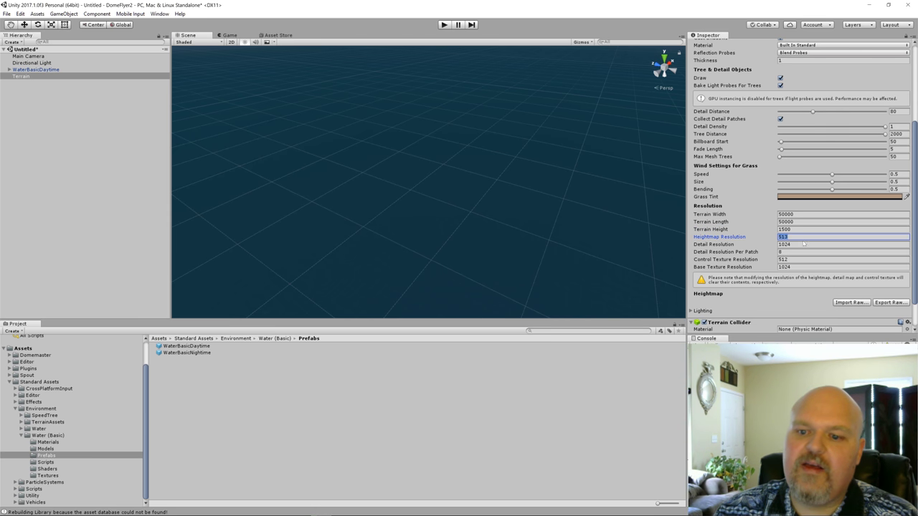
pyautogui.click(42, 78)
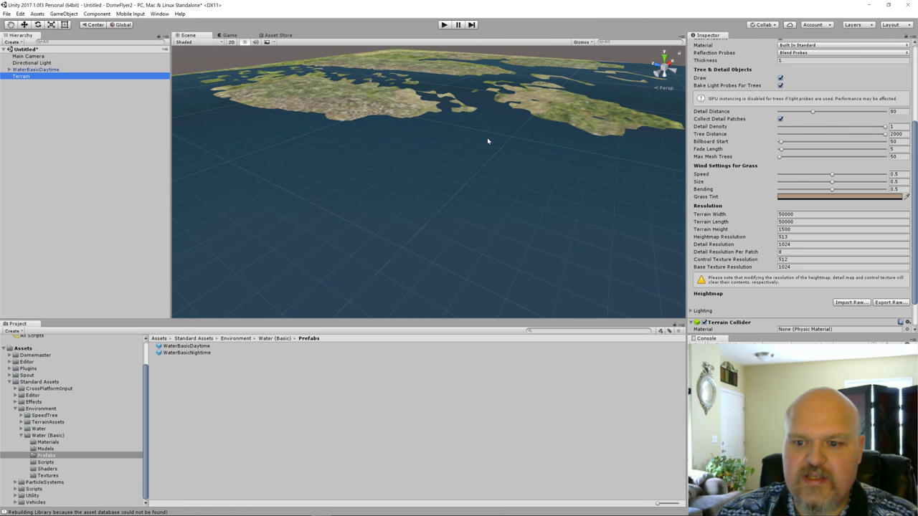
# - Set the terrain width and length to 20000
pyautogui.keyDown('alt'); pyautogui.moveTo(554, 165); pyautogui.dragTo(409, 209); pyautogui.keyUp('alt')
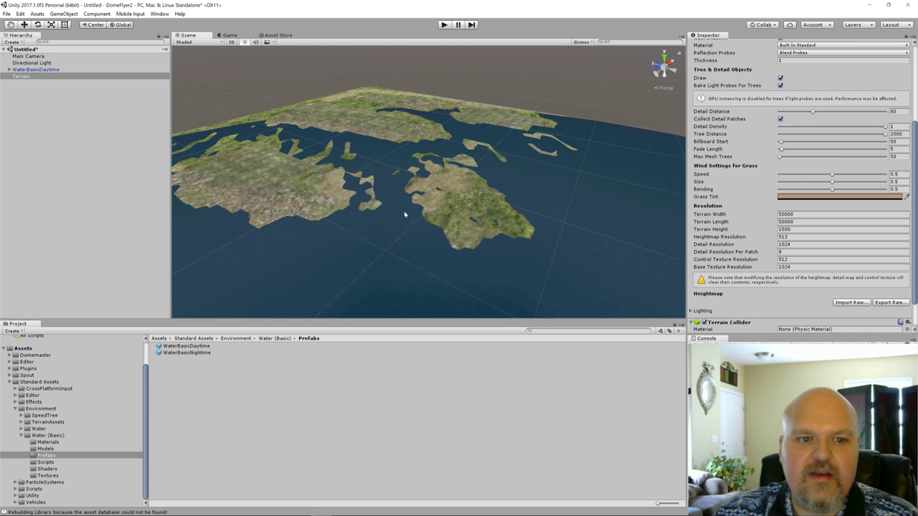
pyautogui.scroll(-3, 405, 215)
pyautogui.scroll(3, 405, 215)
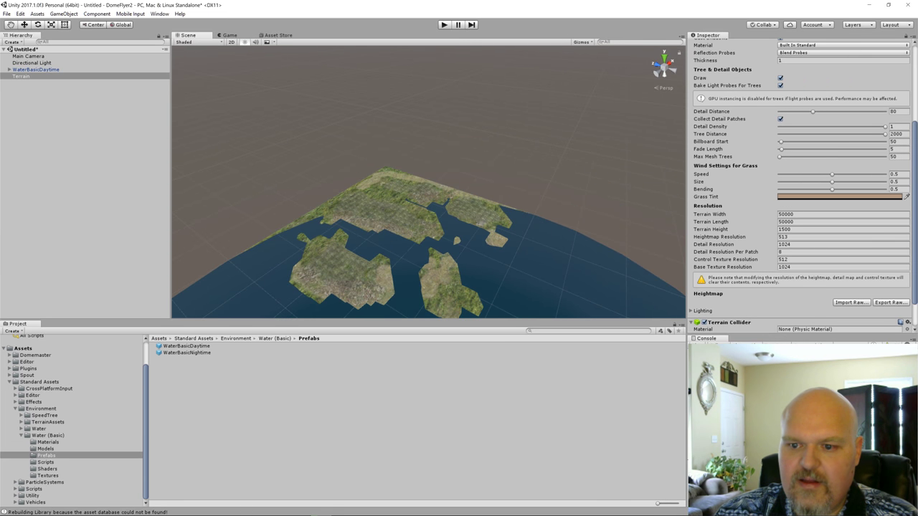
pyautogui.click(839, 214)
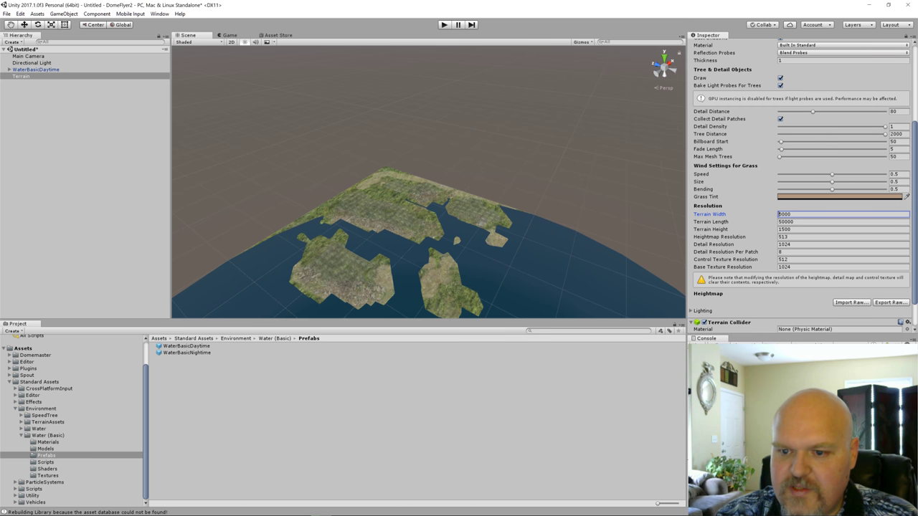
pyautogui.press('Tab')
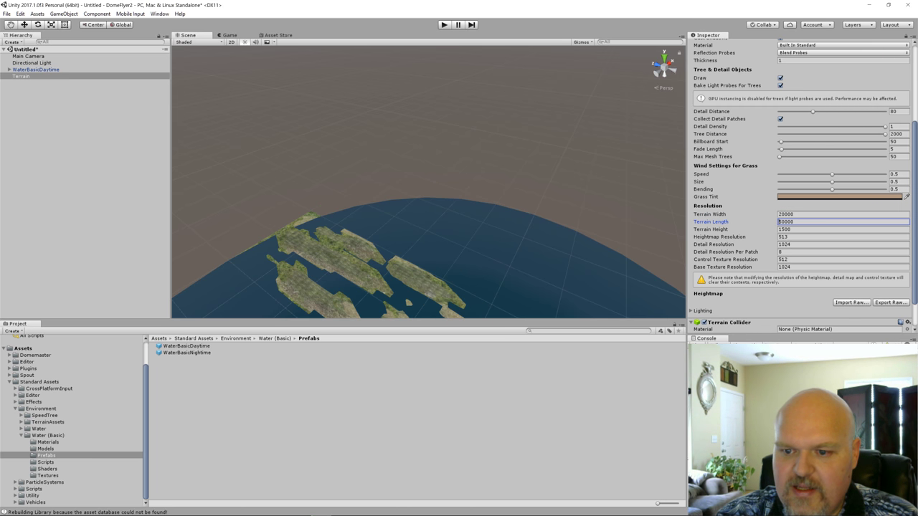
pyautogui.press('Return')
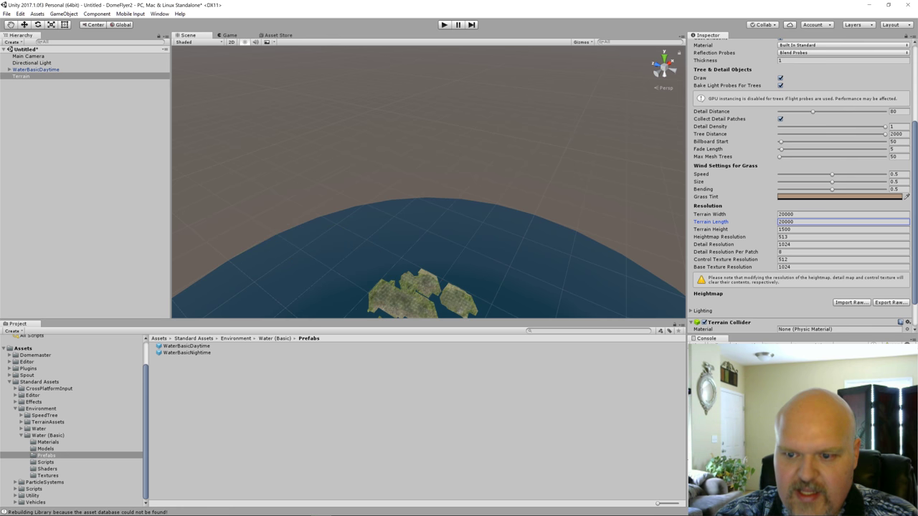
# - Orbit and zoom to a low view across the islands, showing the horizon and sky
pyautogui.keyDown('alt'); pyautogui.moveTo(573, 294); pyautogui.dragTo(421, 167); pyautogui.keyUp('alt')
pyautogui.scroll(10, 544, 198)
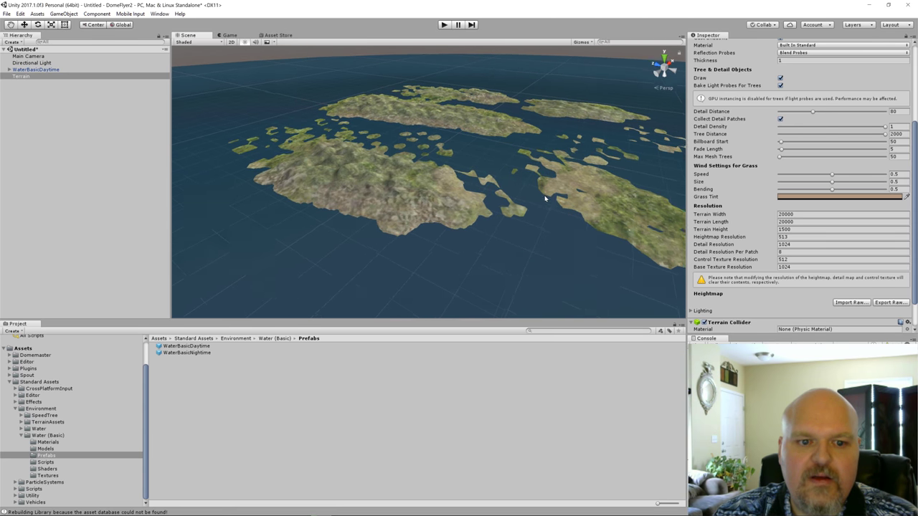
pyautogui.scroll(10, 545, 198)
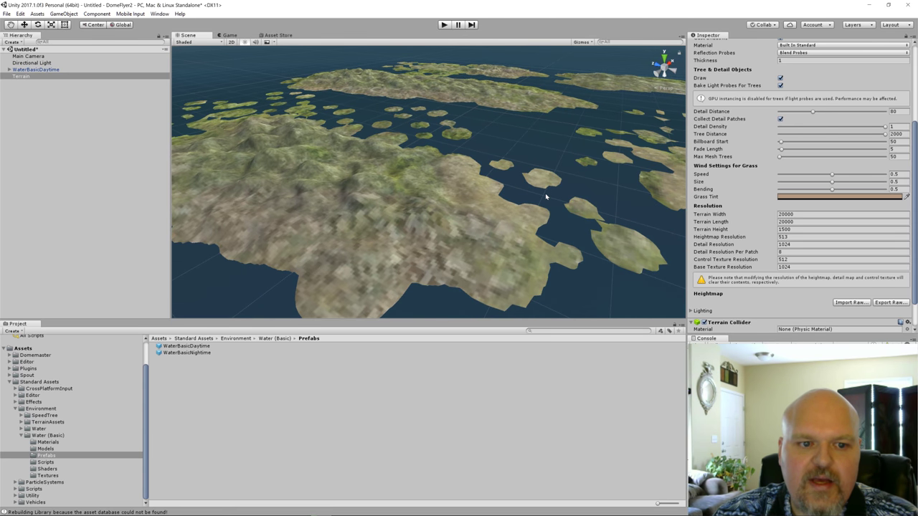
pyautogui.keyDown('alt'); pyautogui.moveTo(359, 163); pyautogui.dragTo(435, 227); pyautogui.keyUp('alt')
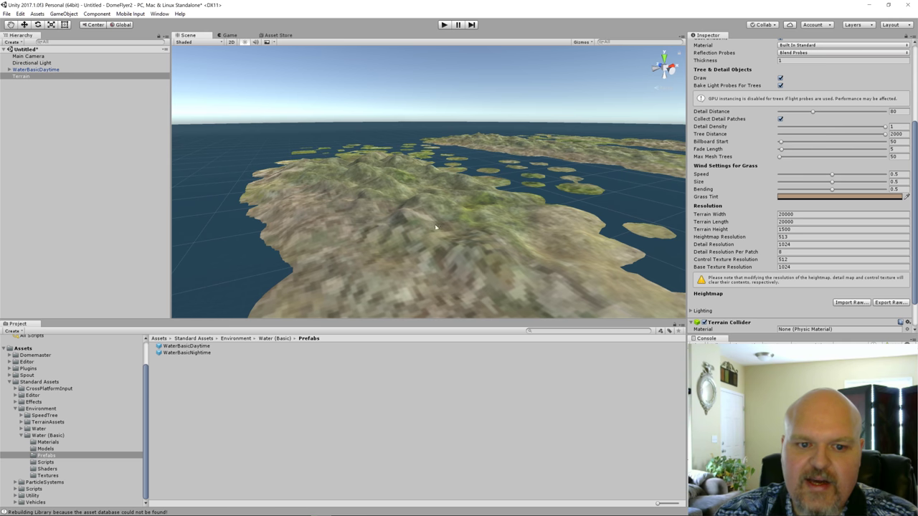
pyautogui.scroll(-10, 588, 171)
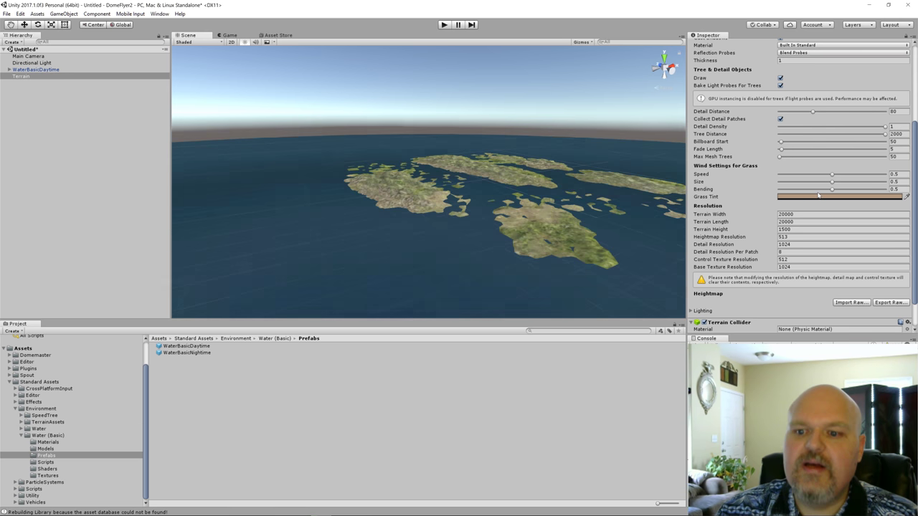
pyautogui.scroll(4, 502, 192)
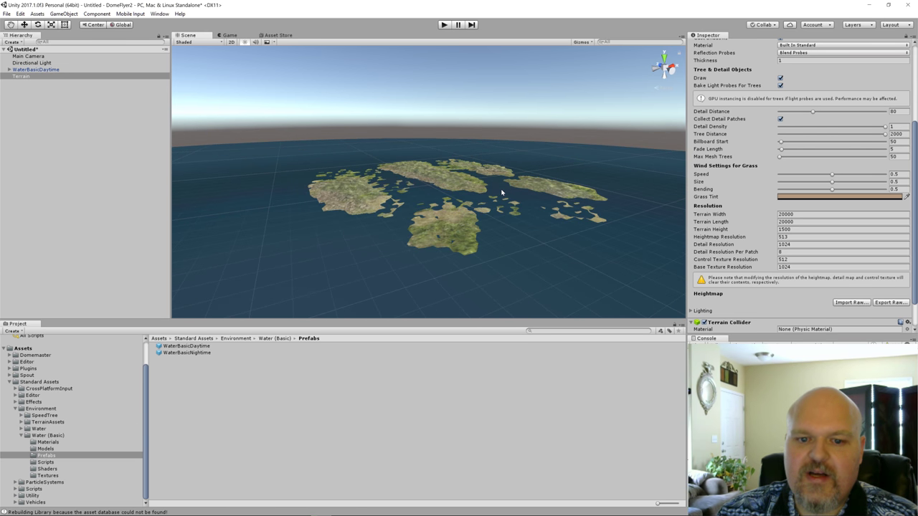
pyautogui.scroll(5, 501, 192)
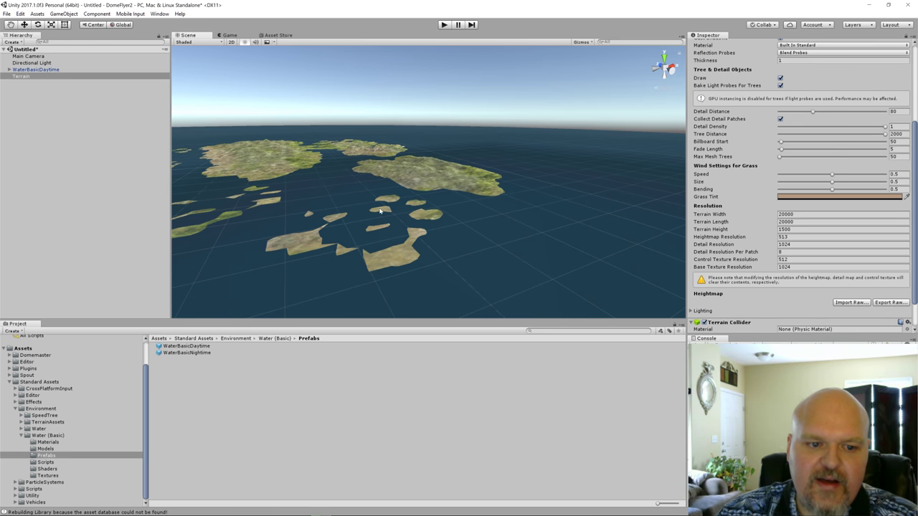
pyautogui.scroll(4, 398, 221)
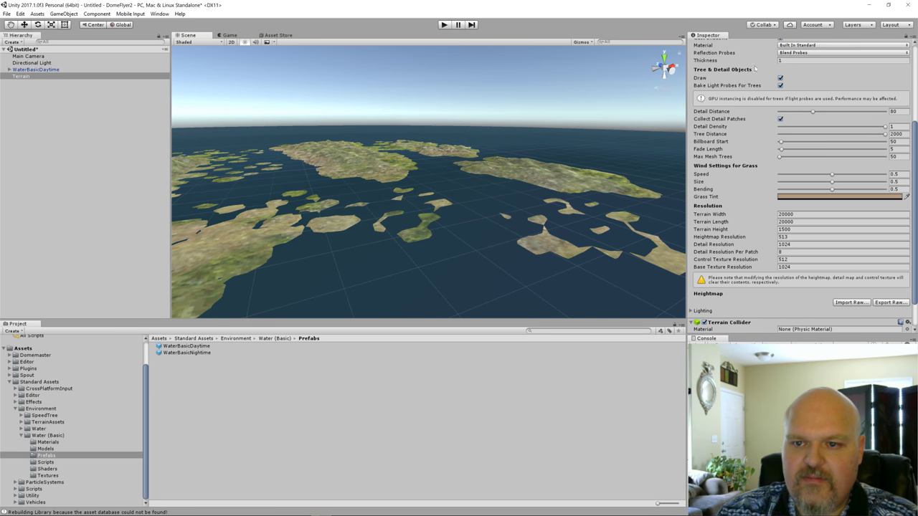
pyautogui.scroll(5, 838, 219)
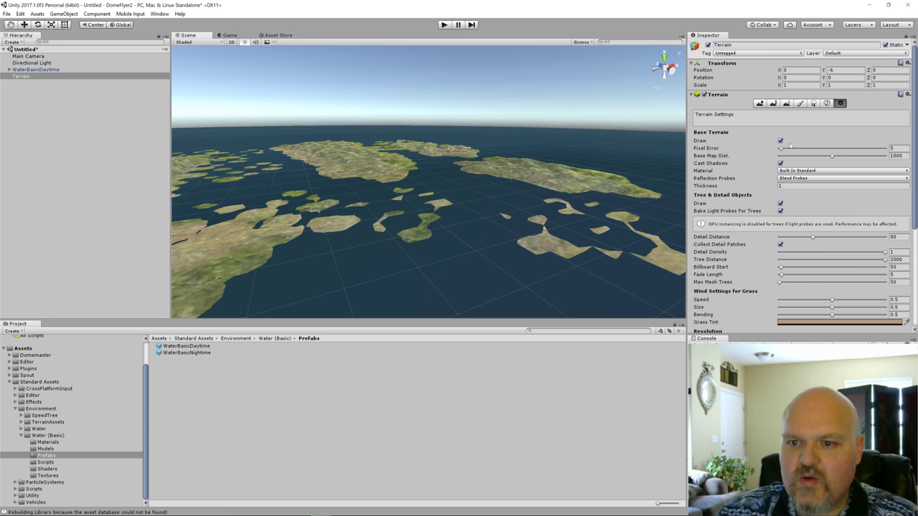
# - Raise hills on the left, middle and right islands with the splatter-shaped Raise/Lower brush
pyautogui.click(759, 103)
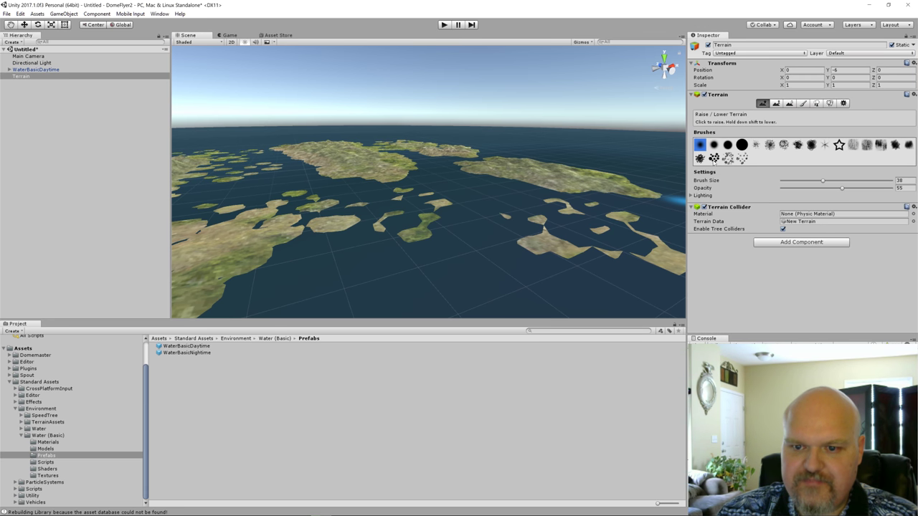
pyautogui.click(713, 158)
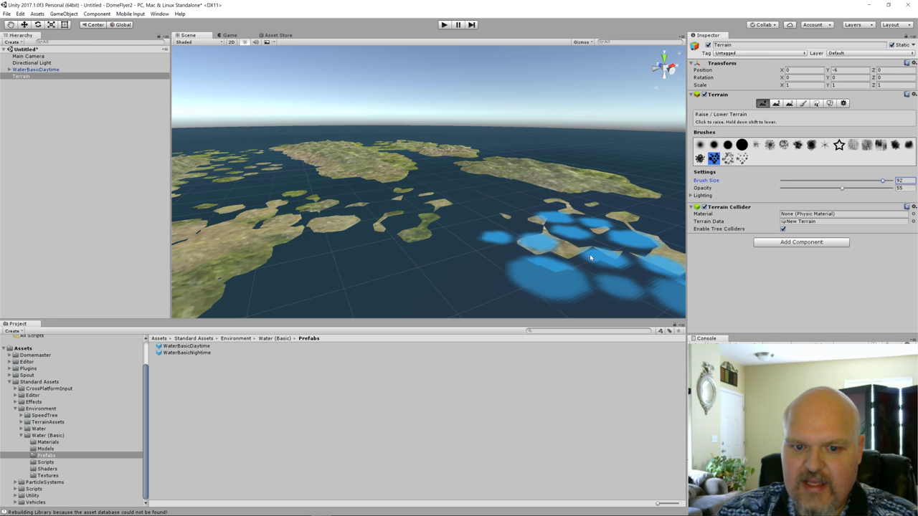
pyautogui.moveTo(587, 256)
pyautogui.mouseDown()
pyautogui.moveTo(580, 240)
pyautogui.moveTo(488, 251)
pyautogui.moveTo(394, 215)
pyautogui.moveTo(352, 241)
pyautogui.moveTo(369, 230)
pyautogui.moveTo(360, 239)
pyautogui.moveTo(439, 255)
pyautogui.mouseUp()
pyautogui.hotkey('ctrl', 'z')
pyautogui.hotkey('ctrl', 'z')
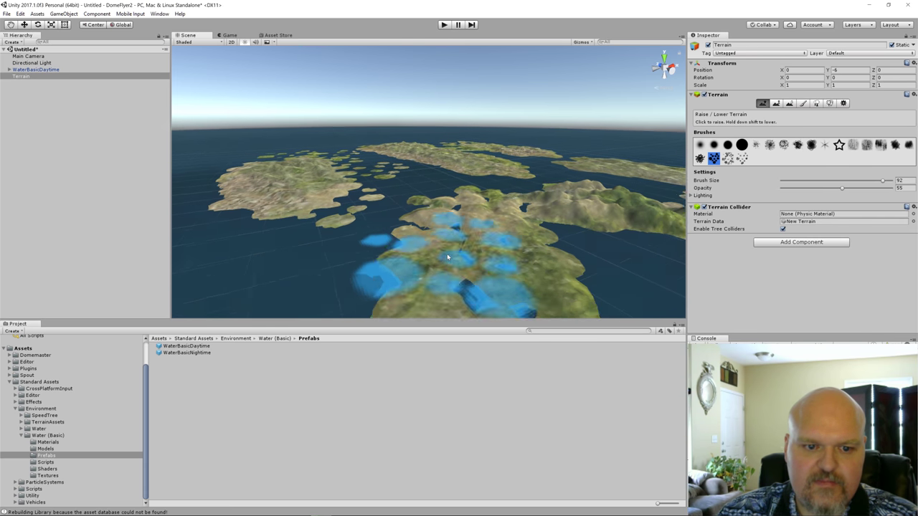
pyautogui.moveTo(315, 204)
pyautogui.mouseDown()
pyautogui.moveTo(302, 169)
pyautogui.moveTo(297, 175)
pyautogui.moveTo(316, 172)
pyautogui.moveTo(304, 162)
pyautogui.moveTo(334, 159)
pyautogui.moveTo(300, 152)
pyautogui.moveTo(353, 160)
pyautogui.moveTo(369, 246)
pyautogui.mouseUp()
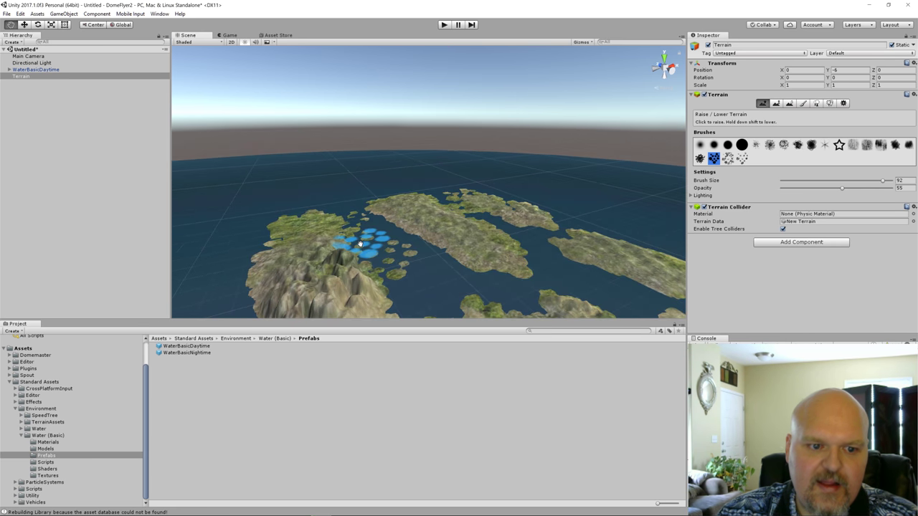
pyautogui.moveTo(306, 233)
pyautogui.mouseDown()
pyautogui.moveTo(290, 237)
pyautogui.moveTo(315, 223)
pyautogui.mouseUp()
pyautogui.moveTo(417, 212)
pyautogui.mouseDown()
pyautogui.moveTo(459, 237)
pyautogui.moveTo(446, 209)
pyautogui.moveTo(435, 223)
pyautogui.mouseUp()
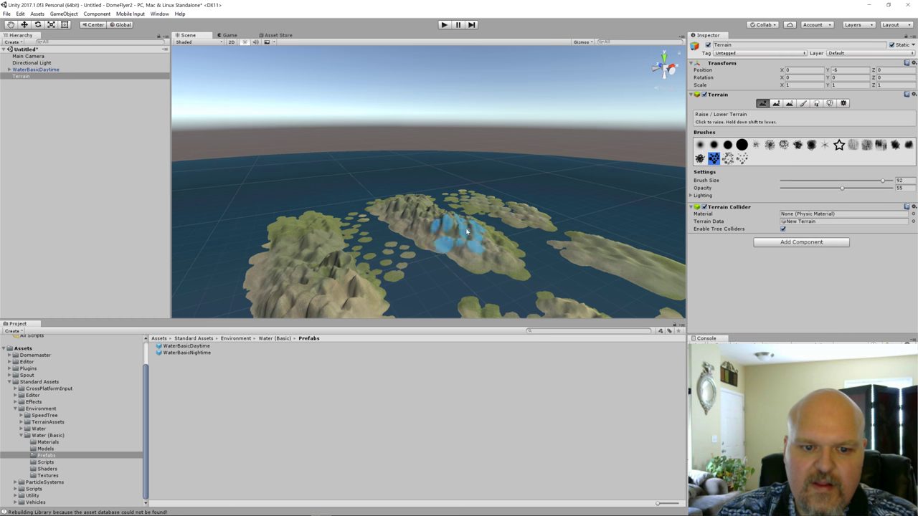
pyautogui.moveTo(440, 221)
pyautogui.mouseDown()
pyautogui.moveTo(481, 236)
pyautogui.moveTo(410, 208)
pyautogui.moveTo(459, 246)
pyautogui.moveTo(368, 294)
pyautogui.moveTo(359, 205)
pyautogui.moveTo(412, 202)
pyautogui.moveTo(410, 213)
pyautogui.moveTo(419, 198)
pyautogui.moveTo(430, 211)
pyautogui.moveTo(419, 196)
pyautogui.mouseUp()
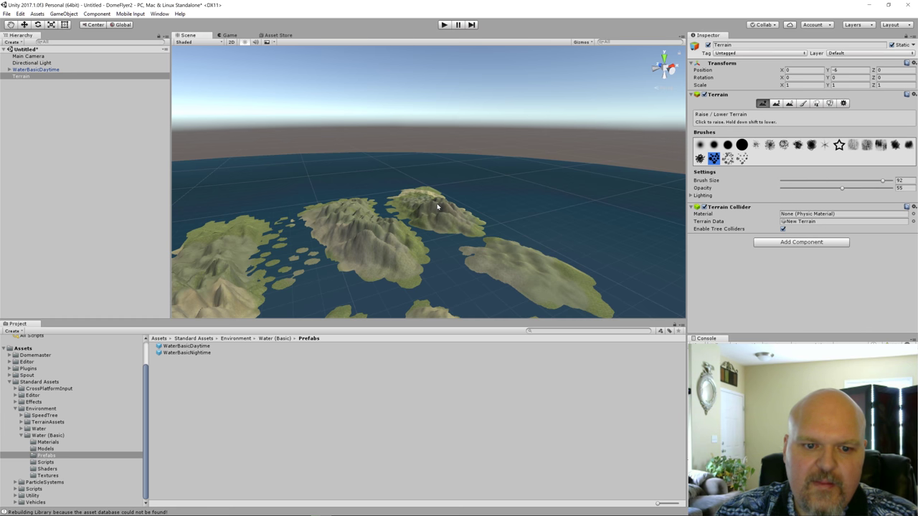
pyautogui.moveTo(491, 262)
pyautogui.mouseDown()
pyautogui.moveTo(493, 273)
pyautogui.moveTo(495, 258)
pyautogui.moveTo(502, 261)
pyautogui.mouseUp()
# - Raise star-shaped bumps and more foreground terrain using other brush shapes
pyautogui.click(839, 146)
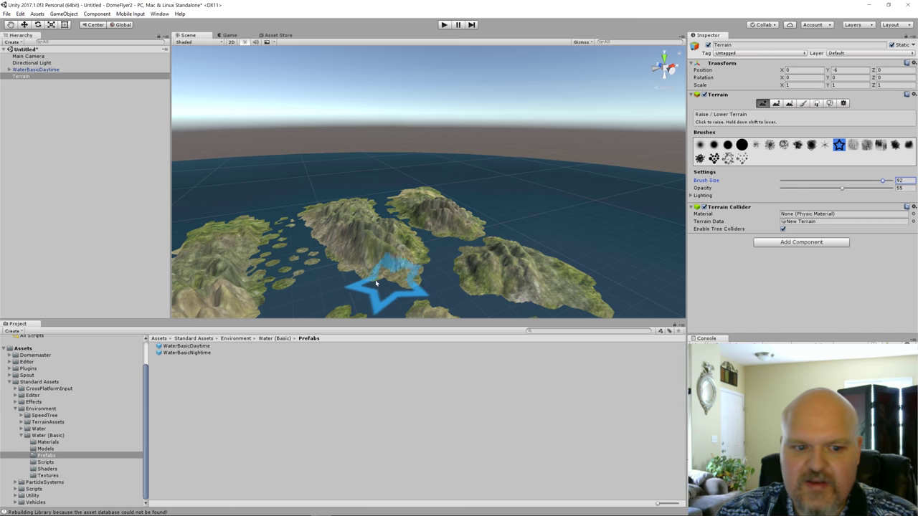
pyautogui.moveTo(315, 291); pyautogui.dragTo(358, 308)
pyautogui.keyDown('alt'); pyautogui.moveTo(444, 274); pyautogui.dragTo(358, 279); pyautogui.keyUp('alt')
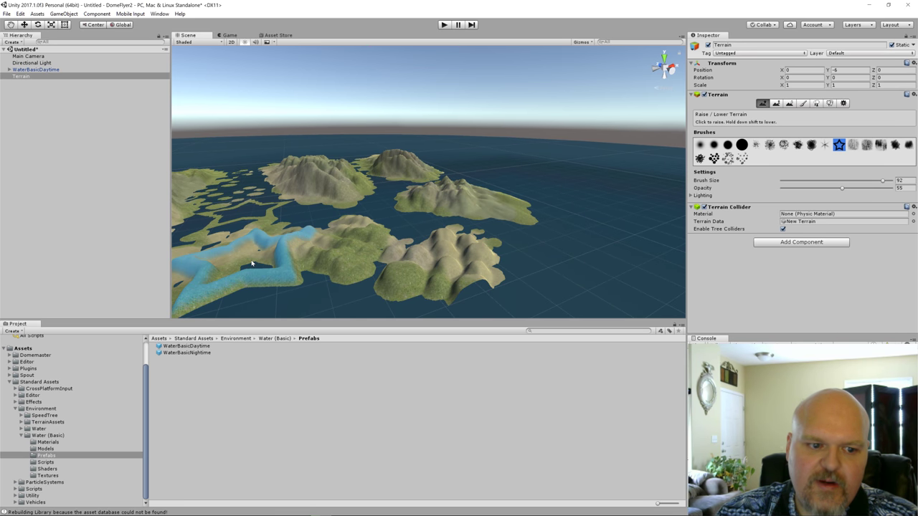
pyautogui.keyDown('alt'); pyautogui.moveTo(250, 260); pyautogui.dragTo(406, 279); pyautogui.keyUp('alt')
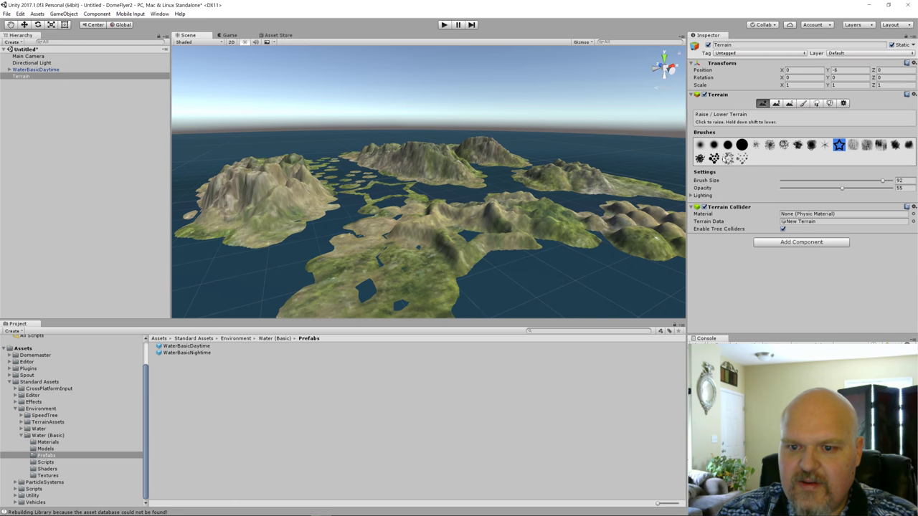
pyautogui.click(700, 157)
pyautogui.moveTo(400, 267); pyautogui.dragTo(370, 269)
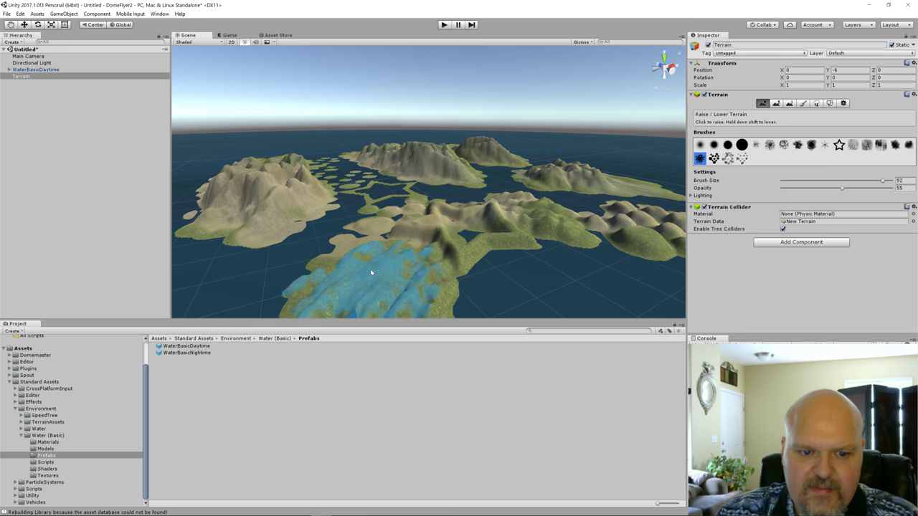
pyautogui.moveTo(473, 262)
pyautogui.keyDown('alt'); pyautogui.mouseDown()
pyautogui.moveTo(476, 200)
pyautogui.moveTo(549, 248)
pyautogui.moveTo(523, 215)
pyautogui.moveTo(592, 273)
pyautogui.moveTo(471, 307)
pyautogui.mouseUp(); pyautogui.keyUp('alt')
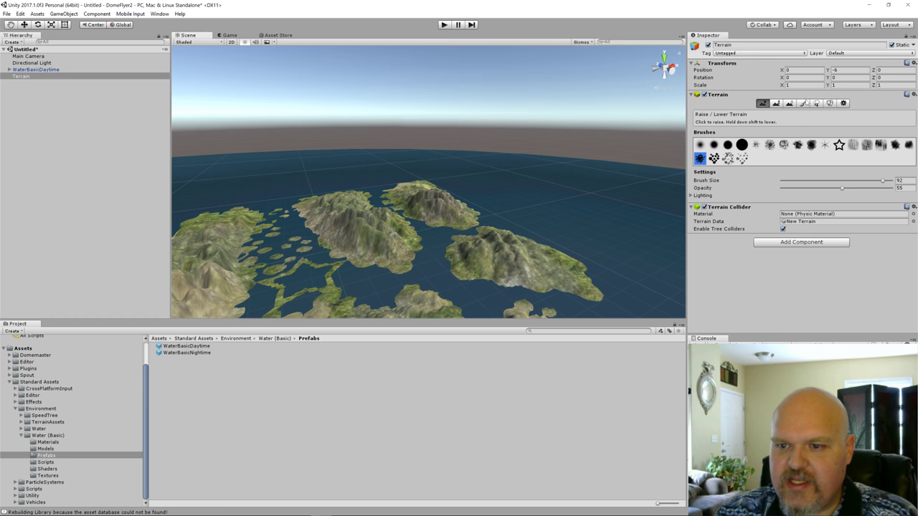
pyautogui.click(815, 103)
# - Add Broadleaf_Mobile as a tree type
pyautogui.click(886, 156)
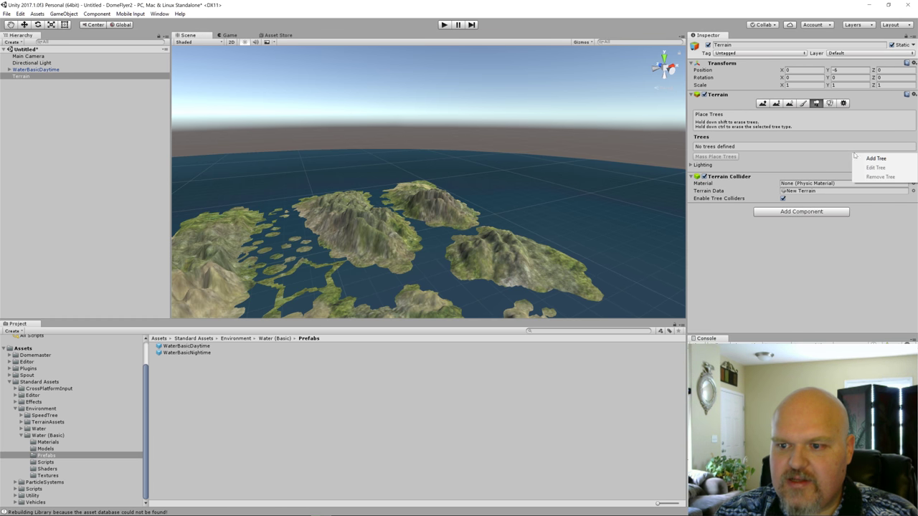
pyautogui.click(879, 163)
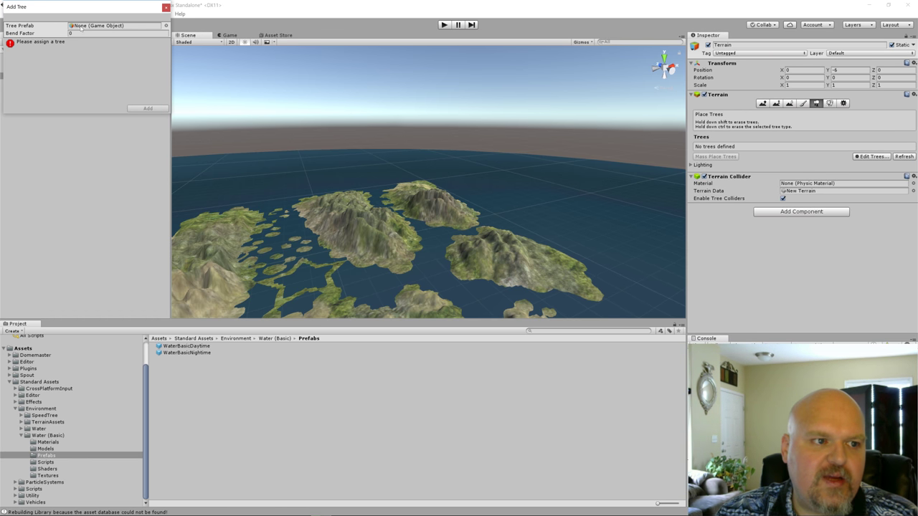
pyautogui.click(165, 26)
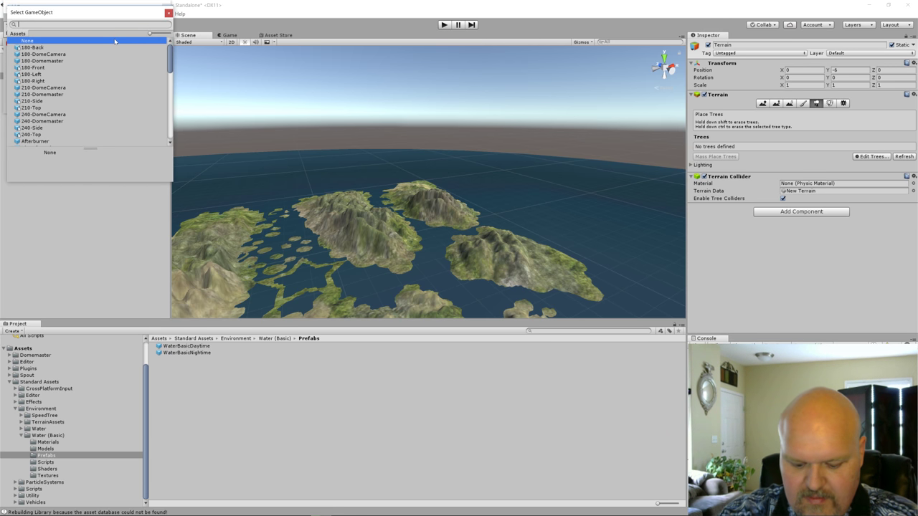
pyautogui.write('mobil')
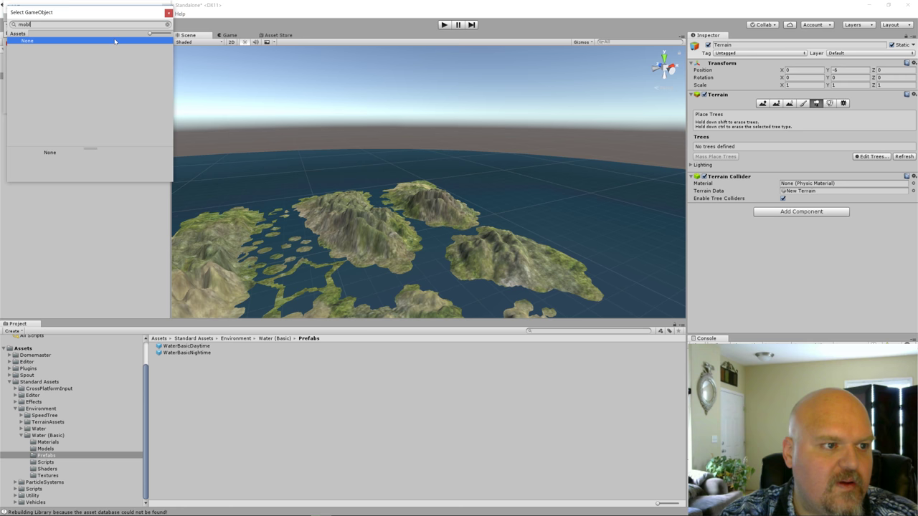
pyautogui.doubleClick(115, 41)
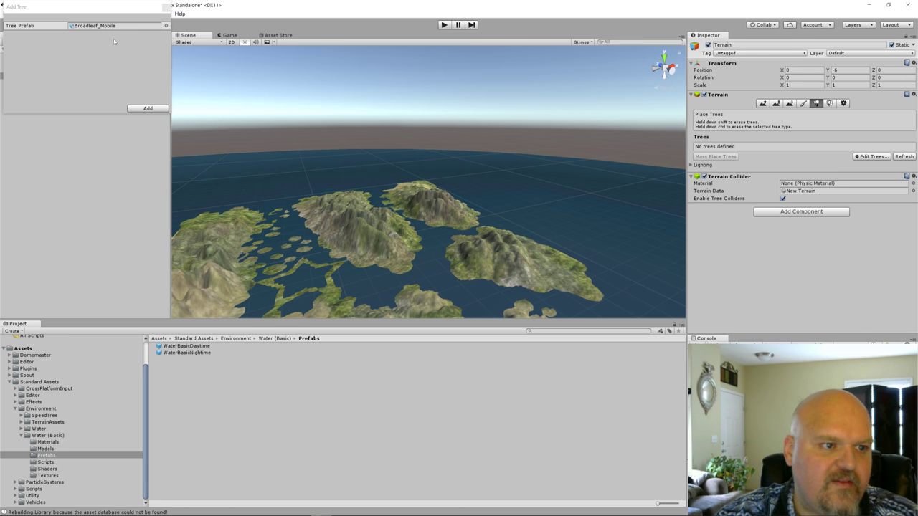
pyautogui.click(153, 108)
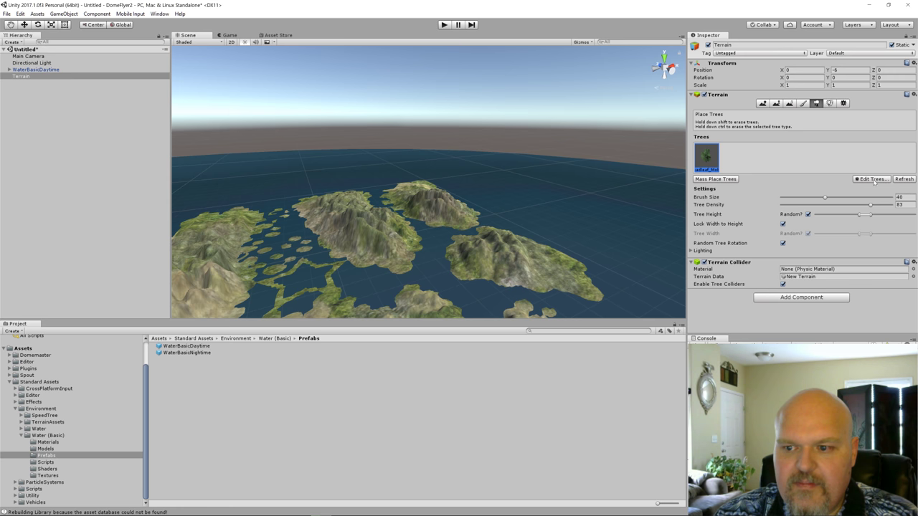
# - Add Conifer_Desktop as a second tree type
pyautogui.click(872, 179)
pyautogui.click(875, 182)
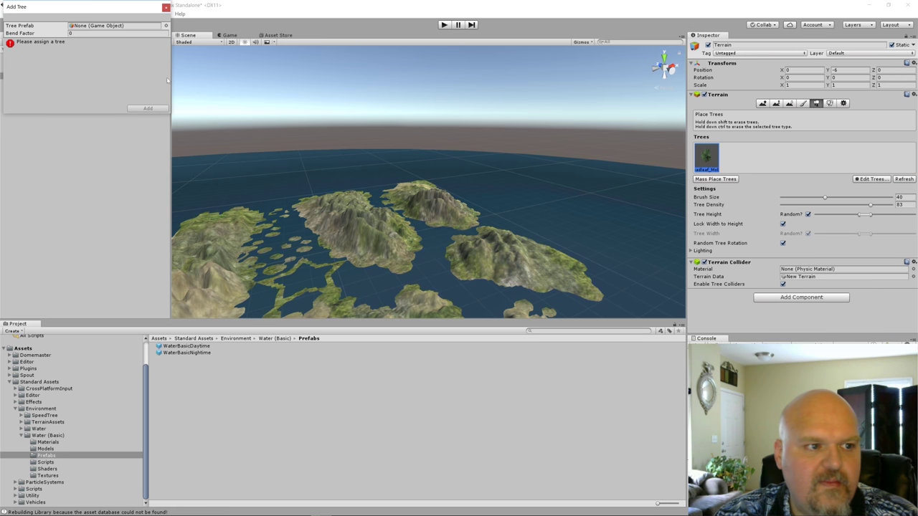
pyautogui.click(166, 26)
pyautogui.scroll(-5, 93, 109)
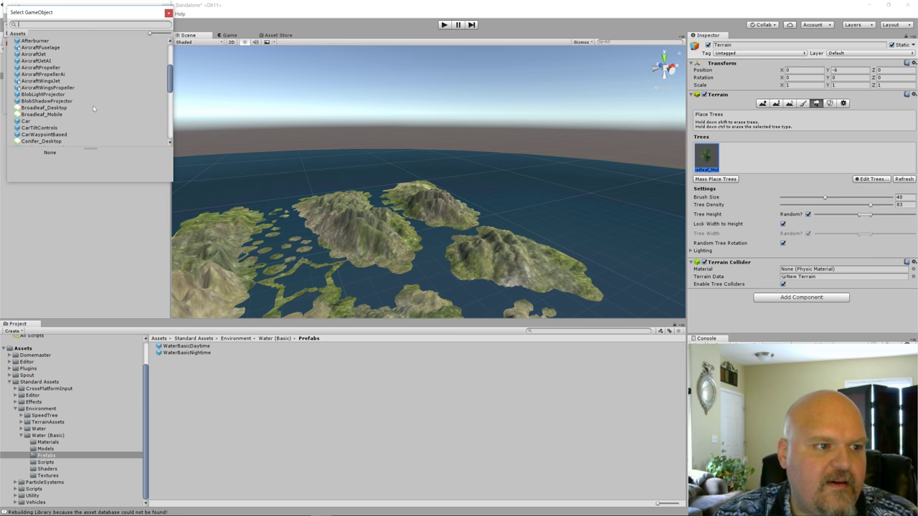
pyautogui.scroll(-2, 52, 118)
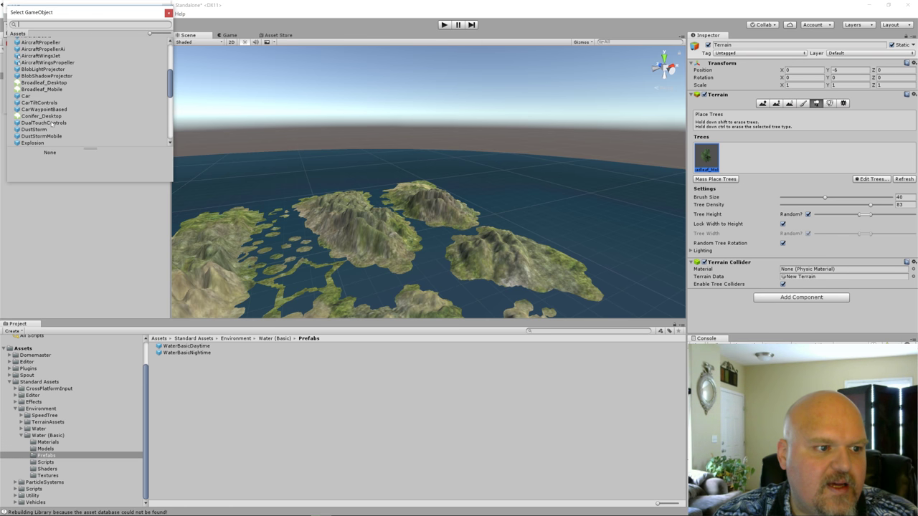
pyautogui.doubleClick(49, 115)
pyautogui.click(148, 108)
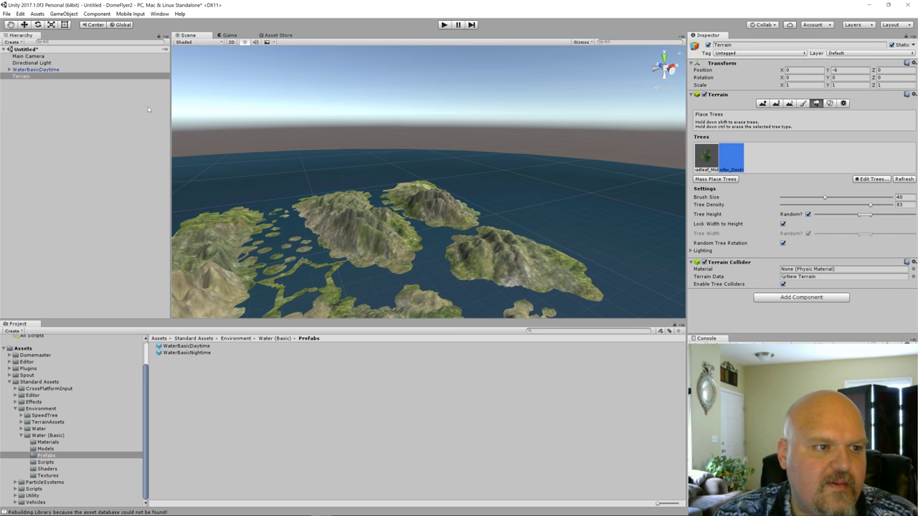
# - Add Palm_Desktop as a third tree type
pyautogui.click(871, 179)
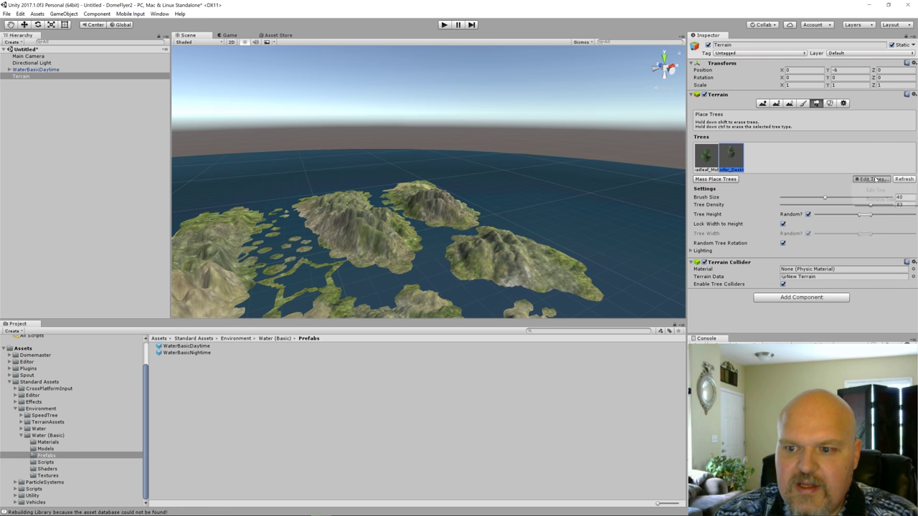
pyautogui.click(876, 181)
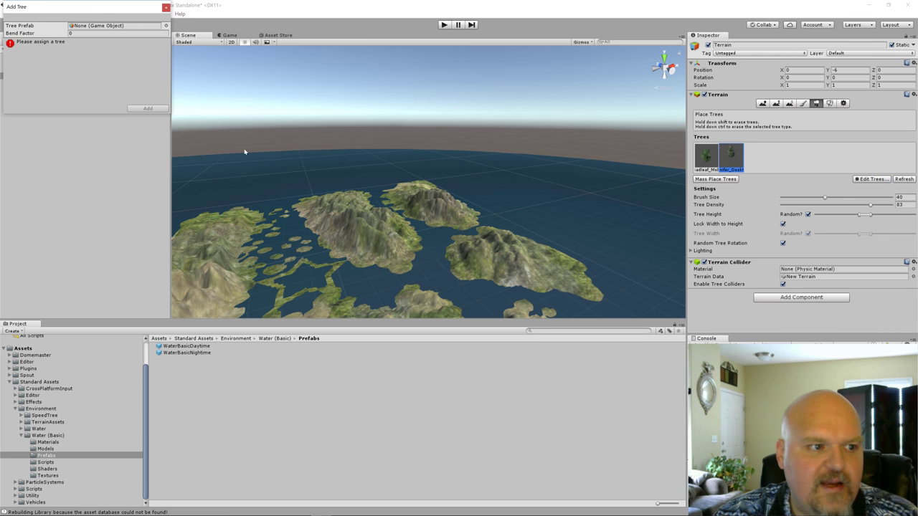
pyautogui.click(165, 26)
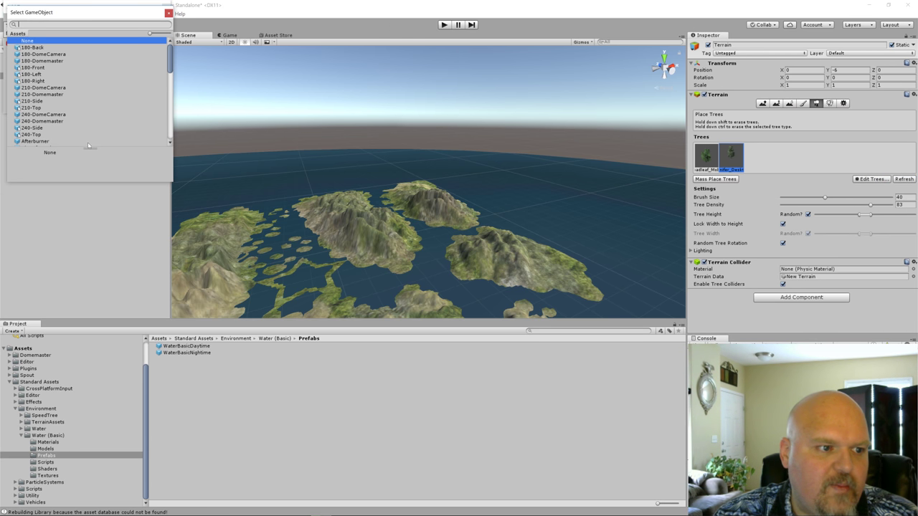
pyautogui.scroll(-10, 114, 104)
pyautogui.doubleClick(43, 124)
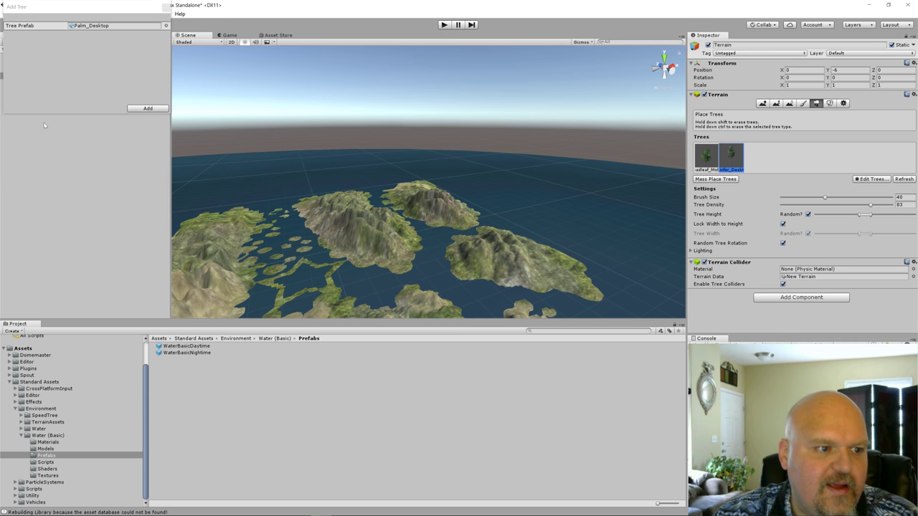
pyautogui.click(148, 109)
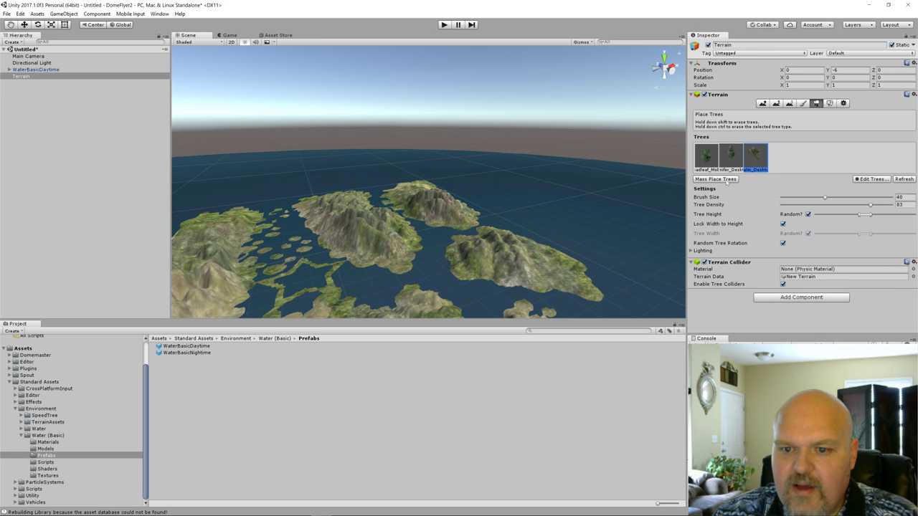
# - Paint a cluster and curving strips of trees along the land strips
pyautogui.moveTo(545, 236); pyautogui.dragTo(538, 208, button='right')
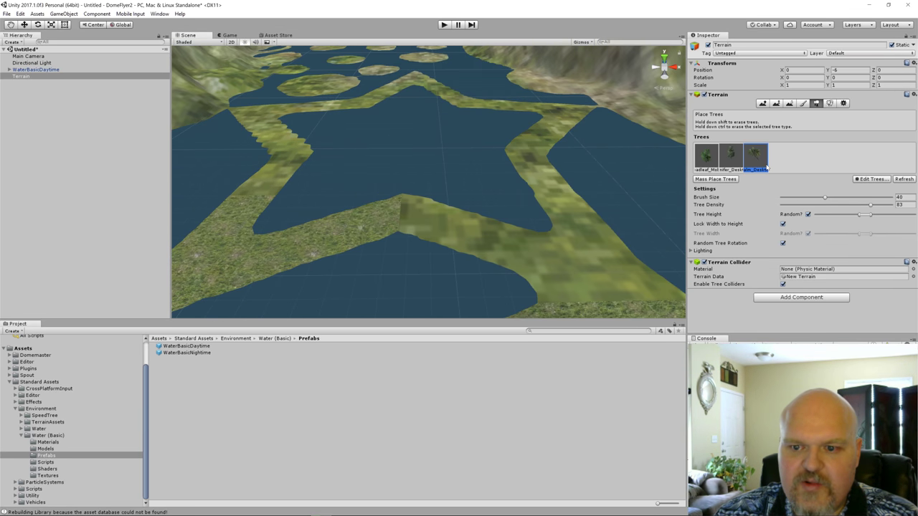
pyautogui.click(582, 265)
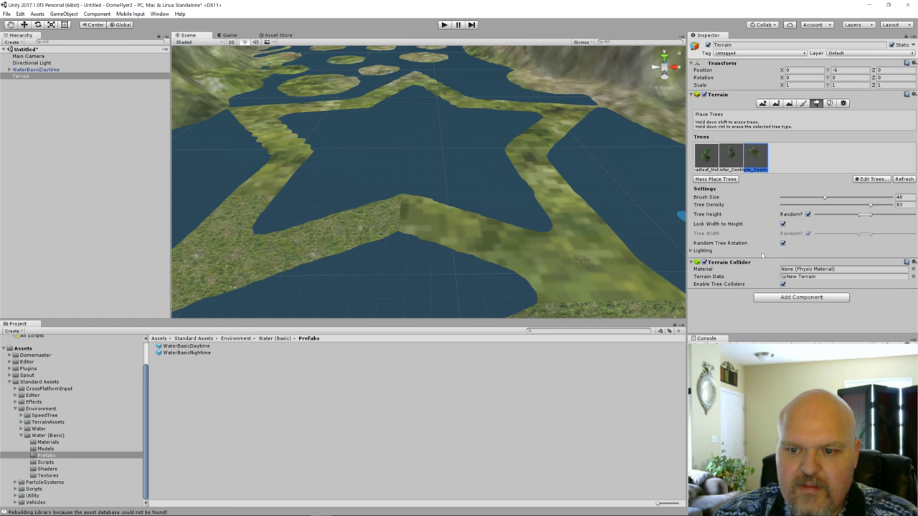
pyautogui.moveTo(380, 232)
pyautogui.mouseDown()
pyautogui.moveTo(404, 222)
pyautogui.moveTo(577, 266)
pyautogui.moveTo(566, 255)
pyautogui.mouseUp()
pyautogui.press('f')
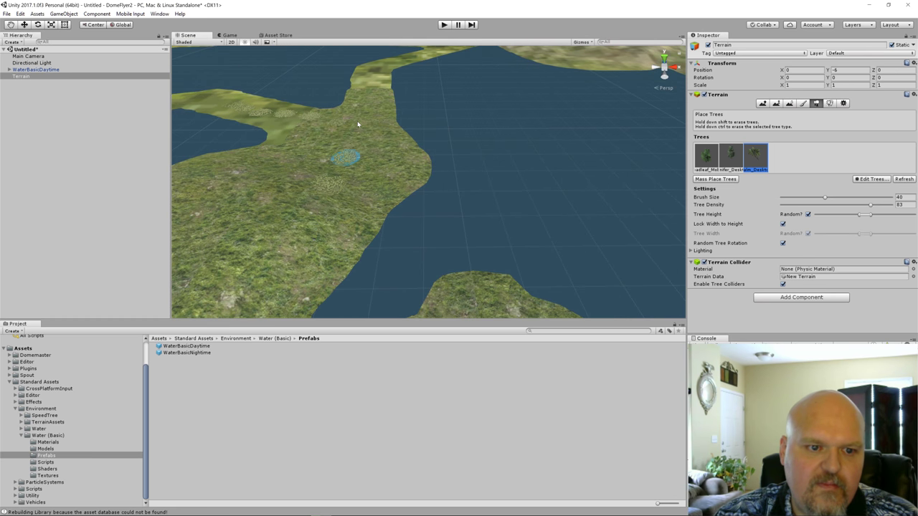
pyautogui.moveTo(265, 256)
pyautogui.mouseDown(button='right')
pyautogui.moveTo(318, 207)
pyautogui.moveTo(306, 238)
pyautogui.moveTo(389, 185)
pyautogui.mouseUp(button='right')
pyautogui.moveTo(430, 158); pyautogui.dragTo(188, 249)
pyautogui.moveTo(189, 249)
pyautogui.mouseDown(button='right')
pyautogui.moveTo(317, 205)
pyautogui.moveTo(420, 208)
pyautogui.mouseUp(button='right')
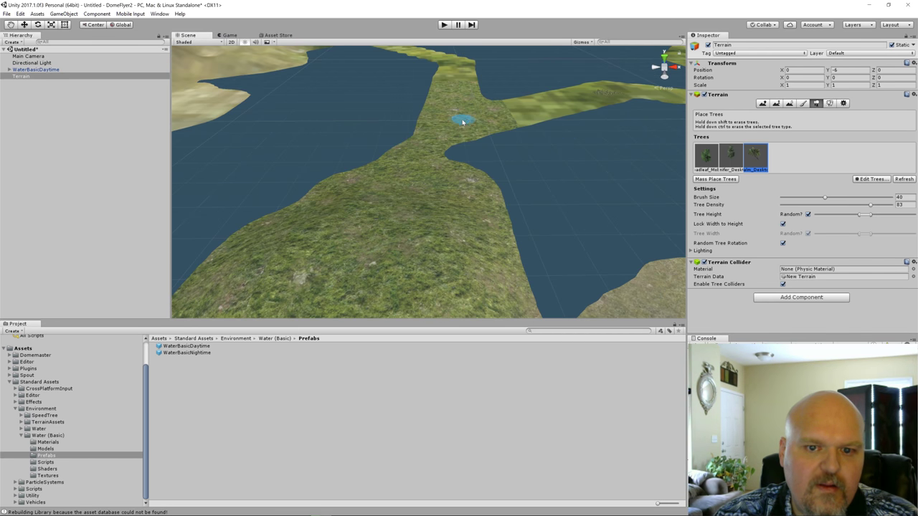
pyautogui.moveTo(566, 105); pyautogui.dragTo(505, 207, button='right')
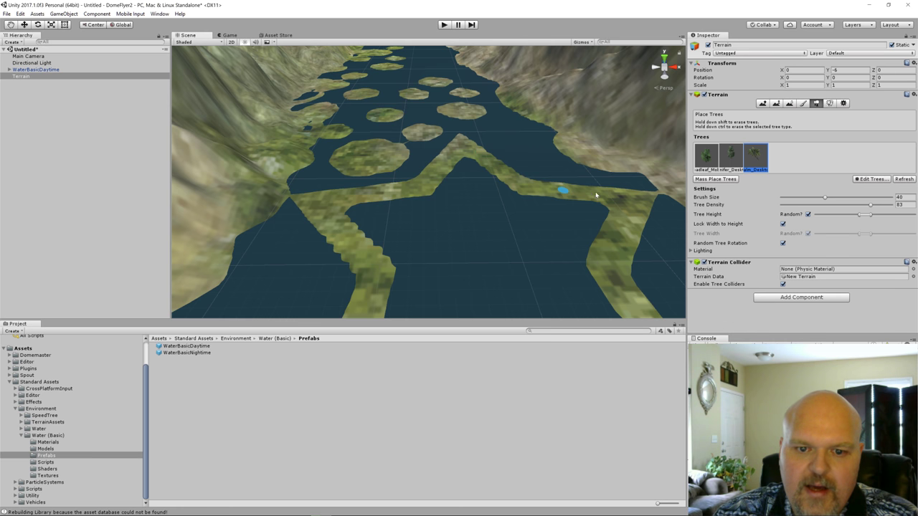
pyautogui.scroll(6, 584, 219)
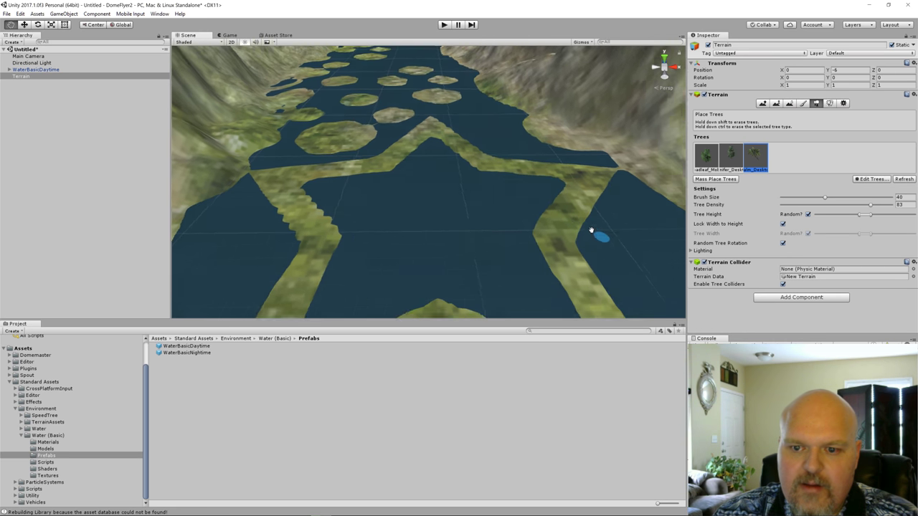
pyautogui.moveTo(501, 159)
pyautogui.mouseDown(button='right')
pyautogui.moveTo(463, 240)
pyautogui.moveTo(513, 219)
pyautogui.mouseUp(button='right')
pyautogui.scroll(-8, 530, 230)
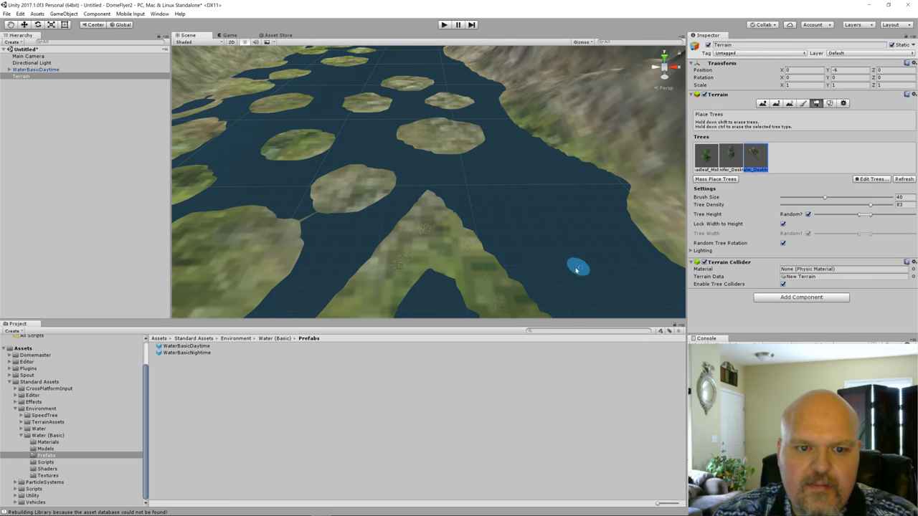
pyautogui.moveTo(578, 265); pyautogui.dragTo(492, 244, button='right')
# - Paint broadleaf trees on the central and lower islands with an enlarged brush
pyautogui.click(706, 156)
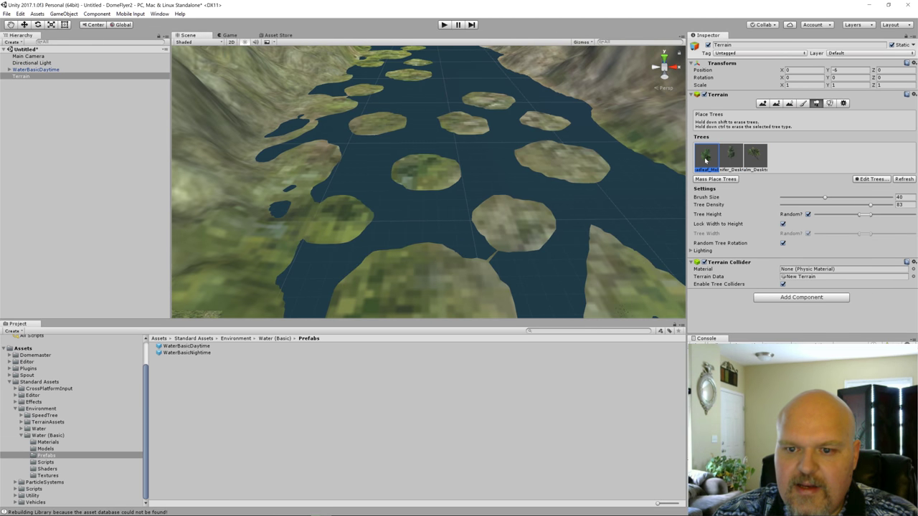
pyautogui.moveTo(423, 179); pyautogui.dragTo(451, 177)
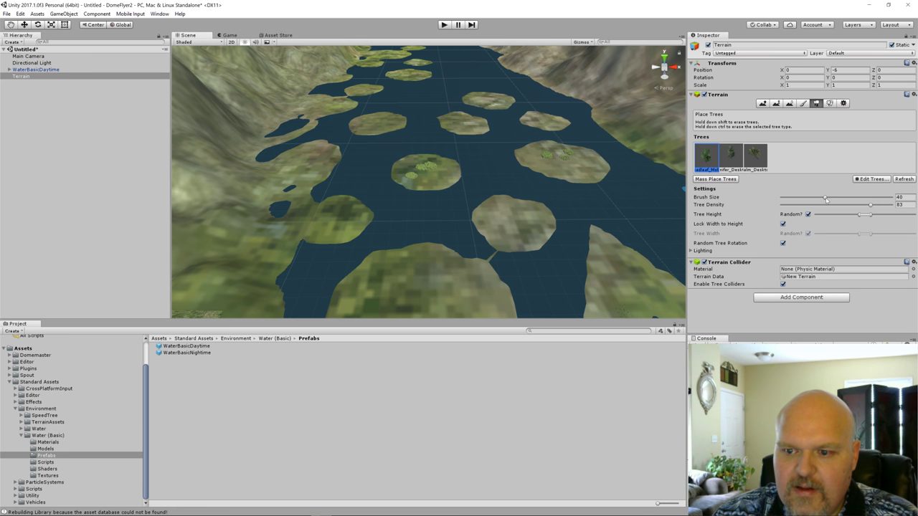
pyautogui.moveTo(825, 199); pyautogui.dragTo(873, 196)
pyautogui.click(502, 218)
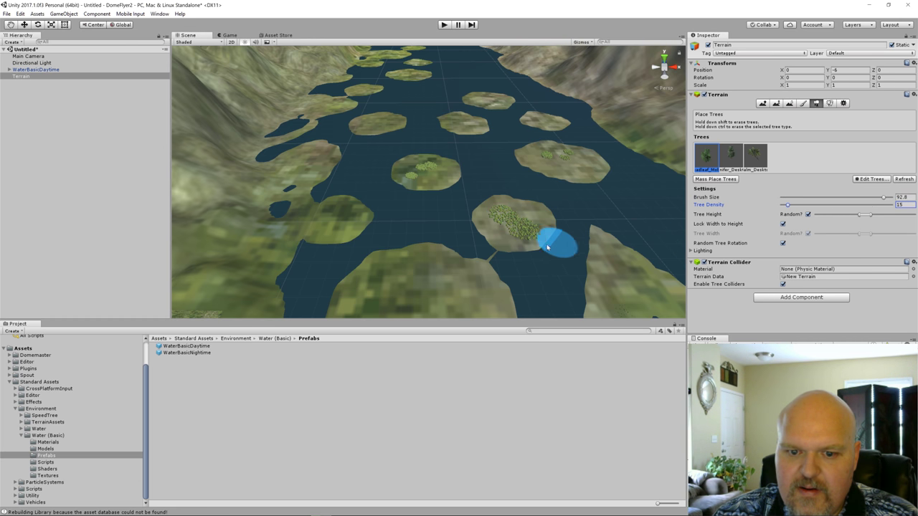
pyautogui.moveTo(323, 235)
pyautogui.mouseDown()
pyautogui.moveTo(328, 230)
pyautogui.moveTo(274, 212)
pyautogui.moveTo(266, 185)
pyautogui.moveTo(303, 231)
pyautogui.mouseUp()
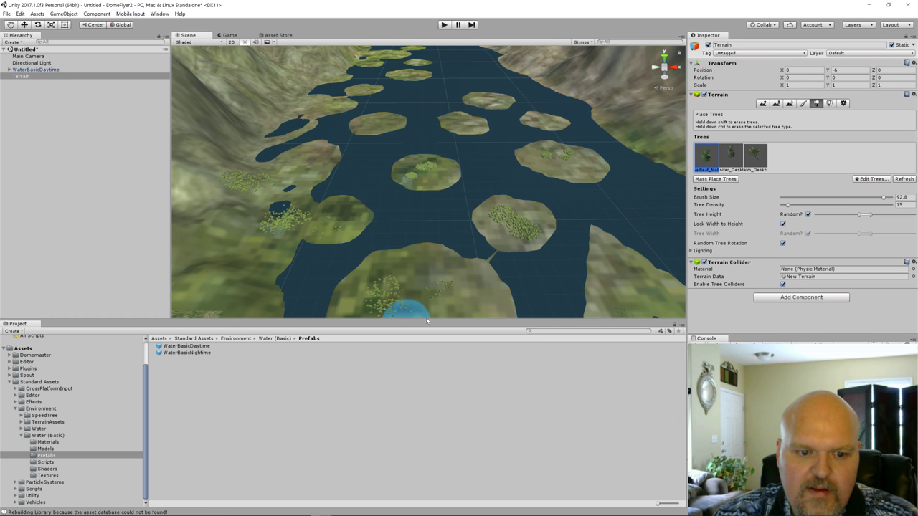
pyautogui.scroll(-3, 452, 307)
pyautogui.moveTo(404, 289)
pyautogui.mouseDown()
pyautogui.moveTo(440, 301)
pyautogui.moveTo(303, 291)
pyautogui.moveTo(280, 279)
pyautogui.moveTo(262, 296)
pyautogui.mouseUp()
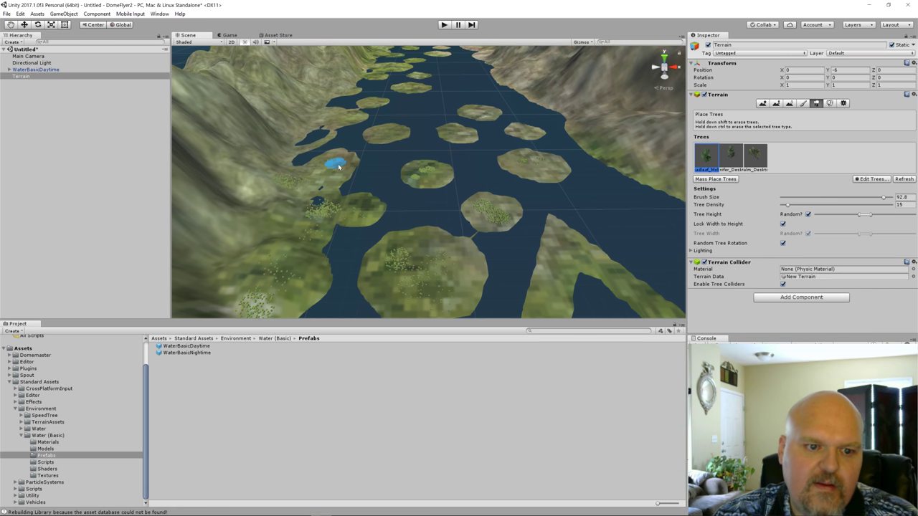
# - Paint conifer trees across the island from a lower viewing angle
pyautogui.keyDown('alt'); pyautogui.moveTo(539, 174); pyautogui.dragTo(514, 221); pyautogui.keyUp('alt')
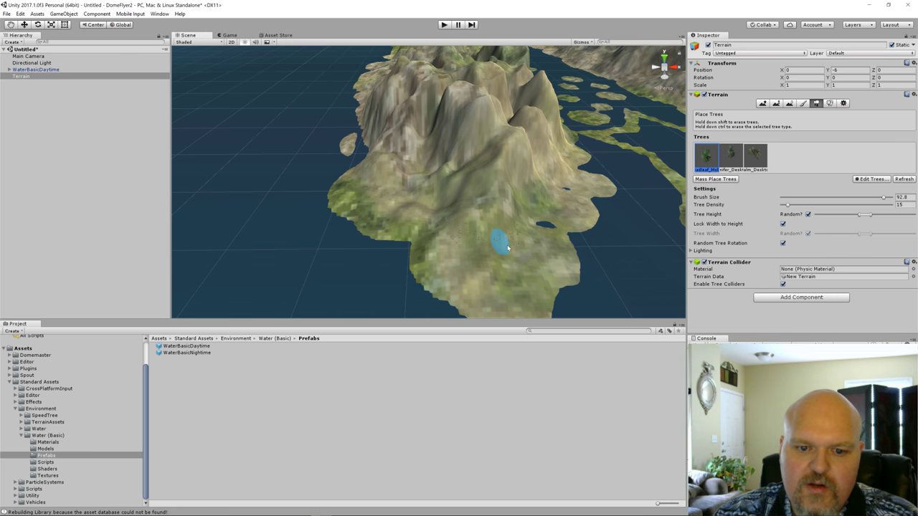
pyautogui.keyDown('alt'); pyautogui.moveTo(497, 241); pyautogui.dragTo(381, 209); pyautogui.keyUp('alt')
pyautogui.scroll(-3, 381, 209)
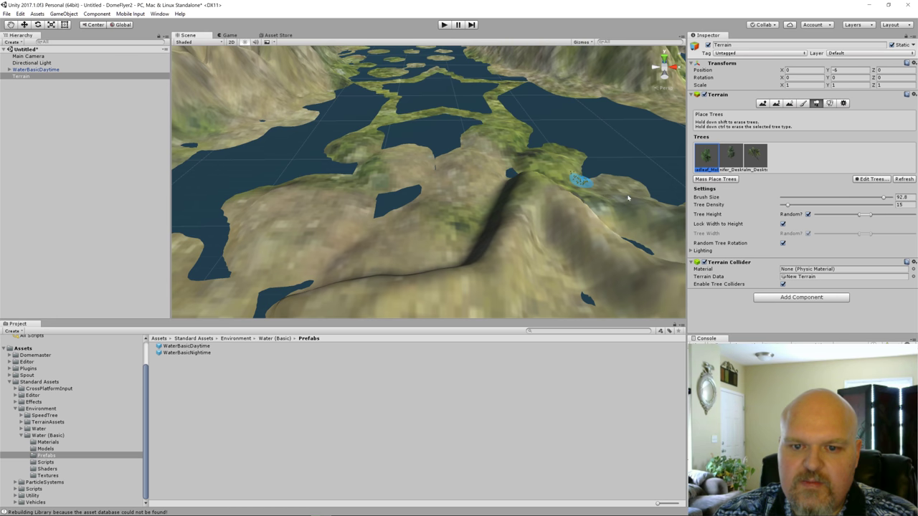
pyautogui.keyDown('alt'); pyautogui.moveTo(581, 182); pyautogui.dragTo(416, 237); pyautogui.keyUp('alt')
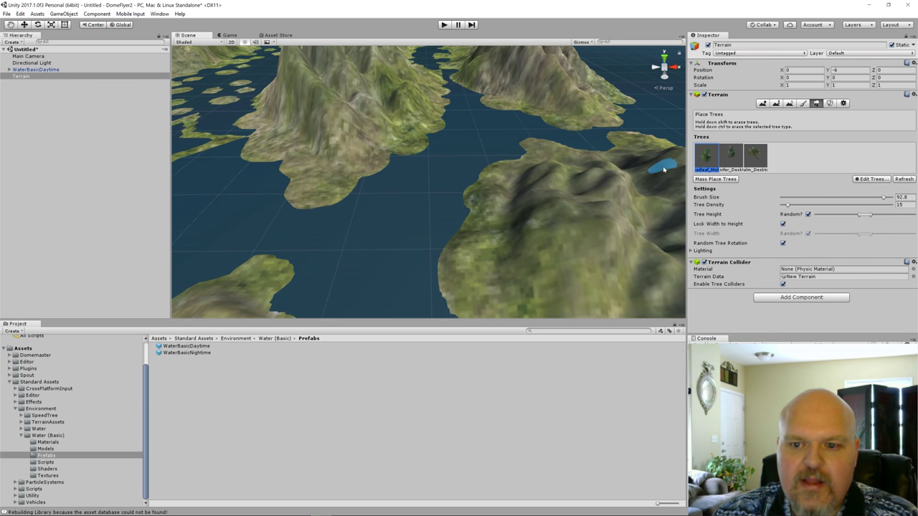
pyautogui.click(735, 166)
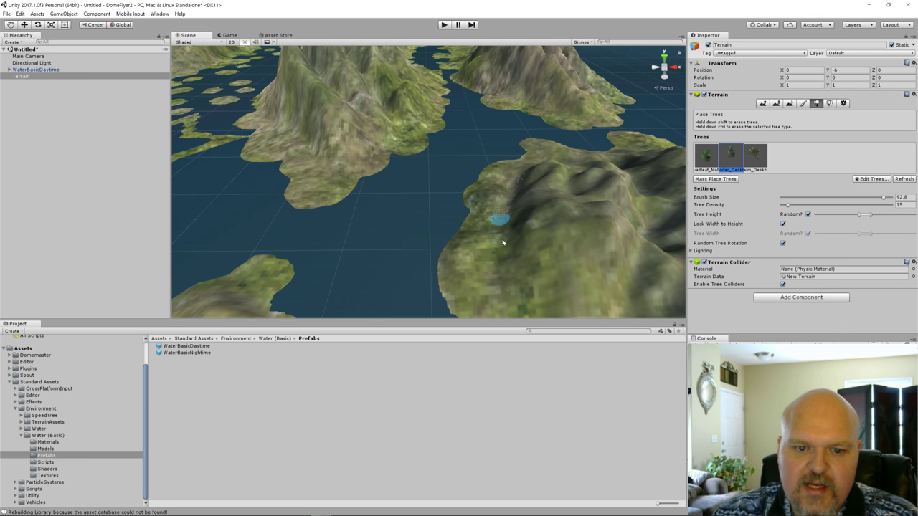
pyautogui.moveTo(515, 285)
pyautogui.mouseDown()
pyautogui.moveTo(509, 294)
pyautogui.moveTo(532, 303)
pyautogui.moveTo(641, 281)
pyautogui.moveTo(601, 167)
pyautogui.mouseUp()
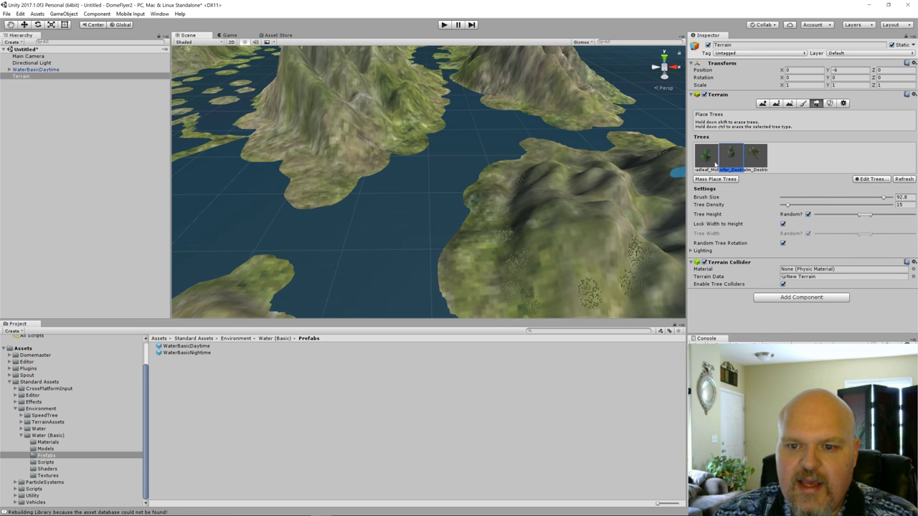
# - Frame the whole terrain and plant a scatter of first-type trees on a slope
pyautogui.click(756, 153)
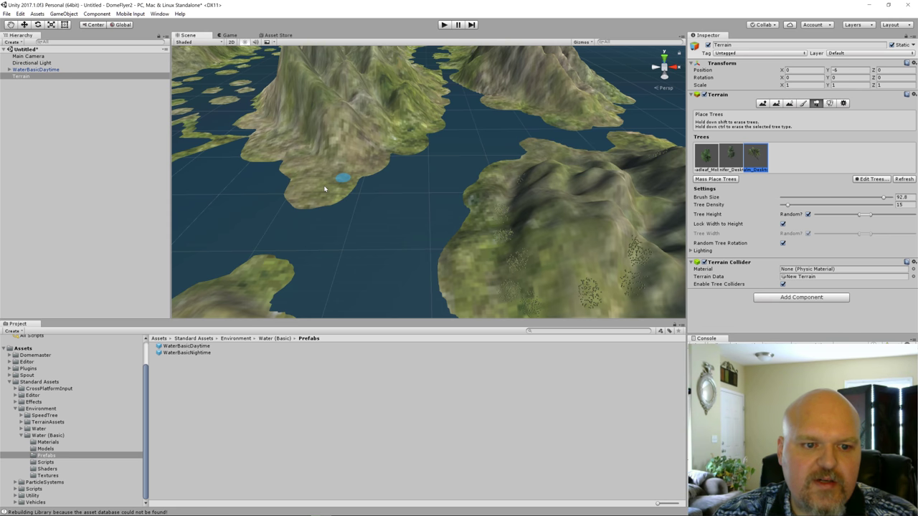
pyautogui.press('f')
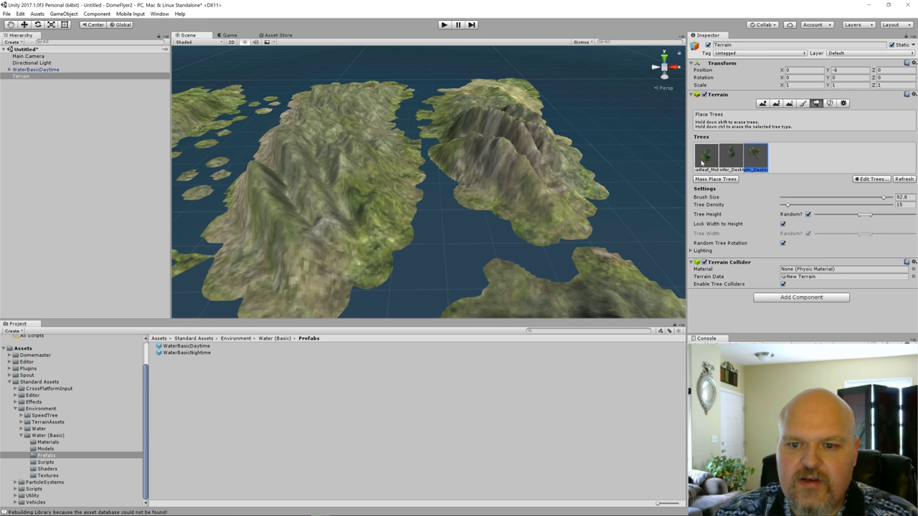
pyautogui.click(702, 163)
pyautogui.click(509, 209)
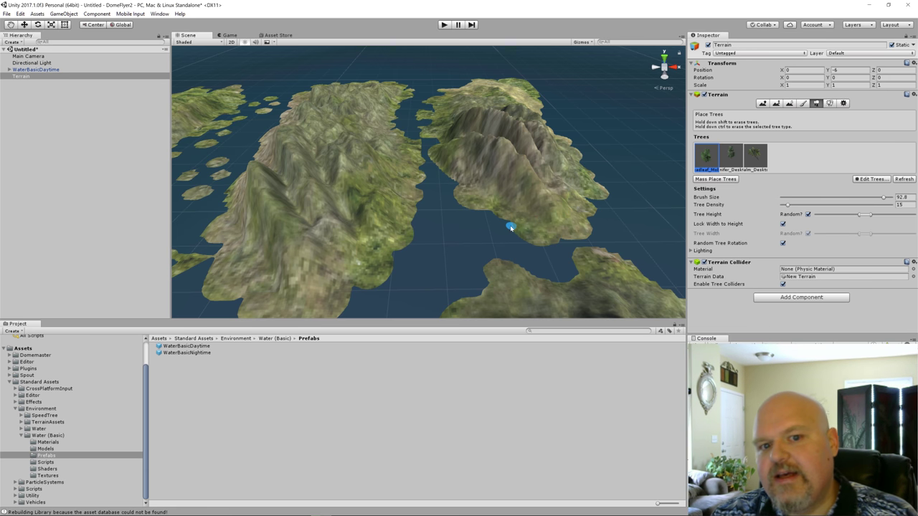
pyautogui.scroll(10, 479, 236)
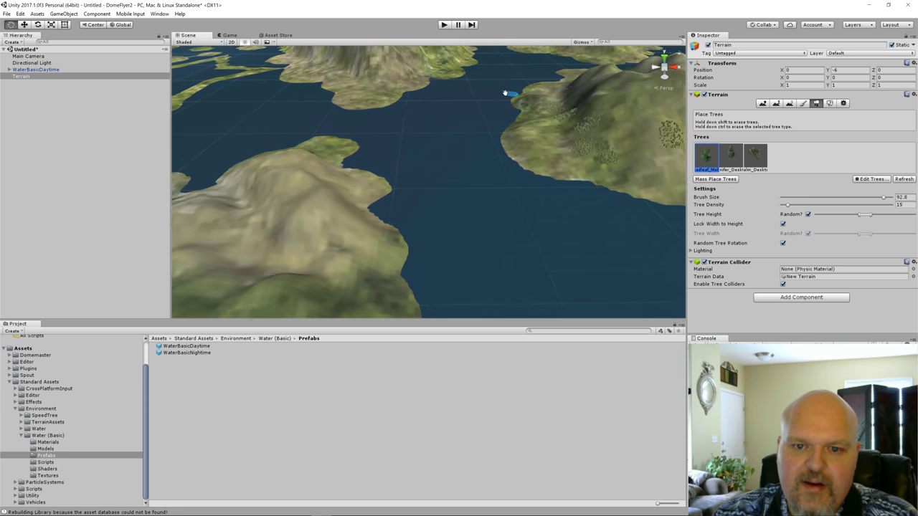
pyautogui.keyDown('alt'); pyautogui.moveTo(399, 81); pyautogui.dragTo(373, 187); pyautogui.keyUp('alt')
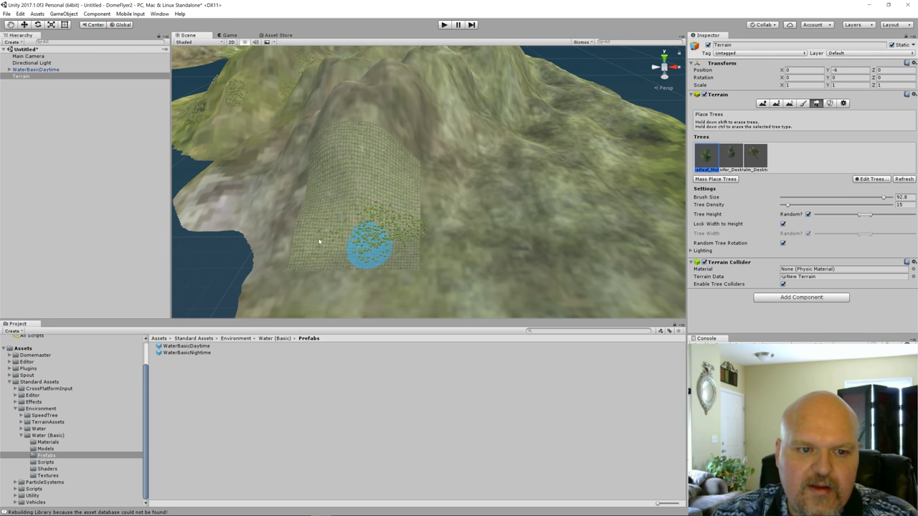
pyautogui.scroll(10, 364, 202)
pyautogui.scroll(3, 364, 202)
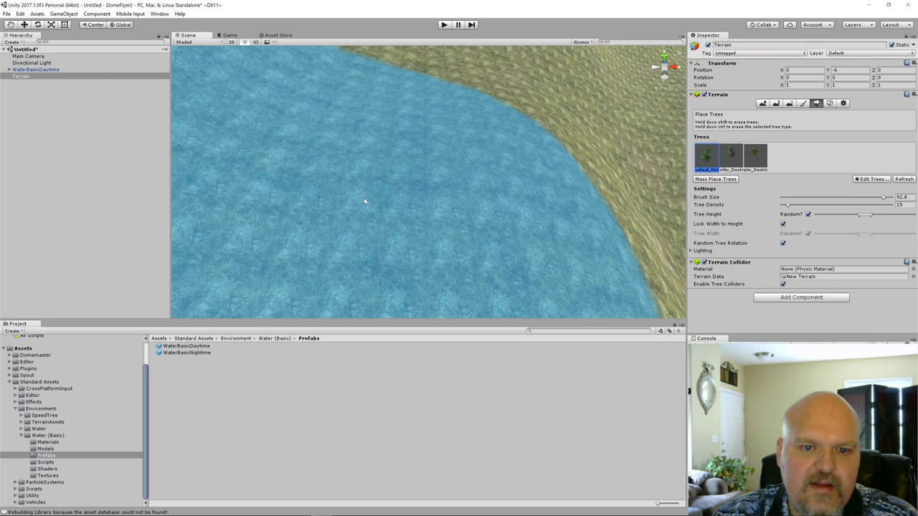
pyautogui.scroll(-10, 445, 164)
pyautogui.scroll(8, 481, 180)
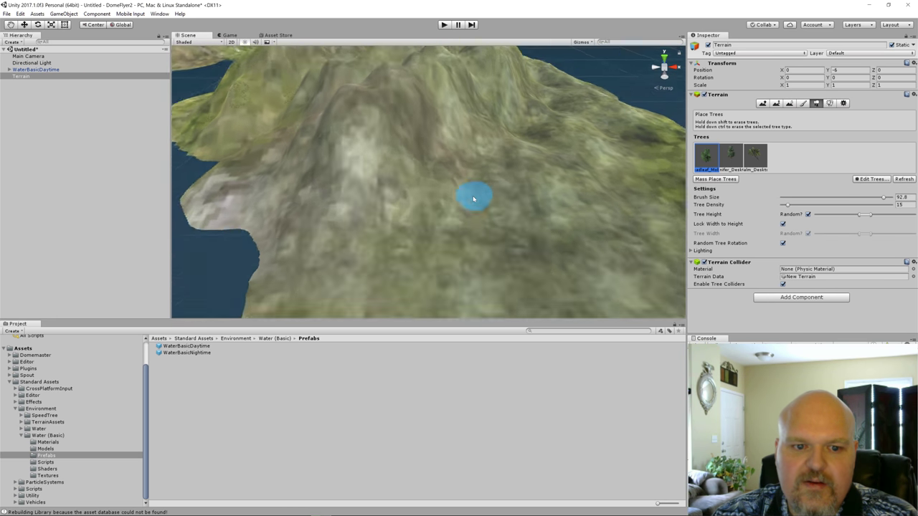
pyautogui.scroll(5, 473, 200)
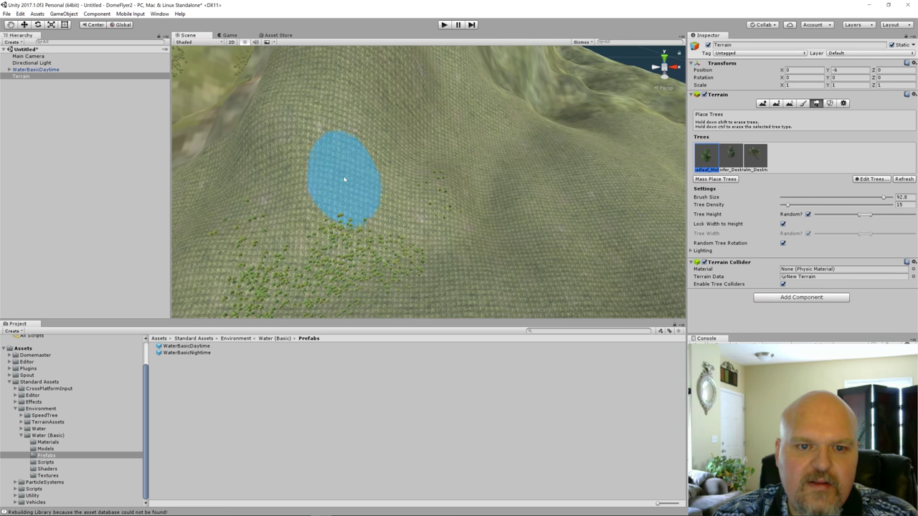
pyautogui.click(561, 191)
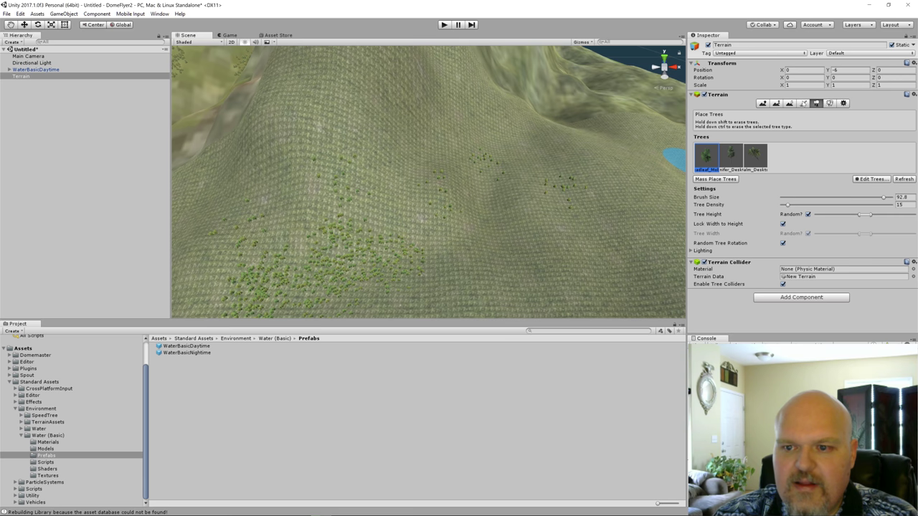
pyautogui.click(803, 103)
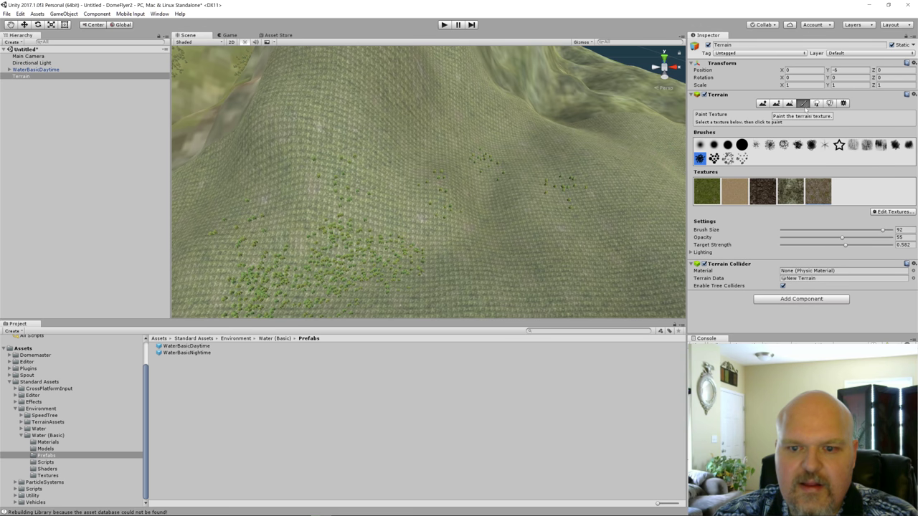
# - Set the fourth terrain texture's Size X and Y to 500 and apply it
pyautogui.doubleClick(818, 193)
pyautogui.doubleClick(792, 195)
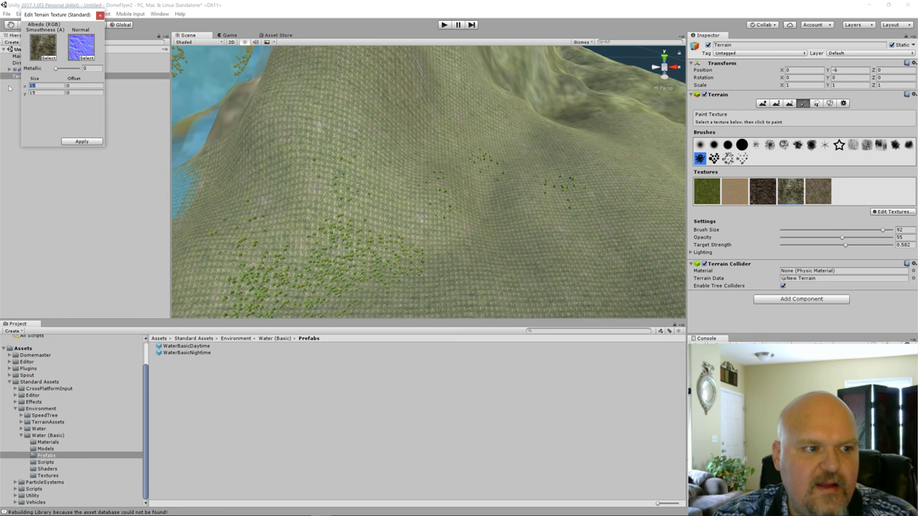
pyautogui.write('500')
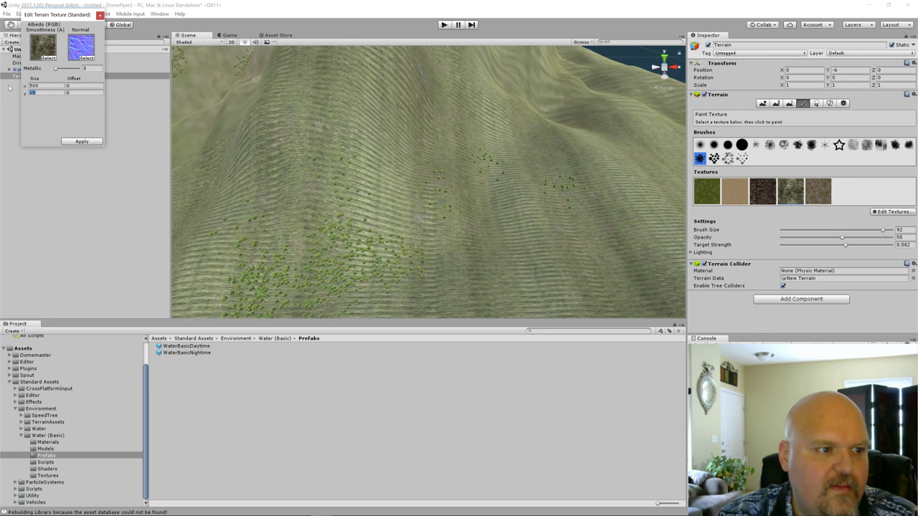
pyautogui.write('500')
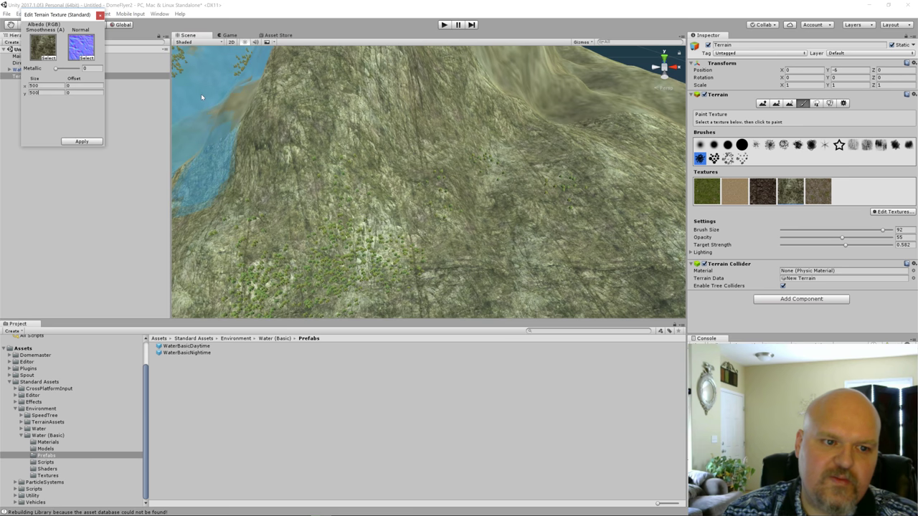
pyautogui.click(82, 141)
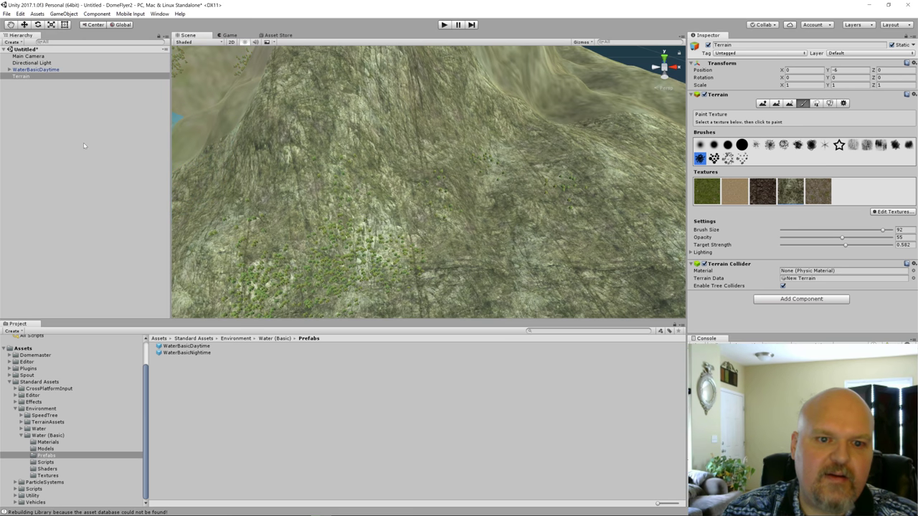
pyautogui.scroll(-10, 494, 173)
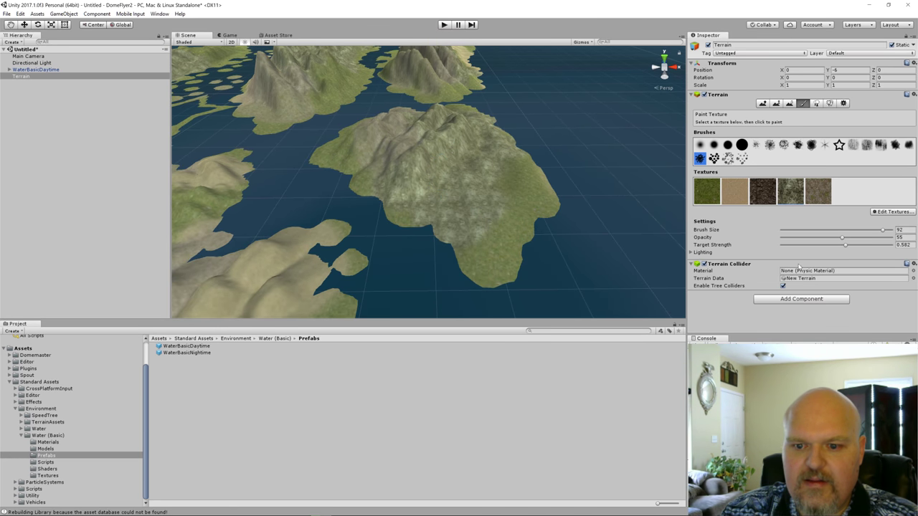
# - Return to the Place Trees tool and orbit the view around the islands
pyautogui.click(816, 103)
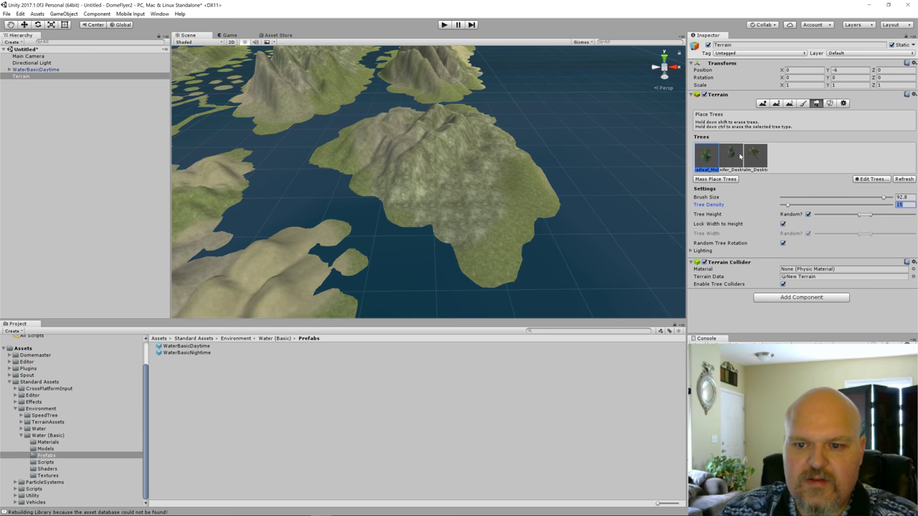
pyautogui.click(440, 180)
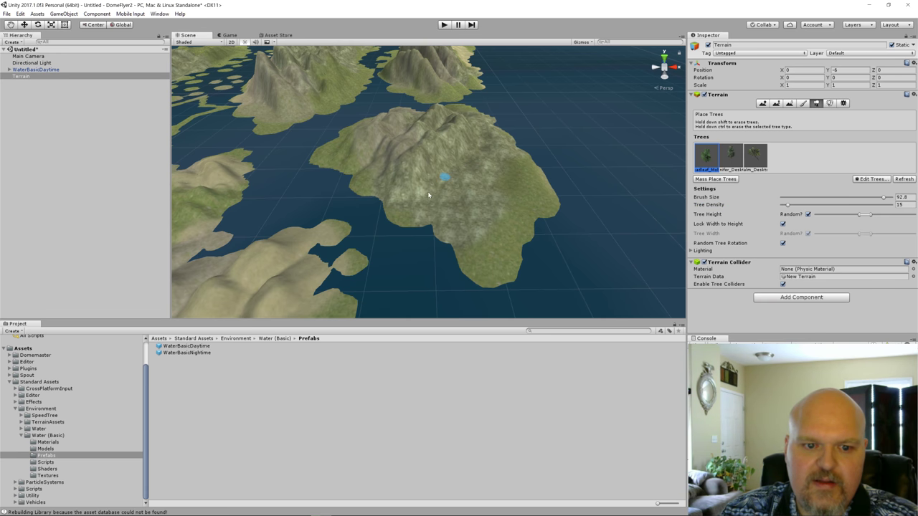
pyautogui.keyDown('alt'); pyautogui.moveTo(363, 213); pyautogui.dragTo(442, 150); pyautogui.keyUp('alt')
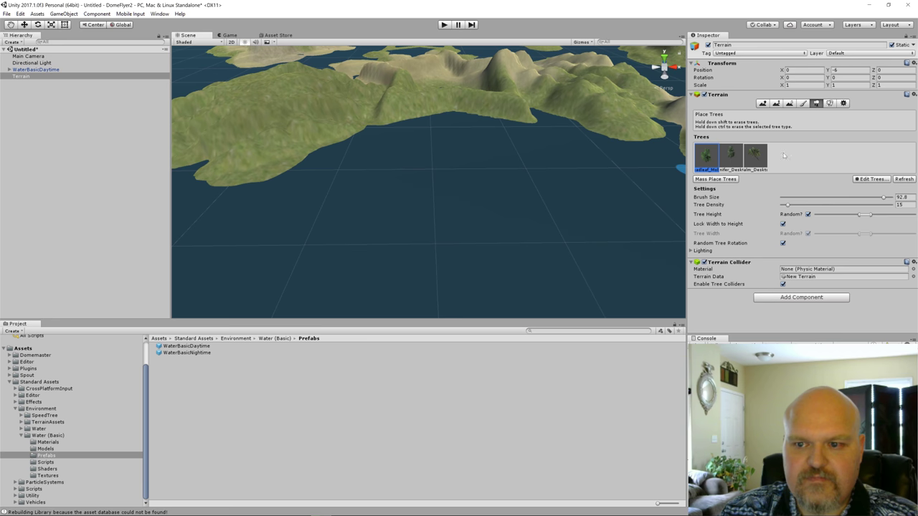
# - Sculpt the island's left edge with the large round Raise/Lower brush
pyautogui.click(762, 104)
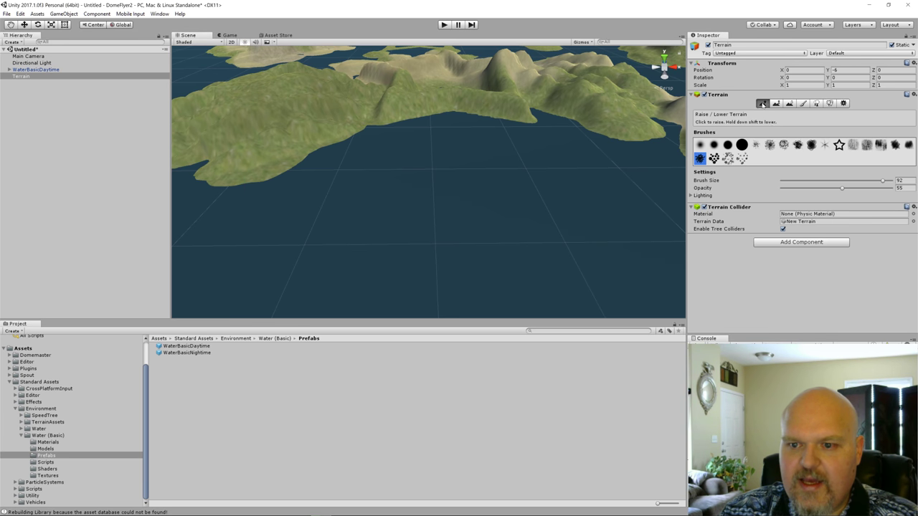
pyautogui.click(741, 145)
pyautogui.scroll(-10, 444, 191)
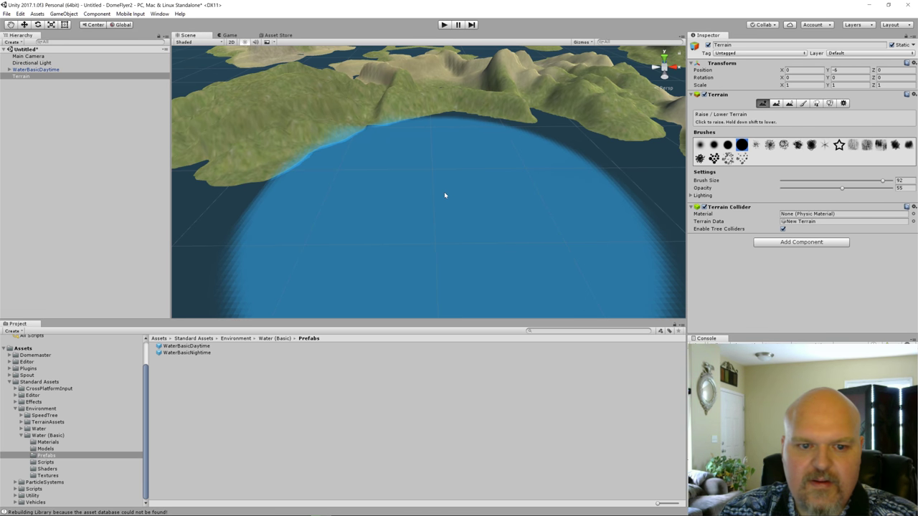
pyautogui.keyDown('shift'); pyautogui.moveTo(318, 137); pyautogui.dragTo(355, 145); pyautogui.keyUp('shift')
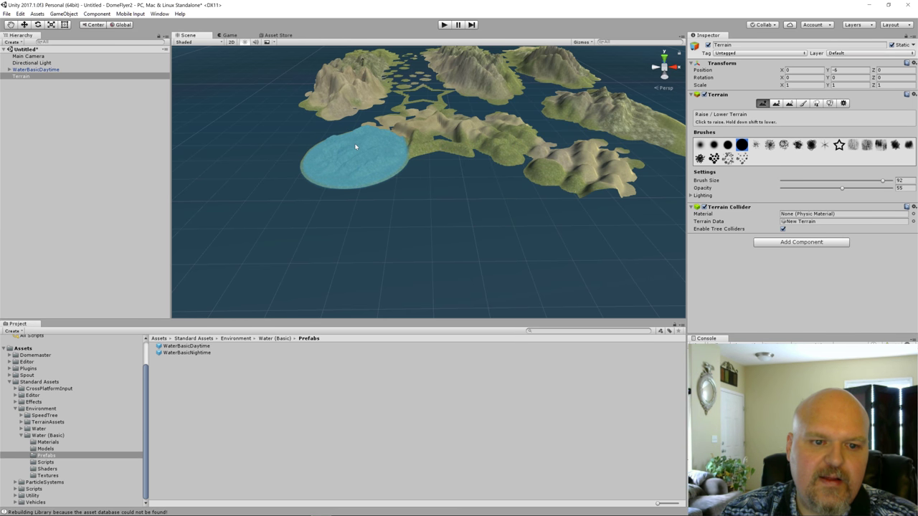
pyautogui.scroll(5, 355, 199)
pyautogui.scroll(-3, 232, 121)
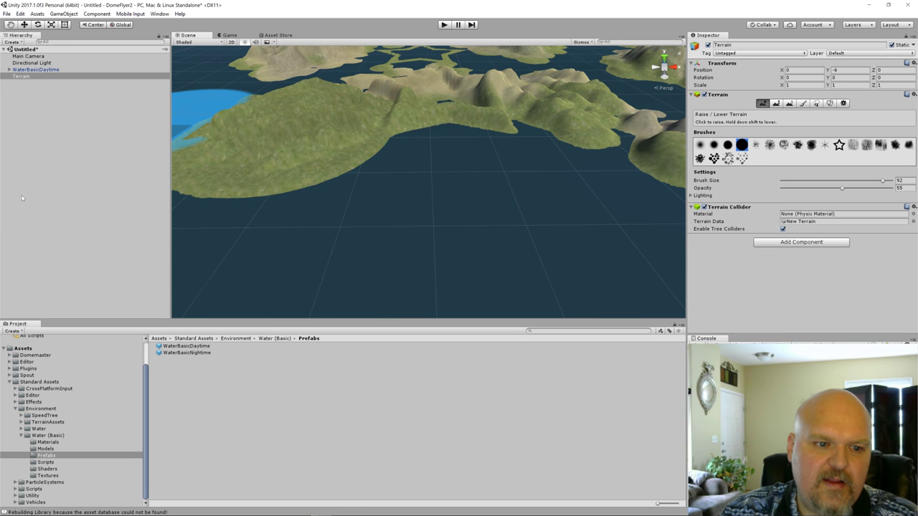
pyautogui.scroll(-3, 215, 213)
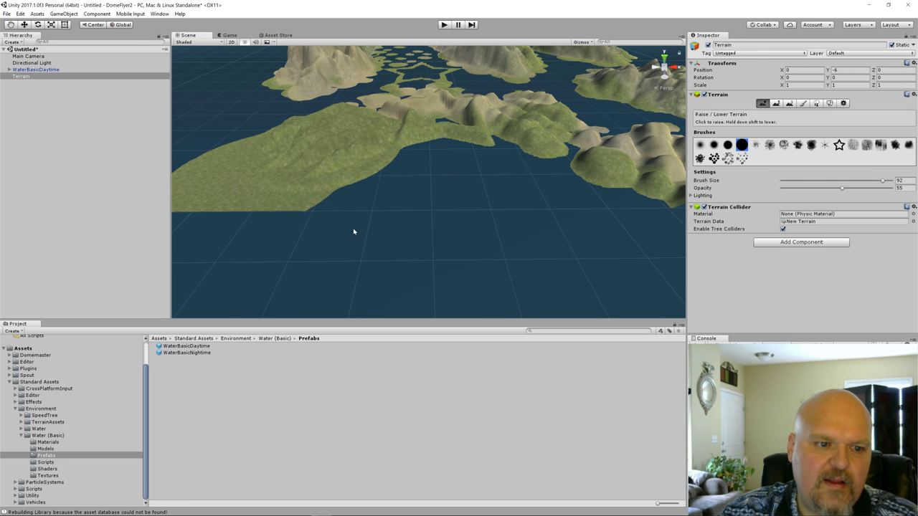
pyautogui.moveTo(355, 231); pyautogui.dragTo(433, 220, button='middle')
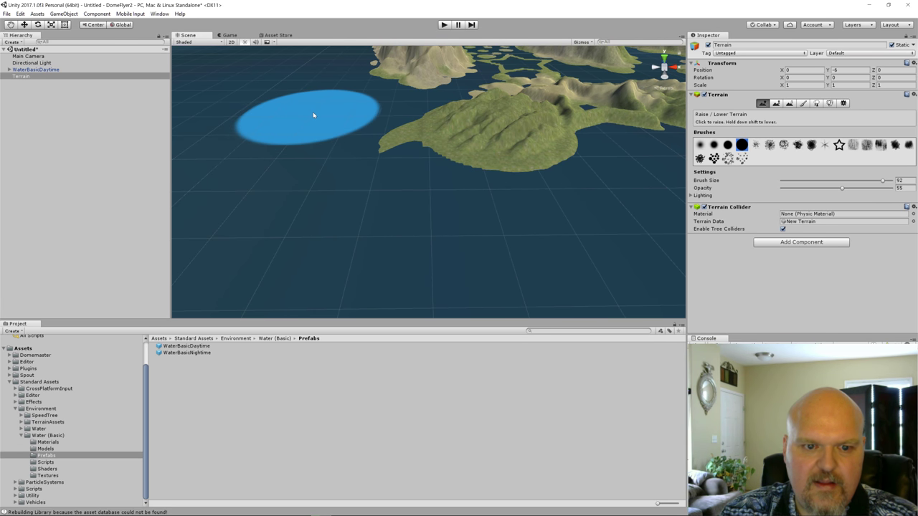
# - Raise a flat patch of land from the water and orbit in to view it
pyautogui.click(359, 108)
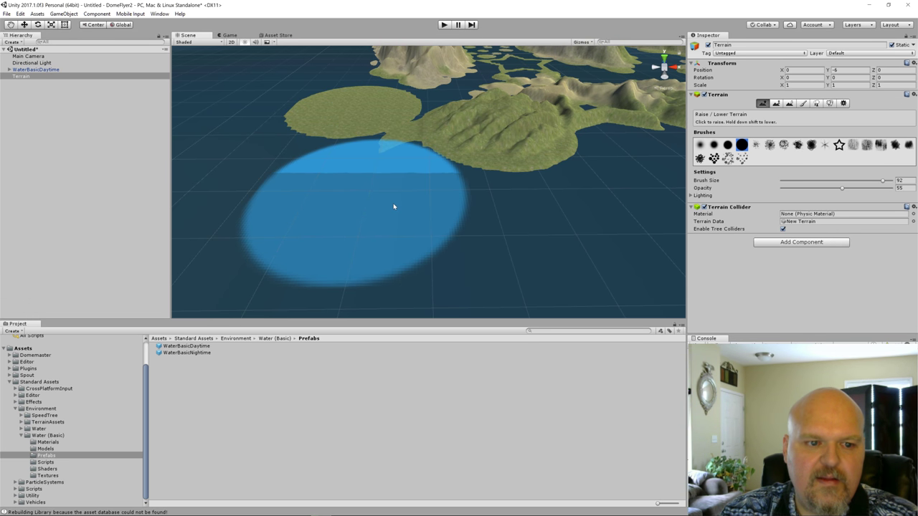
pyautogui.scroll(3, 394, 207)
pyautogui.scroll(-3, 366, 189)
pyautogui.moveTo(366, 188)
pyautogui.keyDown('alt'); pyautogui.mouseDown()
pyautogui.moveTo(392, 221)
pyautogui.moveTo(446, 231)
pyautogui.moveTo(463, 213)
pyautogui.mouseUp(); pyautogui.keyUp('alt')
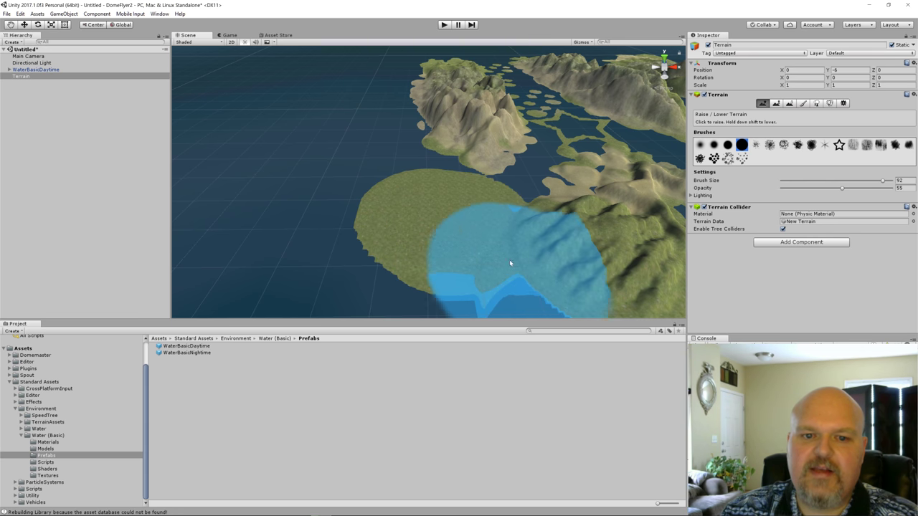
pyautogui.moveTo(510, 263)
pyautogui.mouseDown(button='middle')
pyautogui.moveTo(413, 201)
pyautogui.moveTo(381, 239)
pyautogui.moveTo(534, 219)
pyautogui.moveTo(446, 248)
pyautogui.mouseUp(button='middle')
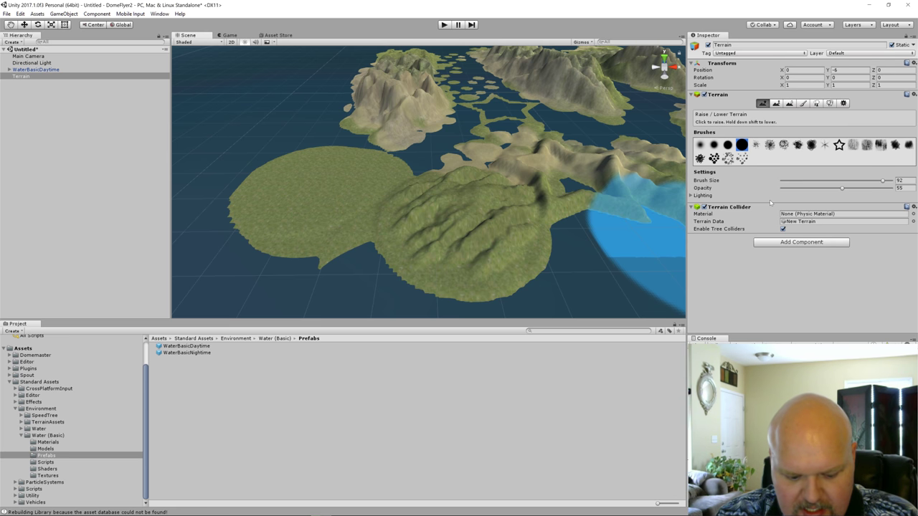
# - Save the scene as DomeFlyer.unity in the Assets folder
pyautogui.hotkey('ctrl', 's')
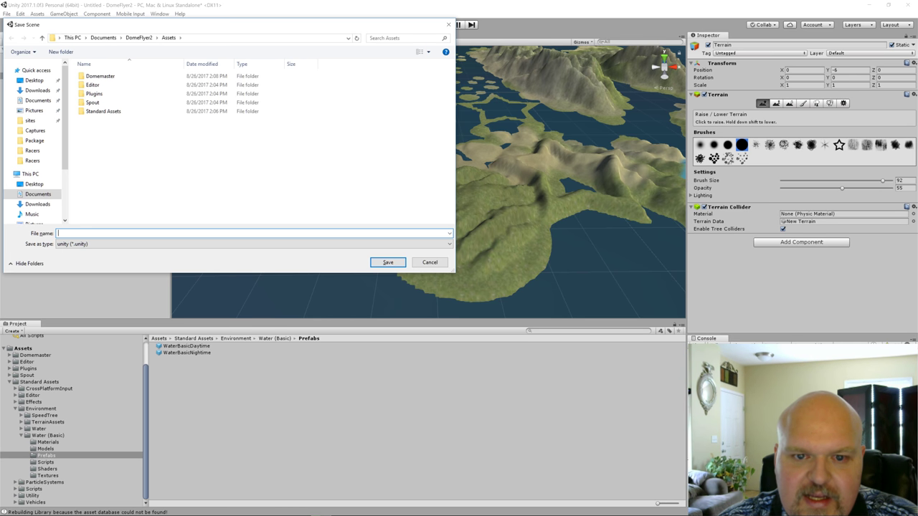
pyautogui.write('DomeFlyer')
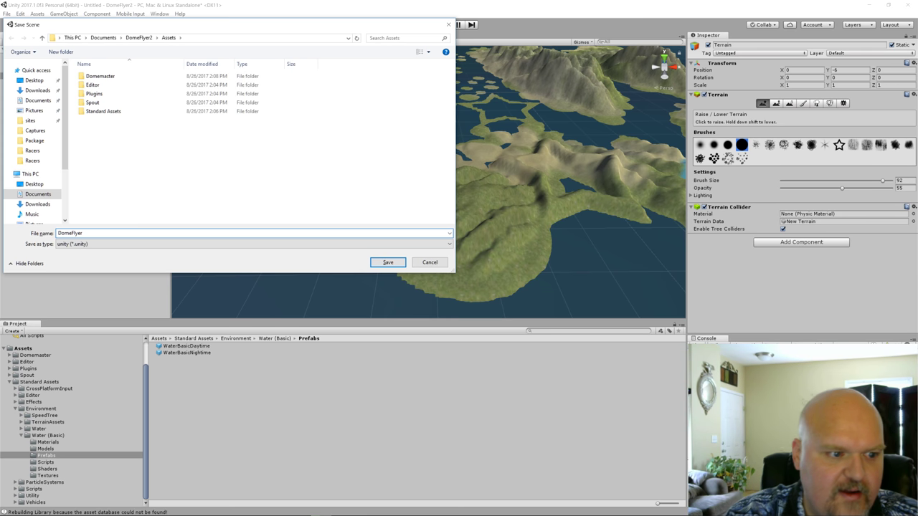
pyautogui.press('Return')
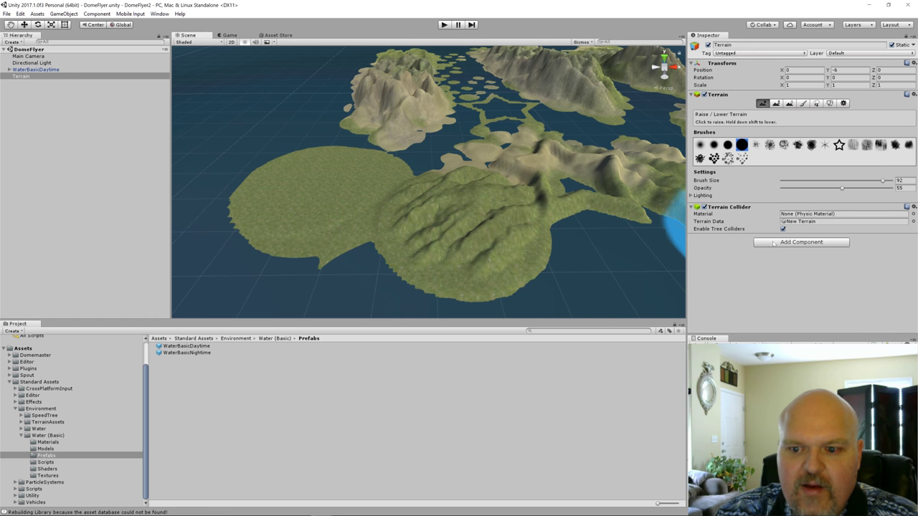
# - Create a Particle System from the Terrain's Effects menu and move it to the scene root
pyautogui.rightClick(61, 129)
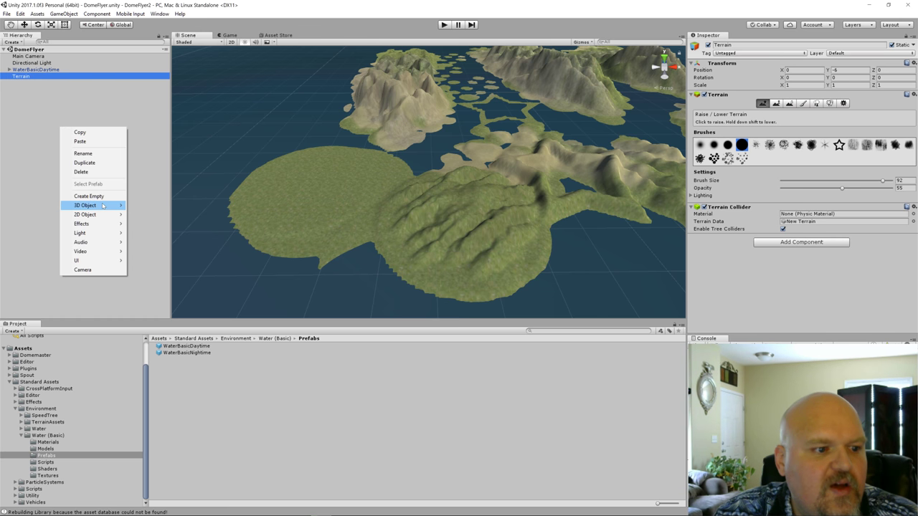
pyautogui.moveTo(94, 226)
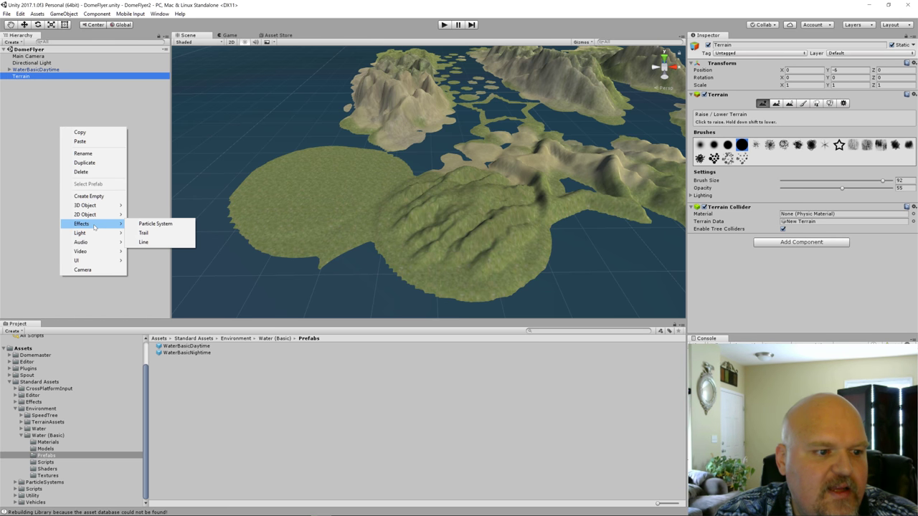
pyautogui.click(140, 223)
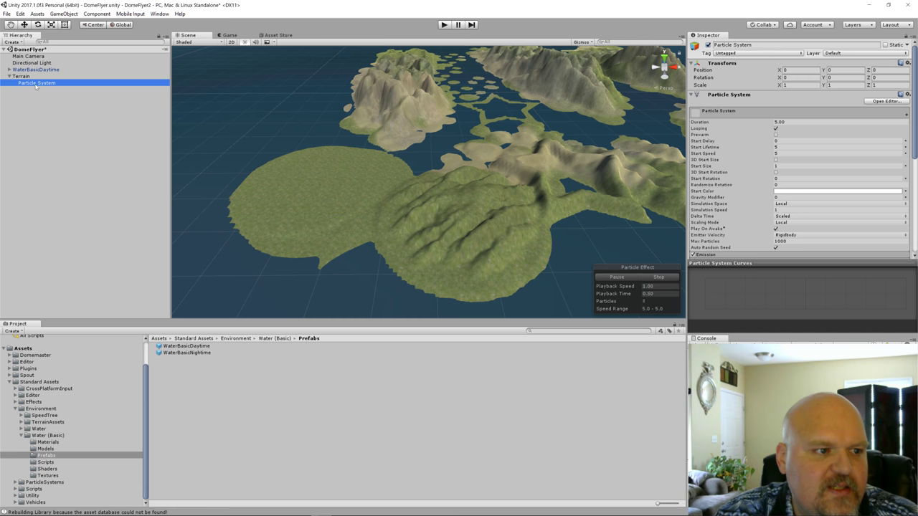
pyautogui.moveTo(35, 85); pyautogui.dragTo(31, 47)
pyautogui.moveTo(33, 87); pyautogui.dragTo(32, 49)
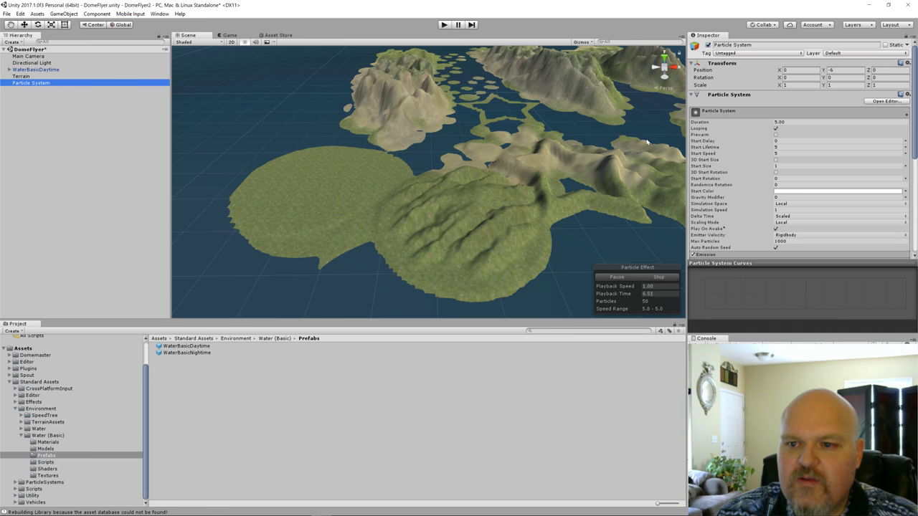
# - Reset the particle system's Transform and set Position Y to 1000
pyautogui.click(906, 63)
pyautogui.click(789, 71)
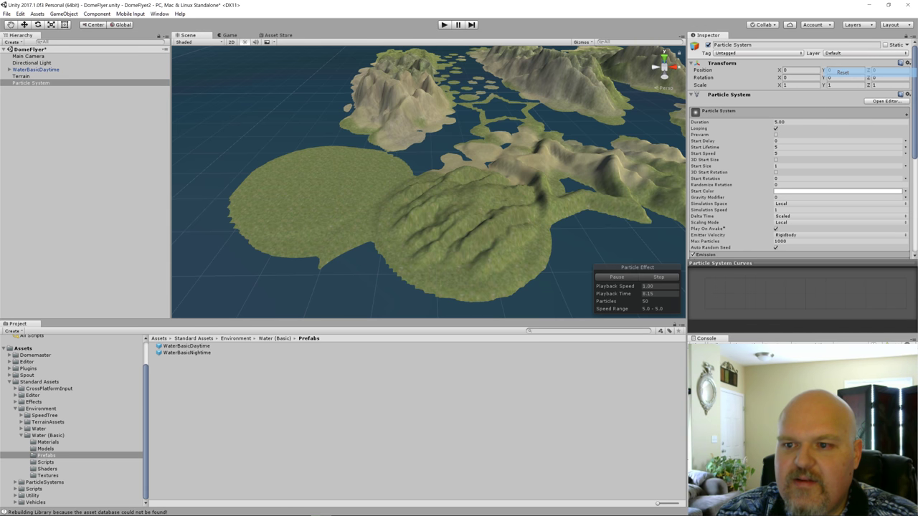
pyautogui.write('1000')
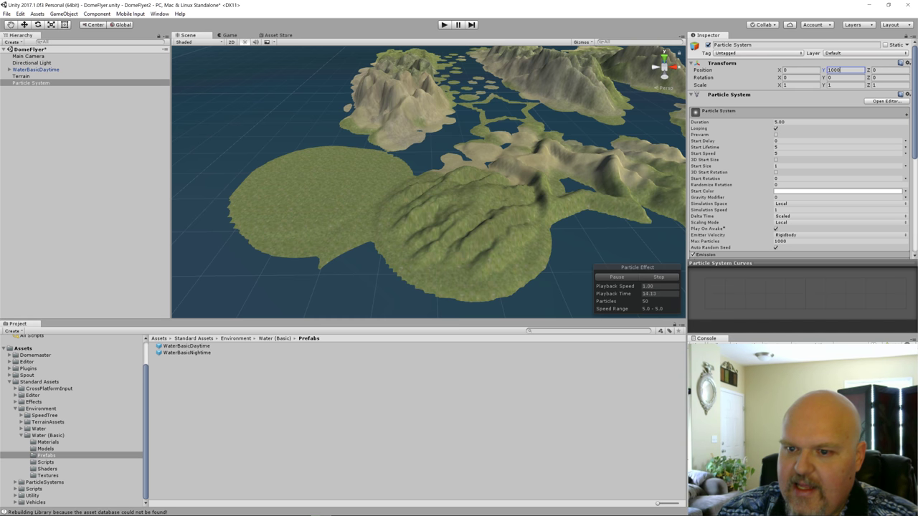
pyautogui.click(789, 122)
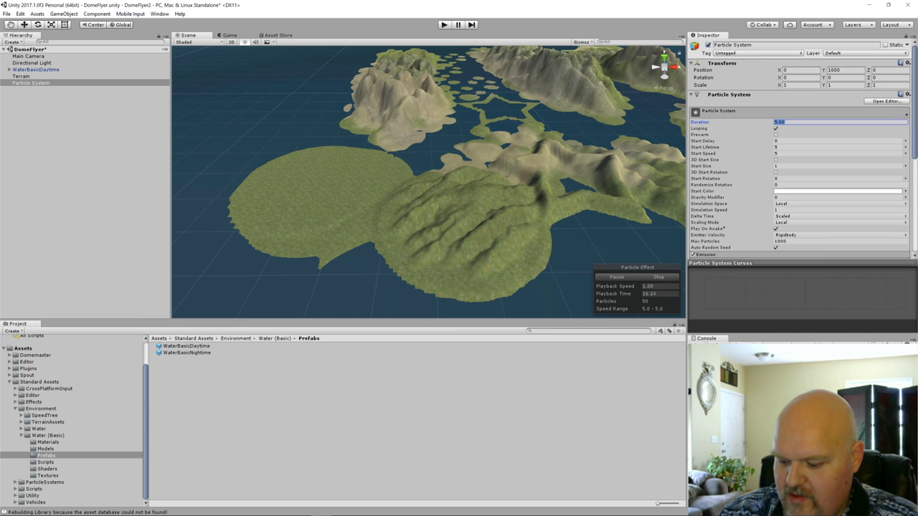
# - Set Duration 1000, Start Lifetime 1000 and Start Speed 0
pyautogui.write('1000')
pyautogui.press('Tab')
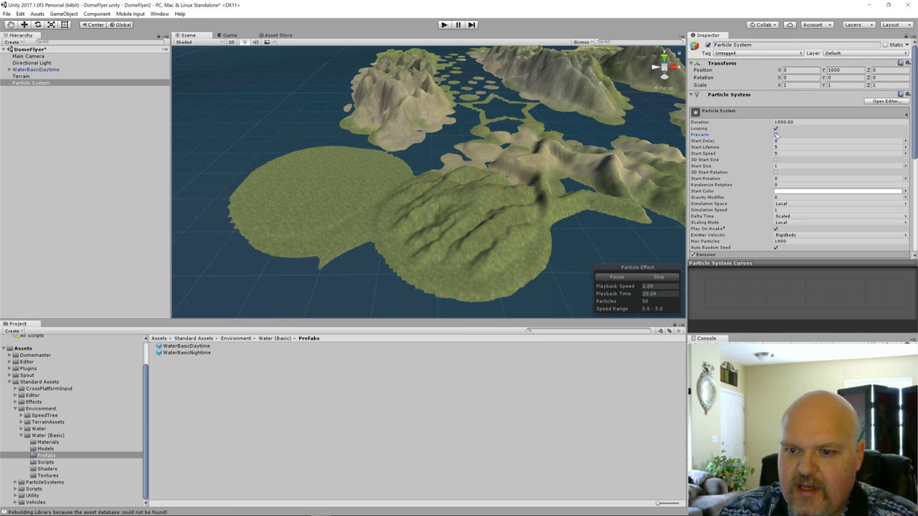
pyautogui.press('Tab')
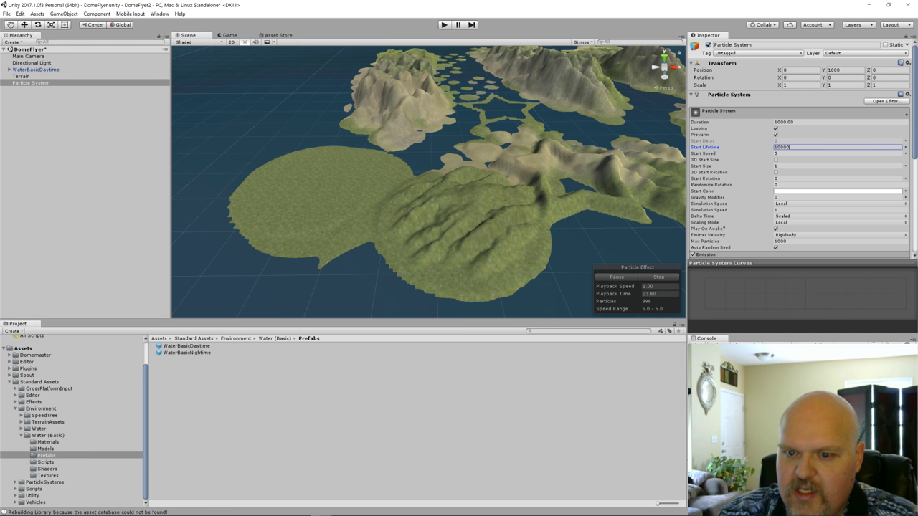
pyautogui.press('Tab')
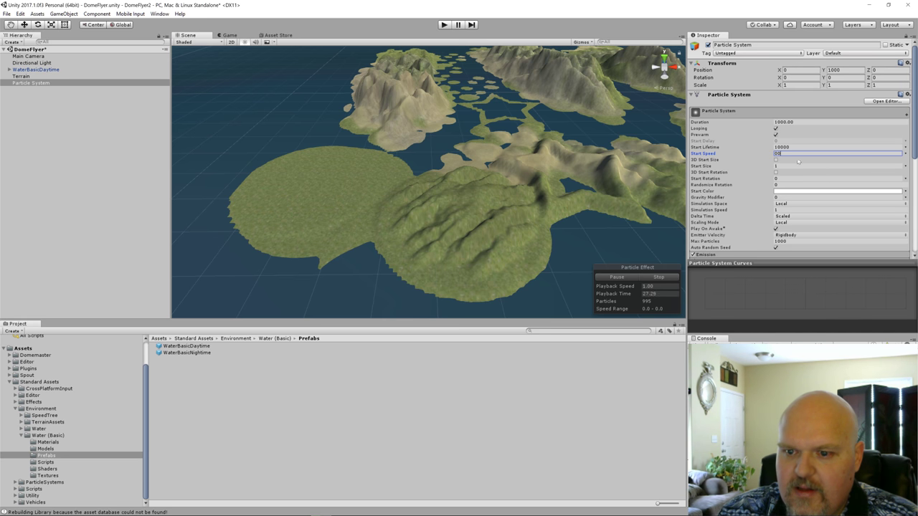
pyautogui.click(776, 149)
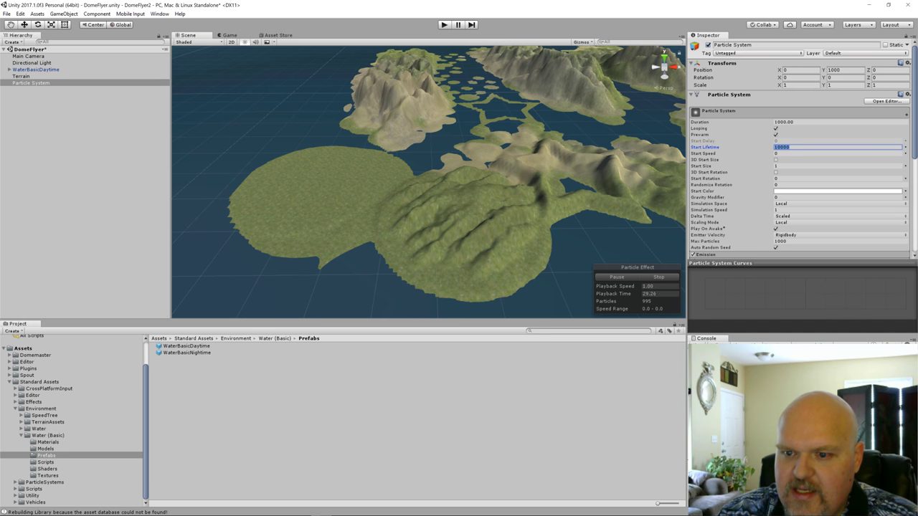
pyautogui.press('End')
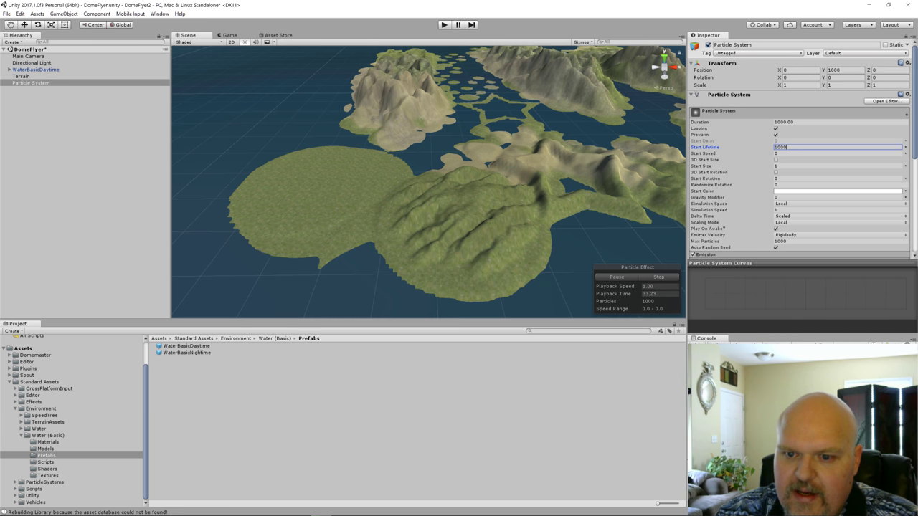
# - Make Start Size random between two constants, 200 and 2000
pyautogui.click(905, 166)
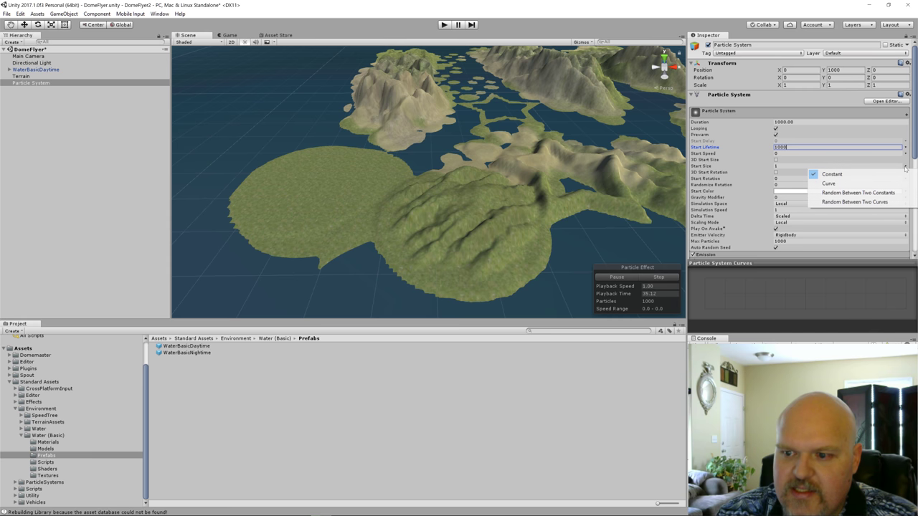
pyautogui.click(849, 194)
pyautogui.click(752, 164)
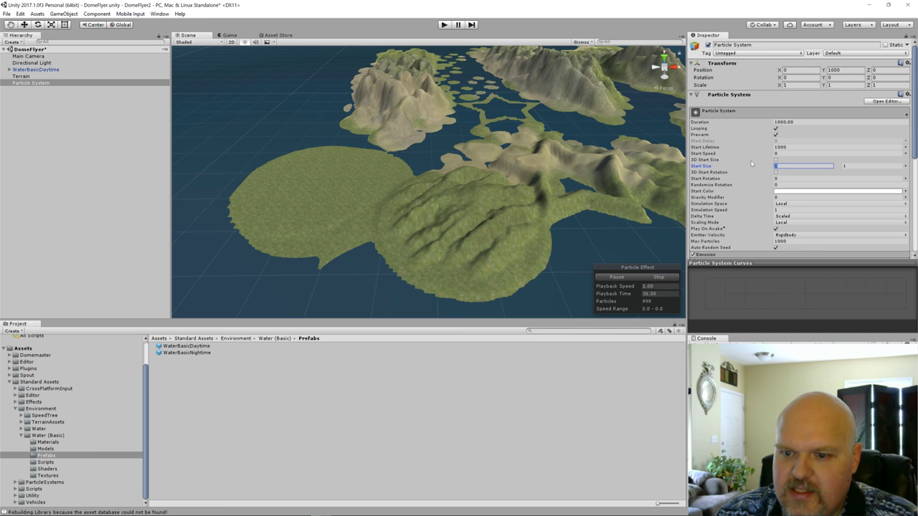
pyautogui.press('Tab')
pyautogui.write('2000')
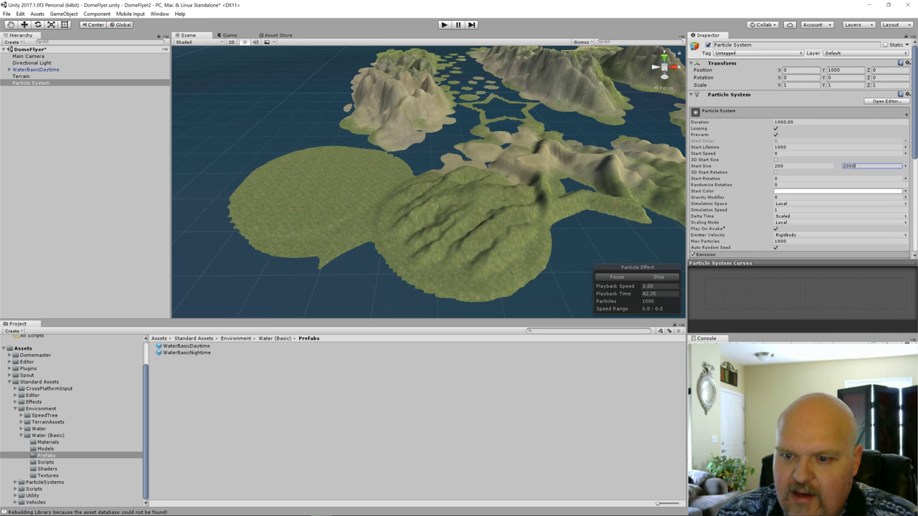
pyautogui.click(904, 179)
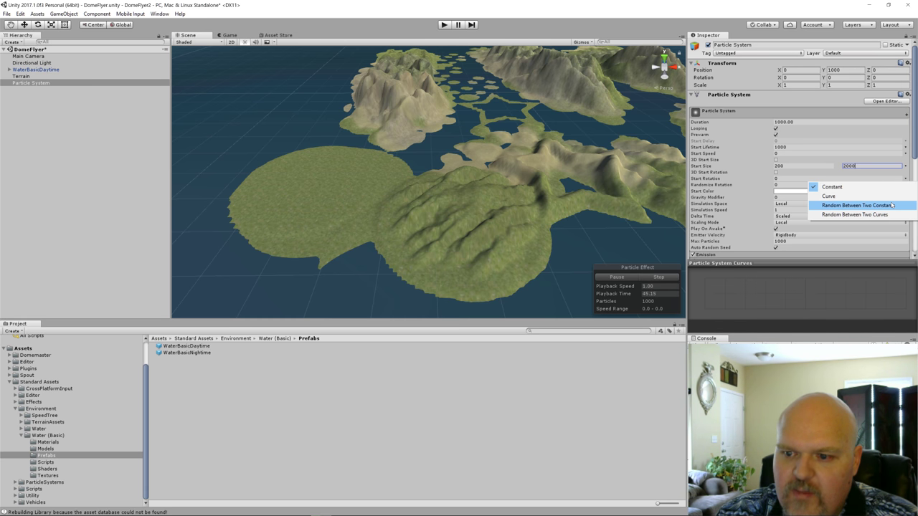
# - Keep Start Rotation a single value and commit the 2000 maximum start size
pyautogui.click(892, 205)
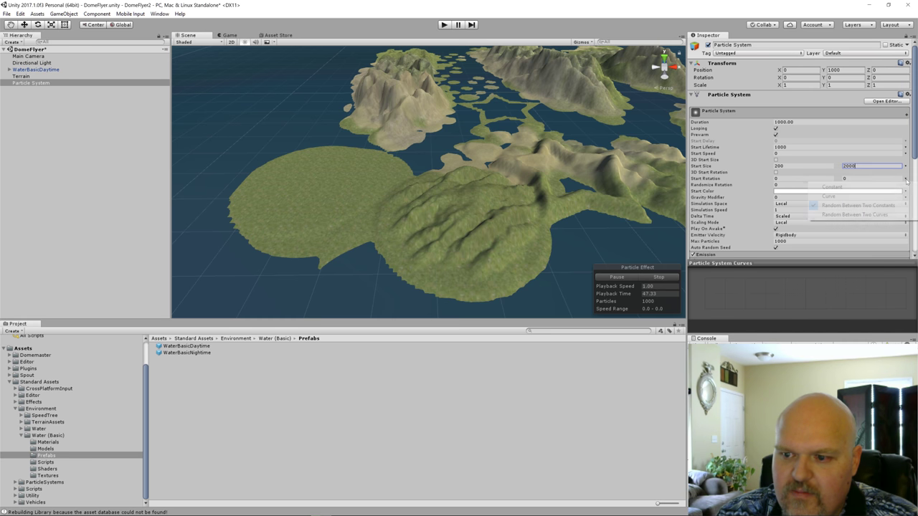
pyautogui.click(904, 179)
pyautogui.click(900, 190)
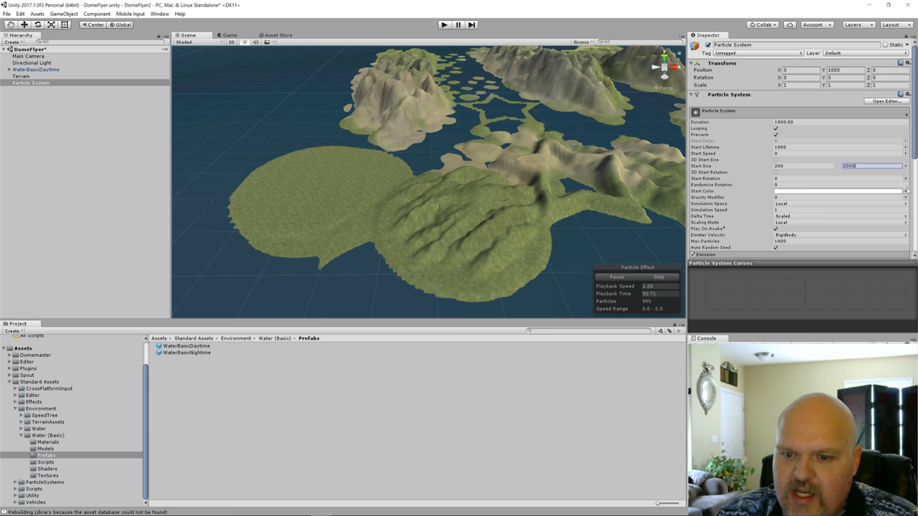
pyautogui.click(776, 185)
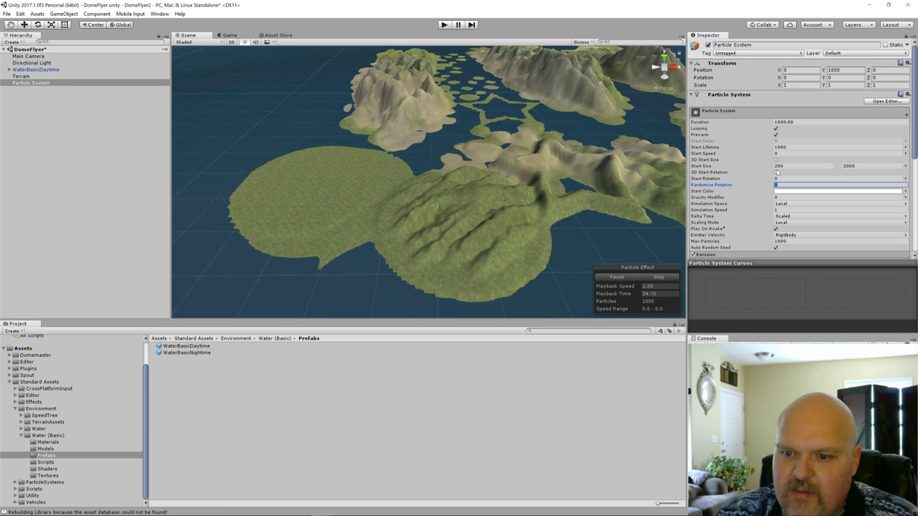
# - Enable 3D Start Rotation, random between two constants, with a Z value of 360
pyautogui.click(776, 173)
pyautogui.click(904, 178)
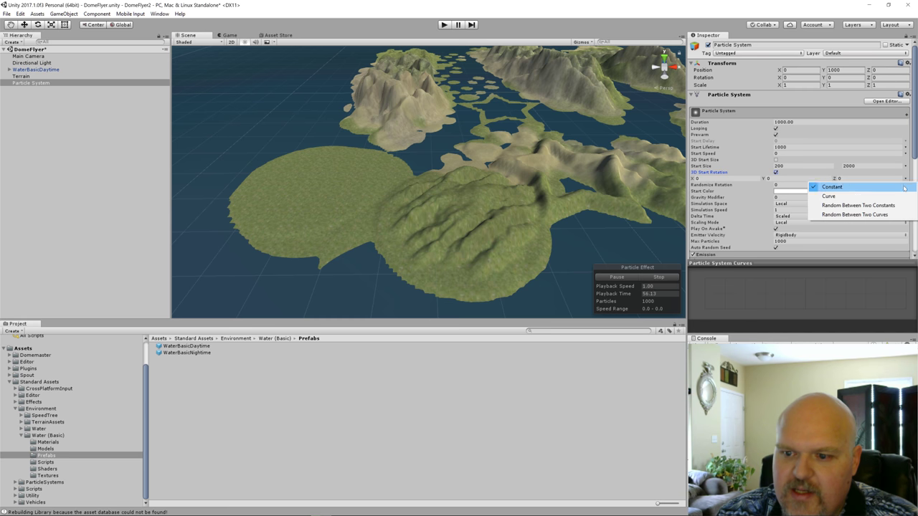
pyautogui.click(857, 205)
pyautogui.click(867, 178)
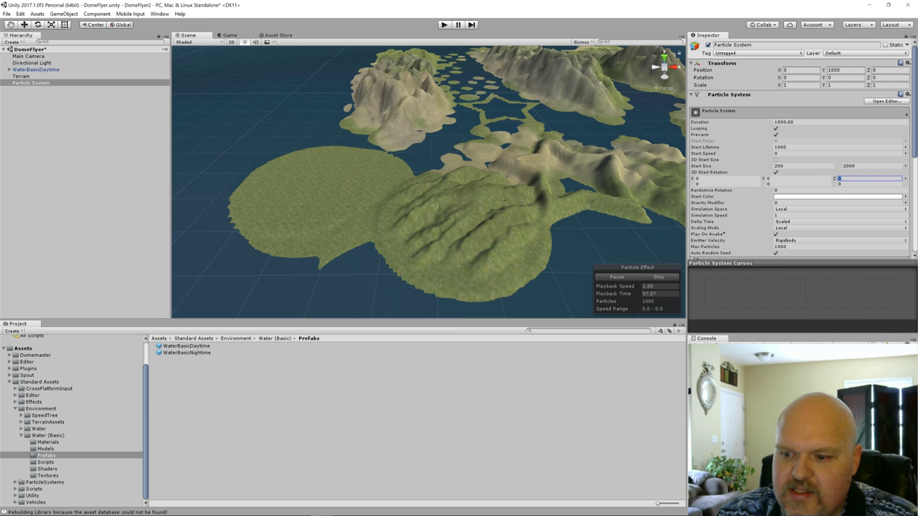
pyautogui.write('360')
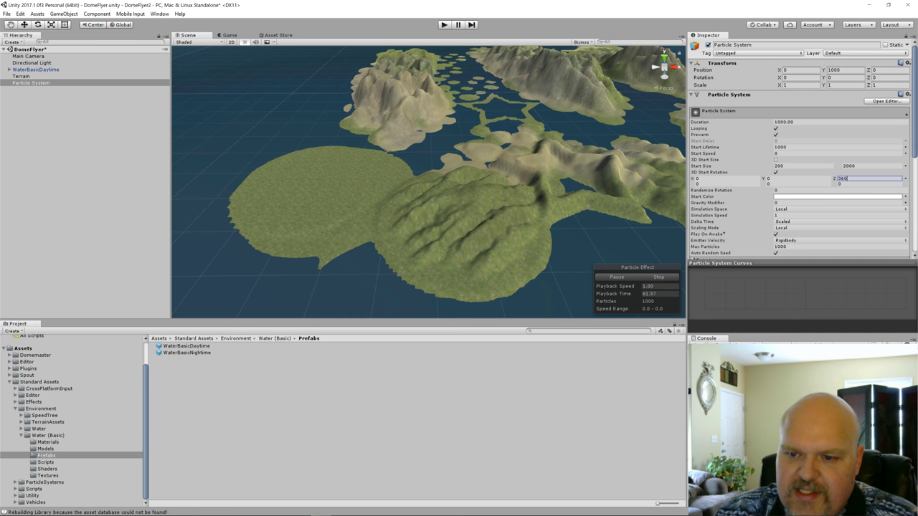
pyautogui.click(785, 191)
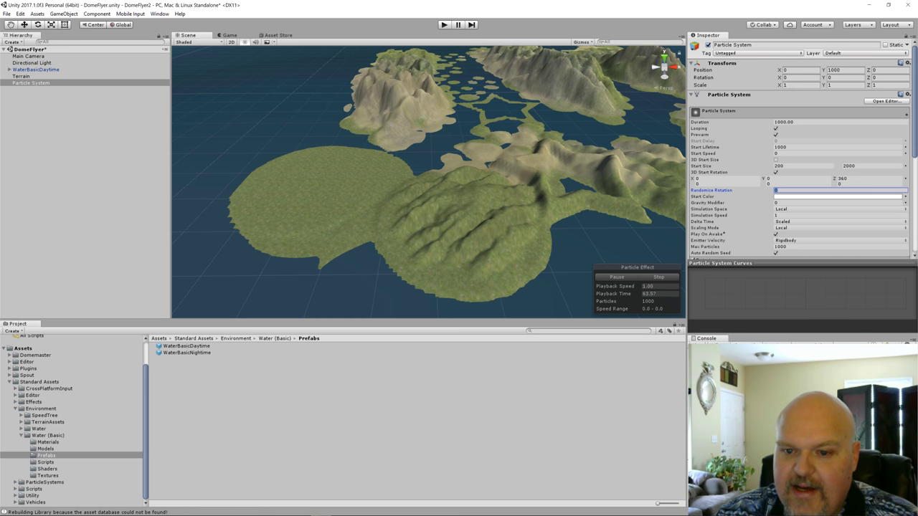
pyautogui.click(905, 198)
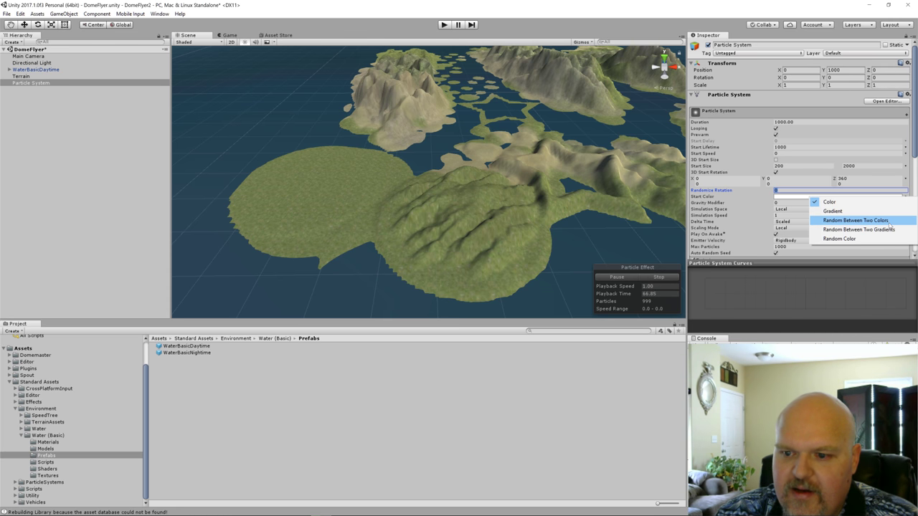
# - Darken the Start Color slightly to light grey E5E5E5
pyautogui.click(887, 222)
pyautogui.click(839, 195)
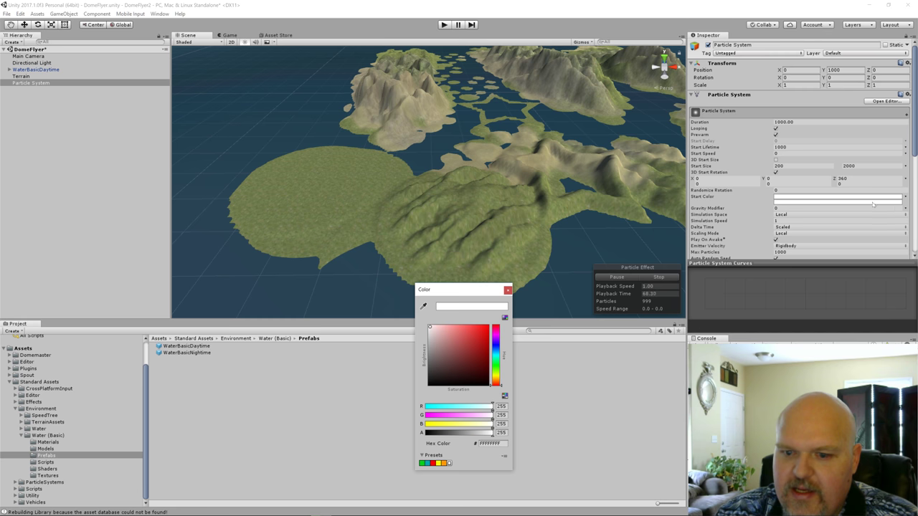
pyautogui.click(430, 332)
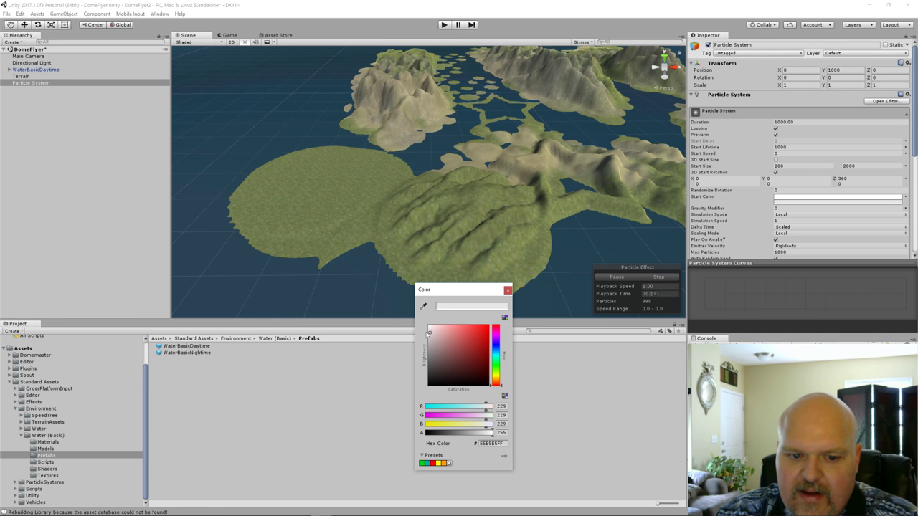
pyautogui.click(507, 289)
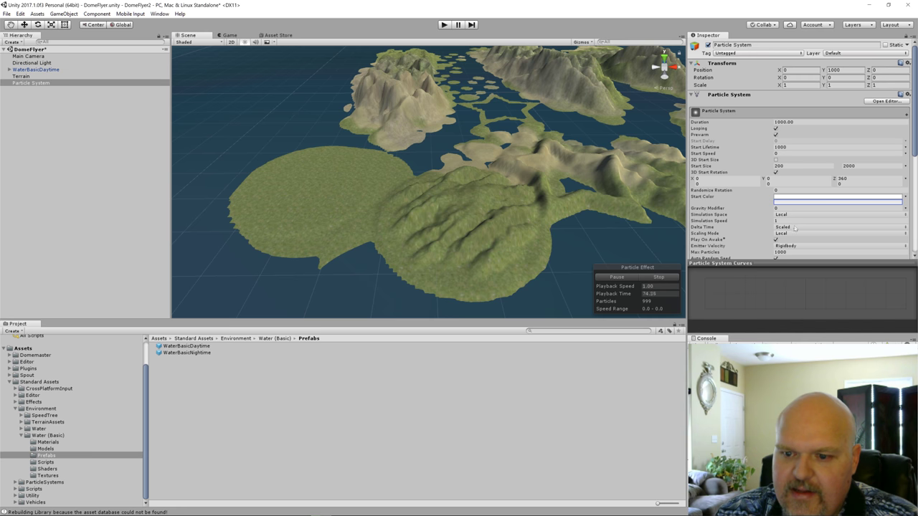
# - Set the Emission Rate over Time to 1000 particles per second
pyautogui.scroll(-1, 792, 235)
pyautogui.scroll(-1, 793, 236)
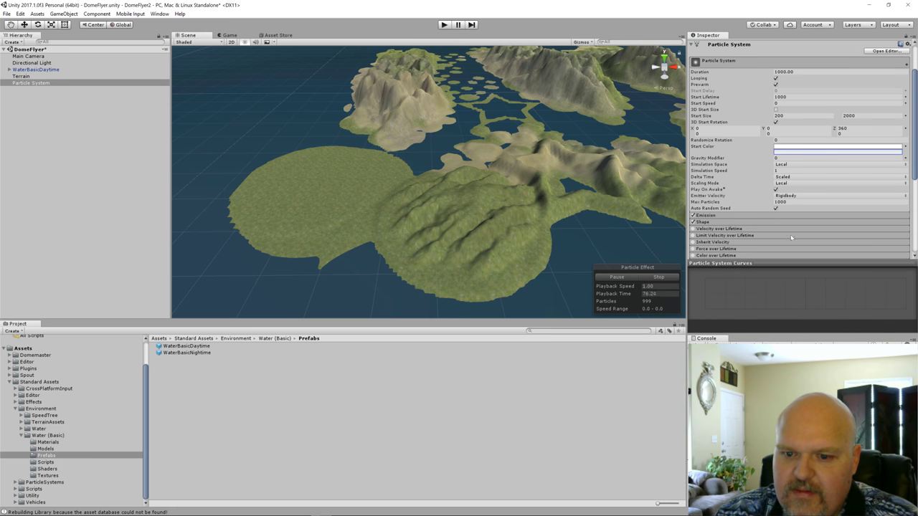
pyautogui.click(741, 216)
pyautogui.click(748, 224)
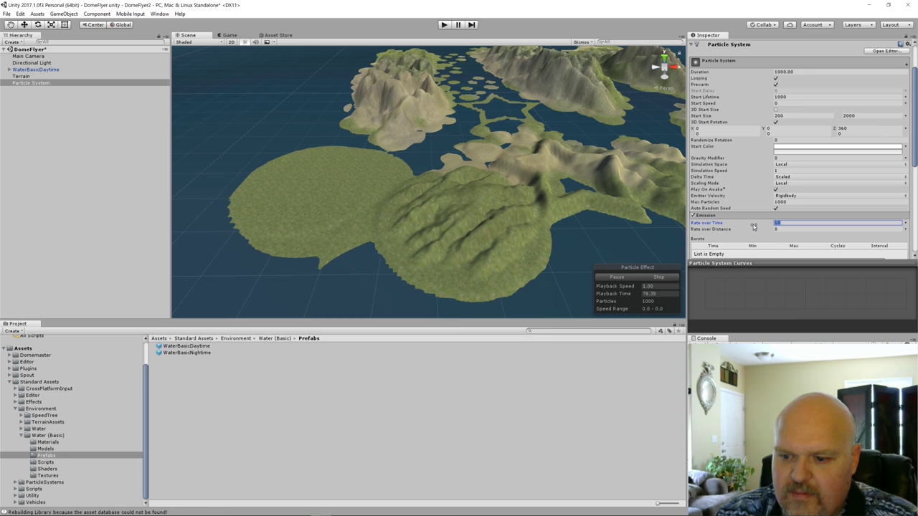
pyautogui.write('1000')
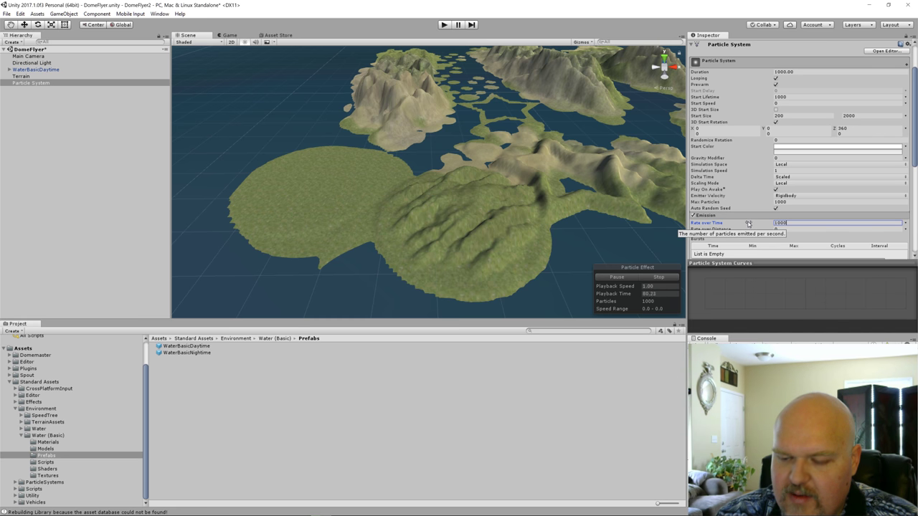
pyautogui.scroll(-3, 731, 205)
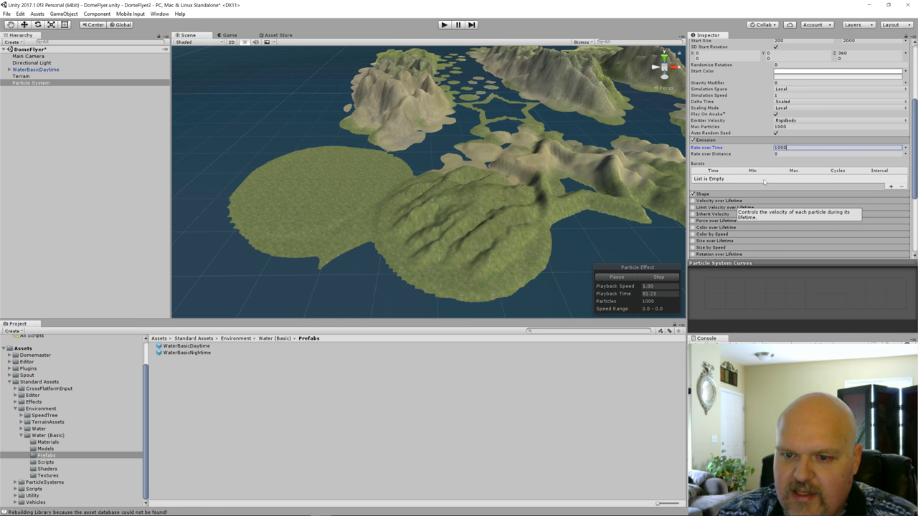
# - Switch the particle emitter Shape to Box
pyautogui.click(726, 195)
pyautogui.click(786, 202)
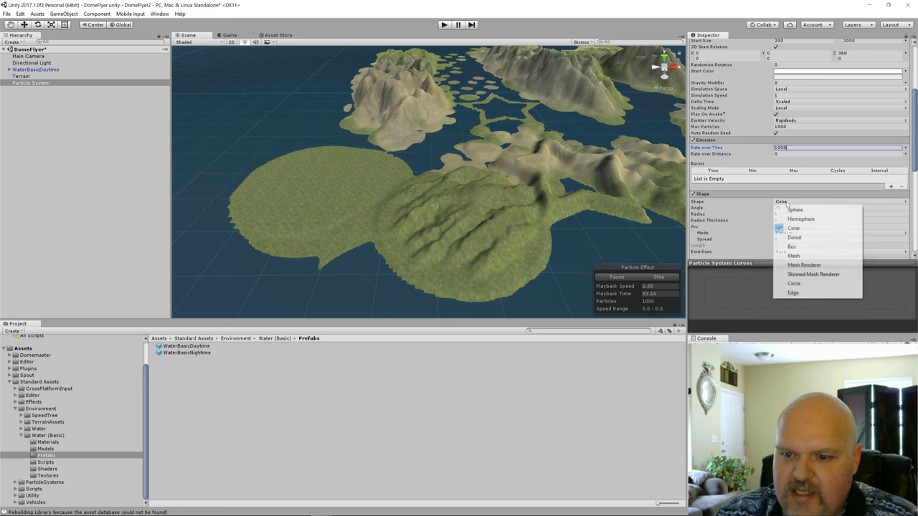
pyautogui.click(796, 247)
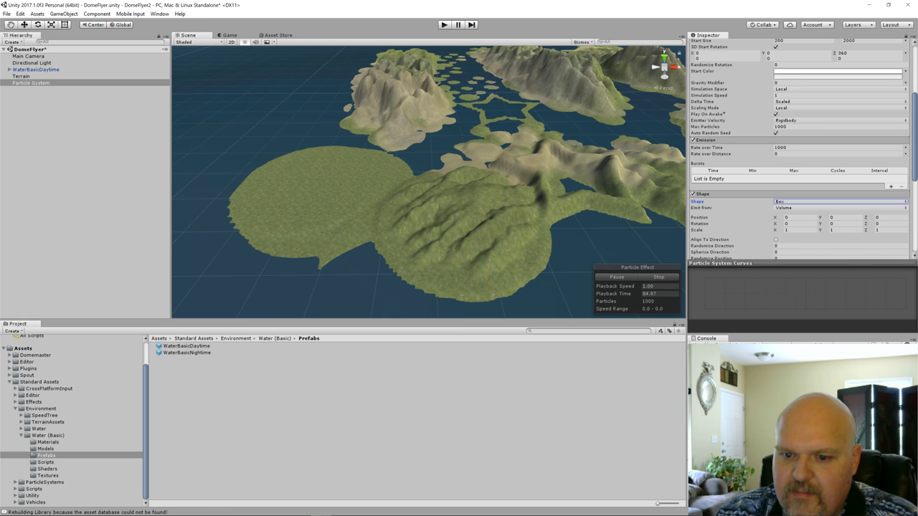
# - Scale the emitter box to 100000 on X and Z and 100 on Y
pyautogui.click(791, 231)
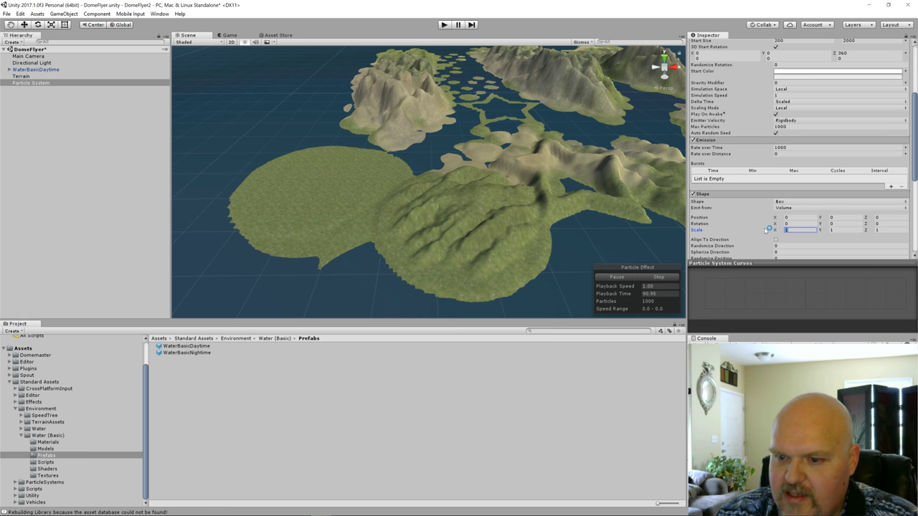
pyautogui.write('10')
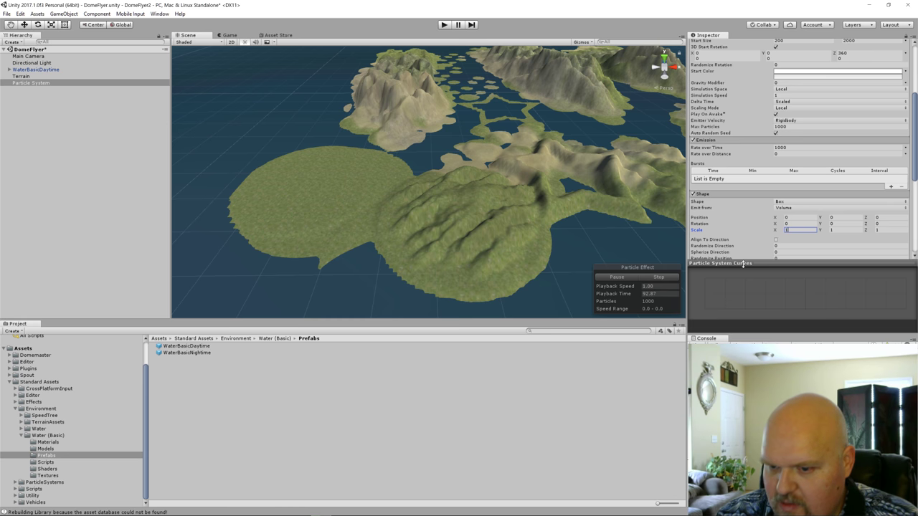
pyautogui.write('0000')
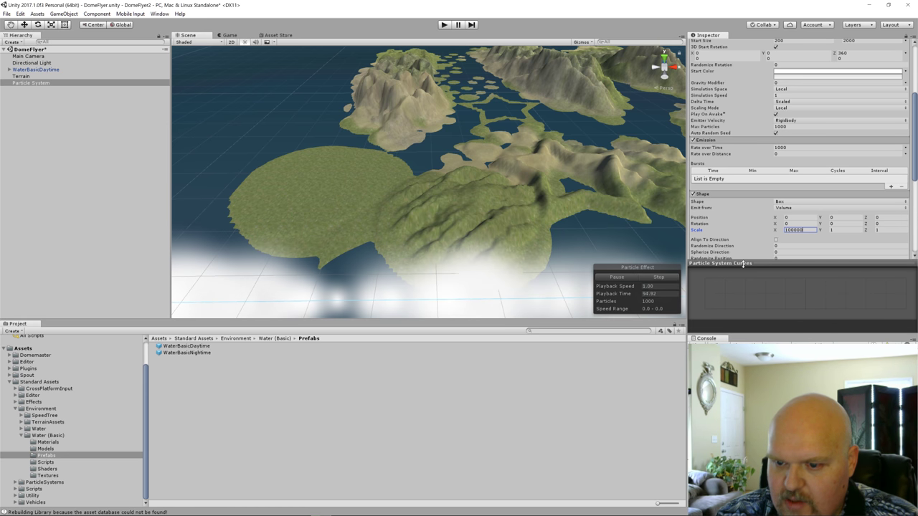
pyautogui.press('Tab')
pyautogui.press('Tab')
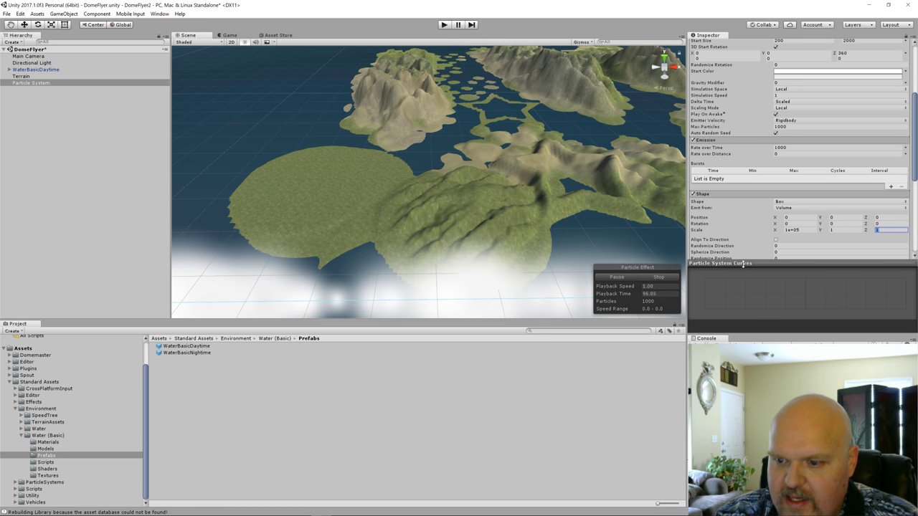
pyautogui.write('1000')
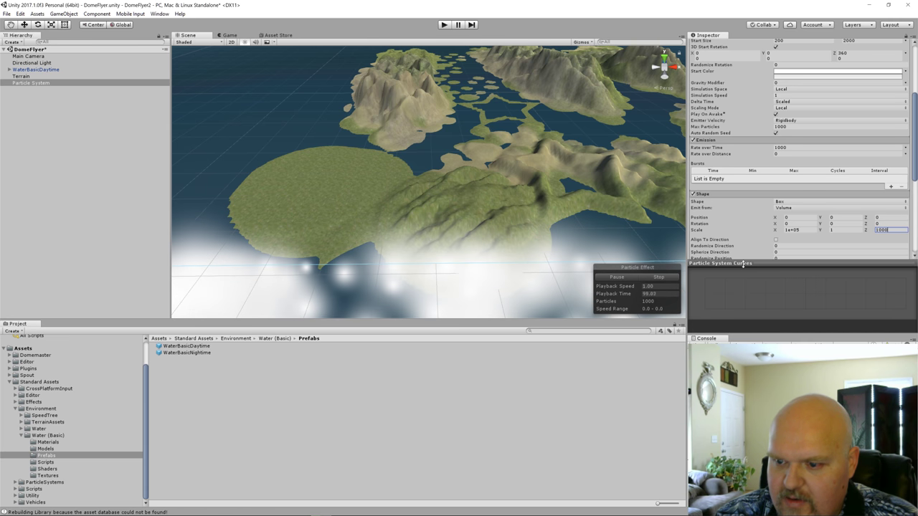
pyautogui.write('00')
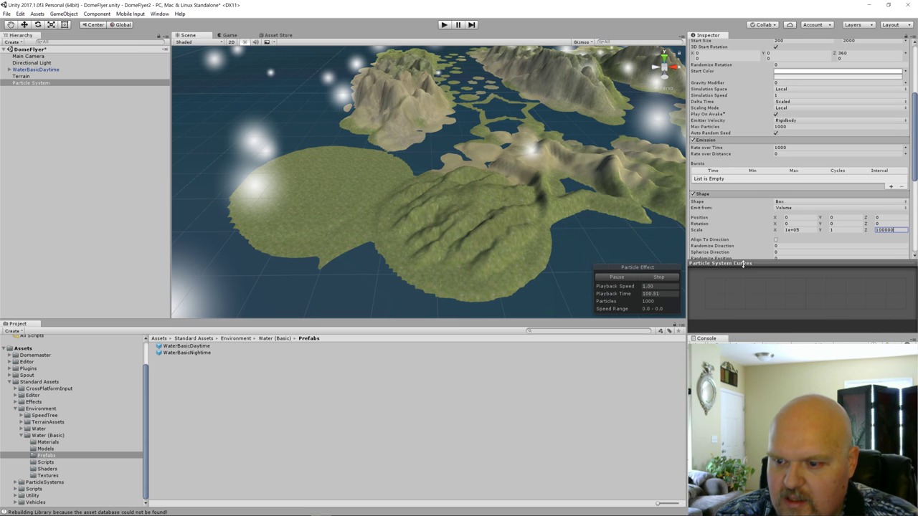
pyautogui.click(825, 230)
pyautogui.write('100')
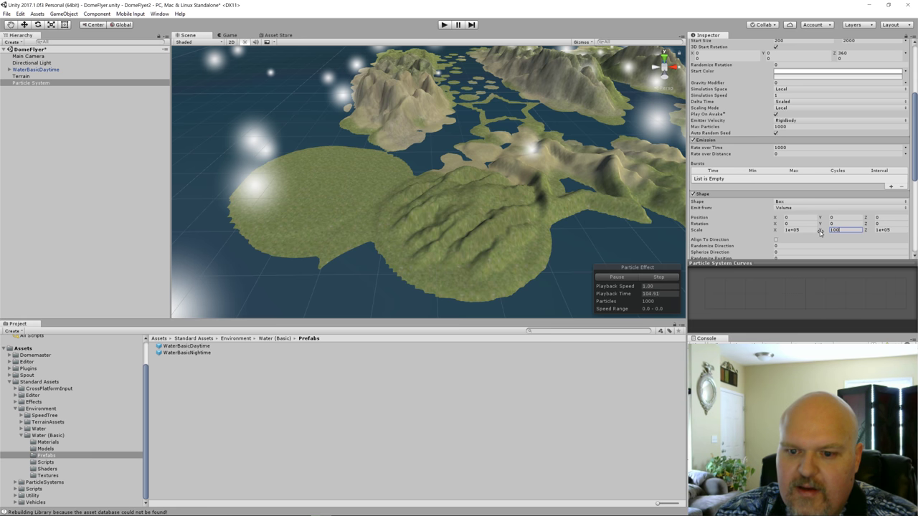
pyautogui.scroll(-4, 810, 235)
pyautogui.scroll(-1, 809, 231)
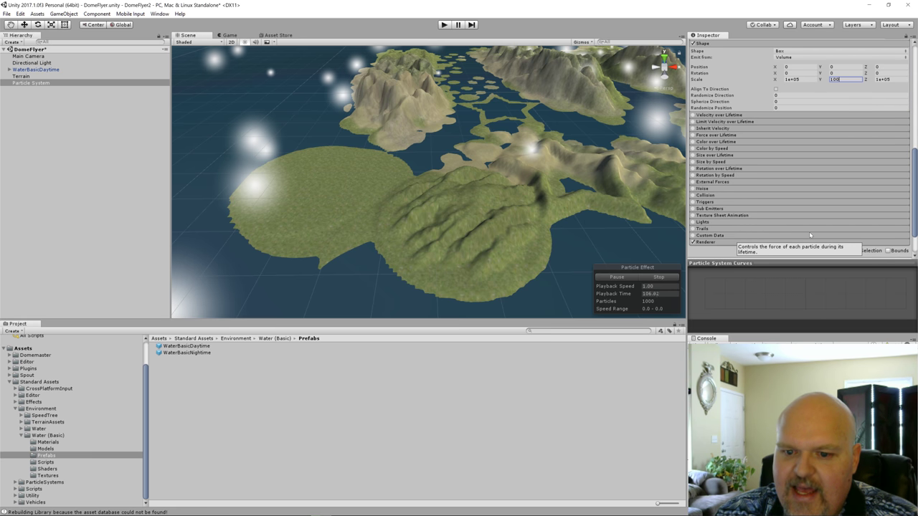
pyautogui.click(746, 244)
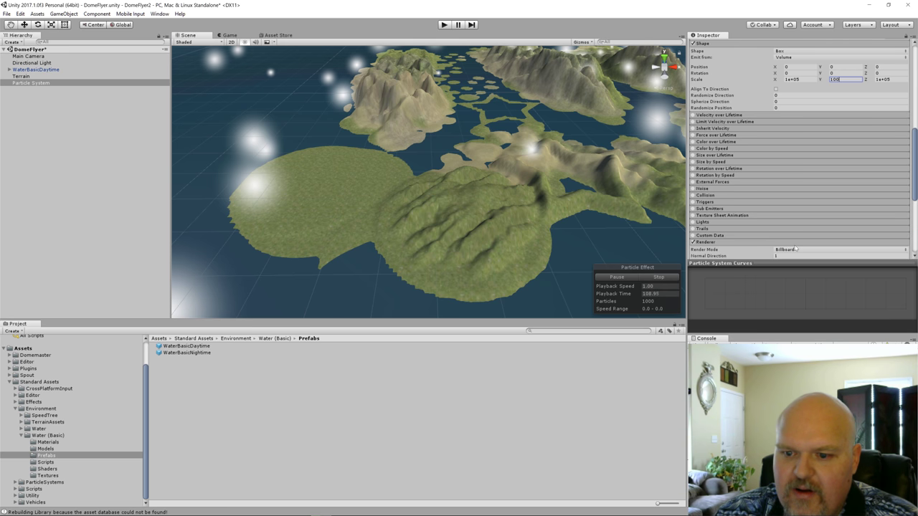
# - Assign the ParticleSteamMobile material to the Renderer, then orbit the Scene view to check the clouds
pyautogui.scroll(-3, 794, 249)
pyautogui.click(905, 186)
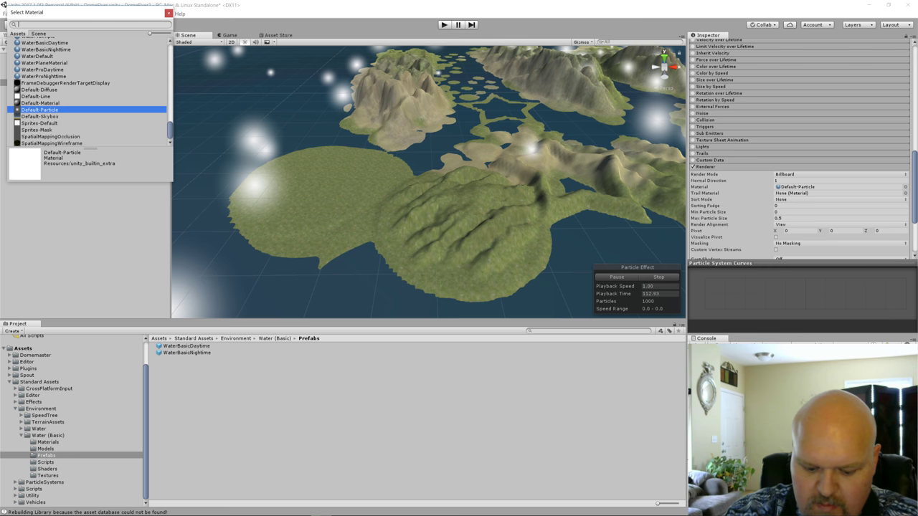
pyautogui.write('mobil')
pyautogui.click(44, 54)
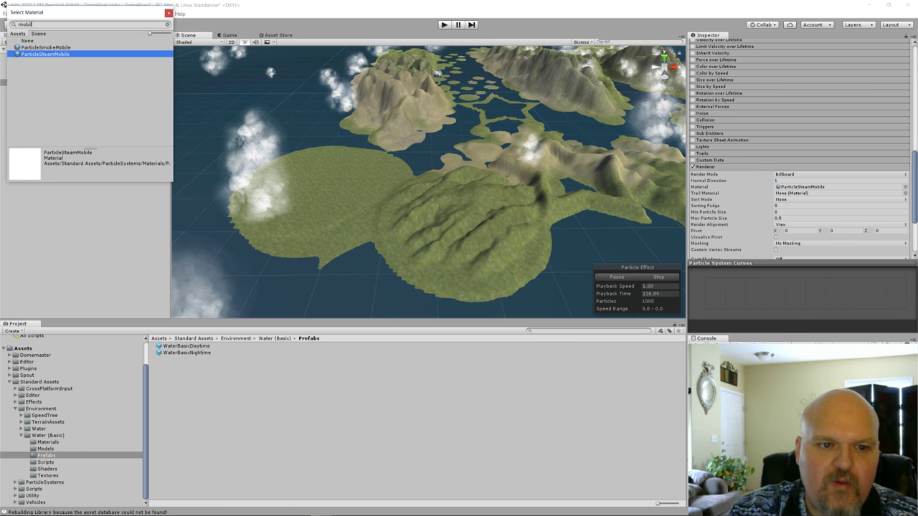
pyautogui.press('Return')
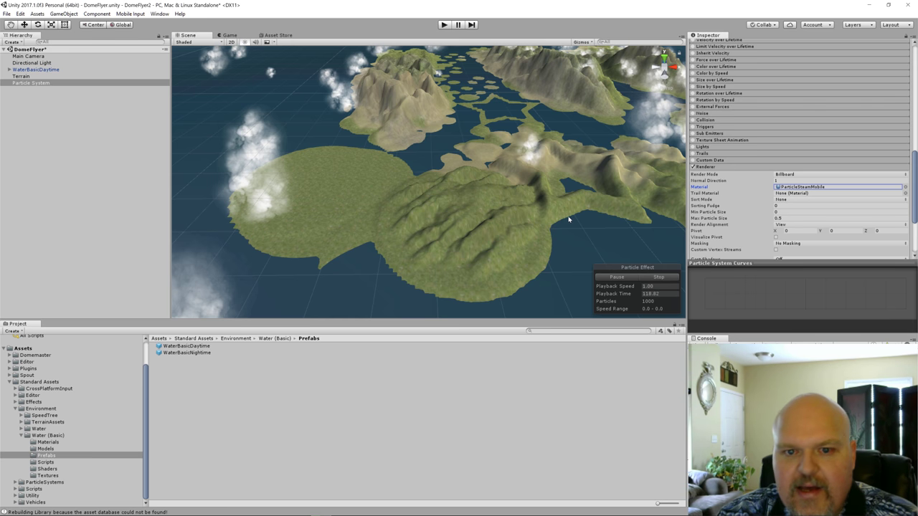
pyautogui.scroll(-10, 566, 179)
pyautogui.scroll(10, 570, 217)
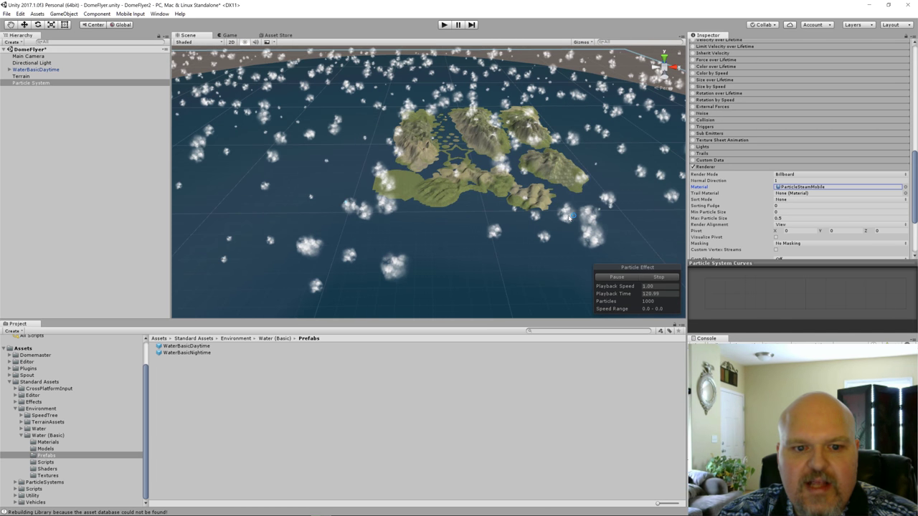
pyautogui.keyDown('alt'); pyautogui.moveTo(594, 219); pyautogui.dragTo(451, 210); pyautogui.keyUp('alt')
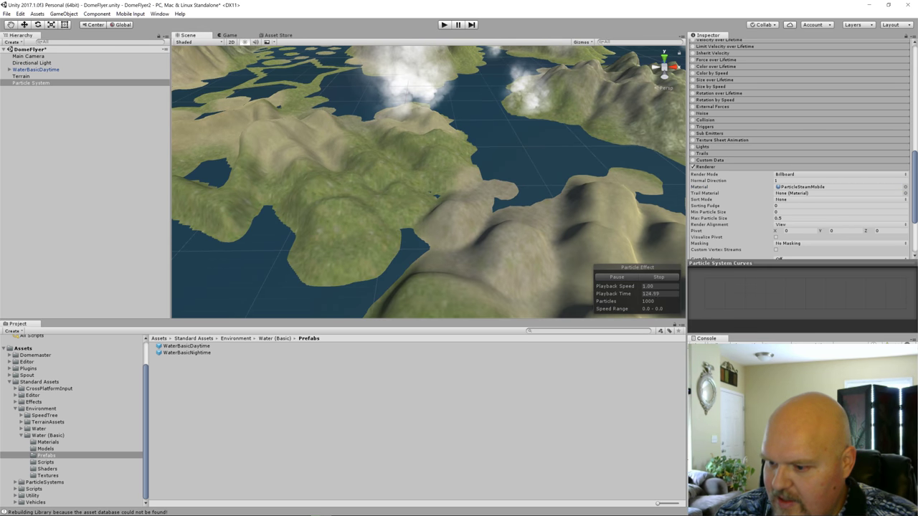
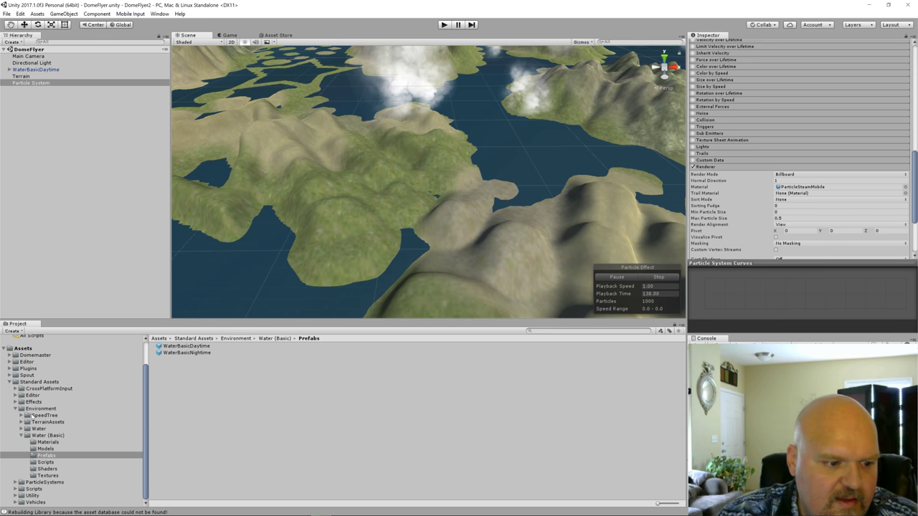
# - Expand Vehicles > Aircraft and show the Prefabs folder's four aircraft prefabs
pyautogui.click(16, 501)
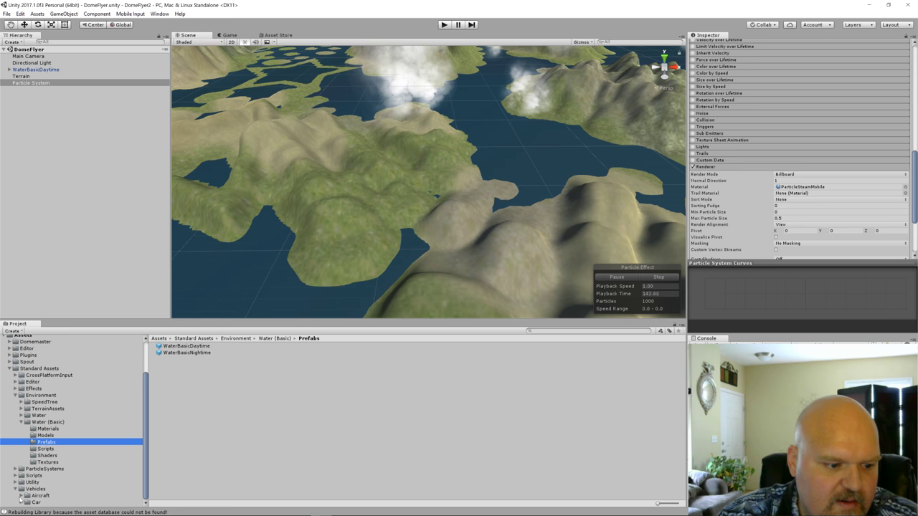
pyautogui.click(21, 495)
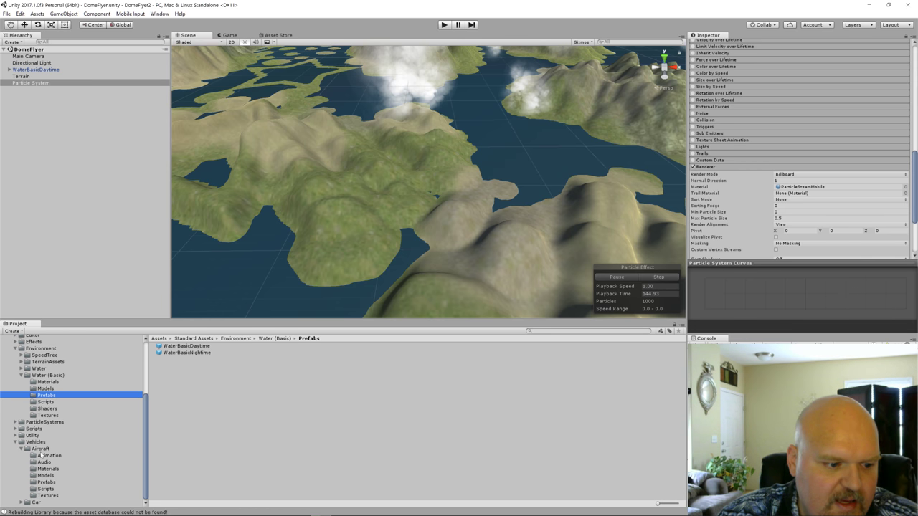
pyautogui.click(45, 483)
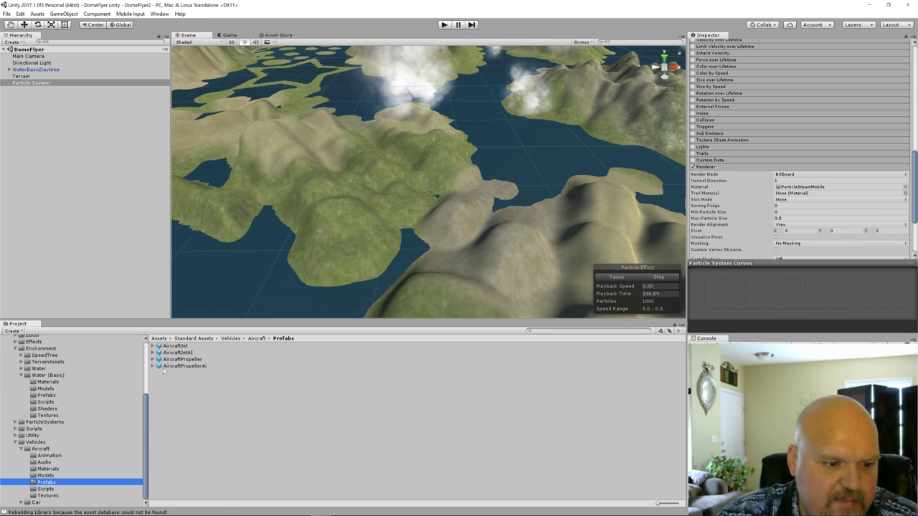
pyautogui.click(84, 239)
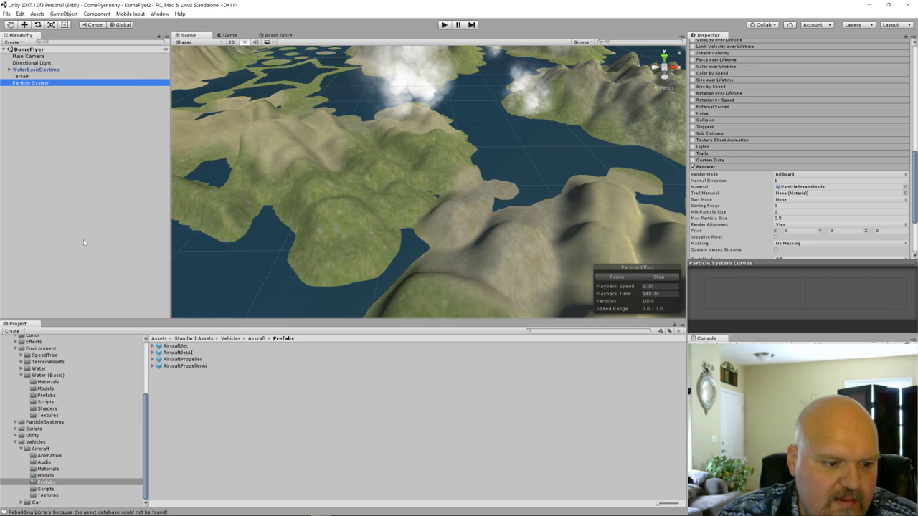
pyautogui.click(42, 170)
# - Drop the AircraftPropeller prefab into the Hierarchy and frame it in the Scene view
pyautogui.moveTo(41, 170); pyautogui.dragTo(41, 172)
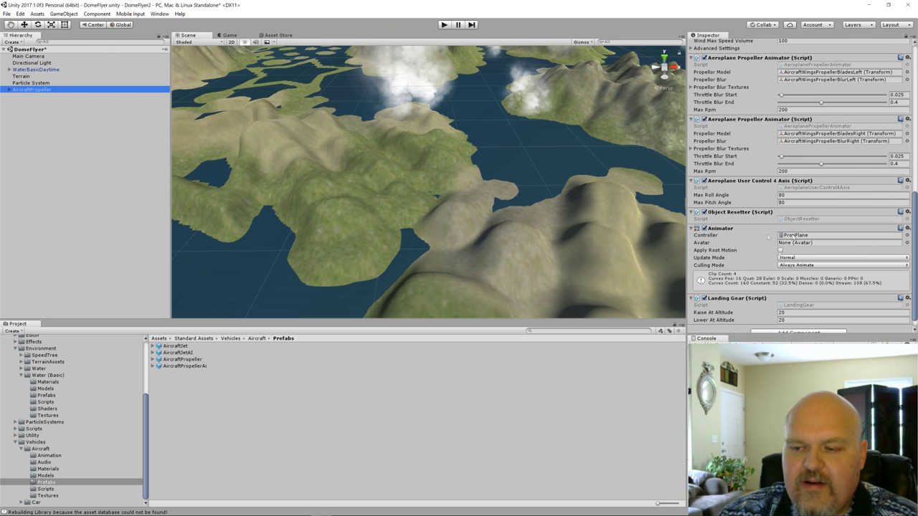
pyautogui.scroll(10, 823, 164)
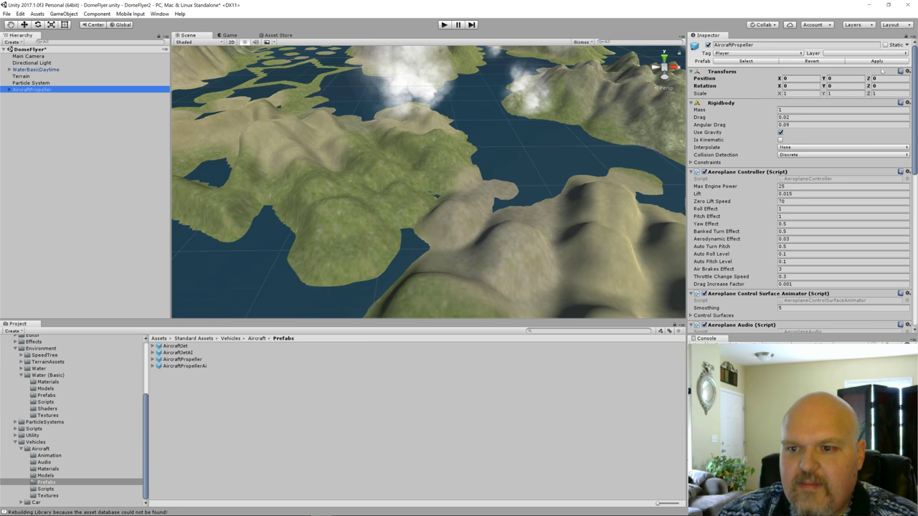
pyautogui.doubleClick(32, 90)
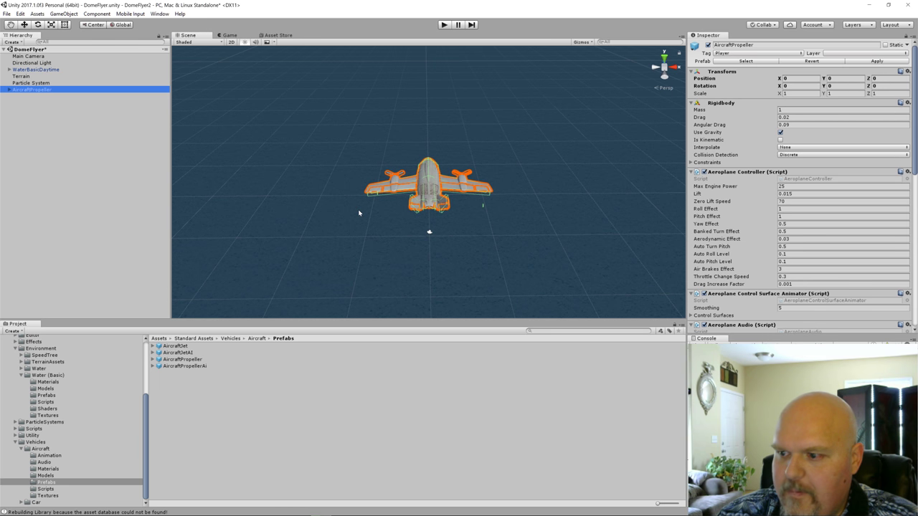
pyautogui.scroll(-10, 738, 267)
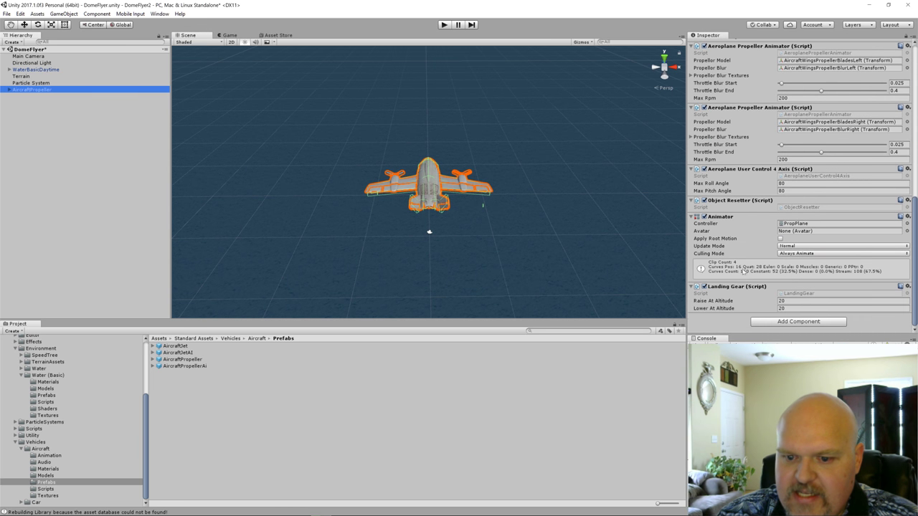
# - Search 'audiolist' in Add Component and attach an Audio Listener to AircraftPropeller
pyautogui.click(800, 322)
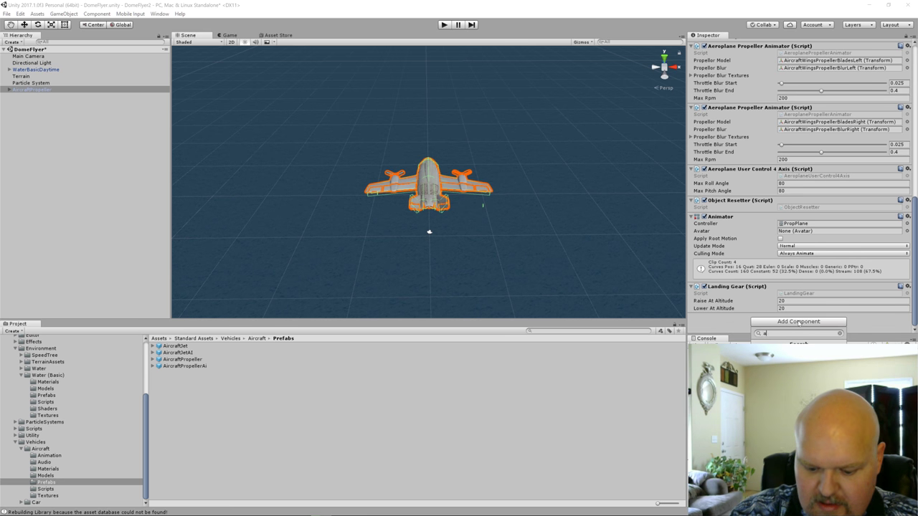
pyautogui.write('audio')
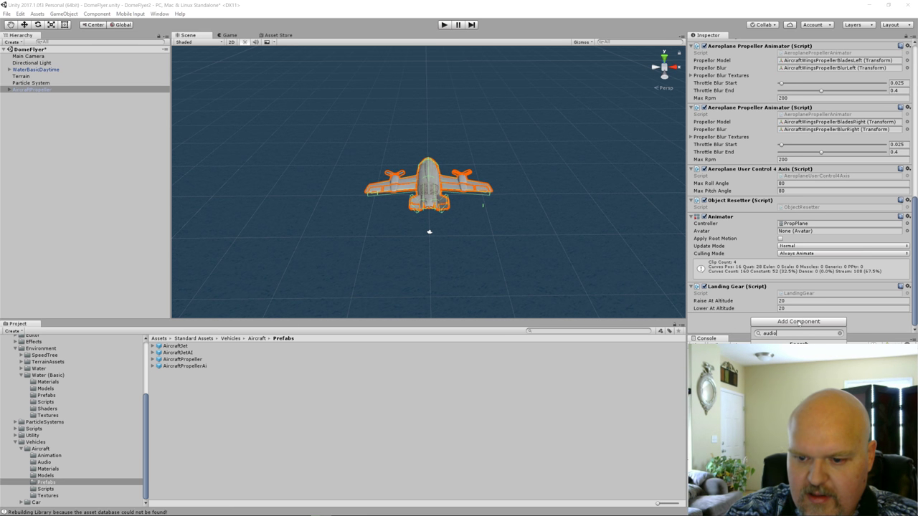
pyautogui.hotkey('ctrl', 'a')
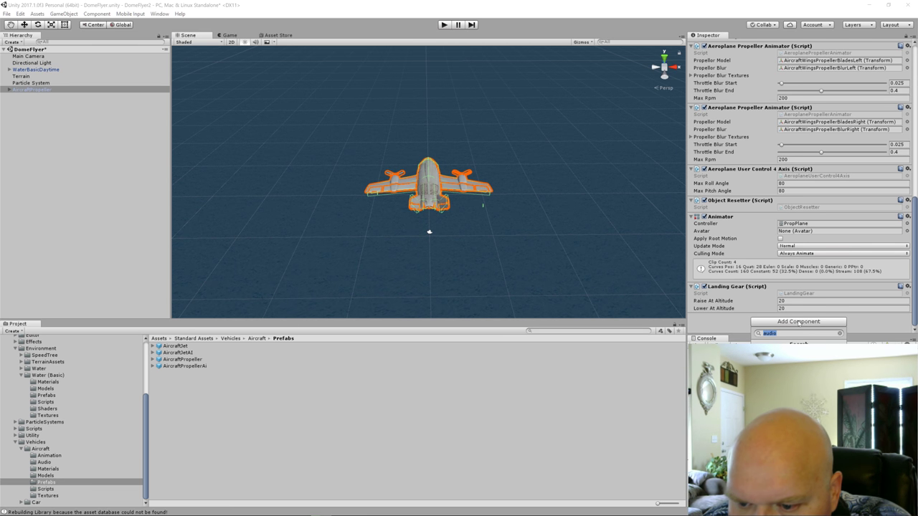
pyautogui.press('BackSpace')
pyautogui.write('audiolist')
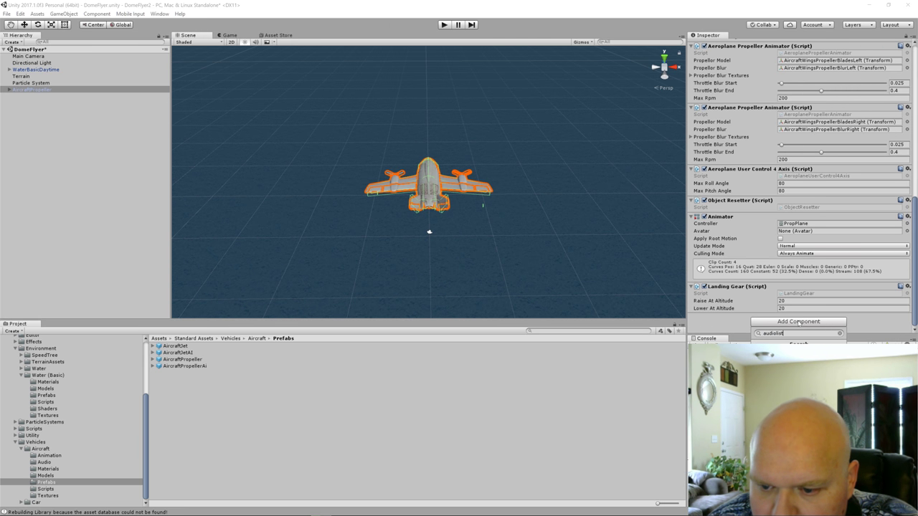
pyautogui.click(863, 334)
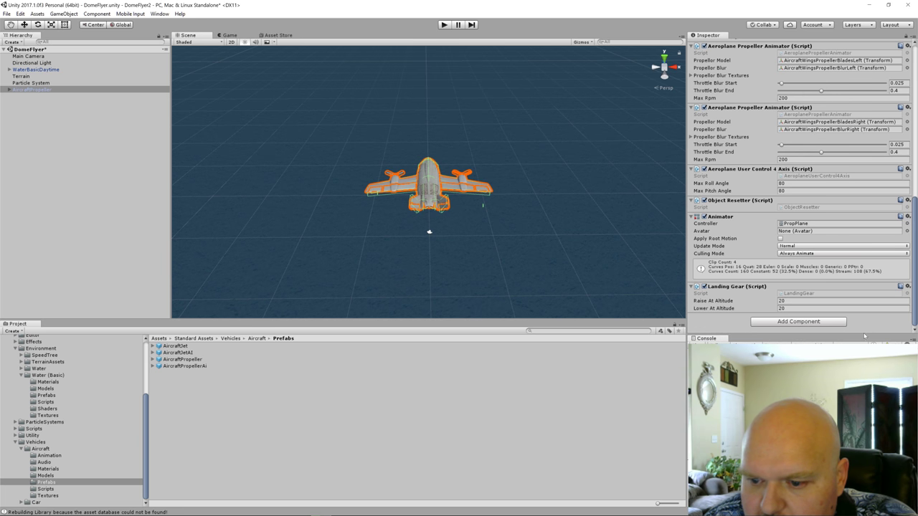
pyautogui.moveTo(864, 325); pyautogui.dragTo(865, 261)
pyautogui.scroll(-3, 842, 240)
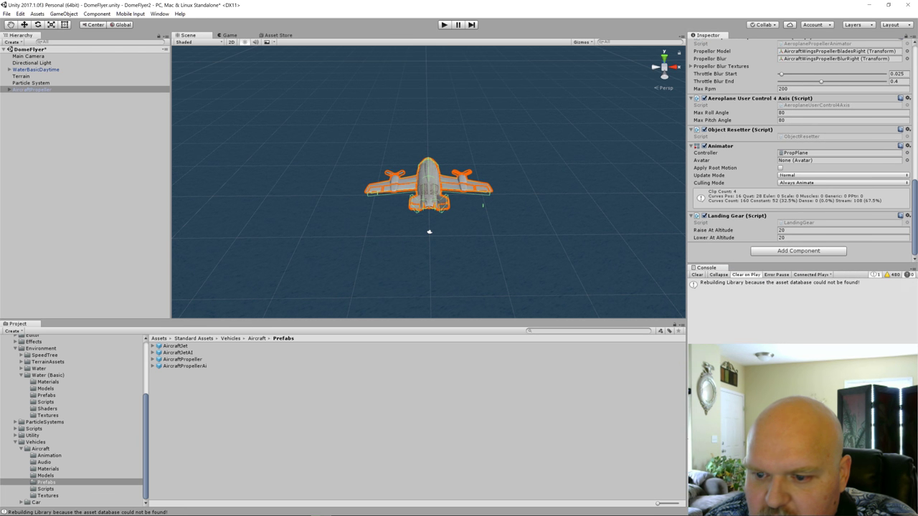
pyautogui.click(816, 252)
pyautogui.click(800, 283)
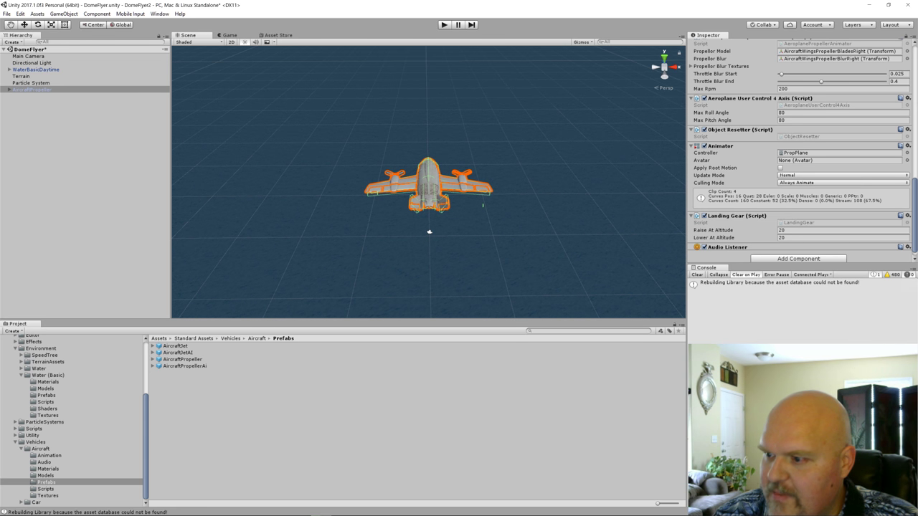
pyautogui.scroll(15, 801, 190)
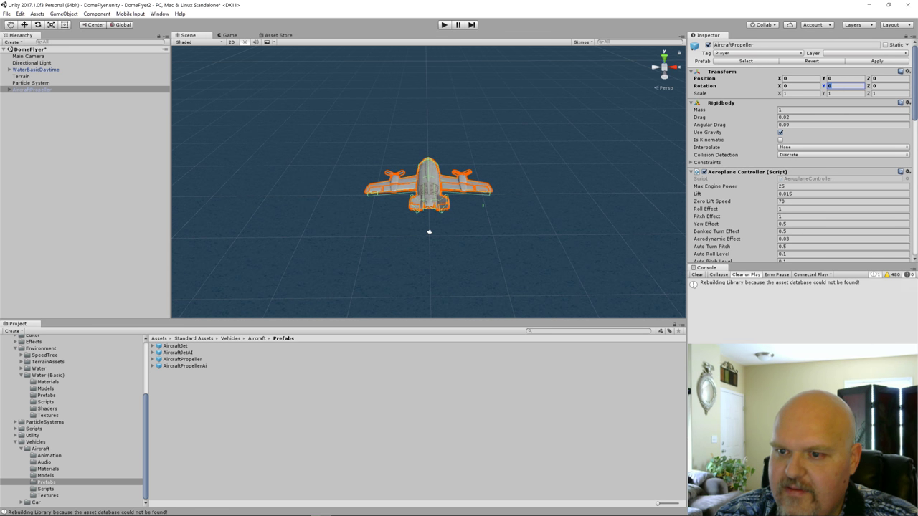
# - Set the AircraftPropeller's Transform Position Y to 500
pyautogui.click(843, 78)
pyautogui.write('500')
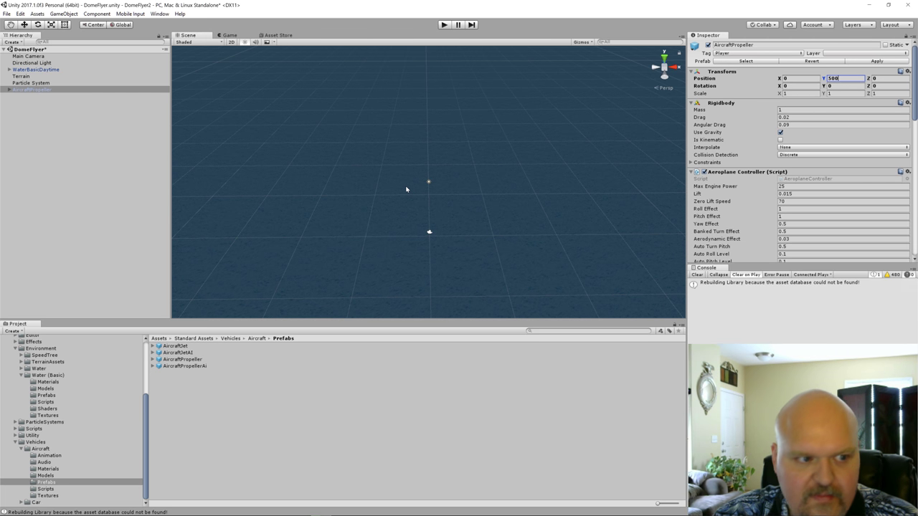
pyautogui.write('f')
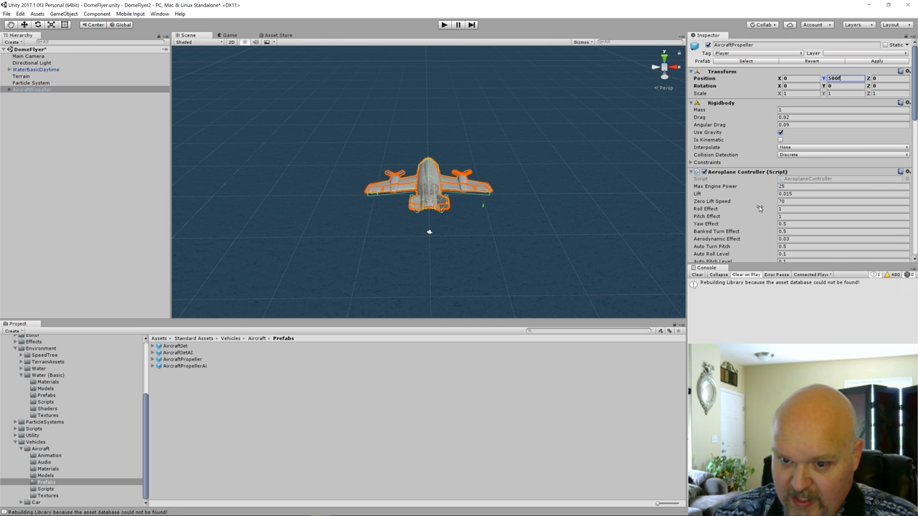
pyautogui.scroll(-10, 757, 208)
pyautogui.scroll(-1, 748, 207)
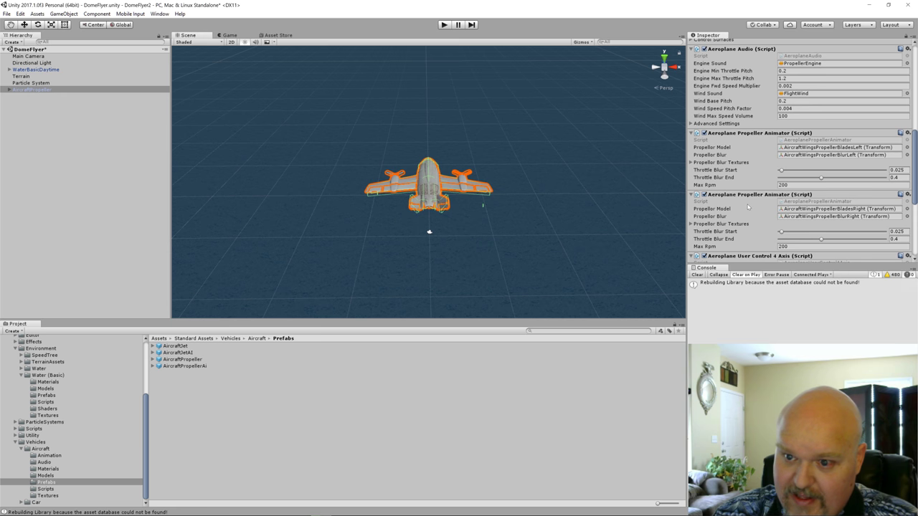
pyautogui.scroll(-5, 747, 207)
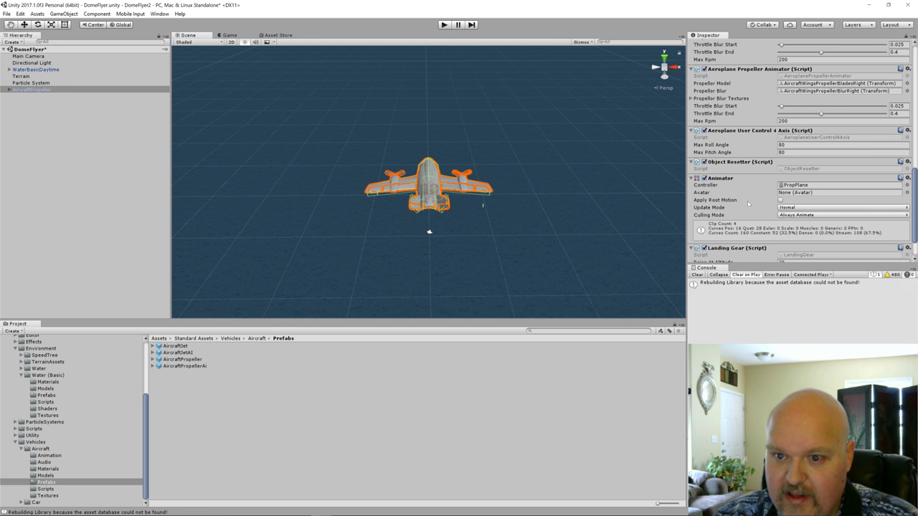
pyautogui.scroll(1, 743, 140)
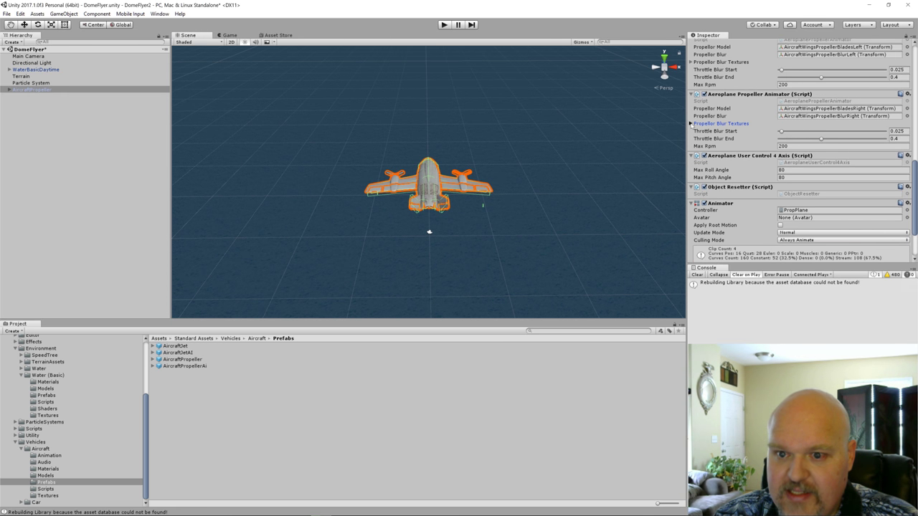
# - Fill one propeller's blur Elements 0–2 with AircraftPropellerBlur01, 02 and 03 GreyAlbedo
pyautogui.click(693, 124)
pyautogui.click(690, 61)
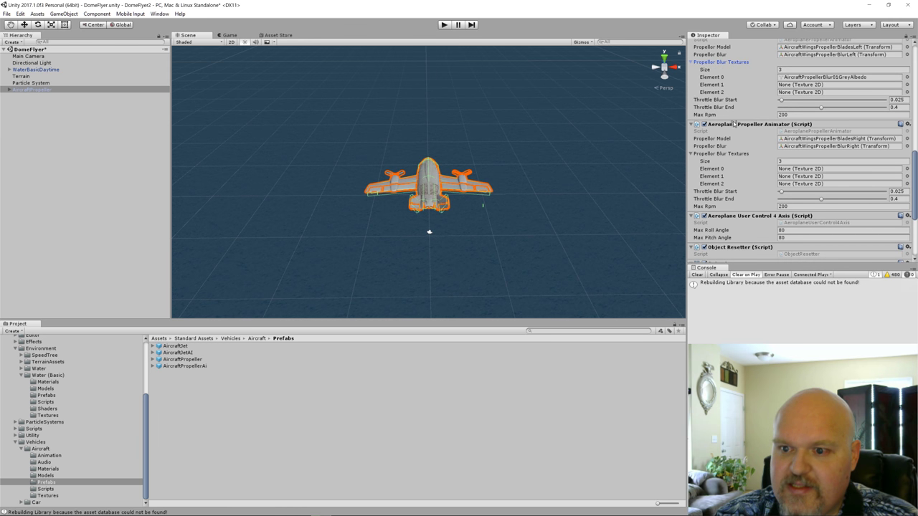
pyautogui.click(8, 90)
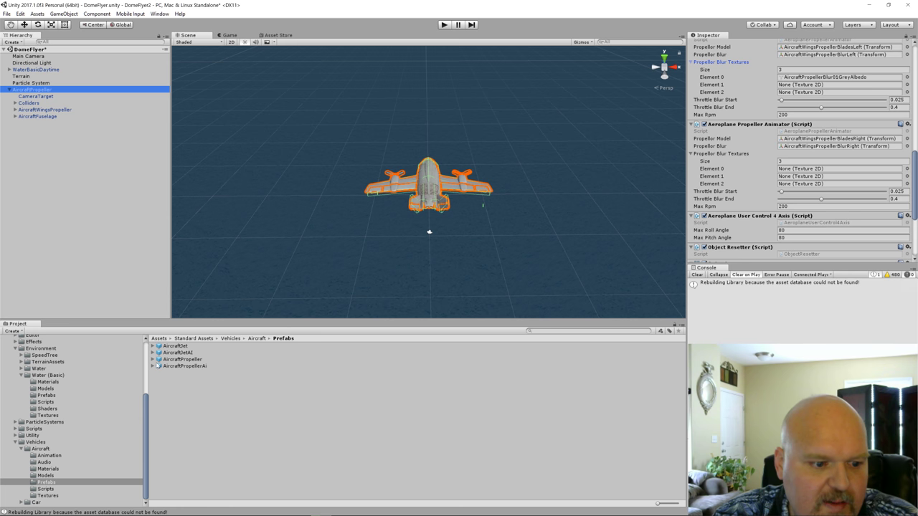
pyautogui.click(46, 495)
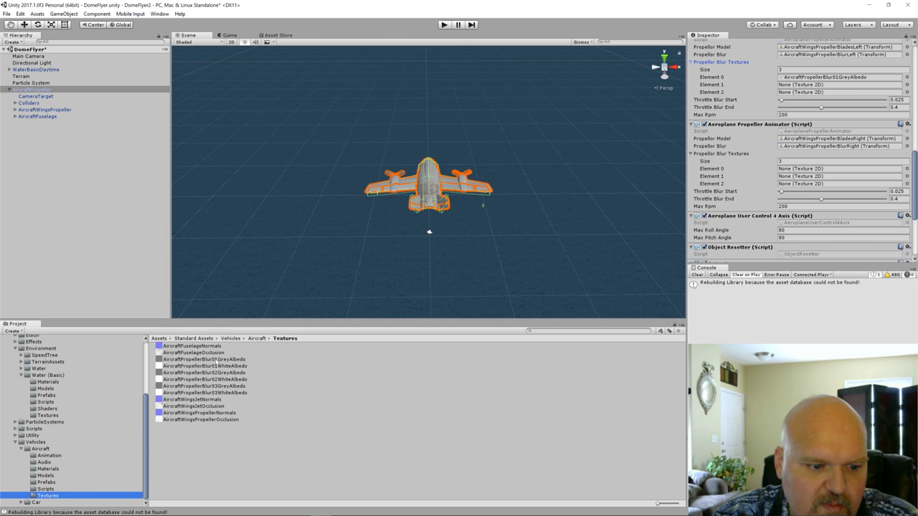
pyautogui.moveTo(203, 362); pyautogui.dragTo(818, 169)
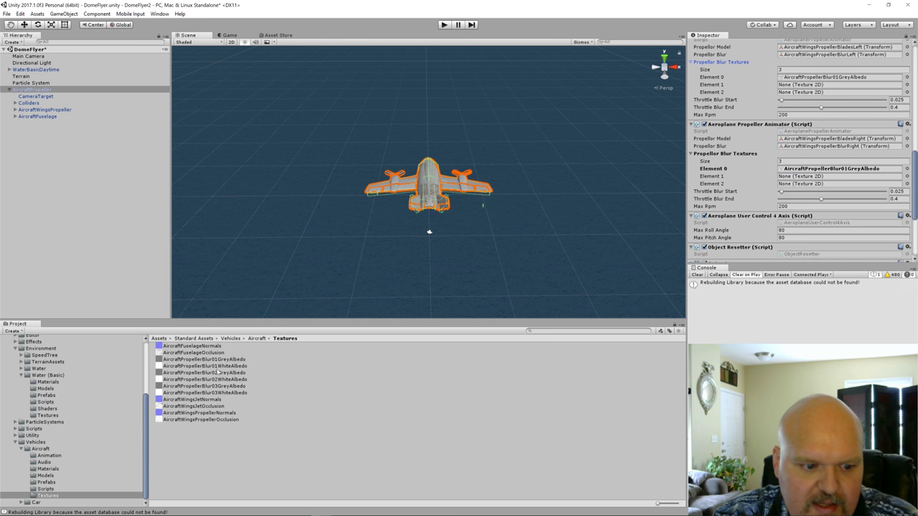
pyautogui.moveTo(218, 372); pyautogui.dragTo(803, 176)
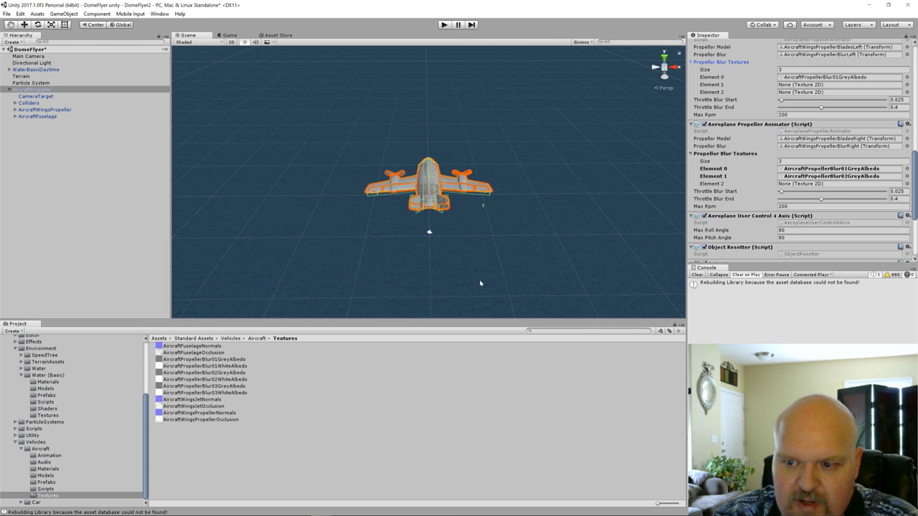
pyautogui.moveTo(230, 386); pyautogui.dragTo(812, 184)
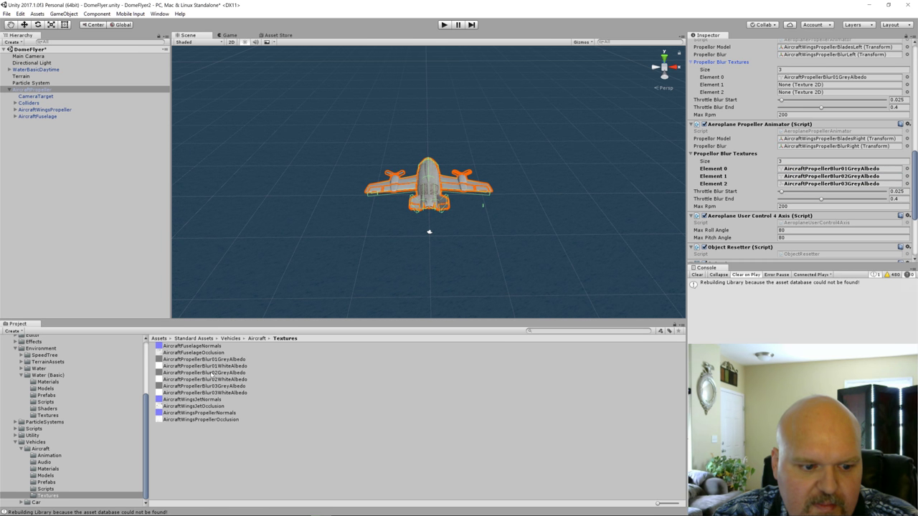
# - Assign Blur02 and Blur03 GreyAlbedo to the left propeller's Elements 1 and 2
pyautogui.moveTo(208, 372); pyautogui.dragTo(828, 84)
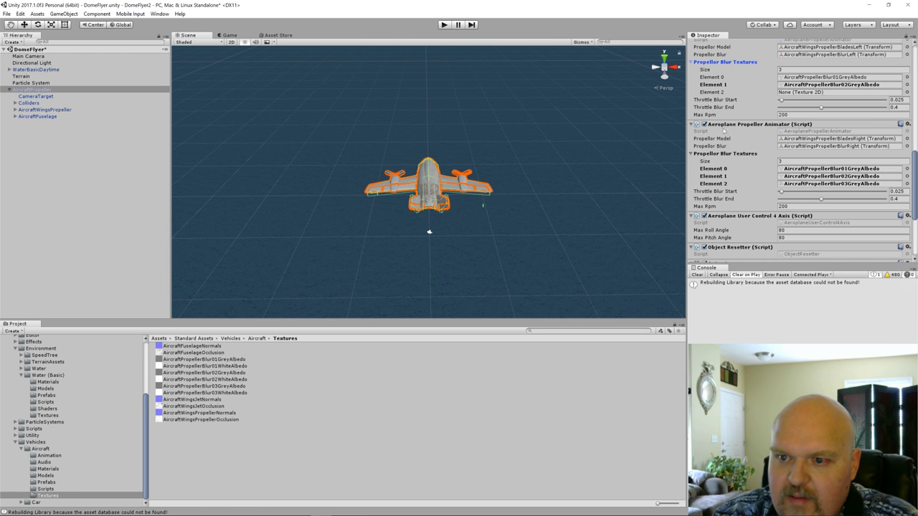
pyautogui.click(284, 393)
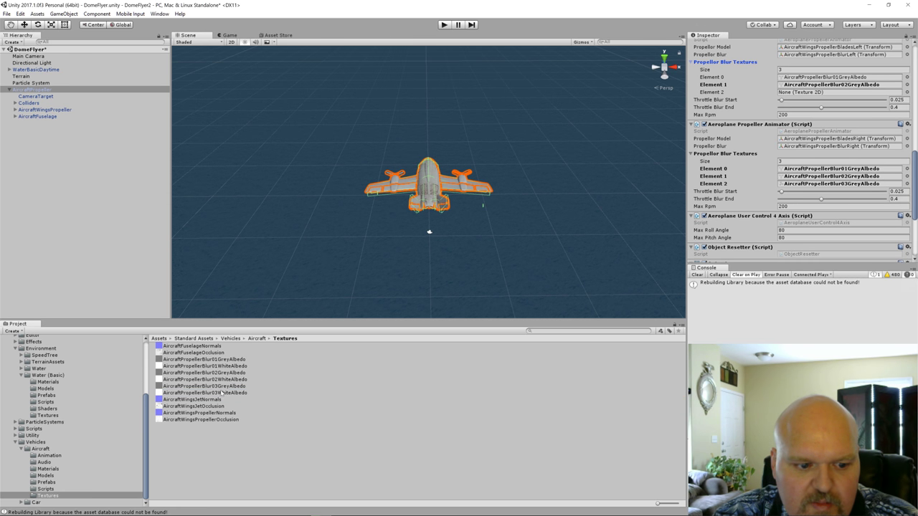
pyautogui.moveTo(218, 392); pyautogui.dragTo(812, 93)
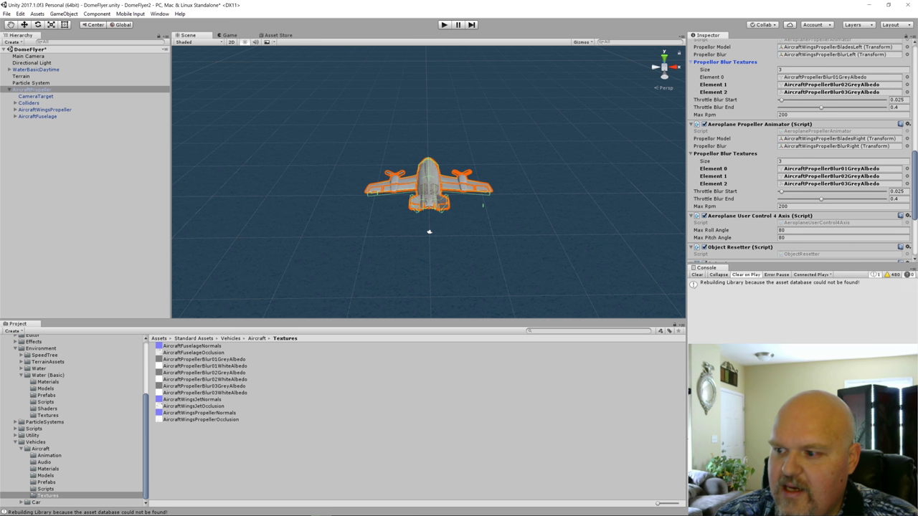
# - Add an Explosive script with Size Multiplier 10 and Reset Time Delay 1
pyautogui.scroll(-4, 770, 245)
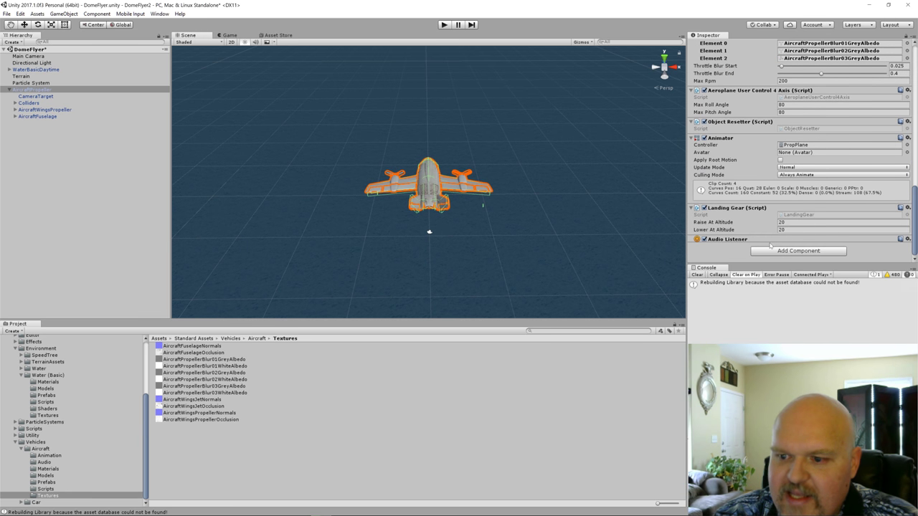
pyautogui.click(803, 251)
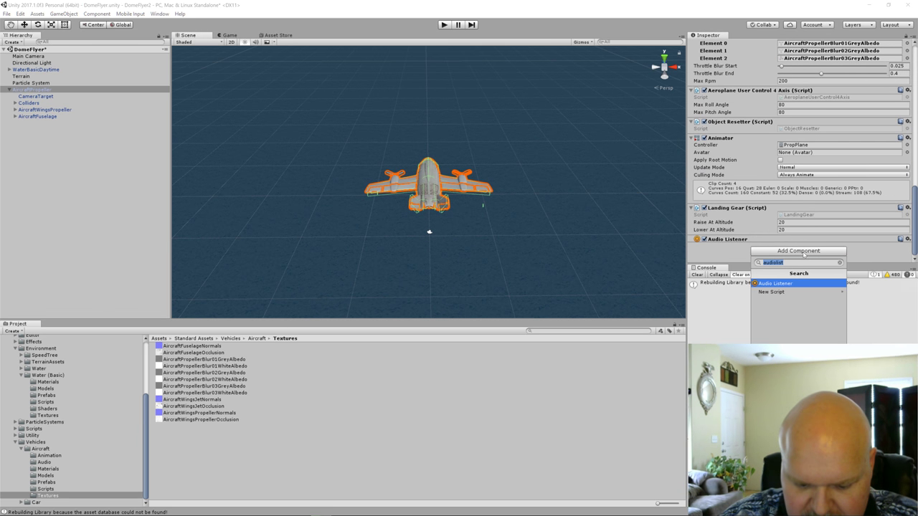
pyautogui.write('Explos')
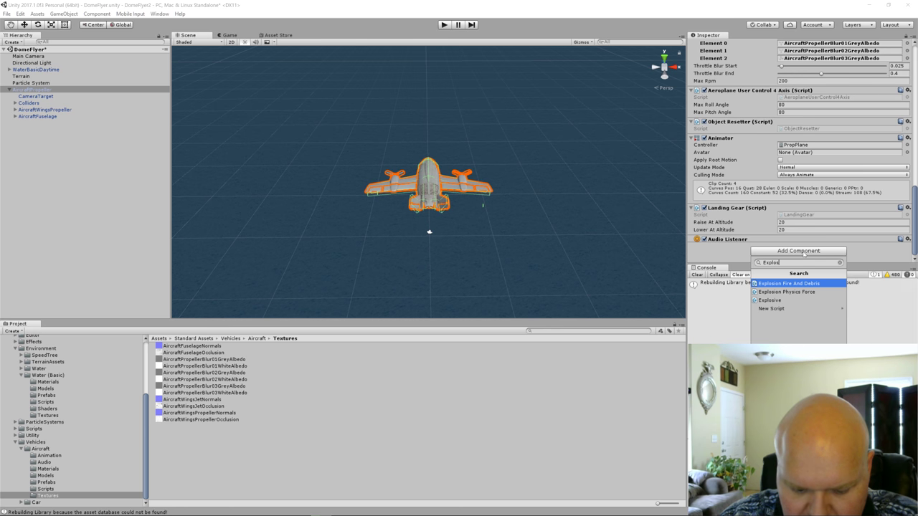
pyautogui.write('ive')
pyautogui.press('Return')
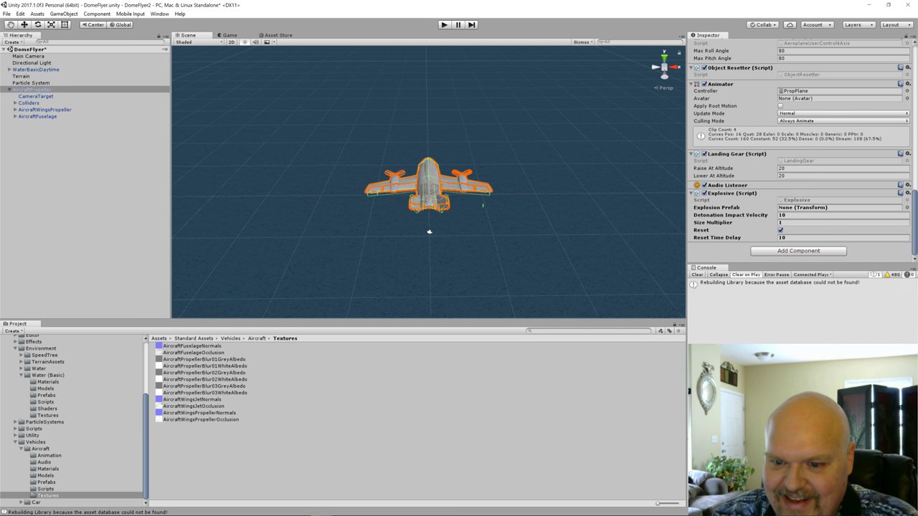
pyautogui.click(842, 222)
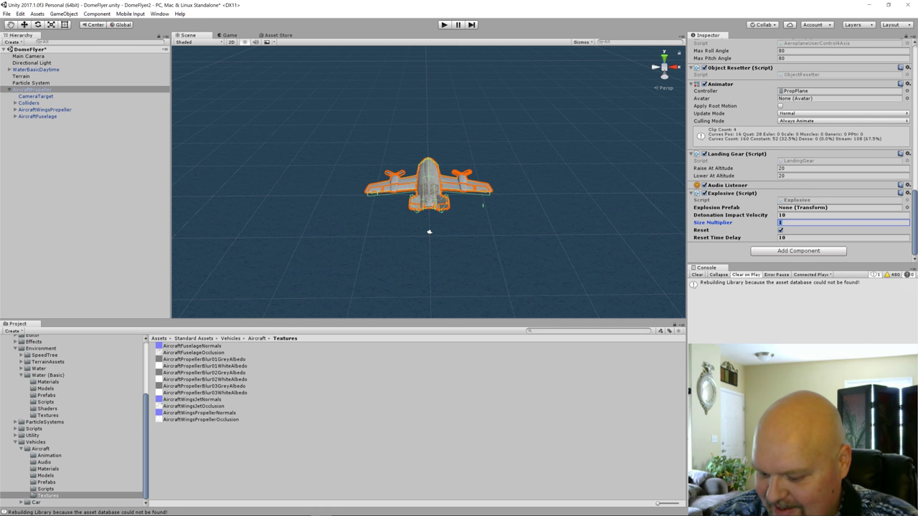
pyautogui.write('10')
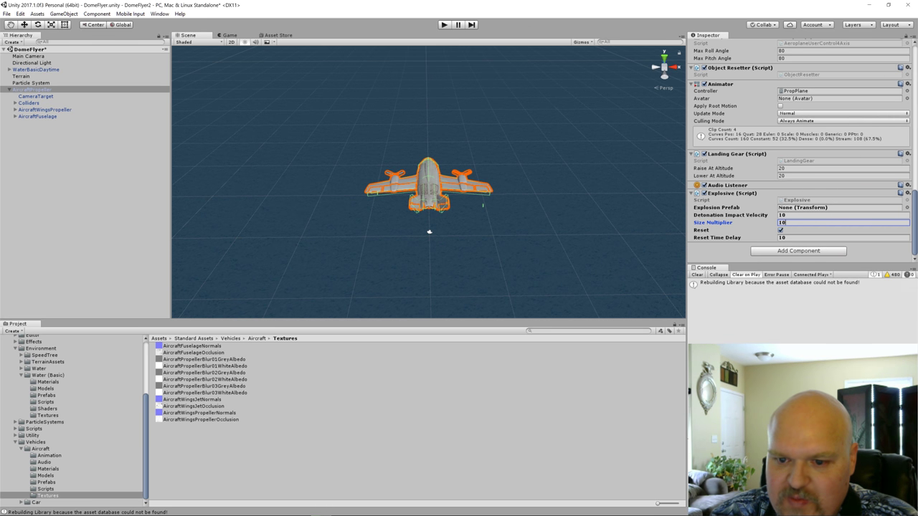
pyautogui.click(825, 238)
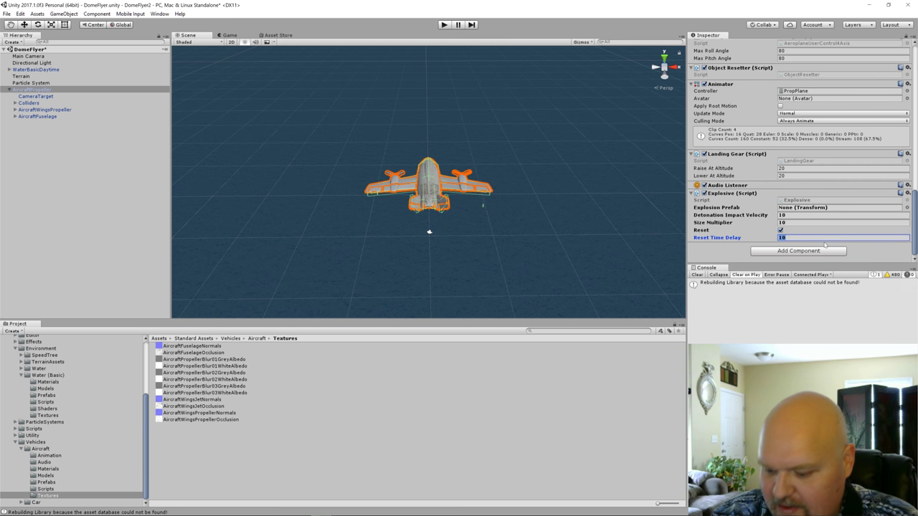
pyautogui.write('1')
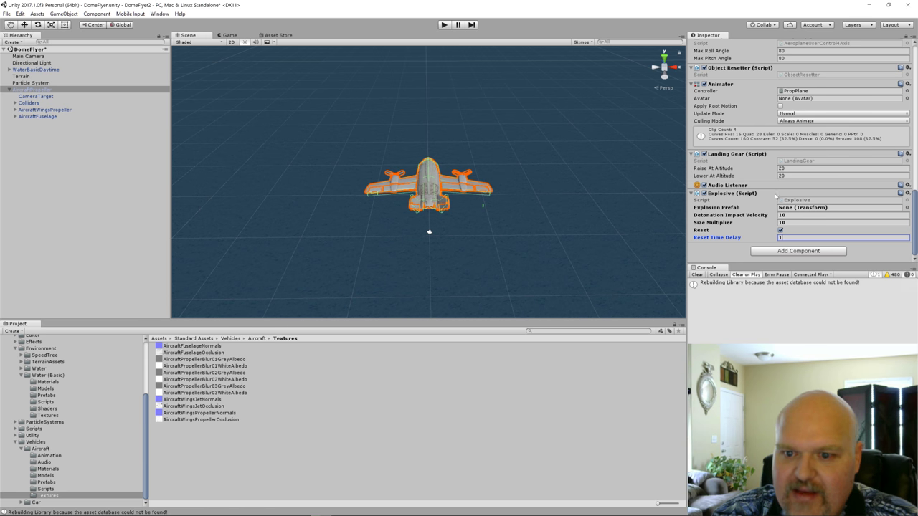
# - Assign the ParticleSystems Explosion prefab as the Explosion Prefab and save the scene
pyautogui.scroll(3, 775, 196)
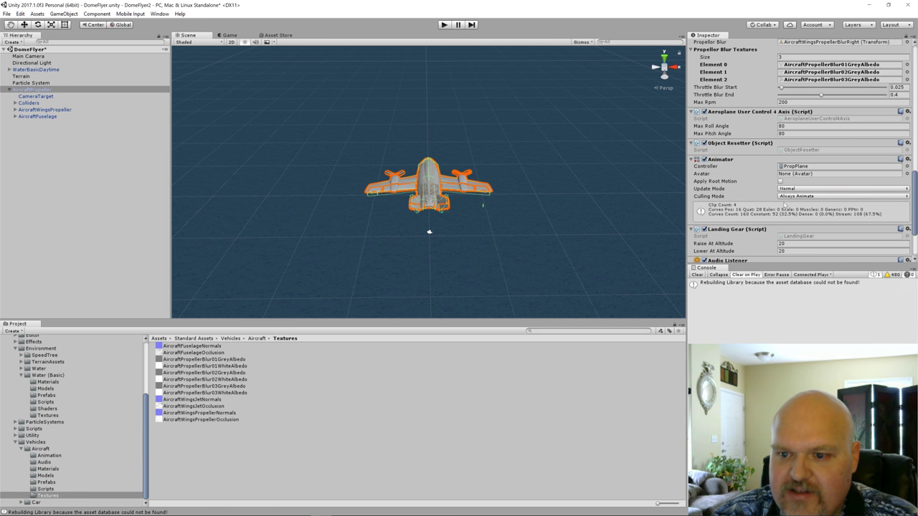
pyautogui.scroll(-3, 783, 205)
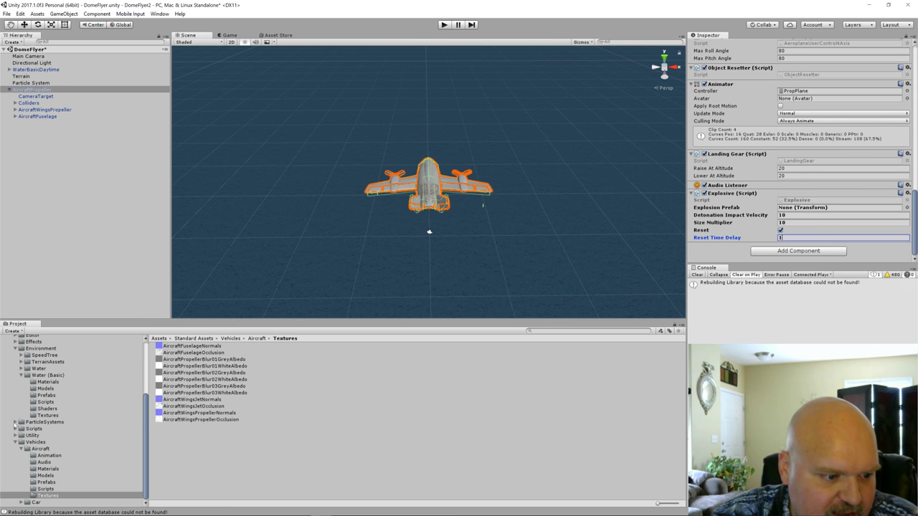
pyautogui.click(16, 422)
pyautogui.click(38, 435)
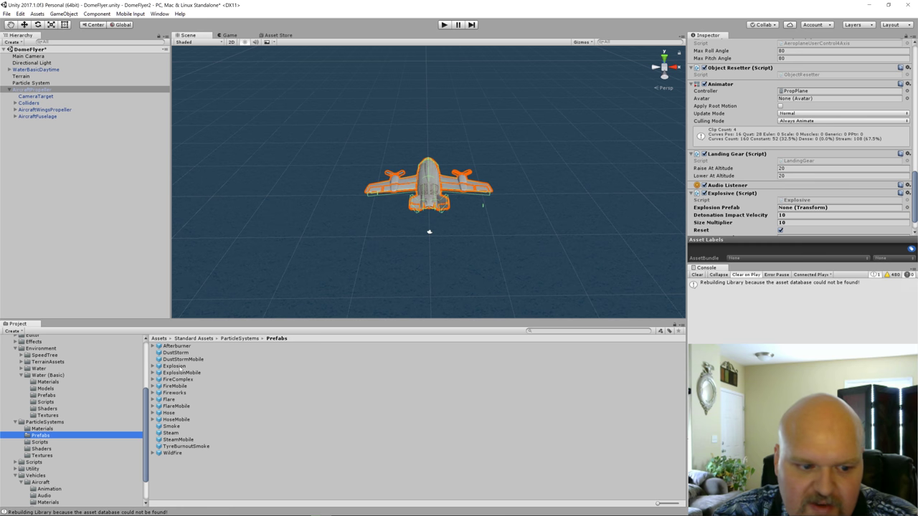
pyautogui.moveTo(175, 367); pyautogui.dragTo(820, 210)
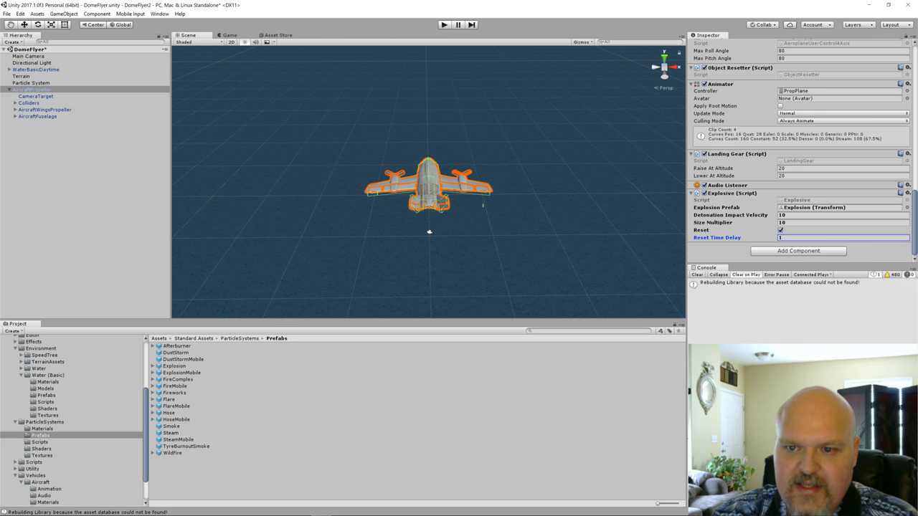
pyautogui.hotkey('ctrl', 's')
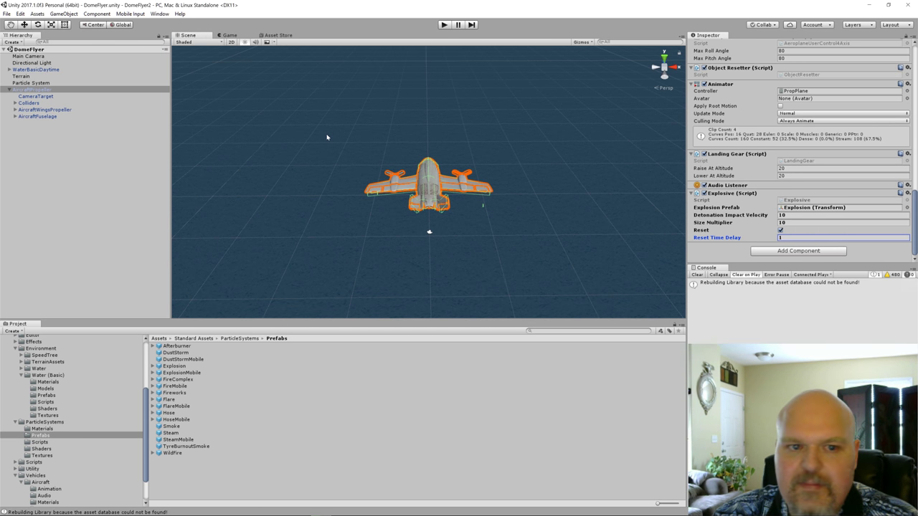
# - In Window > Lighting > Settings, enable Fog with a light grey colour
pyautogui.click(159, 14)
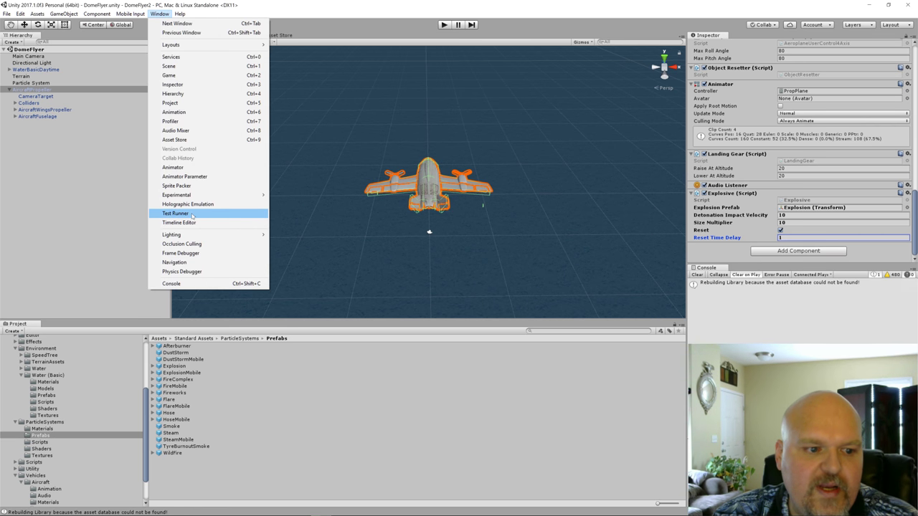
pyautogui.moveTo(237, 235)
pyautogui.click(290, 235)
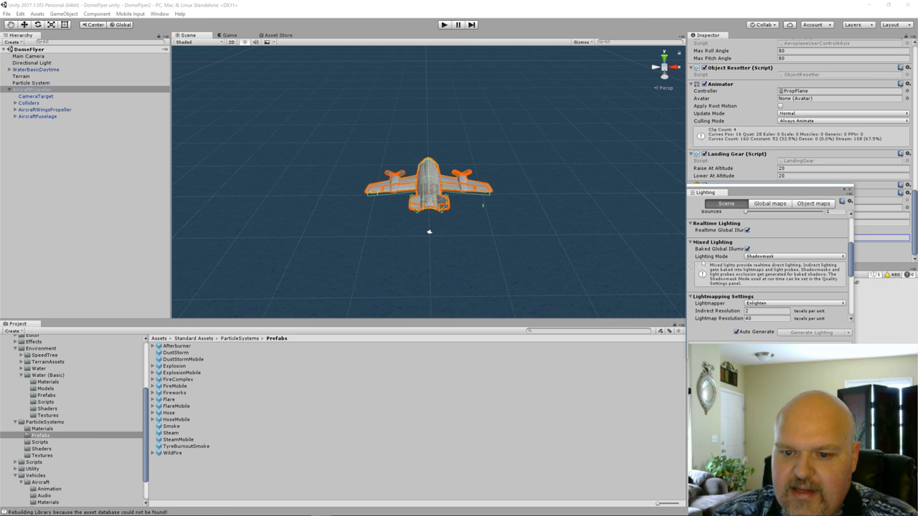
pyautogui.scroll(-5, 704, 266)
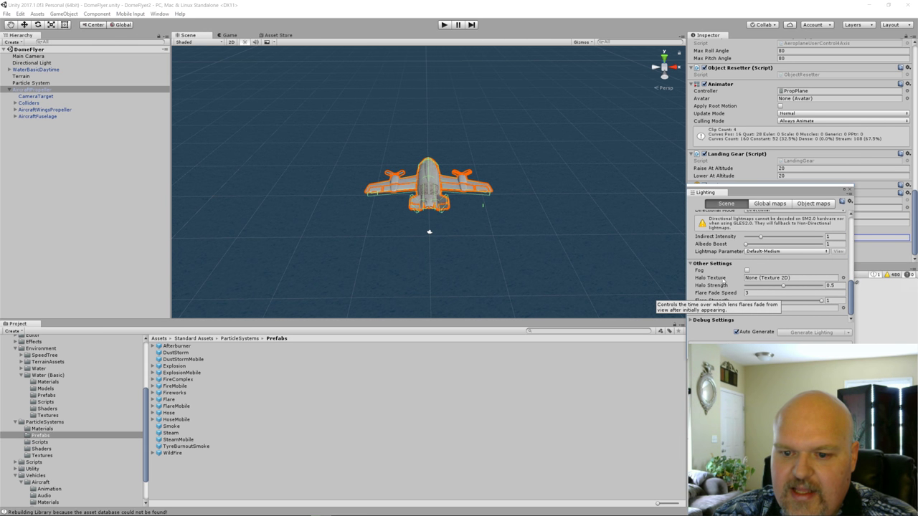
pyautogui.click(747, 270)
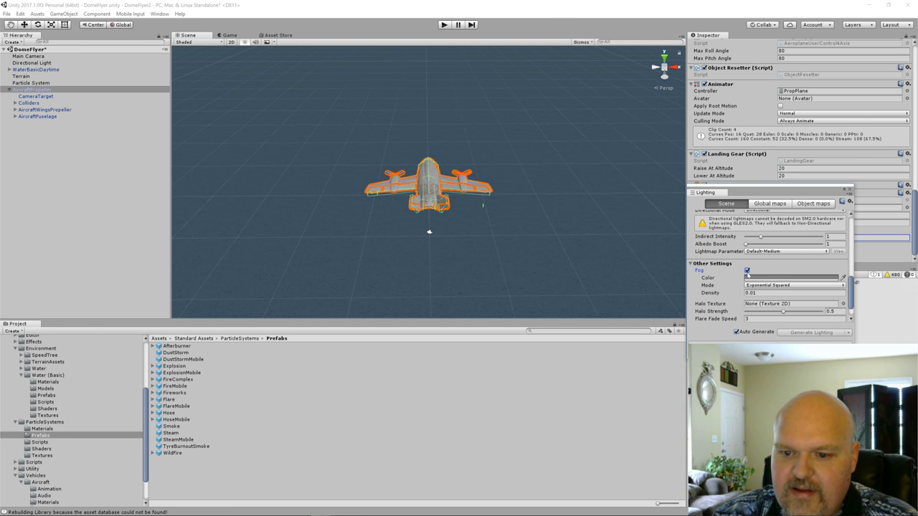
pyautogui.click(835, 277)
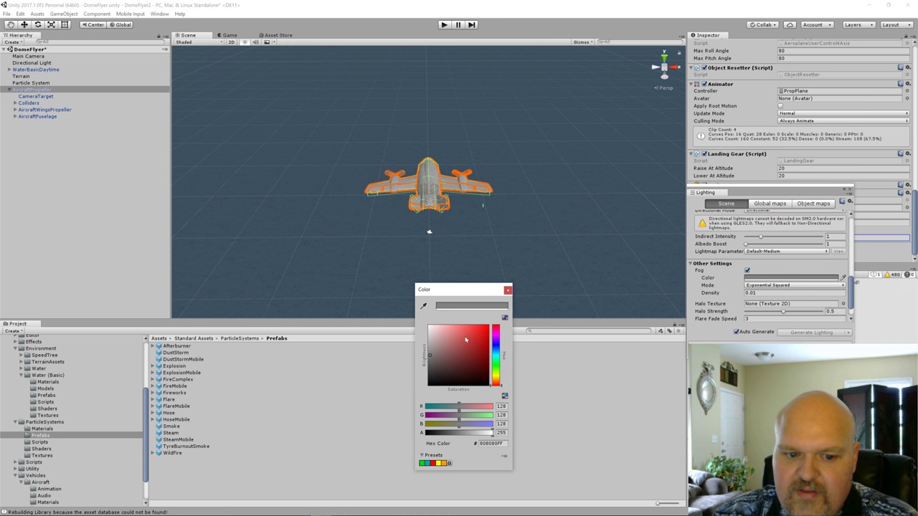
pyautogui.moveTo(465, 334); pyautogui.dragTo(421, 334)
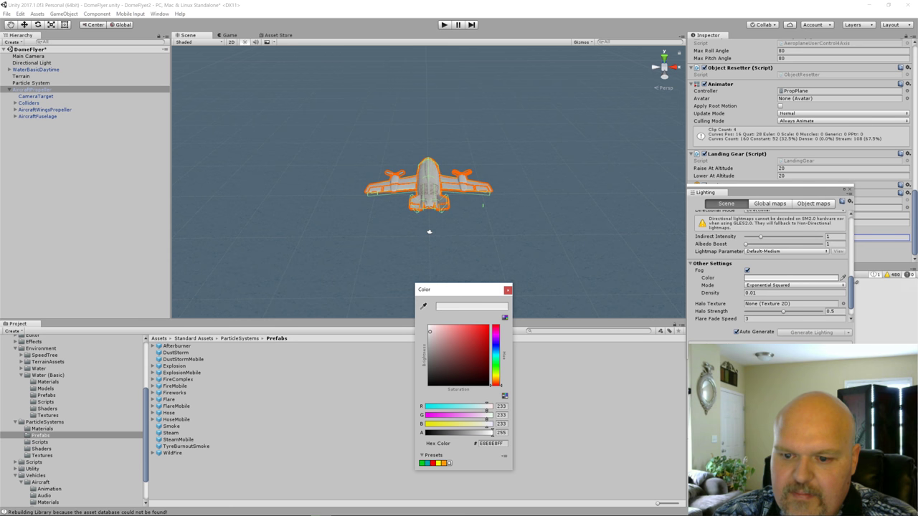
# - Set fog mode to Linear, Start 8000 and End 10000, then close Lighting
pyautogui.click(792, 285)
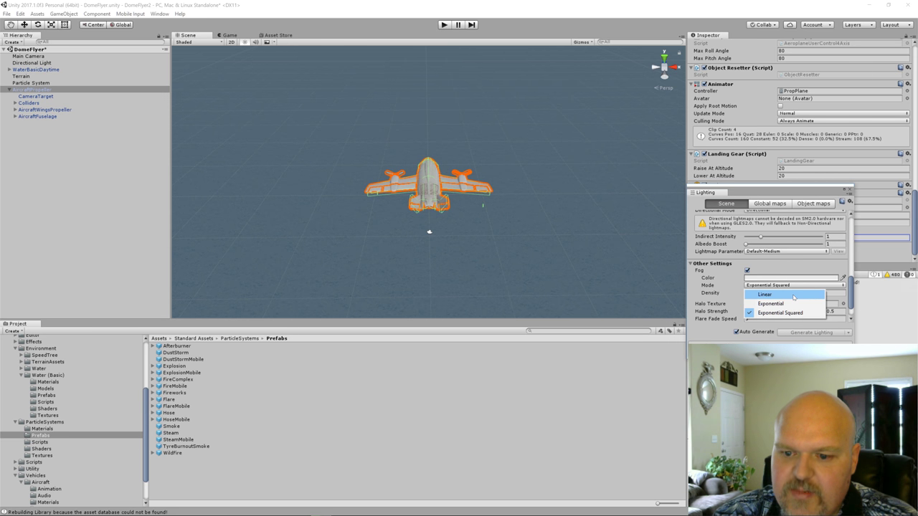
pyautogui.click(765, 293)
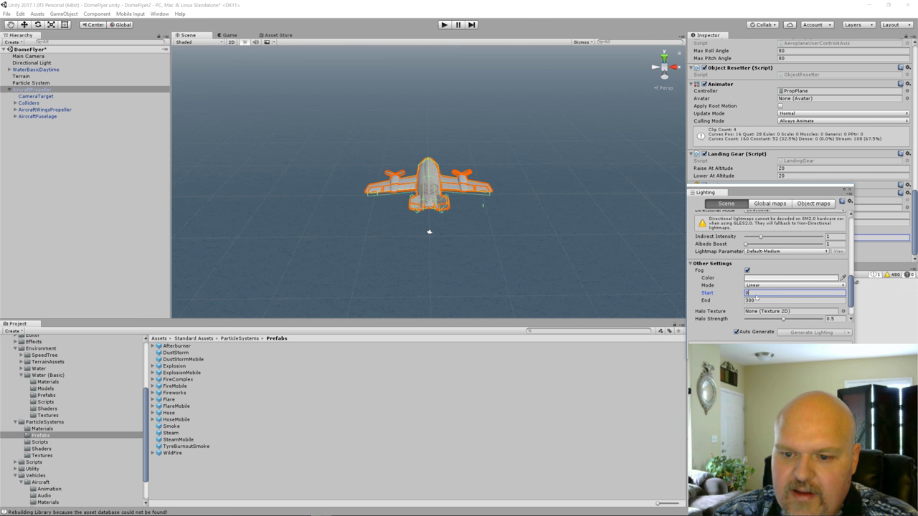
pyautogui.click(789, 293)
pyautogui.write('800')
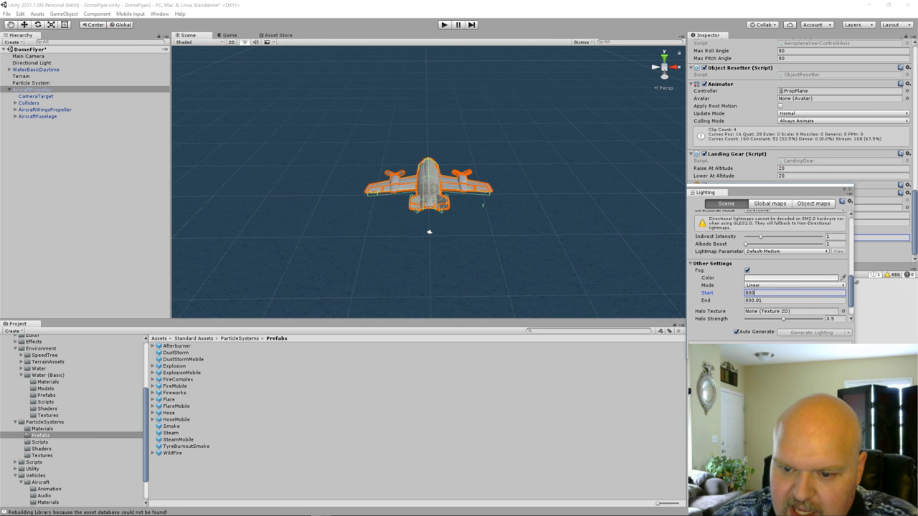
pyautogui.write('0')
pyautogui.press('Tab')
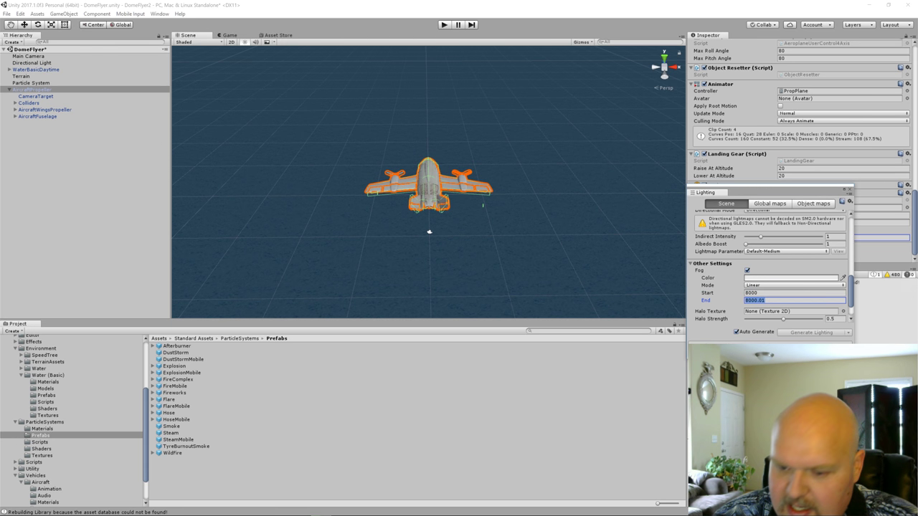
pyautogui.write('10000')
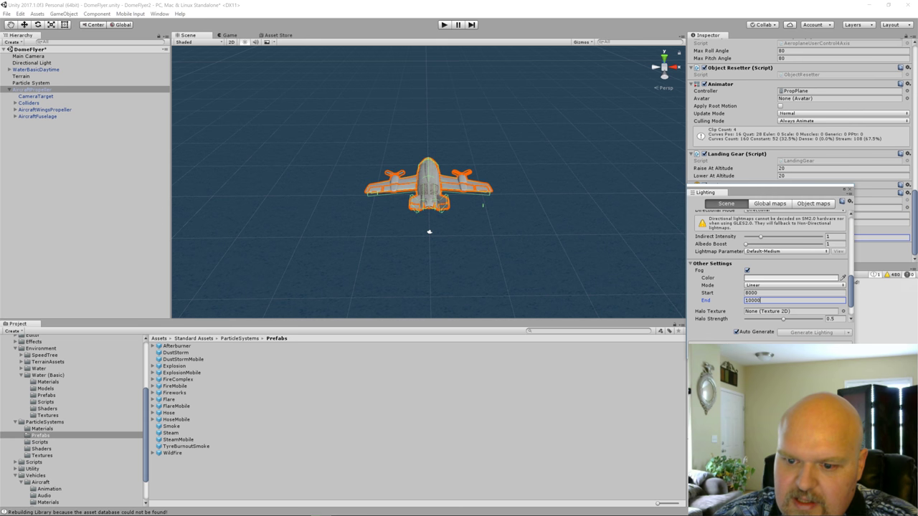
pyautogui.scroll(-2, 767, 258)
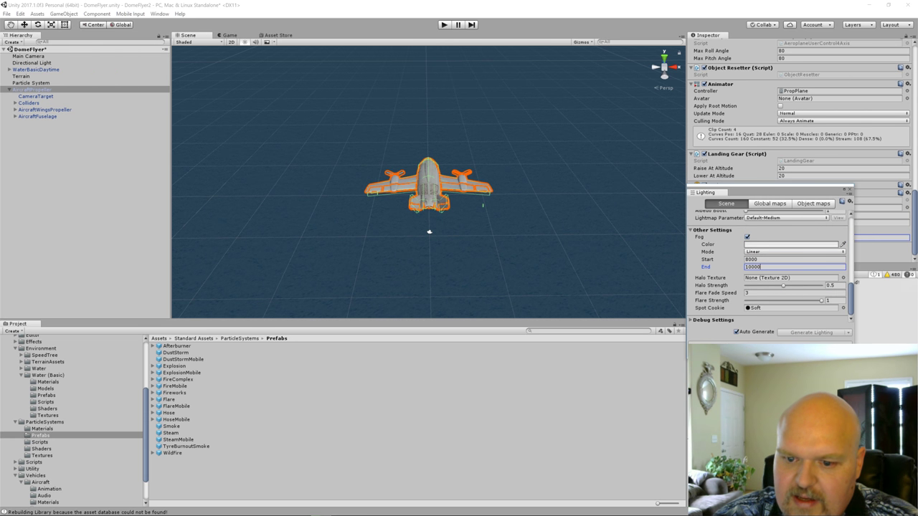
pyautogui.click(849, 191)
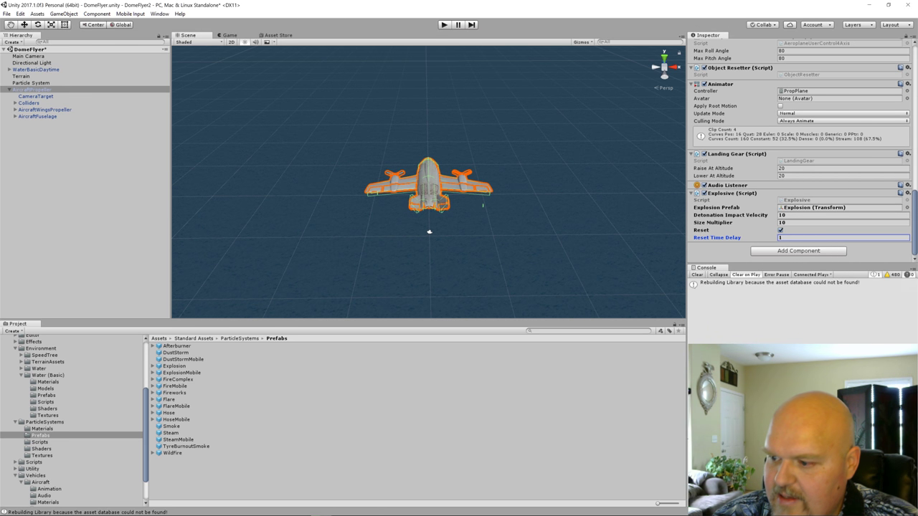
# - Parent Main Camera to AircraftPropeller at Position Y 10, Z -20
pyautogui.scroll(5, 731, 202)
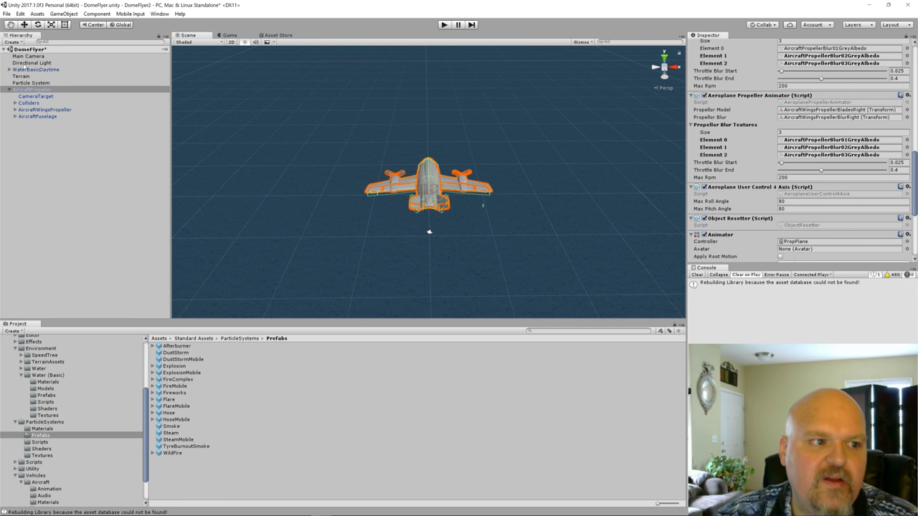
pyautogui.moveTo(34, 57); pyautogui.dragTo(38, 93)
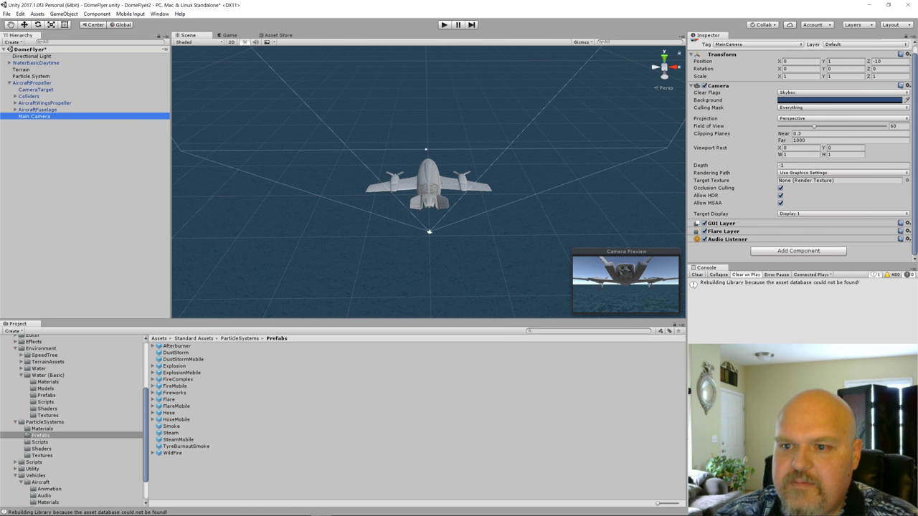
pyautogui.click(844, 61)
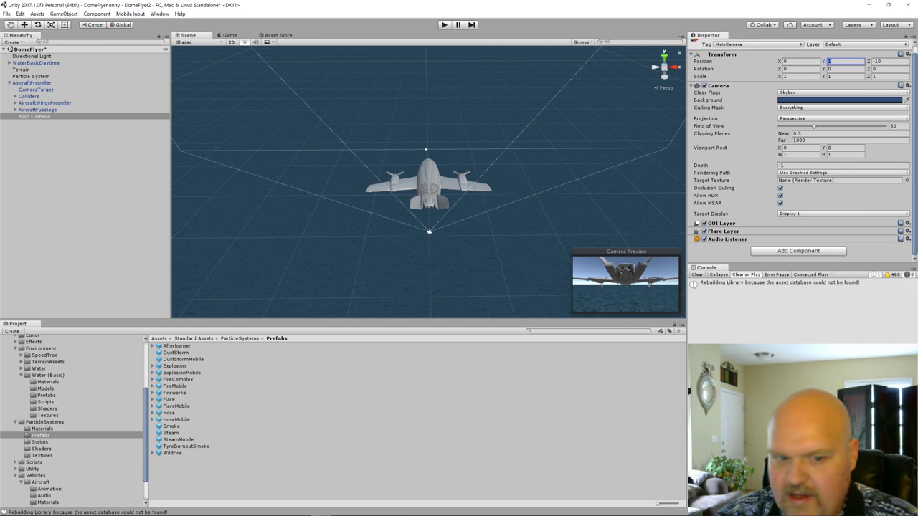
pyautogui.write('10')
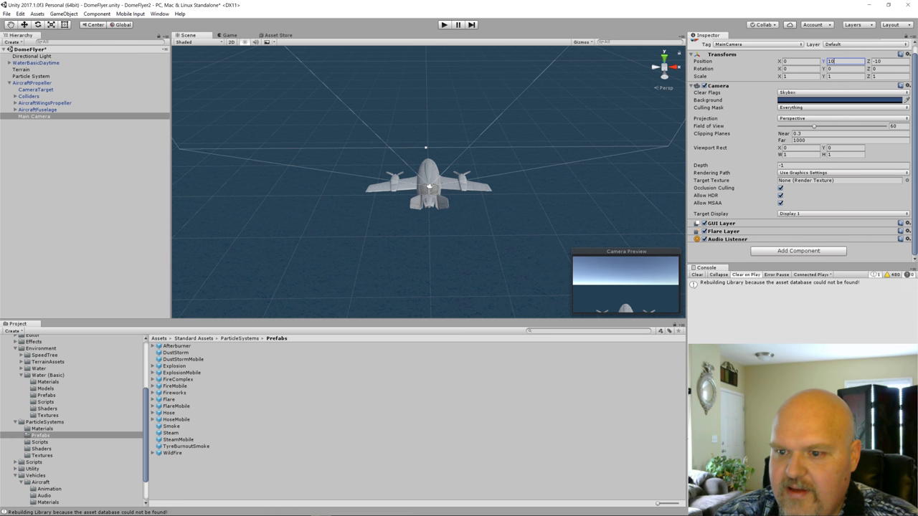
pyautogui.press('Tab')
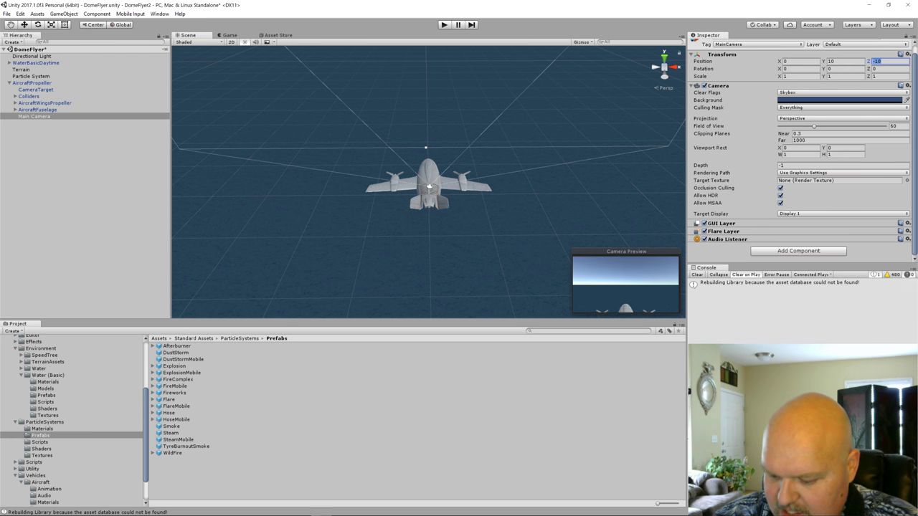
pyautogui.write('-20')
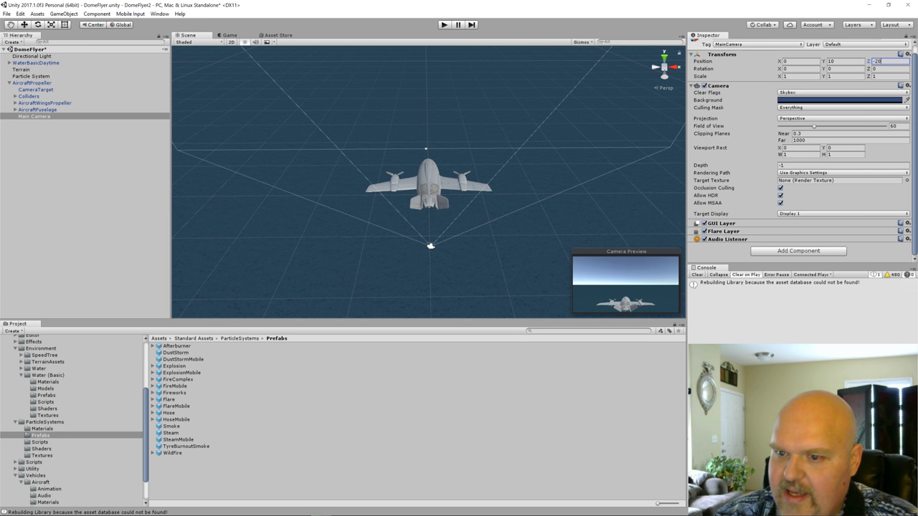
# - Set the camera's Field of View to 90 and far clipping to 10000, then save
pyautogui.click(892, 126)
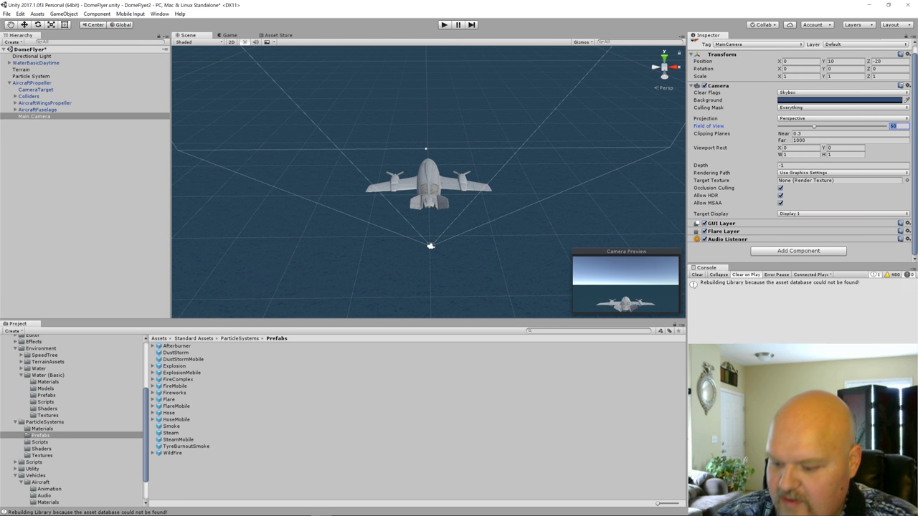
pyautogui.write('90')
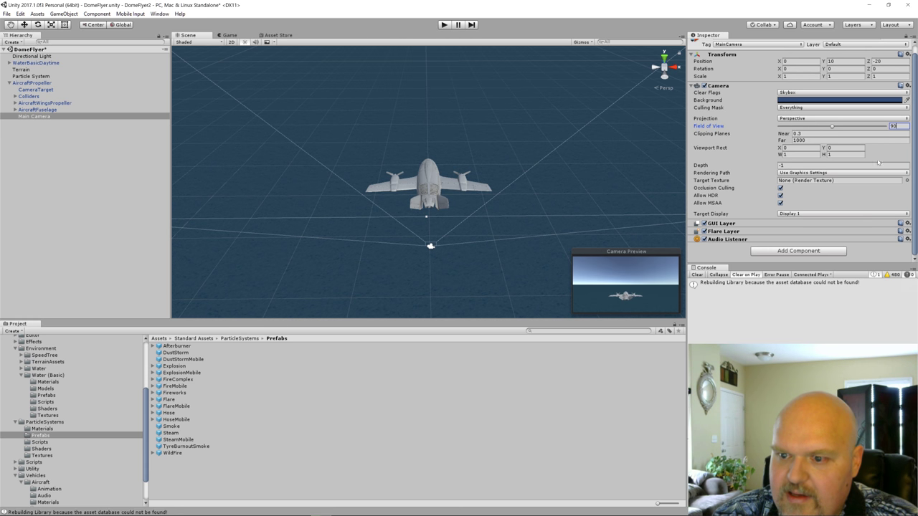
pyautogui.click(799, 140)
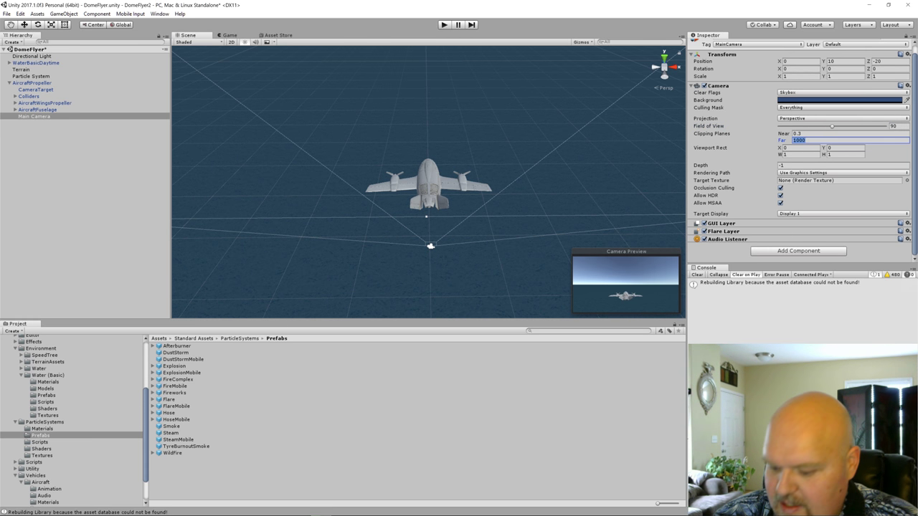
pyautogui.click(805, 140)
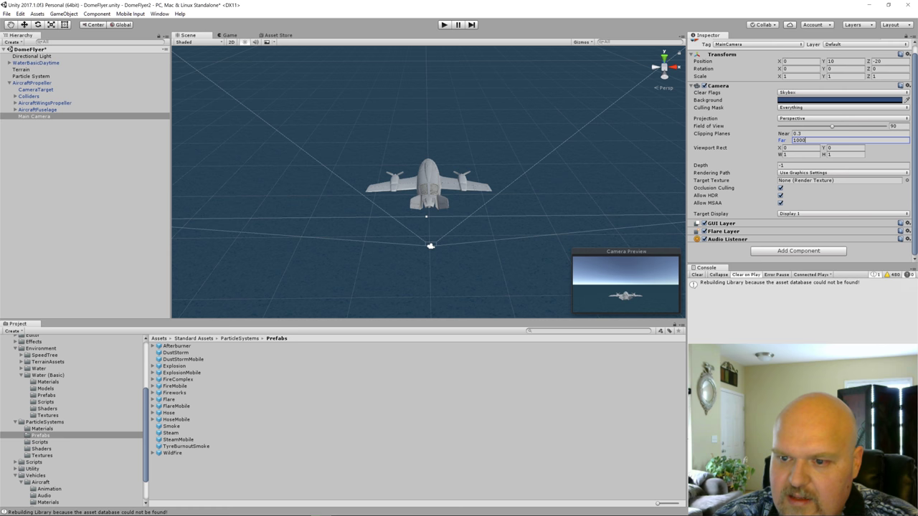
pyautogui.write('0')
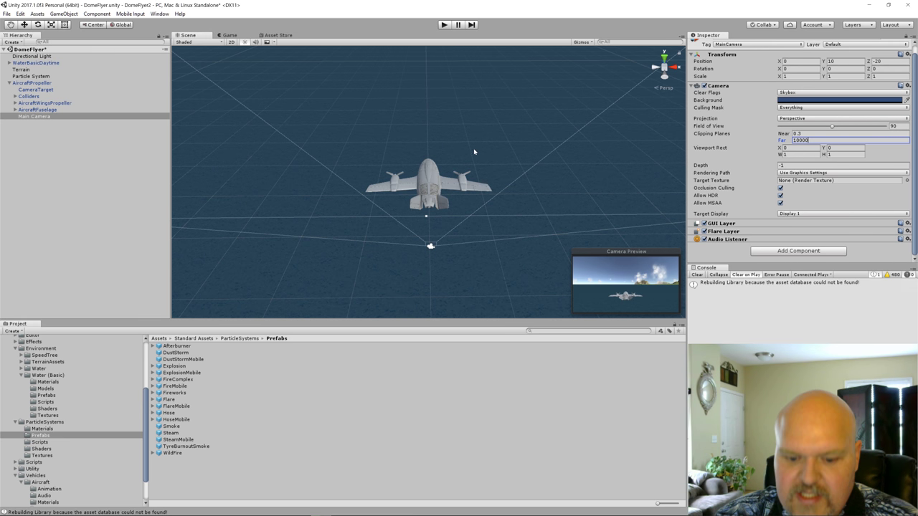
pyautogui.hotkey('ctrl', 's')
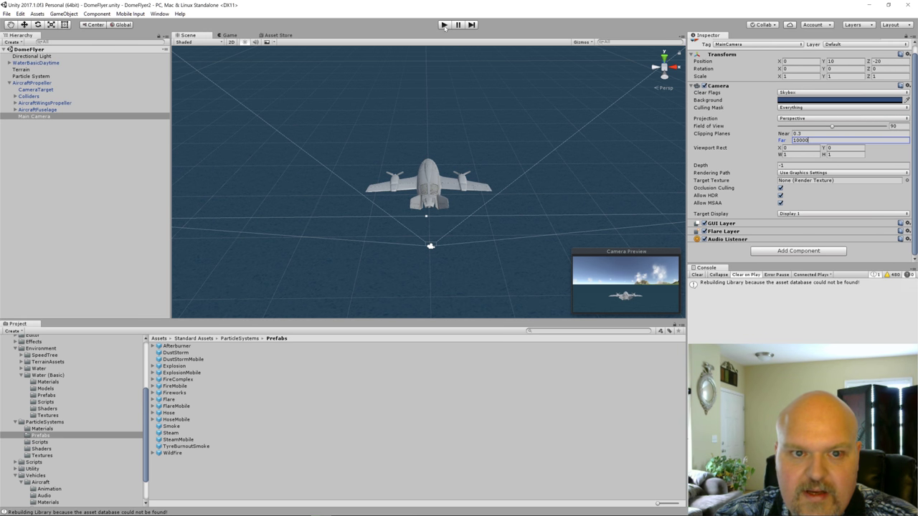
pyautogui.click(444, 25)
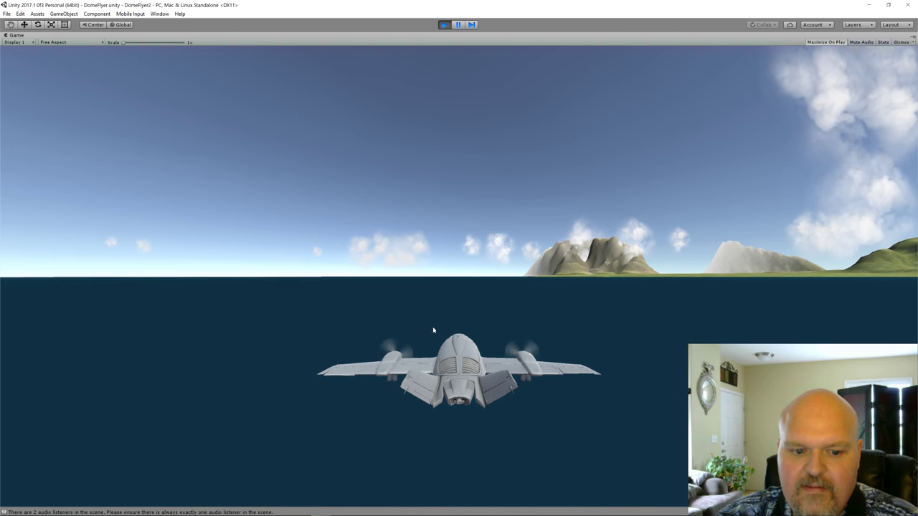
pyautogui.press('Up')
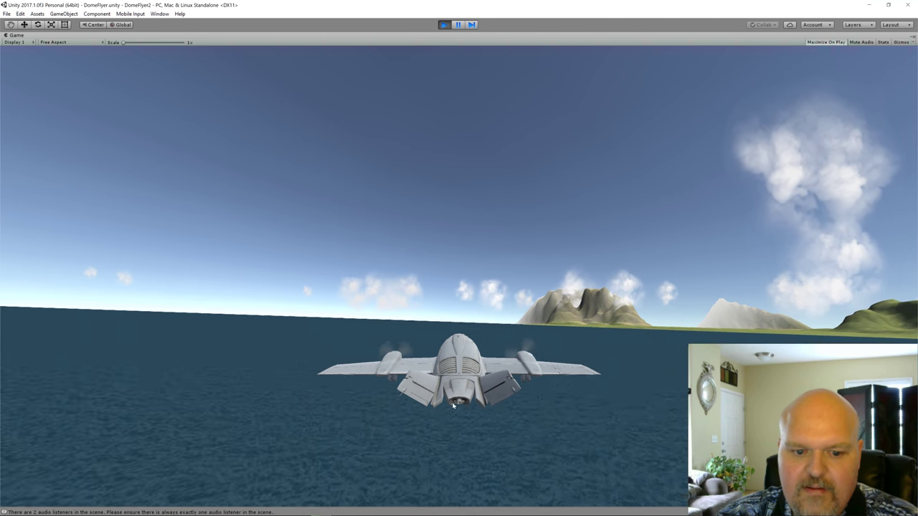
pyautogui.press('Right')
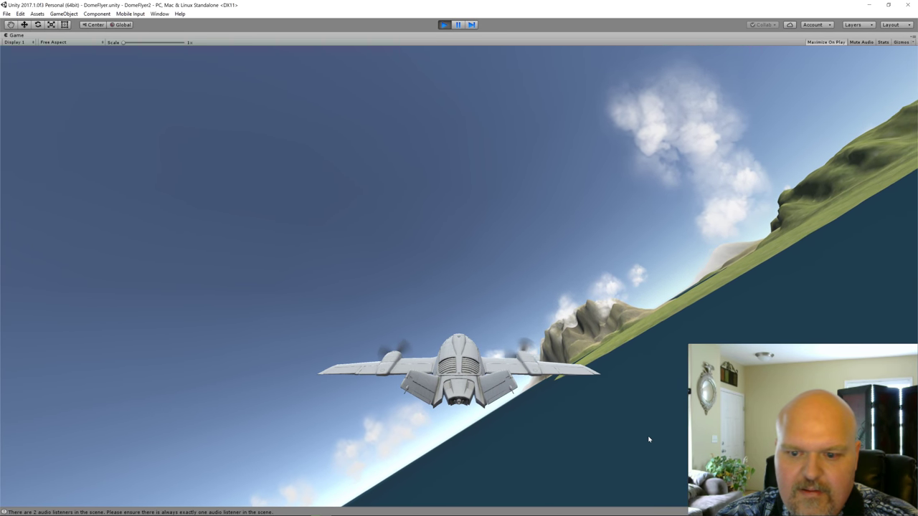
pyautogui.press('Left')
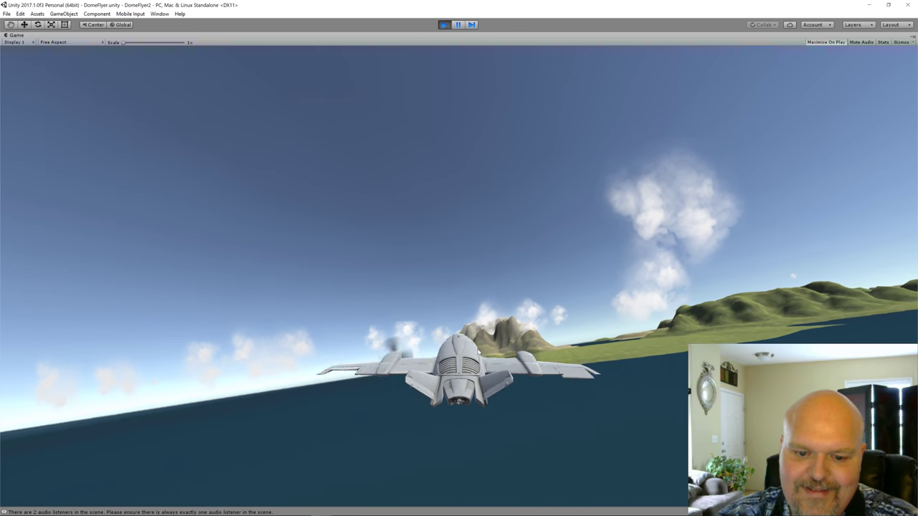
pyautogui.press('Right')
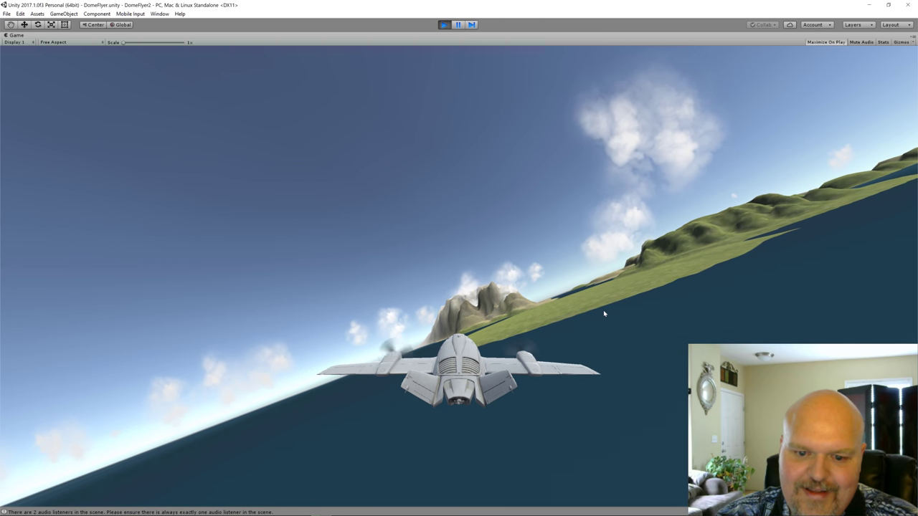
pyautogui.press('Left')
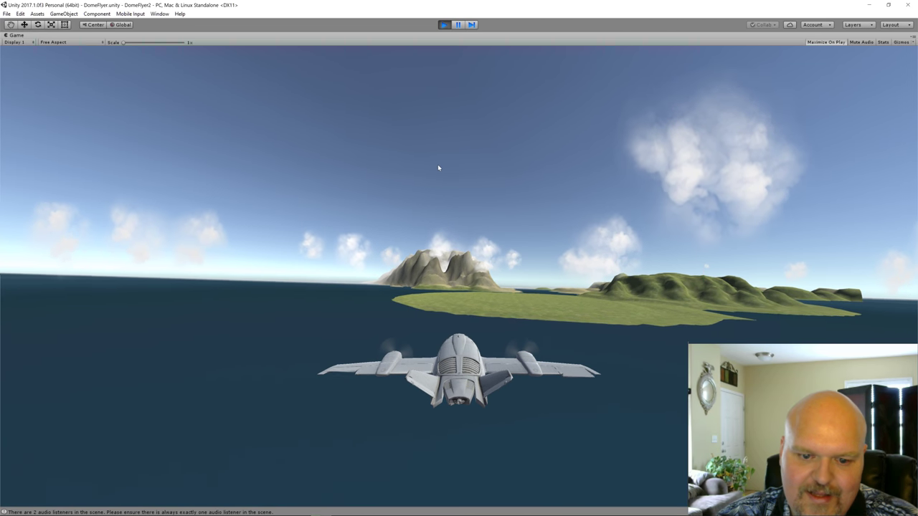
pyautogui.press('Up')
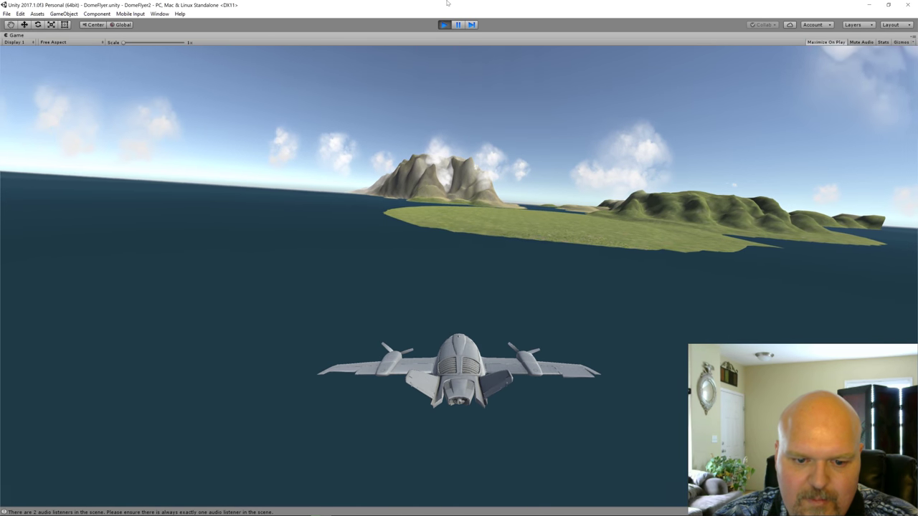
pyautogui.press('Up')
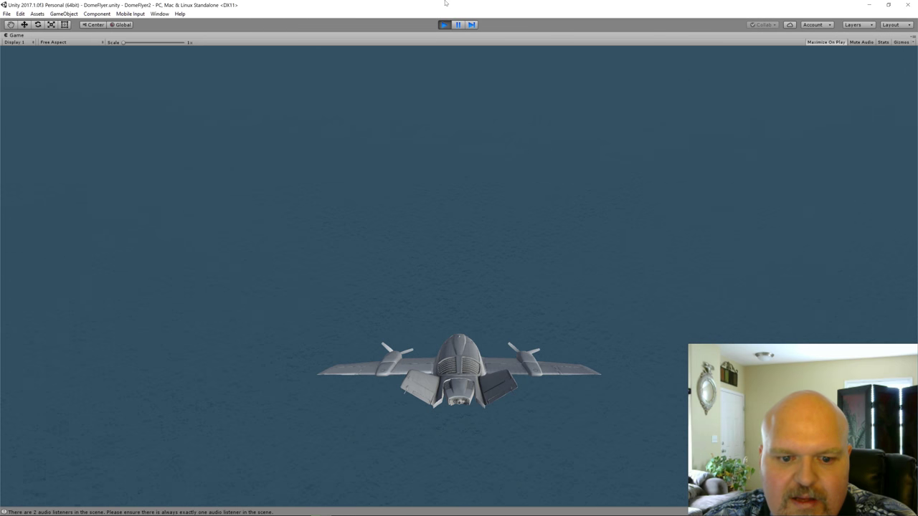
pyautogui.press('Down')
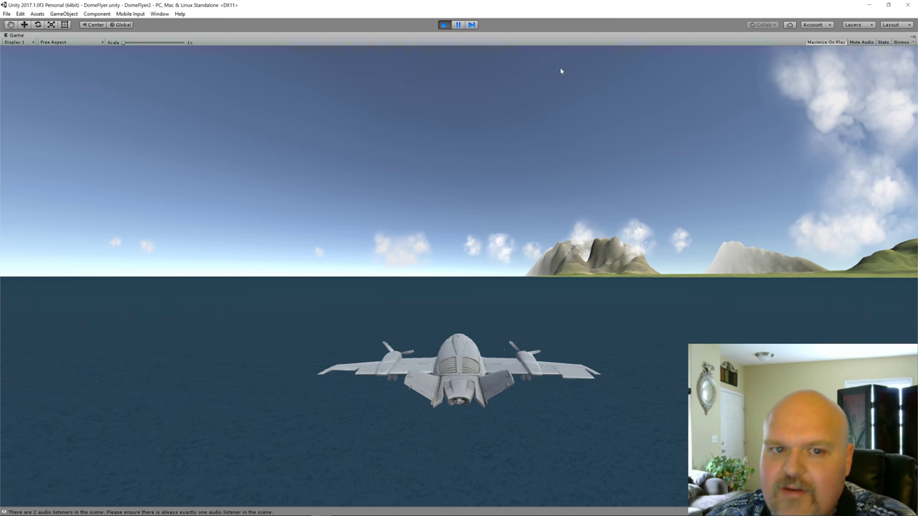
pyautogui.click(444, 25)
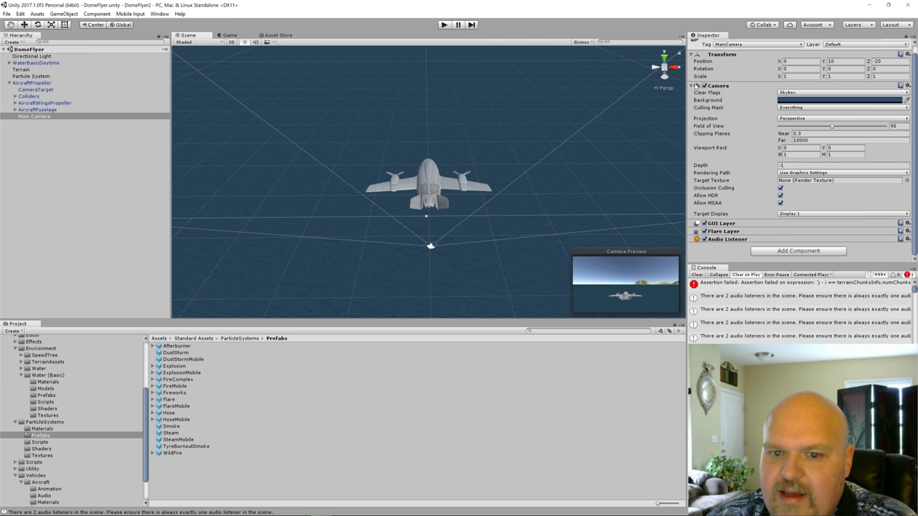
# - Uncheck the Main Camera's active box in the Inspector
pyautogui.click(42, 117)
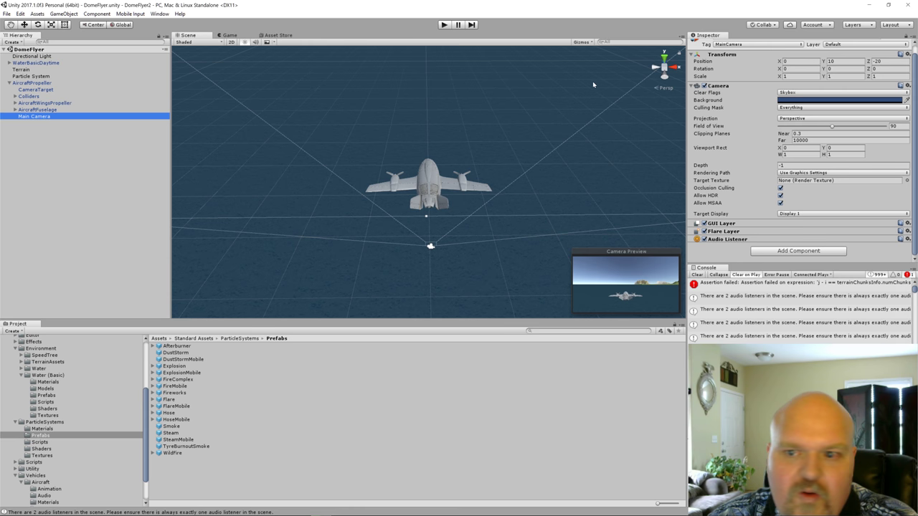
pyautogui.click(708, 45)
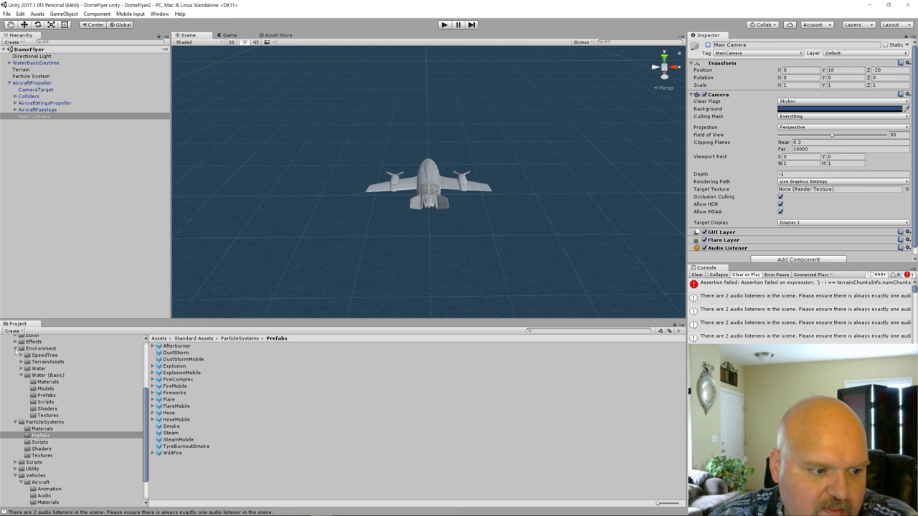
pyautogui.scroll(3, 17, 351)
# - Create a Render Texture named SpoutOut in the top-level Assets folder
pyautogui.click(21, 378)
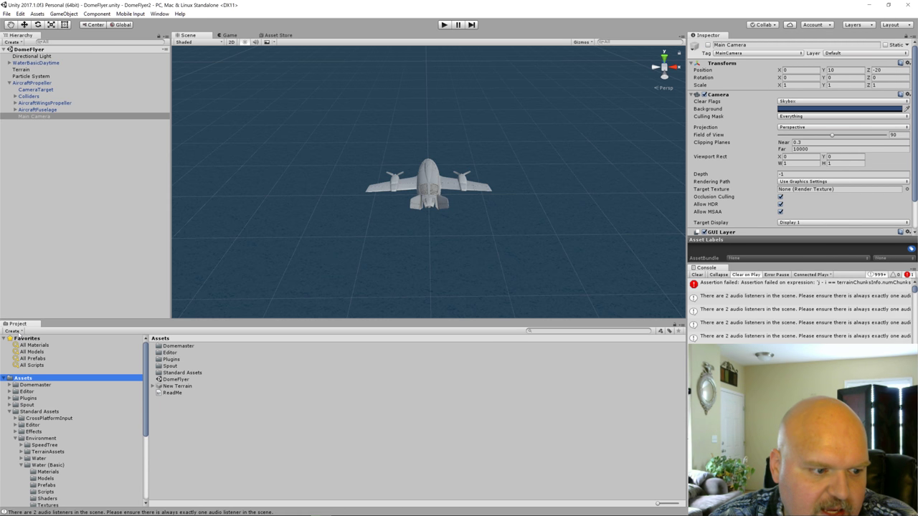
pyautogui.click(10, 330)
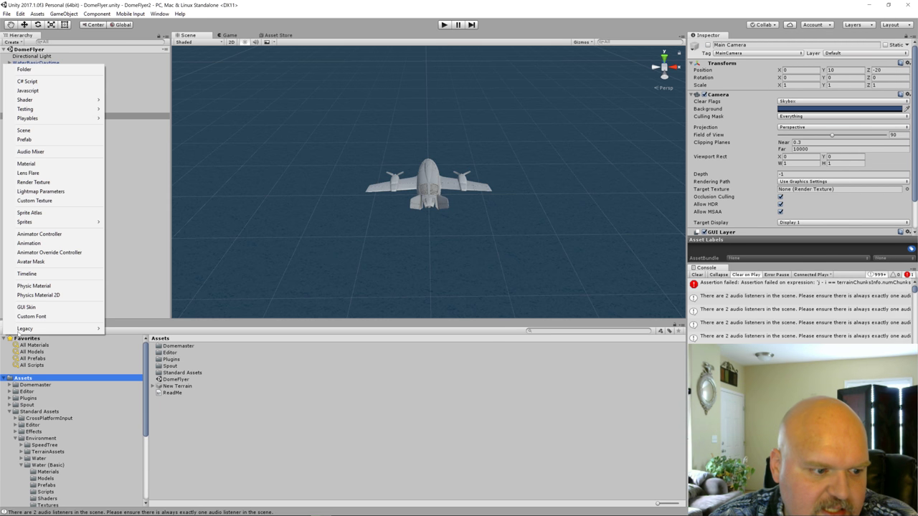
pyautogui.click(34, 182)
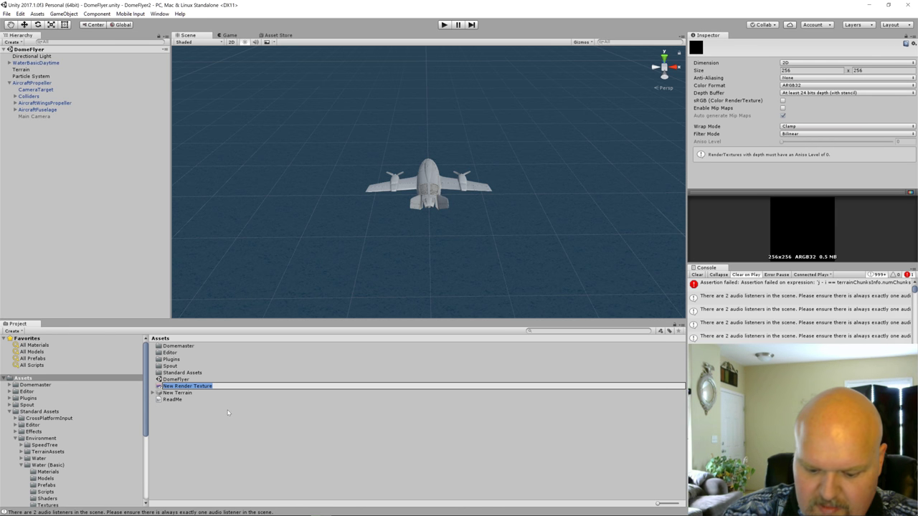
pyautogui.write('SoutOut')
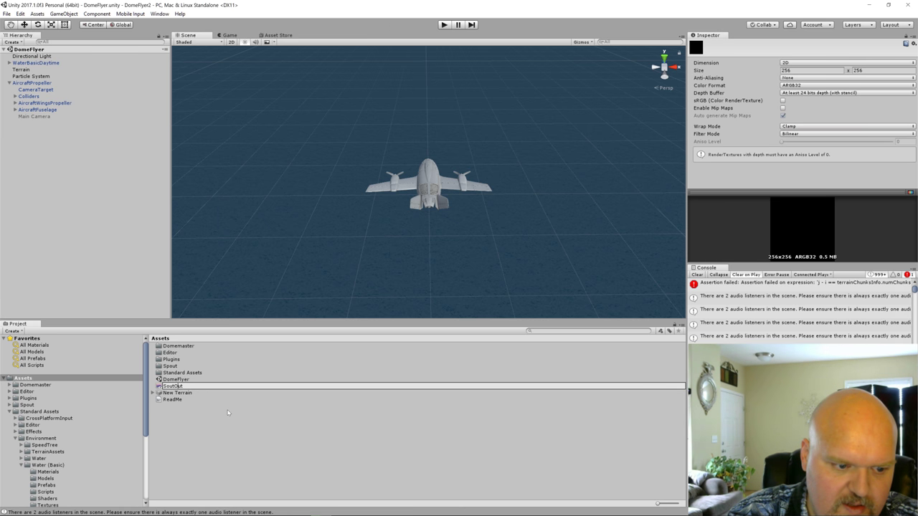
pyautogui.write('p')
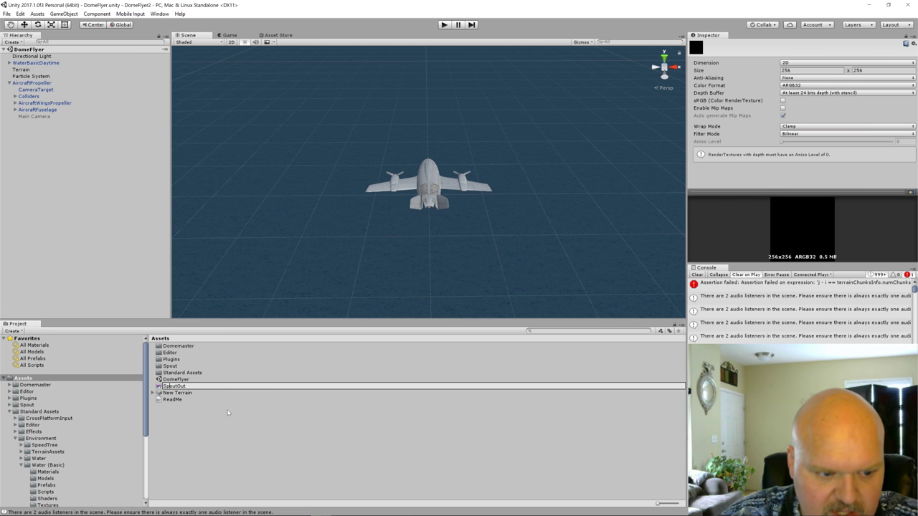
pyautogui.press('Return')
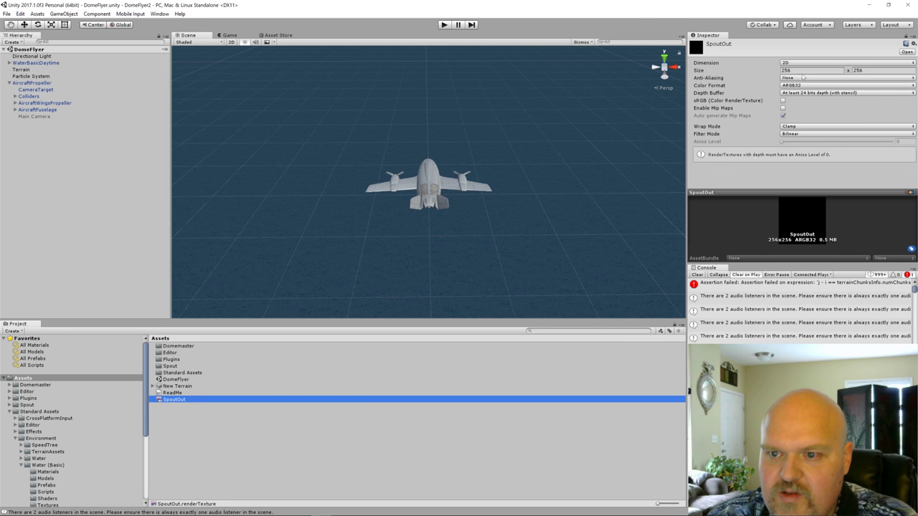
# - Set the SpoutOut render texture's size to 2048 x 2048
pyautogui.click(786, 70)
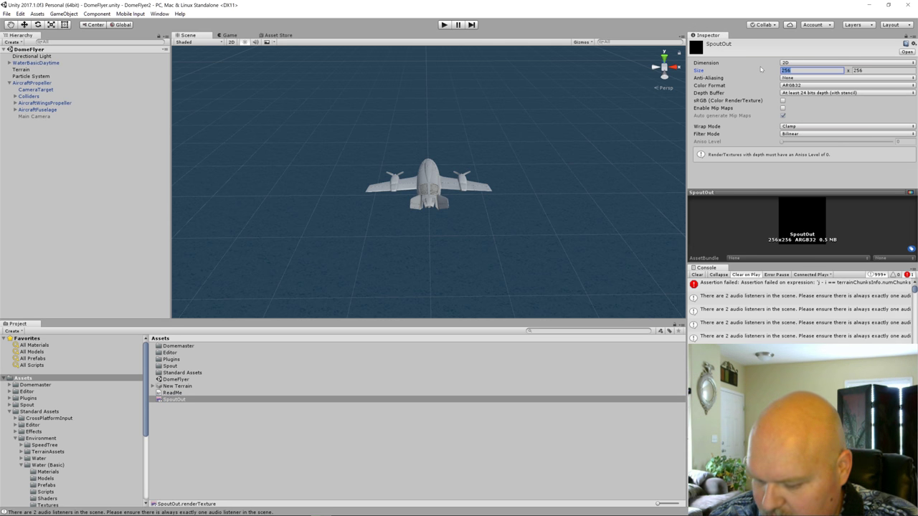
pyautogui.write('2048')
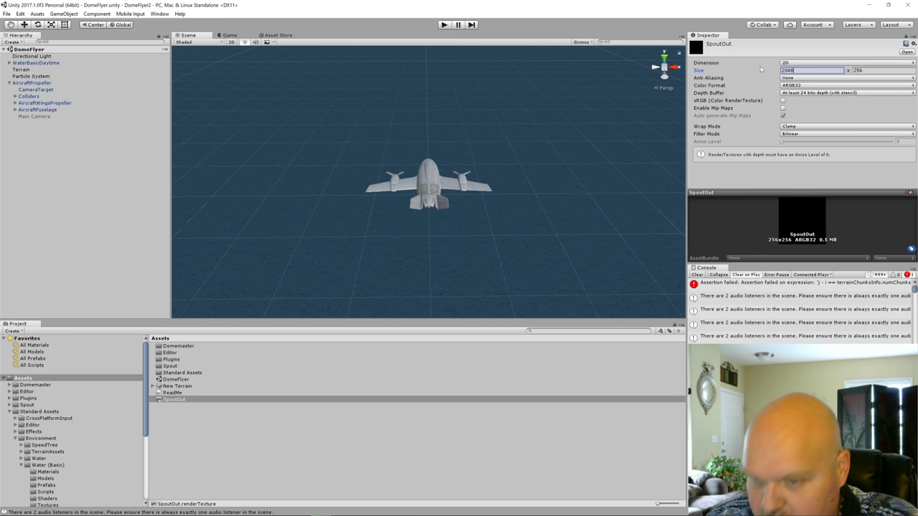
pyautogui.press('Tab')
pyautogui.write('2048')
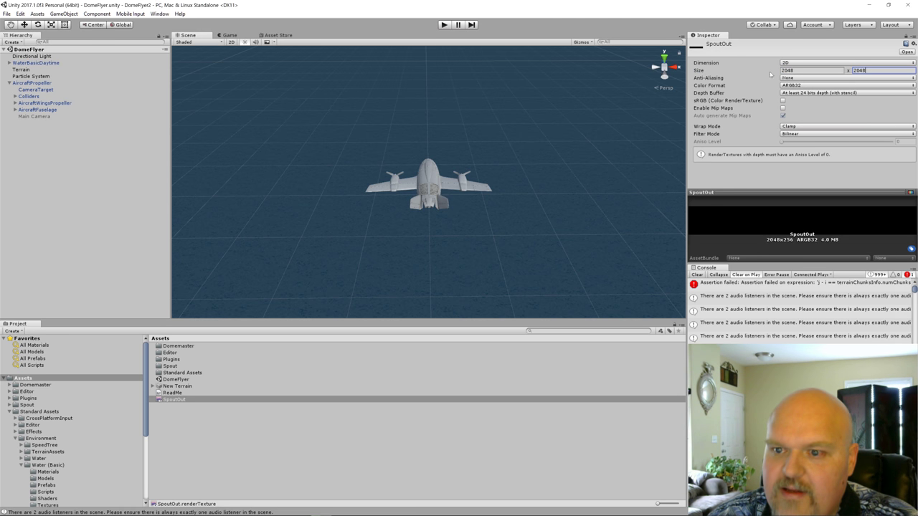
pyautogui.press('Tab')
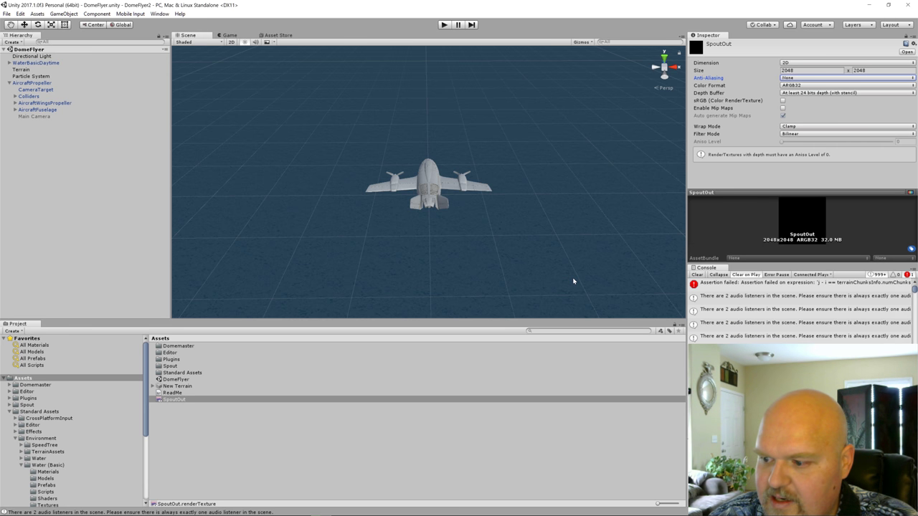
# - Create an empty scene object named Spout
pyautogui.click(38, 198)
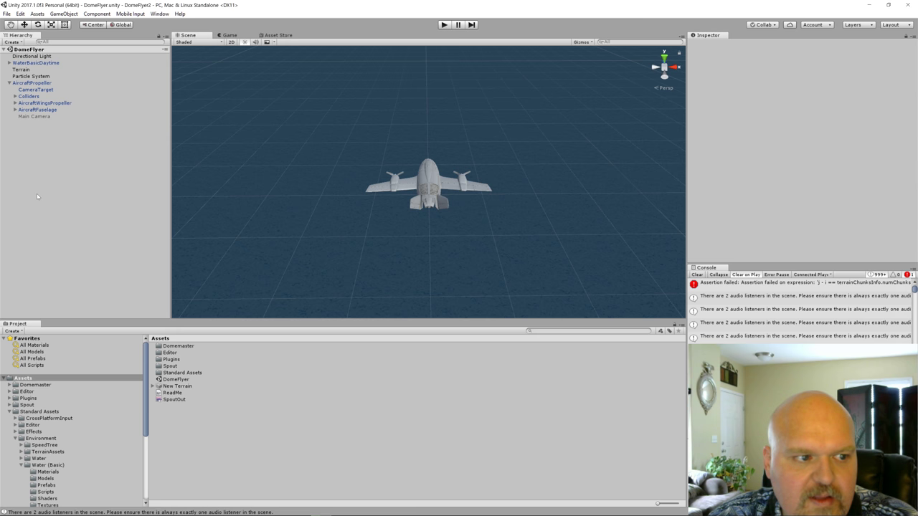
pyautogui.rightClick(37, 172)
pyautogui.click(84, 243)
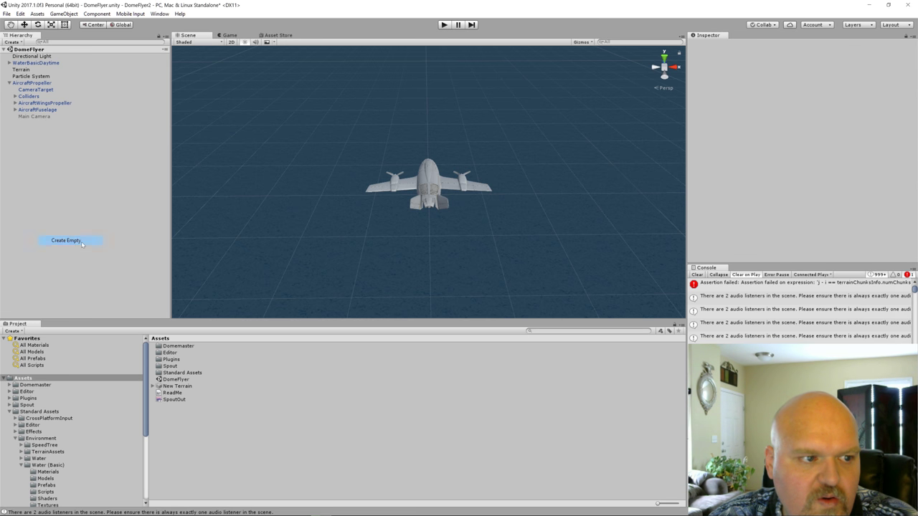
pyautogui.click(728, 45)
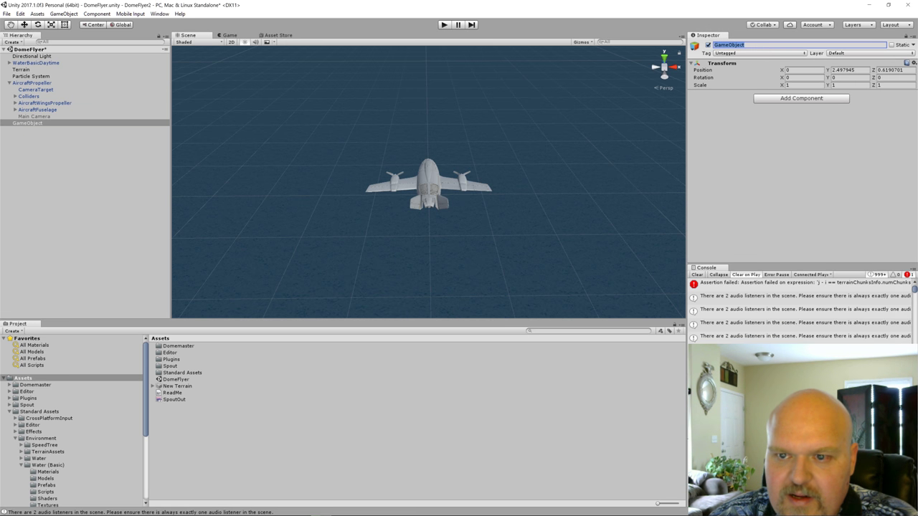
pyautogui.write('Spout')
pyautogui.press('Return')
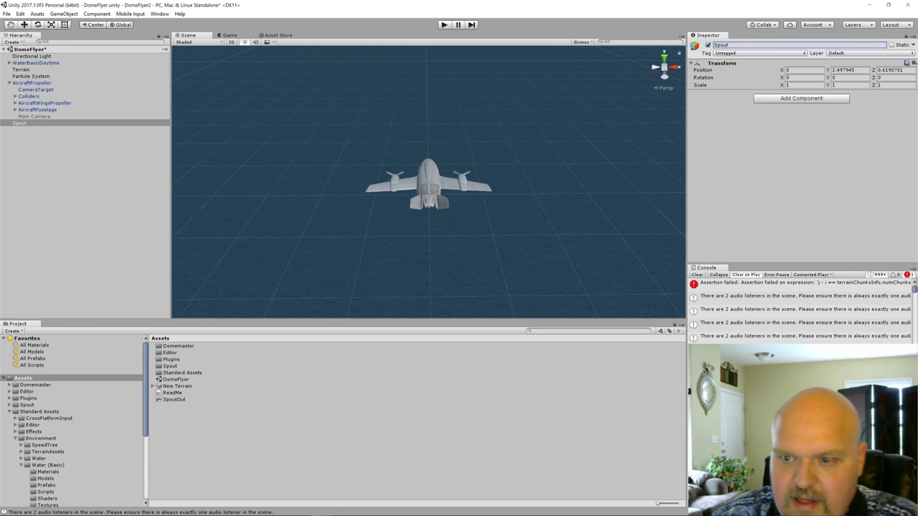
# - Attach the Spout script to it with Is Enabled In Editor turned on
pyautogui.click(807, 100)
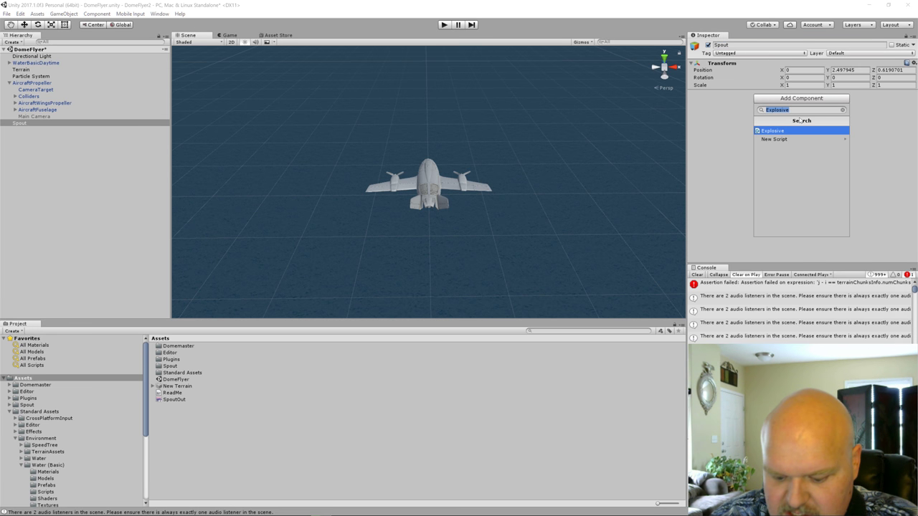
pyautogui.write('Spout')
pyautogui.press('Return')
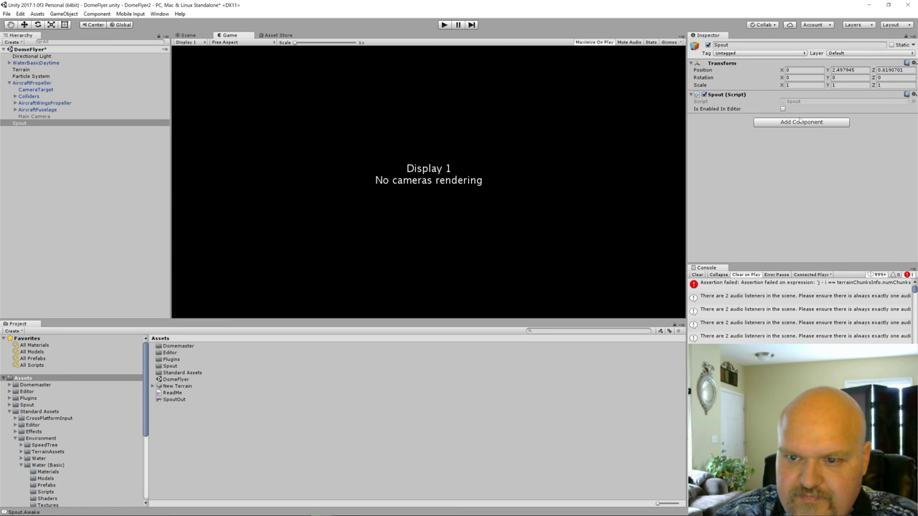
pyautogui.click(782, 109)
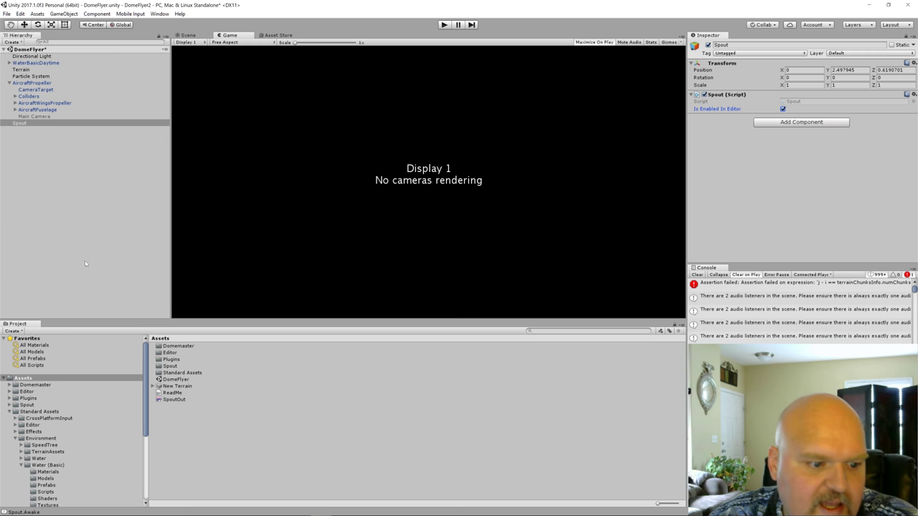
pyautogui.click(35, 385)
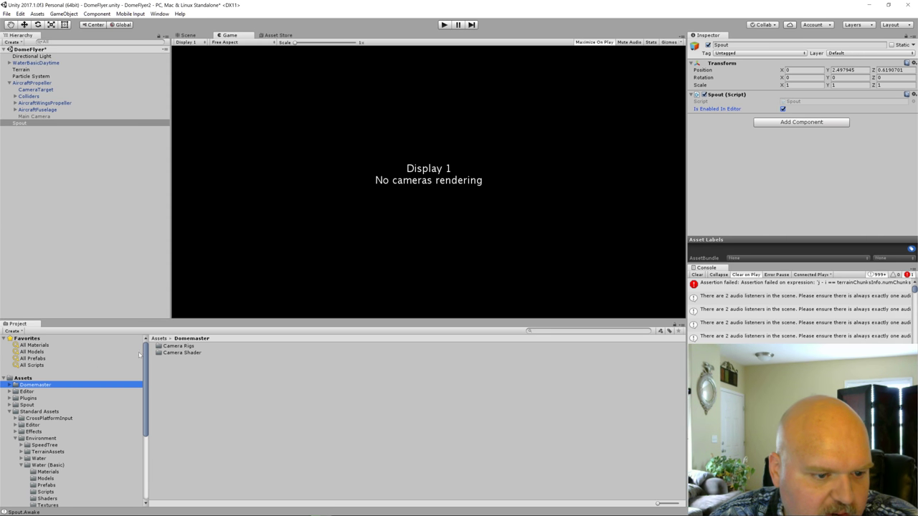
# - Drag the 180-DomeCamera and 180-Domemaster prefabs from Domemaster > Camera Rigs > 180 Degrees into the scene
pyautogui.click(9, 385)
pyautogui.click(28, 391)
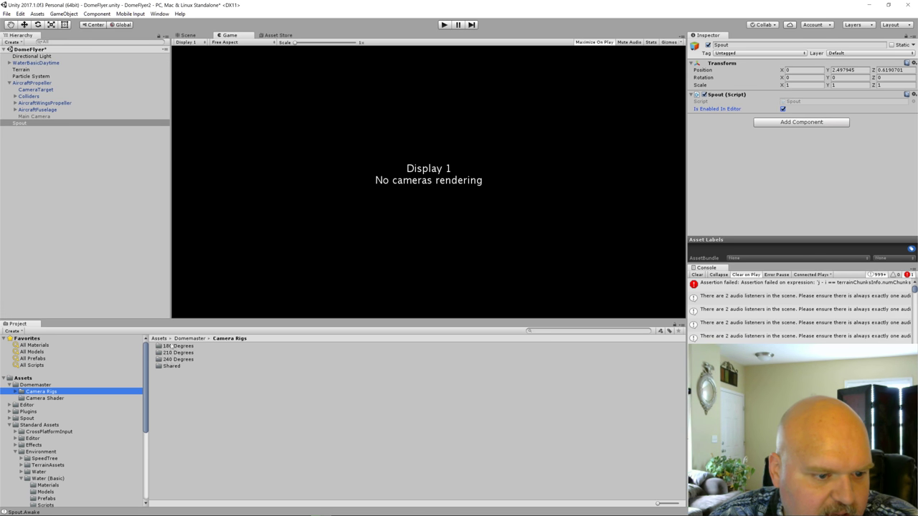
pyautogui.click(15, 391)
pyautogui.click(35, 399)
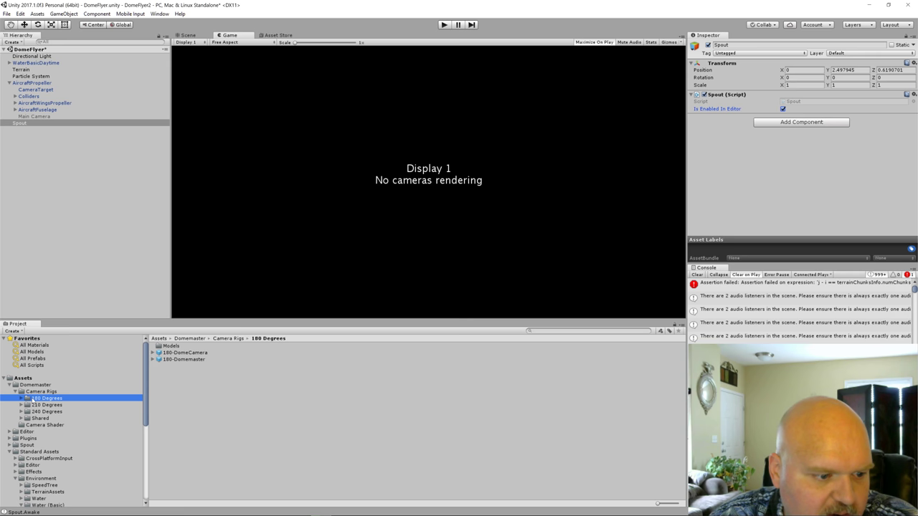
pyautogui.click(190, 352)
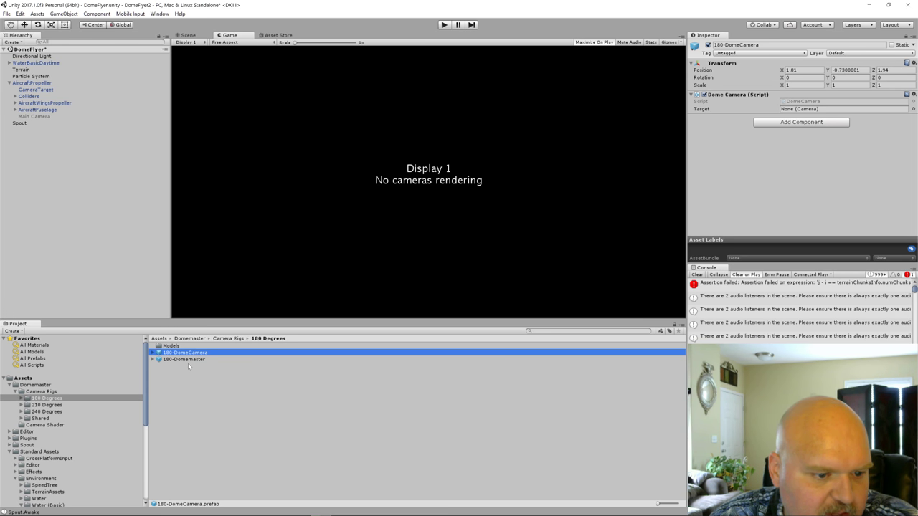
pyautogui.keyDown('shift'); pyautogui.click(190, 359); pyautogui.keyUp('shift')
pyautogui.moveTo(195, 359); pyautogui.dragTo(18, 172)
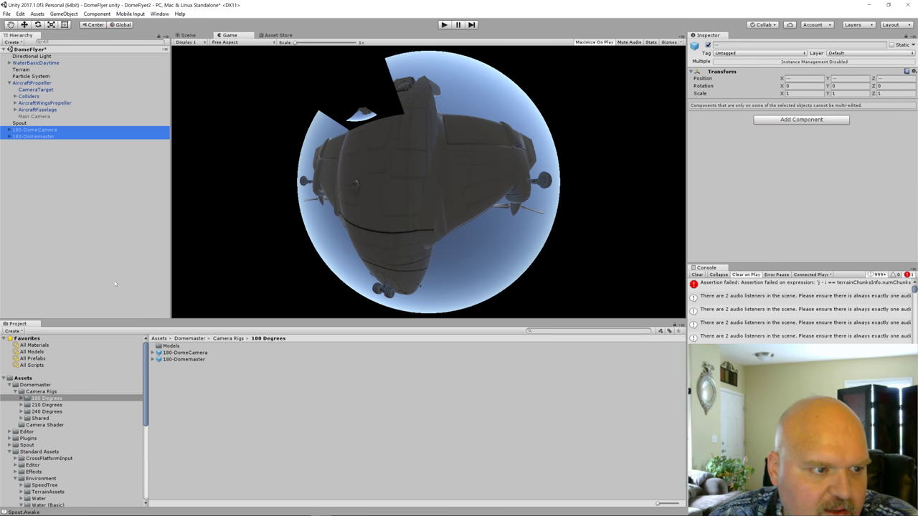
# - Parent 180-DomeCamera under AircraftPropeller and reset its transform to 0,0,0
pyautogui.click(45, 131)
pyautogui.moveTo(46, 131); pyautogui.dragTo(46, 86)
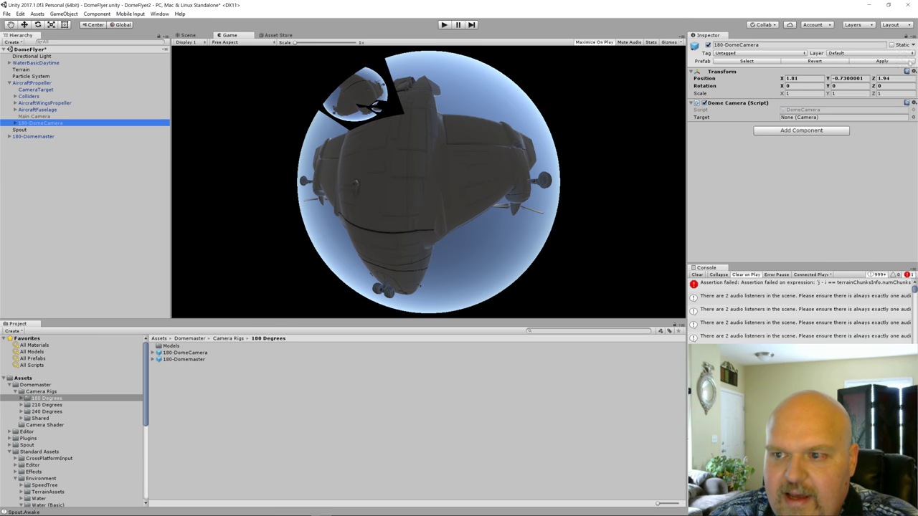
pyautogui.click(914, 71)
pyautogui.click(837, 78)
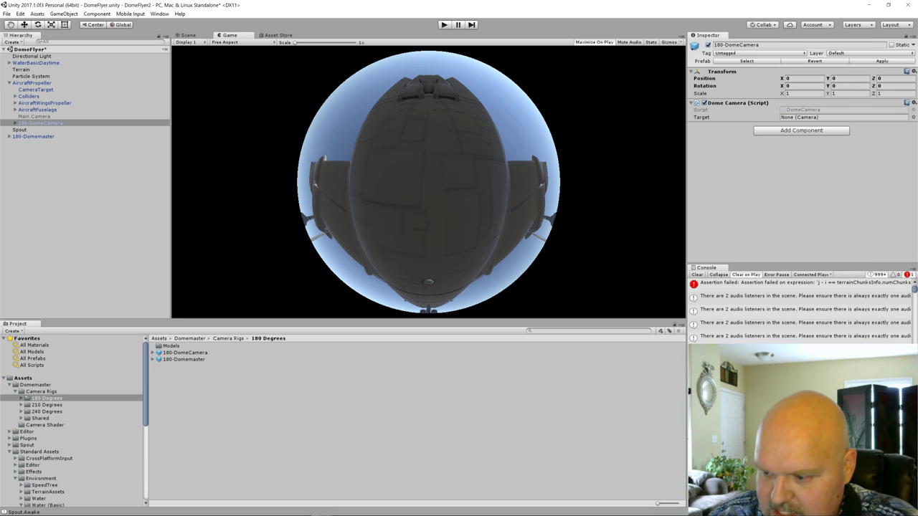
# - Set the dome camera's Rotation X to 75, Position Y to 10 and Position Z to -20
pyautogui.click(789, 85)
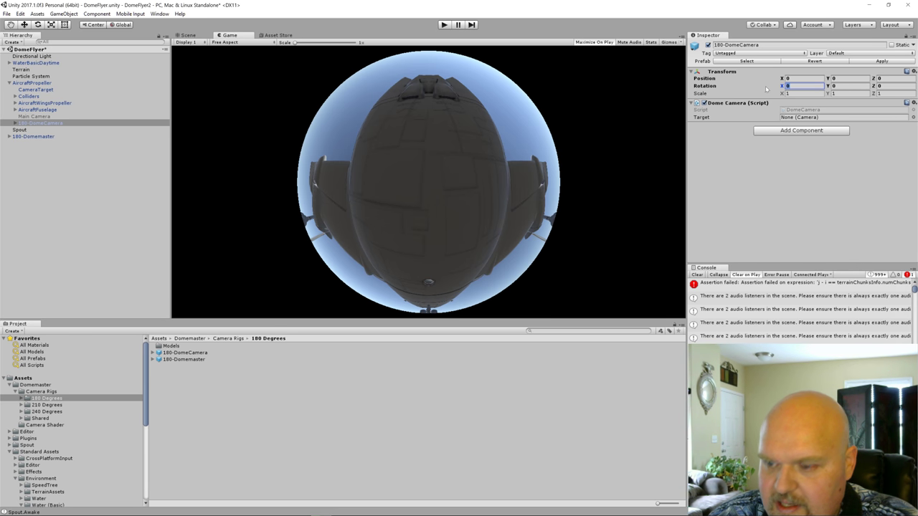
pyautogui.write('75')
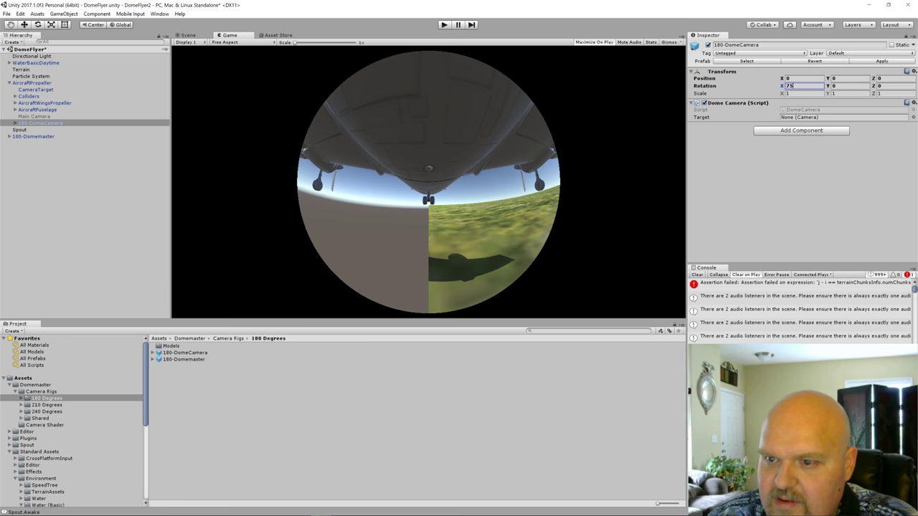
pyautogui.click(850, 78)
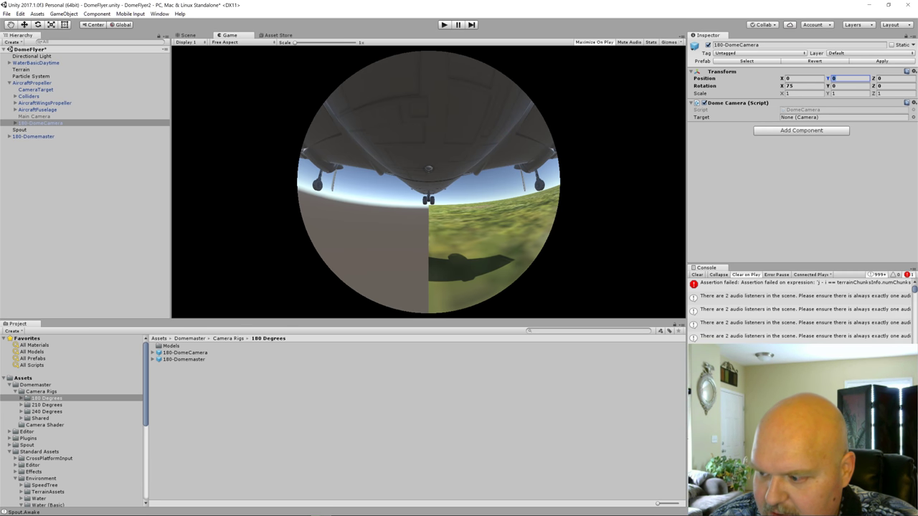
pyautogui.write('10')
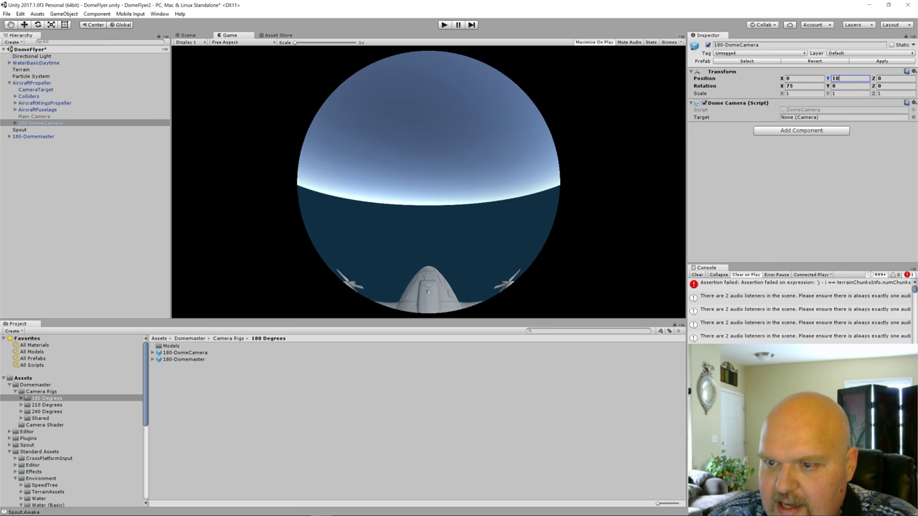
pyautogui.click(889, 79)
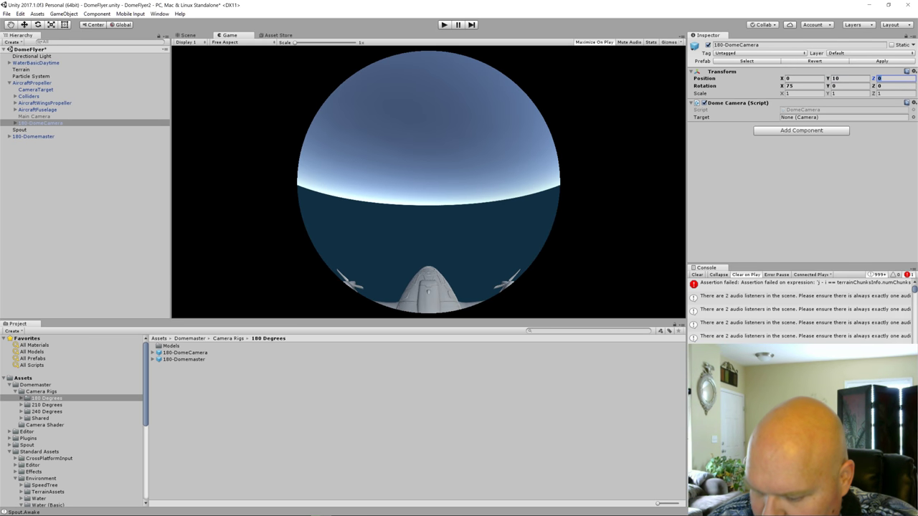
pyautogui.write('-20')
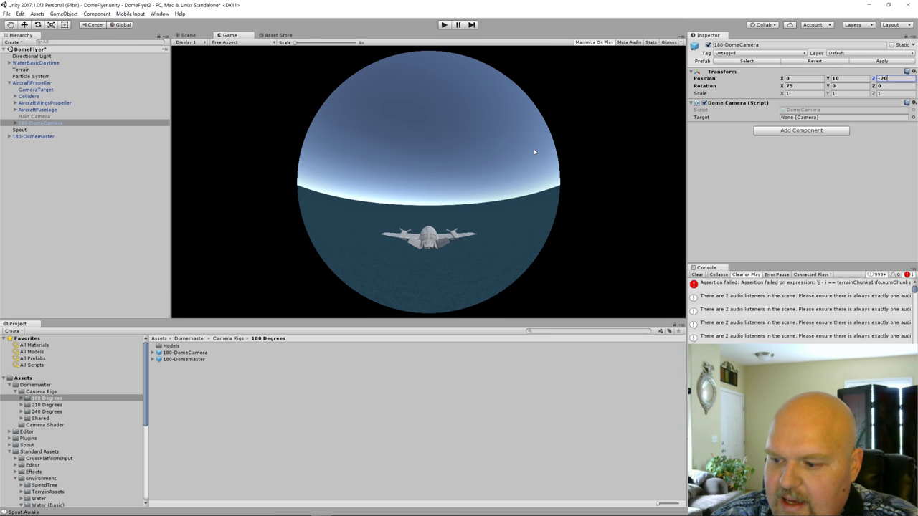
# - Set the Front, Back, Left and Right cameras' far clipping plane to 10000
pyautogui.click(15, 124)
pyautogui.click(21, 130)
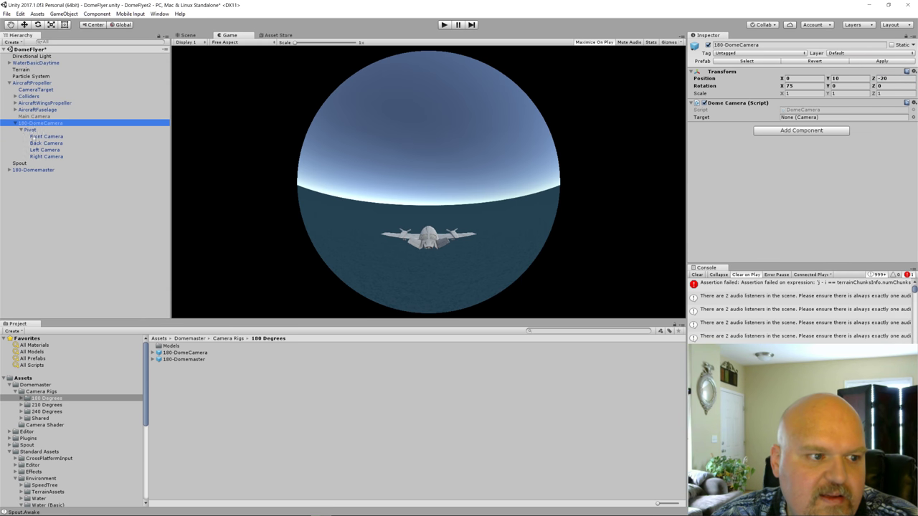
pyautogui.click(44, 136)
pyautogui.keyDown('shift'); pyautogui.click(46, 156); pyautogui.keyUp('shift')
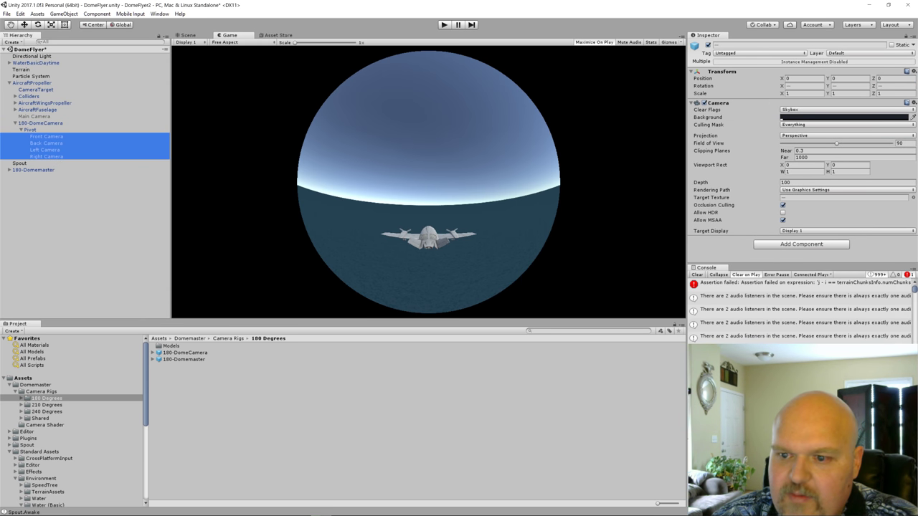
pyautogui.click(801, 157)
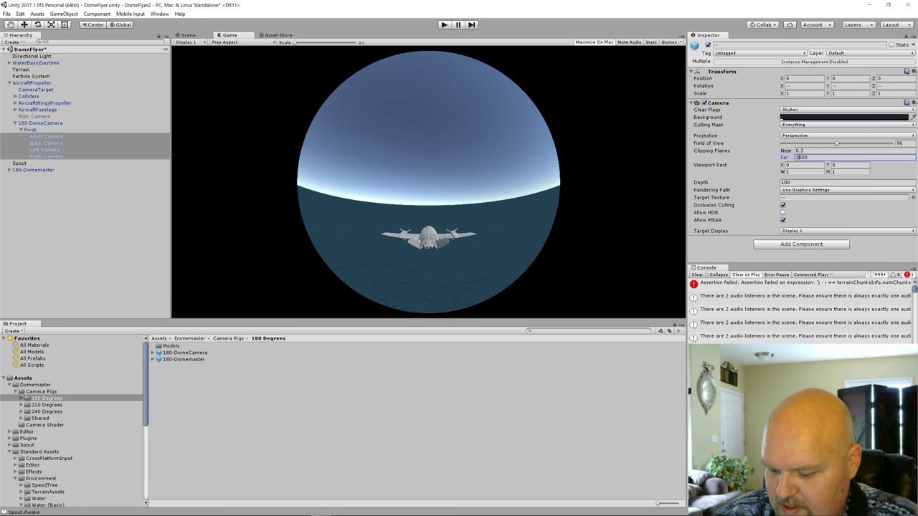
pyautogui.write('10000')
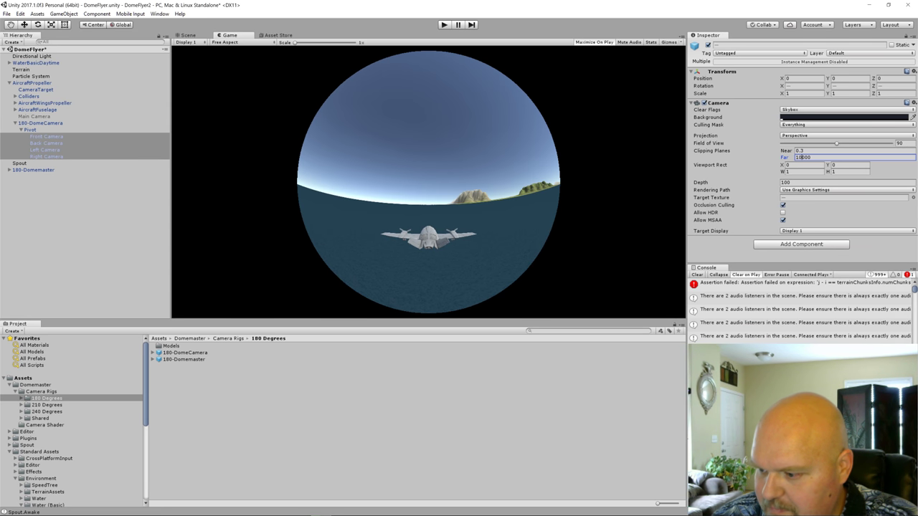
# - Duplicate the FisheyeCamera under 180-Domemaster
pyautogui.click(10, 170)
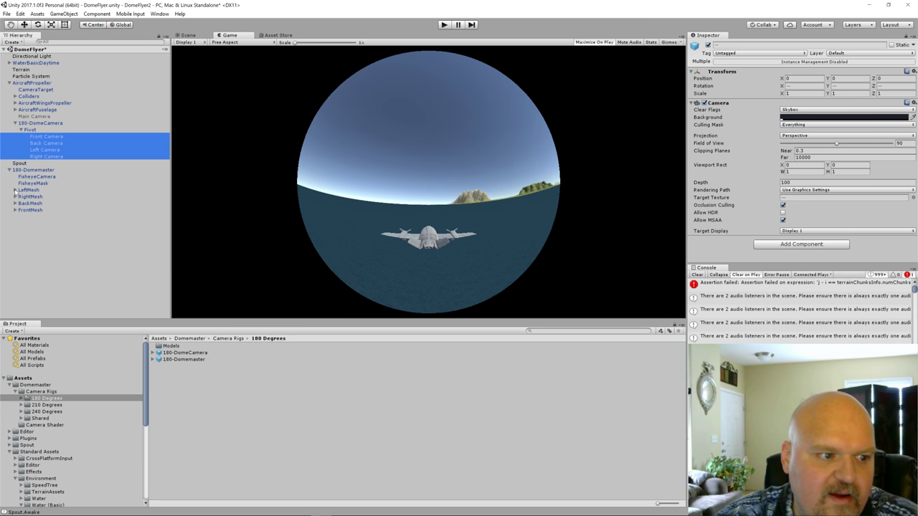
pyautogui.click(30, 177)
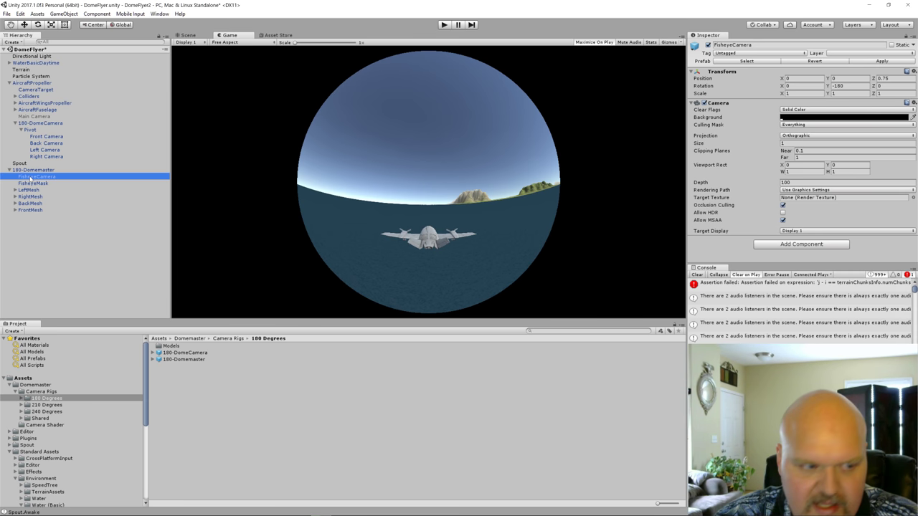
pyautogui.hotkey('ctrl', 'd')
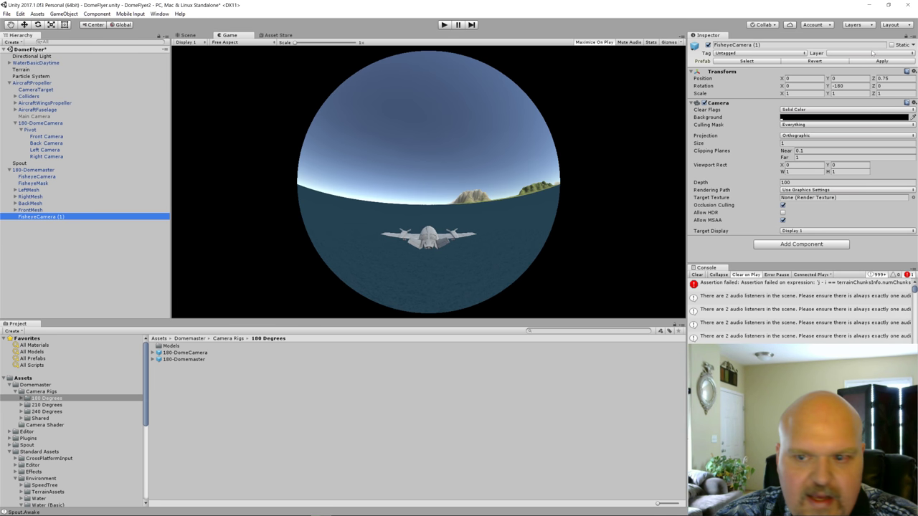
# - Rename the duplicated camera to SpoutCam
pyautogui.click(773, 46)
pyautogui.write('Sp')
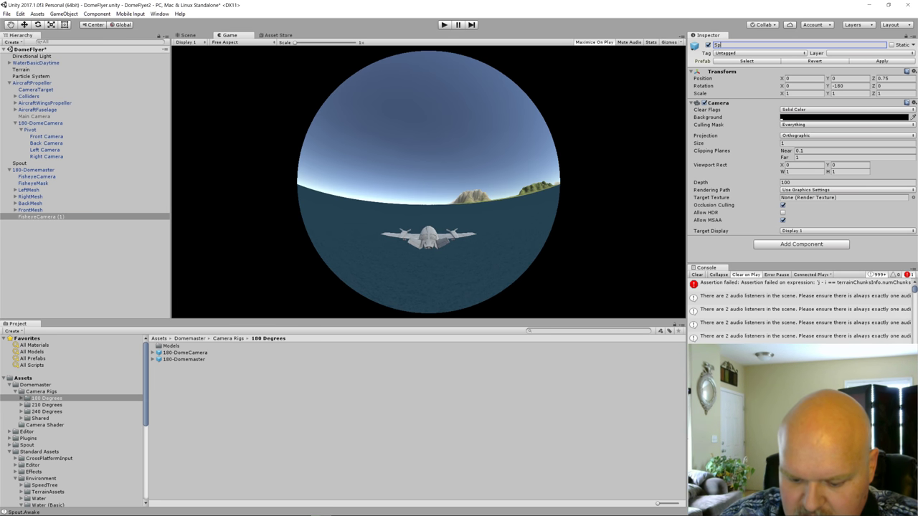
pyautogui.write('outC')
pyautogui.press('BackSpace')
pyautogui.press('BackSpace')
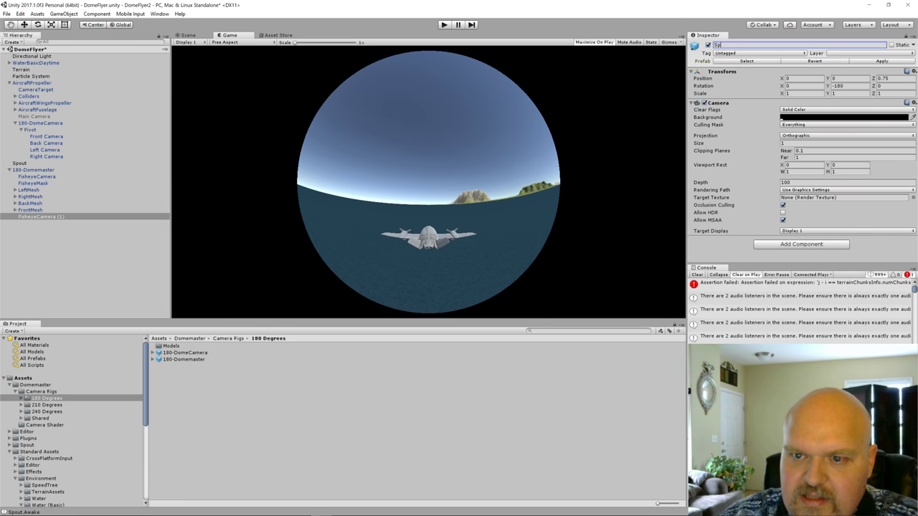
pyautogui.write('outCam')
pyautogui.press('Return')
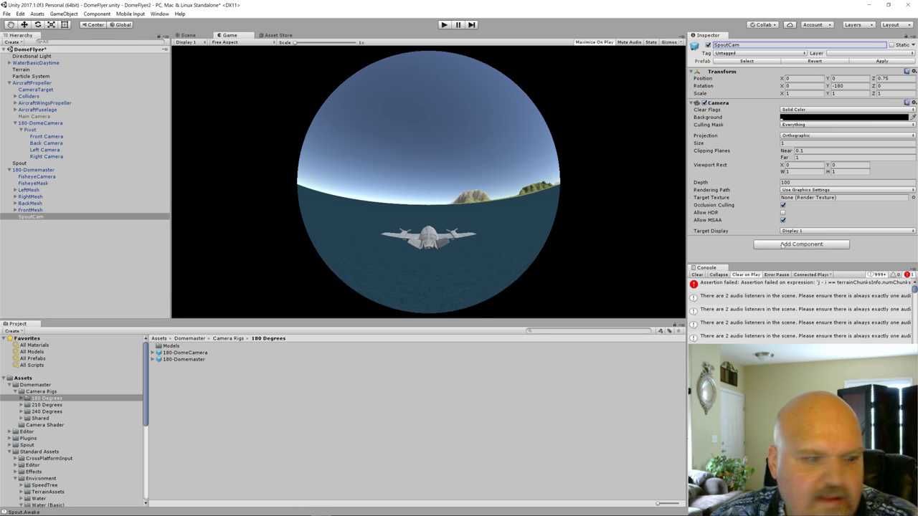
# - Add a Spout Sender with sharing name DomeFlyer sending the SpoutOut texture
pyautogui.click(800, 245)
pyautogui.write('Spo')
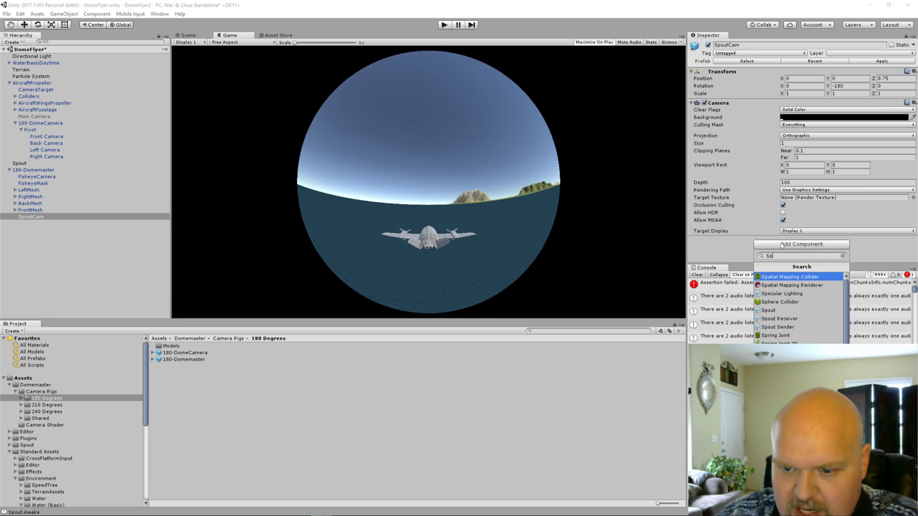
pyautogui.press('Down')
pyautogui.press('Down')
pyautogui.press('Return')
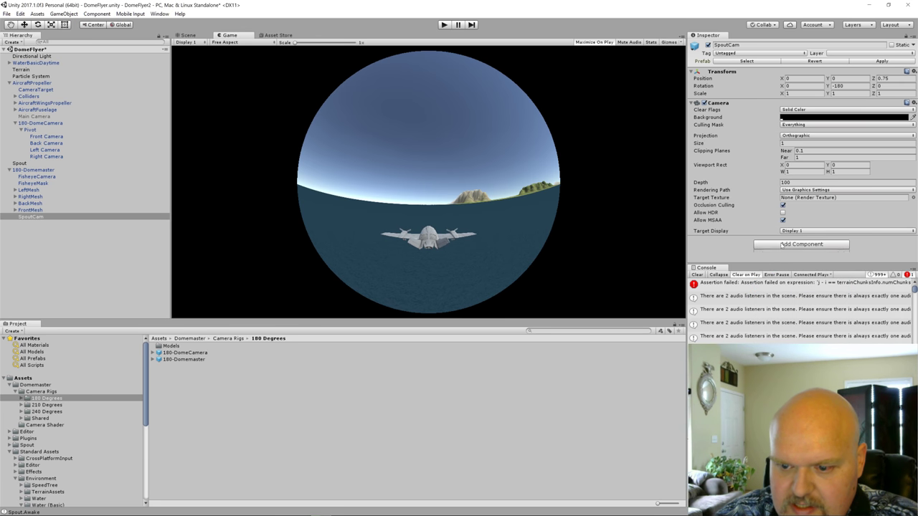
pyautogui.scroll(-2, 782, 245)
pyautogui.scroll(-1, 799, 150)
pyautogui.click(842, 215)
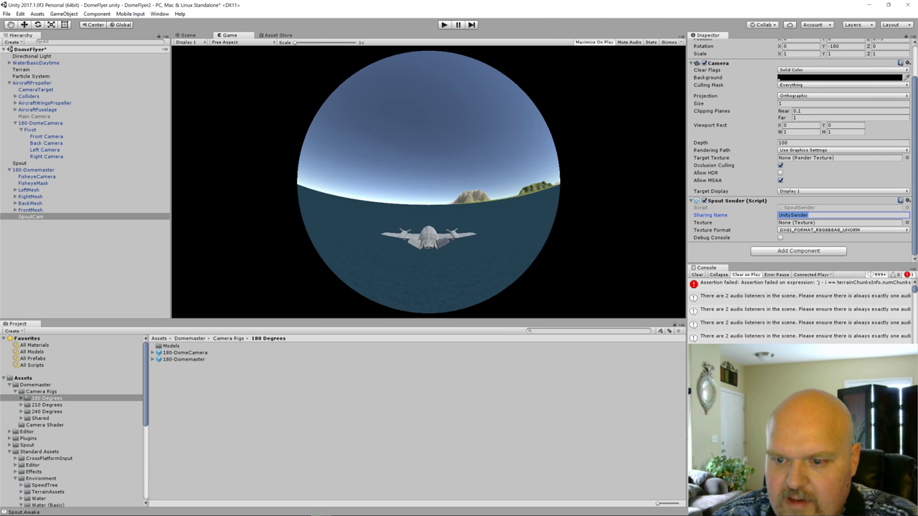
pyautogui.write('DomeFlyer')
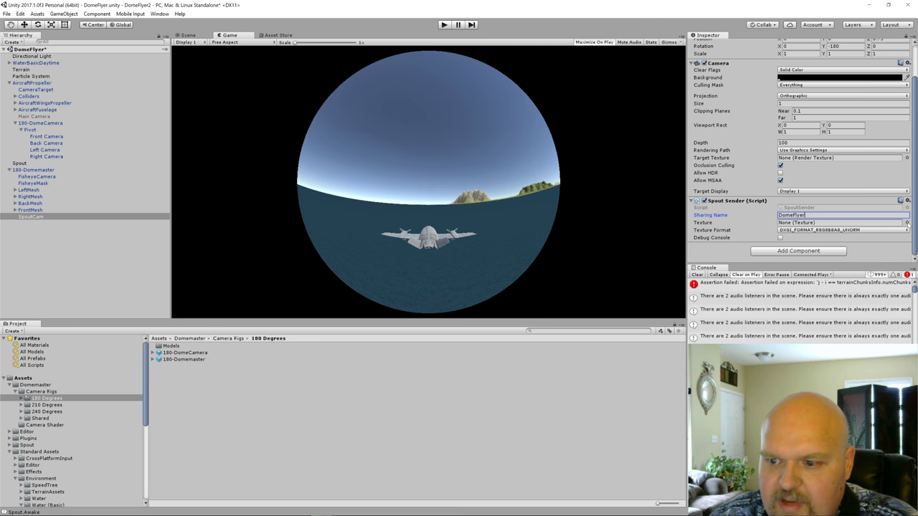
pyautogui.click(906, 223)
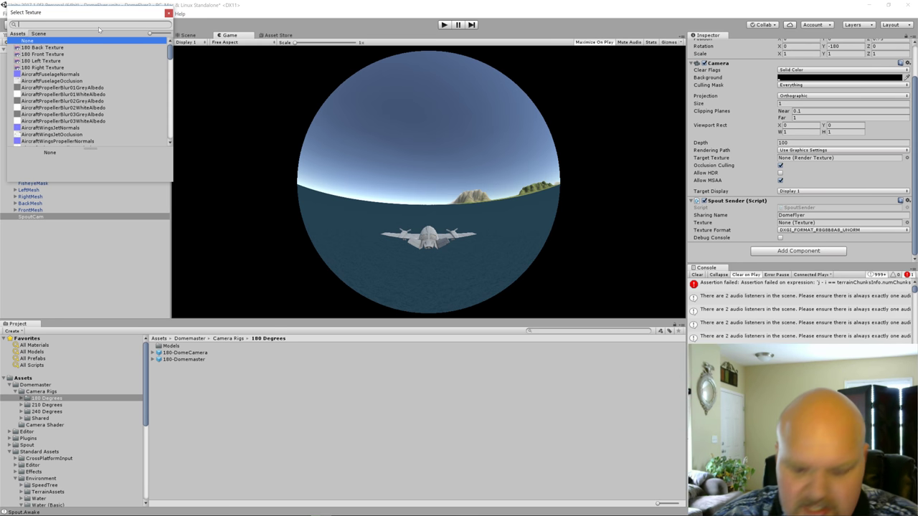
pyautogui.write('Spout')
pyautogui.press('Down')
pyautogui.press('Return')
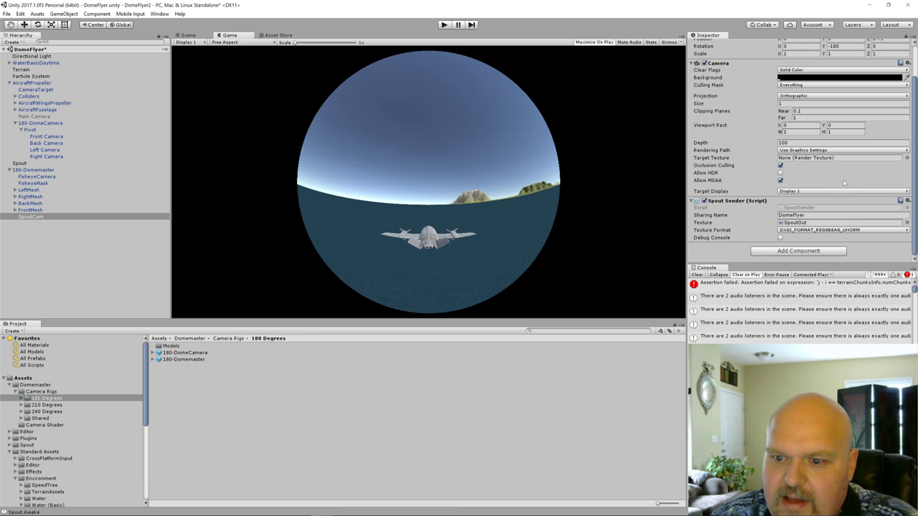
# - Set the camera's Target Texture to SpoutOut
pyautogui.click(907, 158)
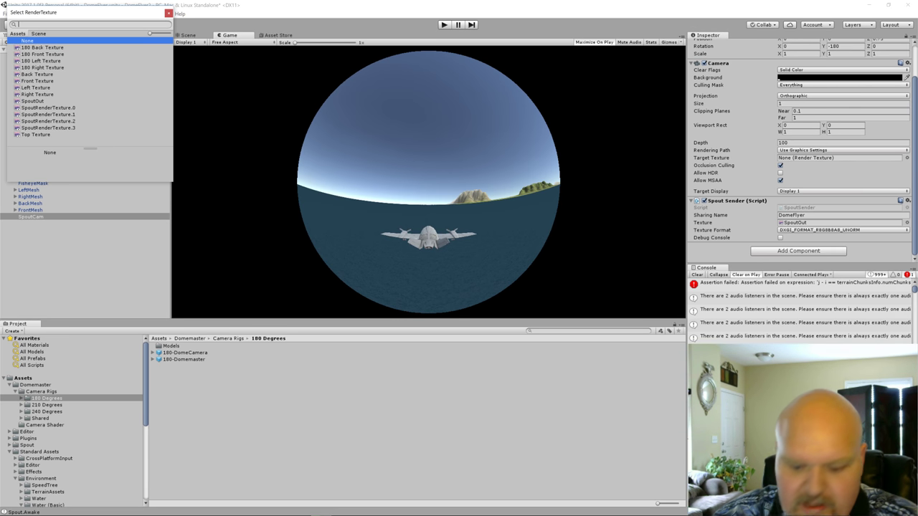
pyautogui.write('SSpout')
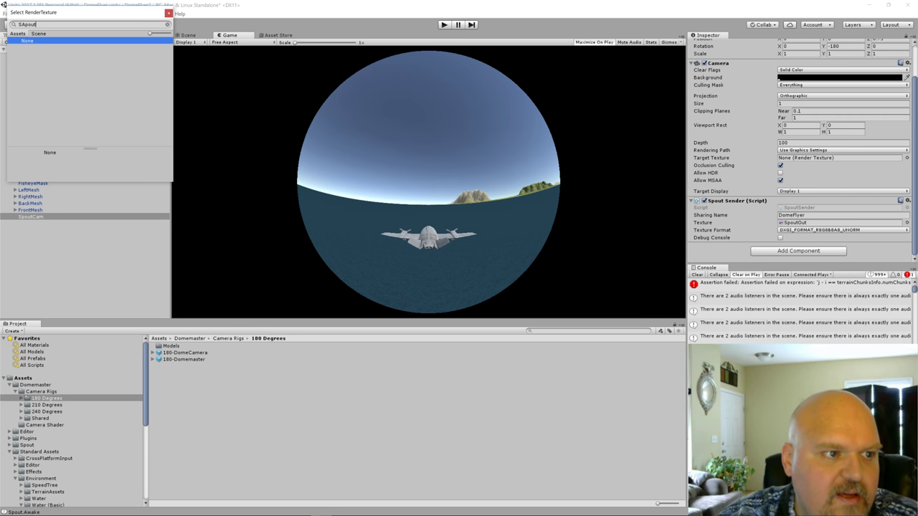
pyautogui.press('BackSpace')
pyautogui.press('BackSpace')
pyautogui.press('BackSpace')
pyautogui.press('BackSpace')
pyautogui.press('BackSpace')
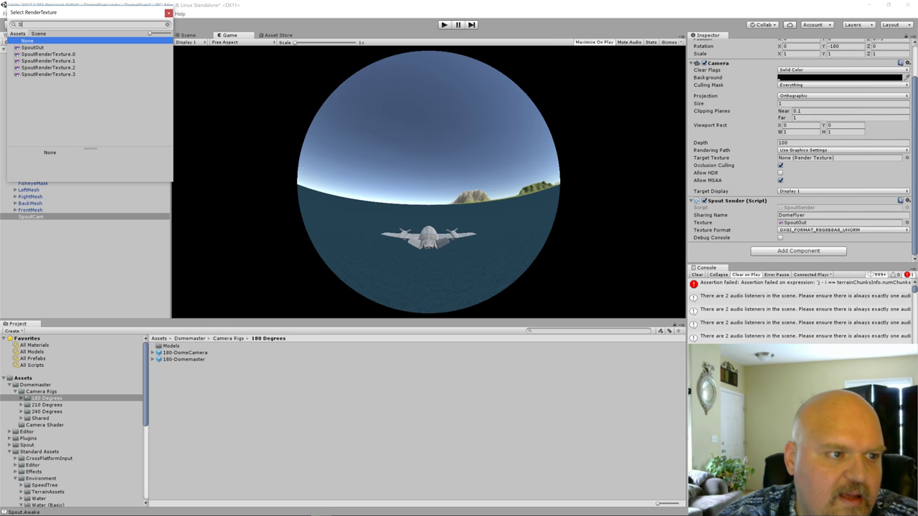
pyautogui.press('Down')
pyautogui.press('Return')
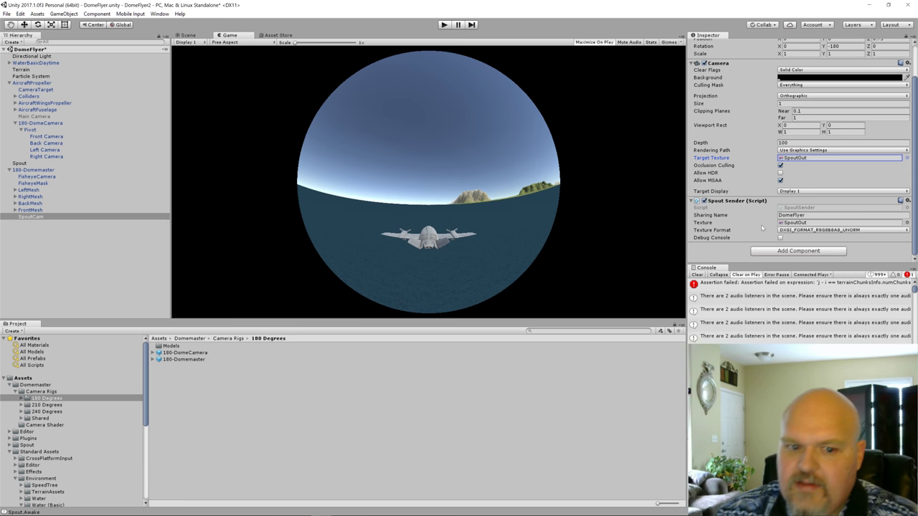
pyautogui.scroll(2, 824, 225)
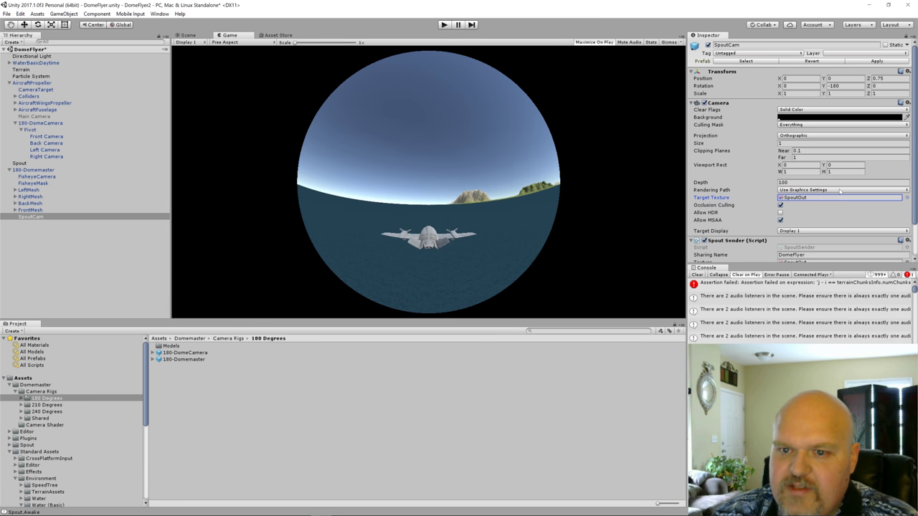
pyautogui.scroll(-2, 803, 237)
# - Add the Invert Camera script to SpoutCam
pyautogui.click(782, 251)
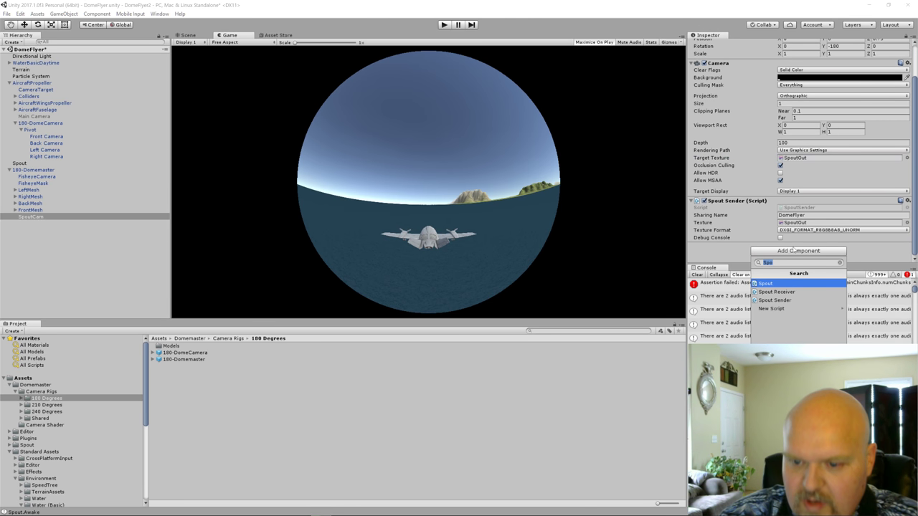
pyautogui.write('Camera')
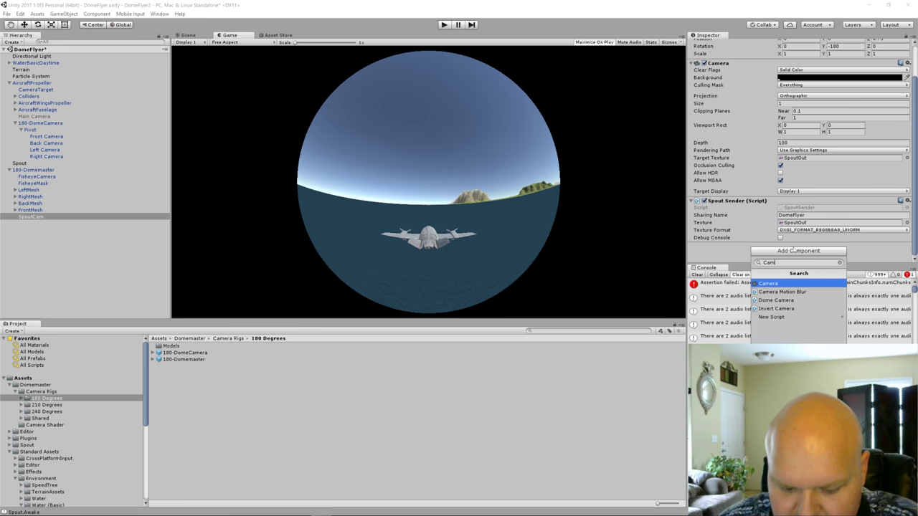
pyautogui.press('Down')
pyautogui.press('Down')
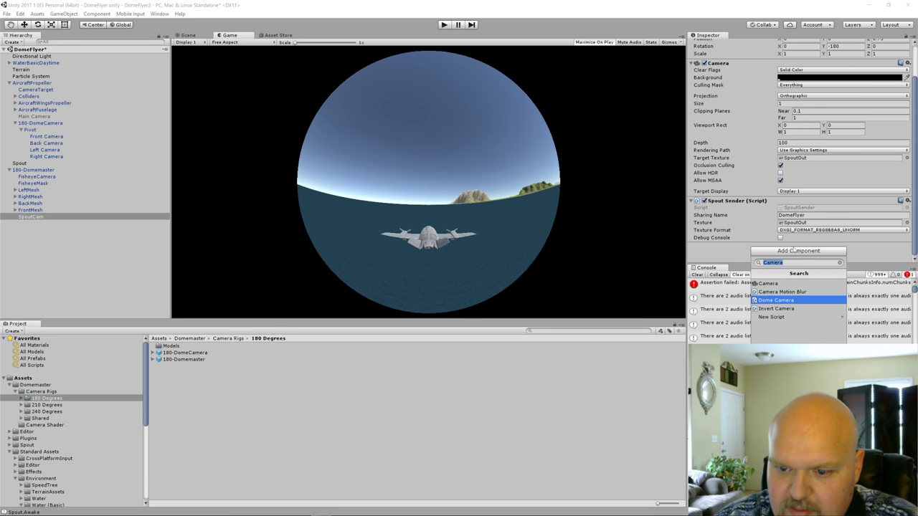
pyautogui.press('Down')
pyautogui.press('Return')
pyautogui.scroll(-1, 767, 245)
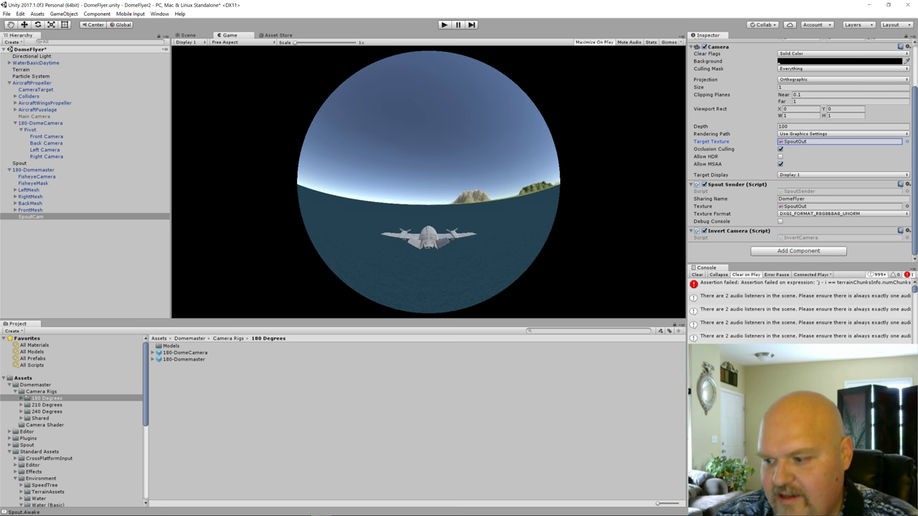
# - Clear the SpoutCam selection before saving the DomeFlyer scene
pyautogui.click(591, 393)
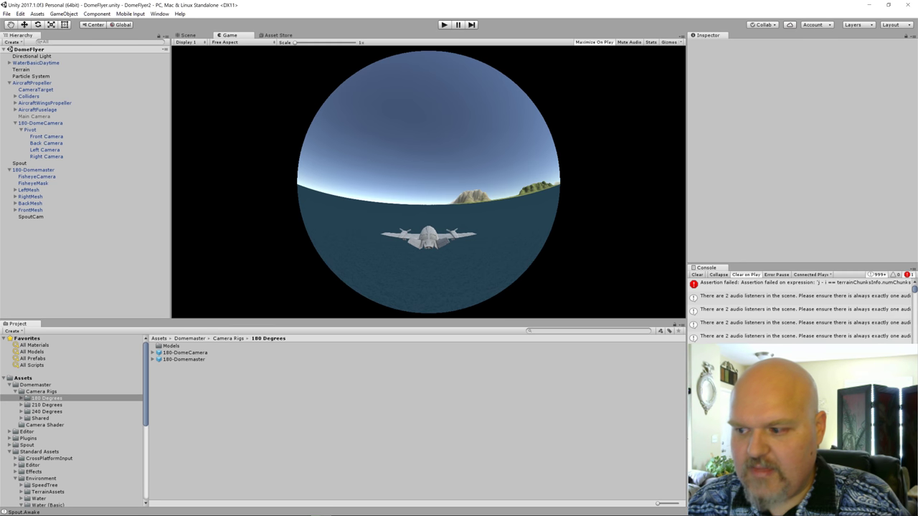
# - In the Input Manager, duplicate the Horizontal and Vertical axes
pyautogui.click(21, 14)
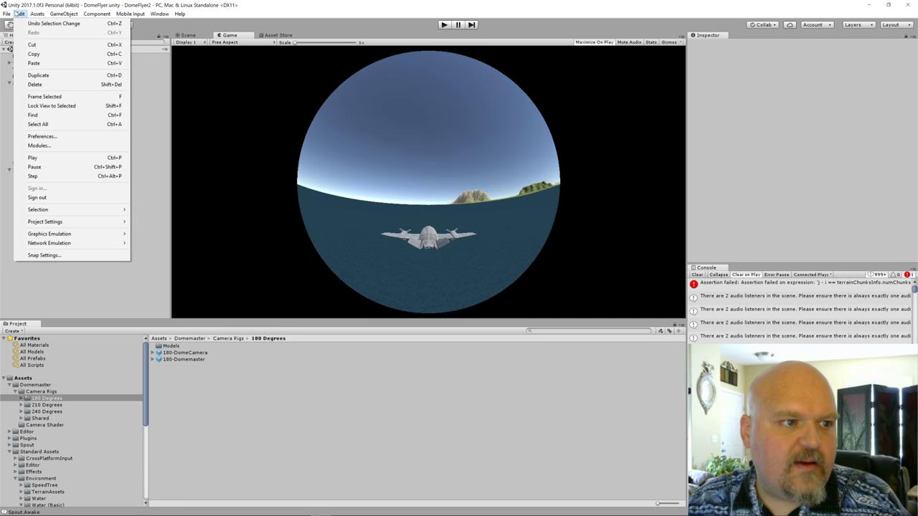
pyautogui.moveTo(83, 221)
pyautogui.click(150, 222)
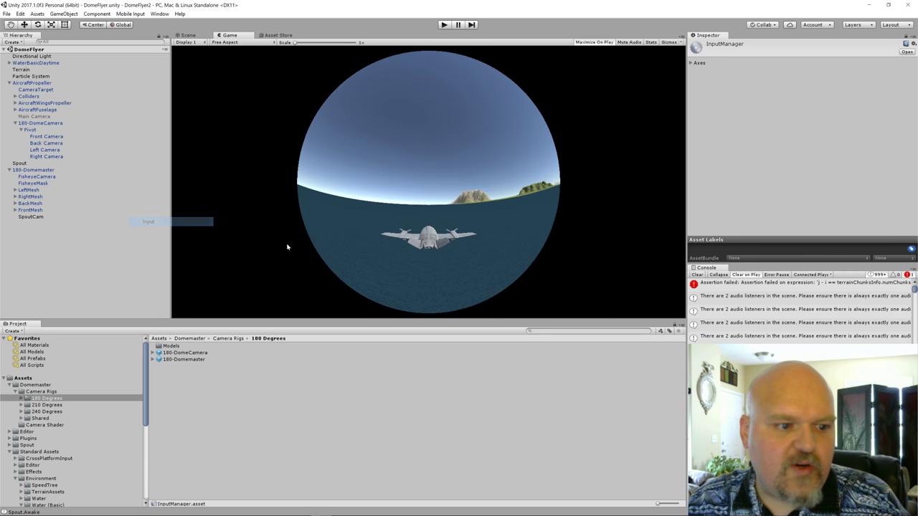
pyautogui.click(694, 63)
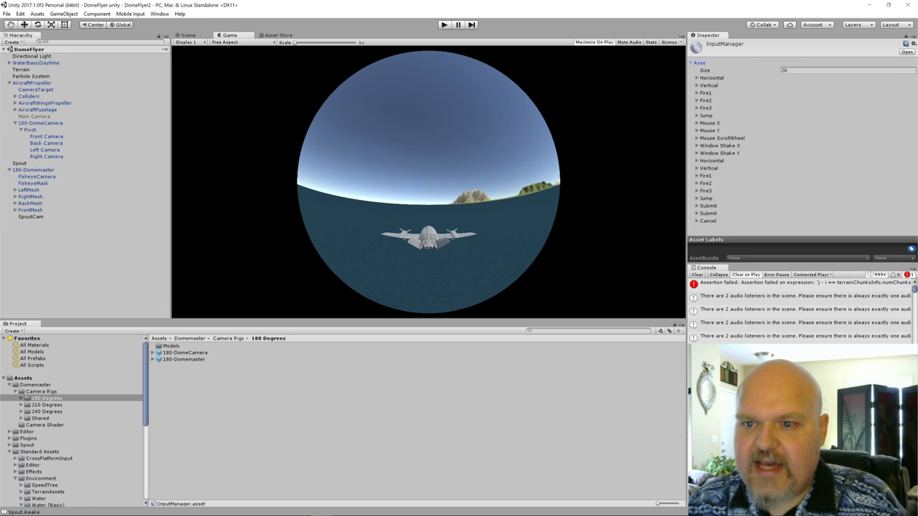
pyautogui.click(717, 162)
pyautogui.click(715, 162)
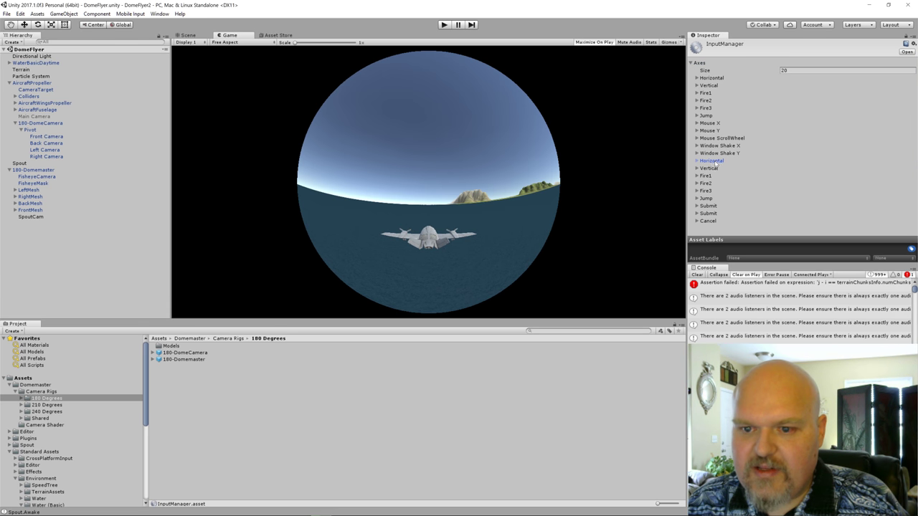
pyautogui.rightClick(716, 163)
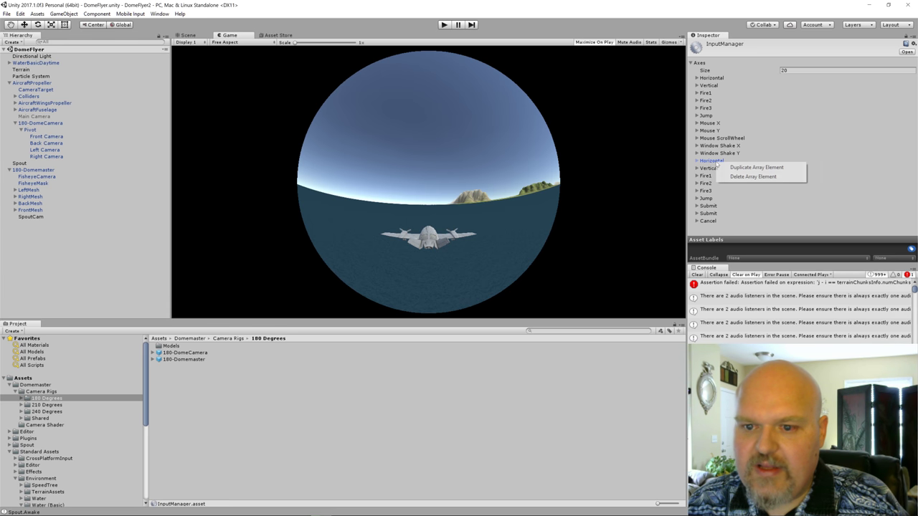
pyautogui.click(727, 166)
pyautogui.click(710, 176)
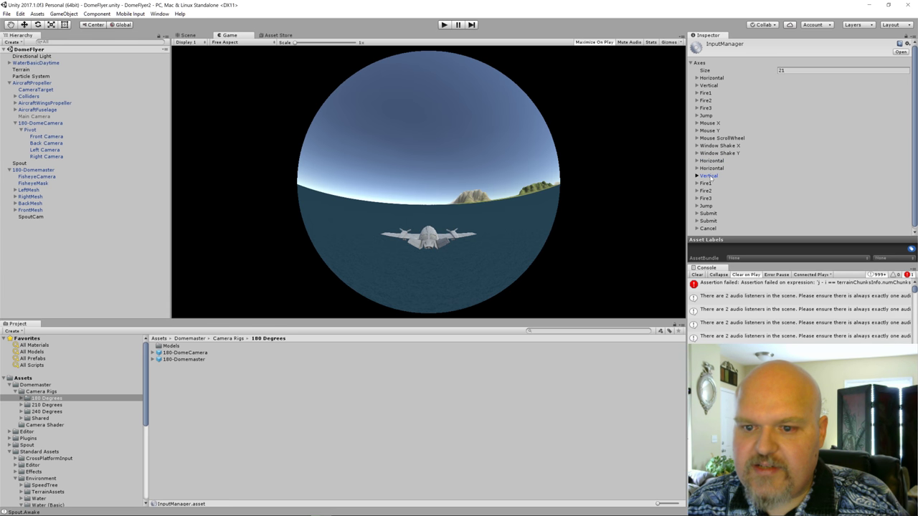
pyautogui.rightClick(710, 177)
pyautogui.click(724, 183)
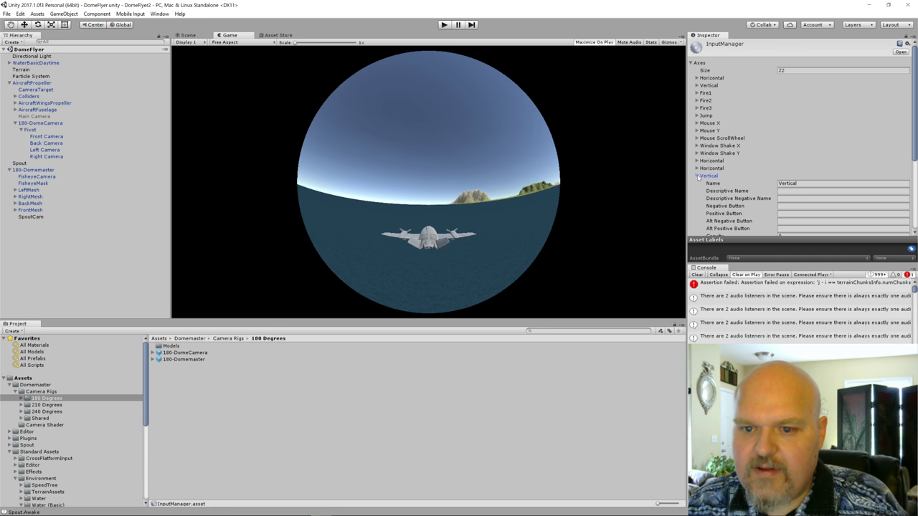
pyautogui.click(701, 177)
# - Rename the Horizontal copy to Mouse X reading the 4th joystick axis
pyautogui.click(712, 170)
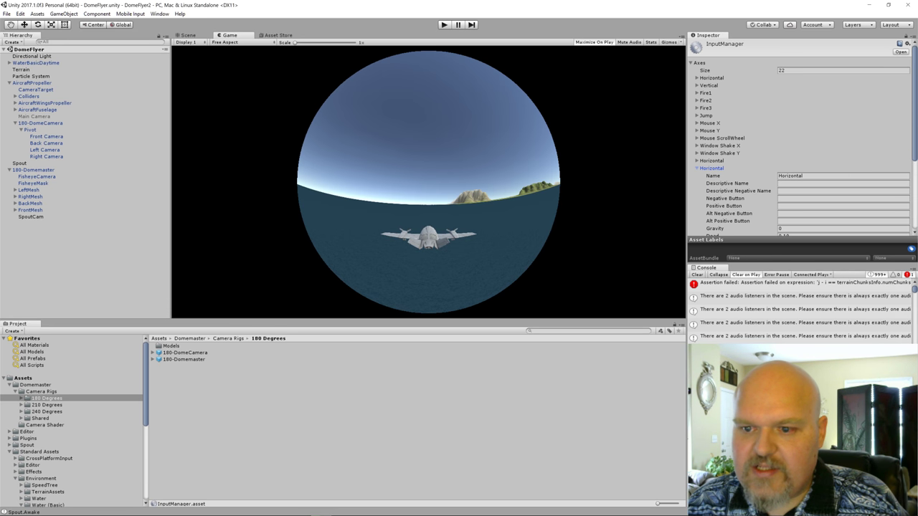
pyautogui.scroll(-3, 797, 155)
pyautogui.click(796, 126)
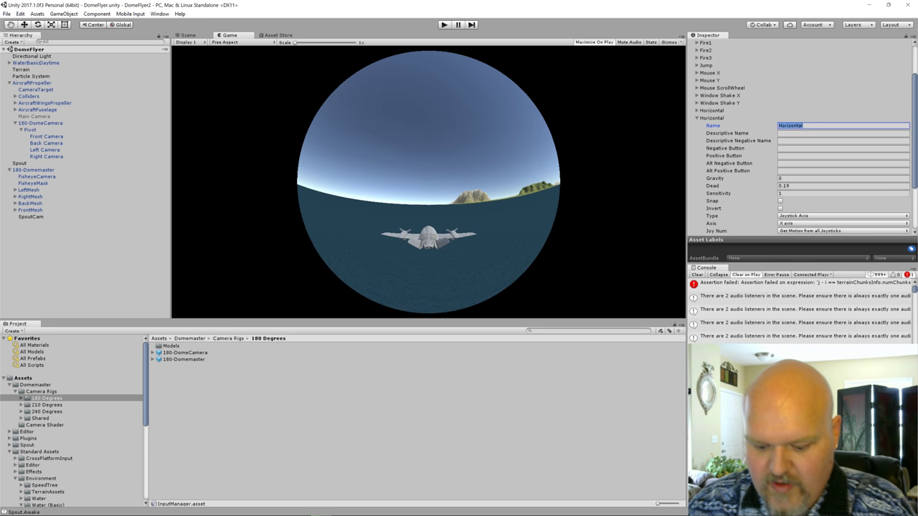
pyautogui.write('Mouse')
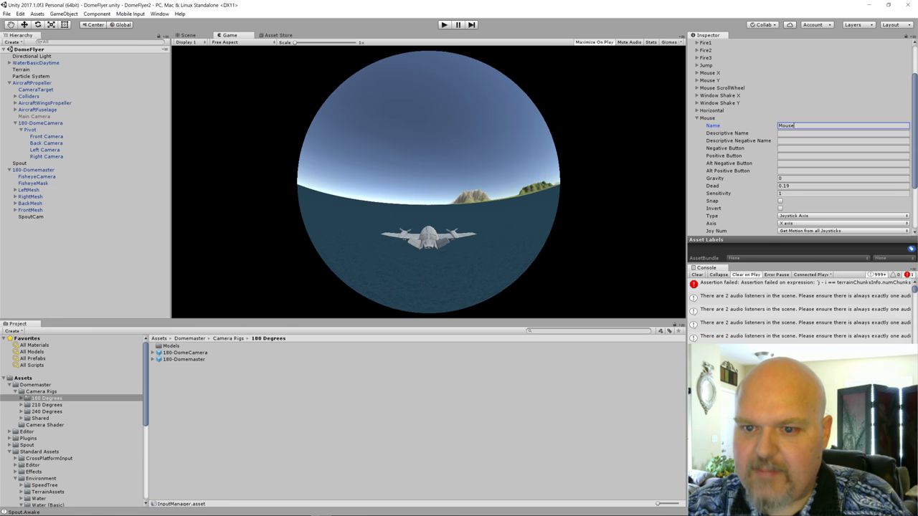
pyautogui.write(' X')
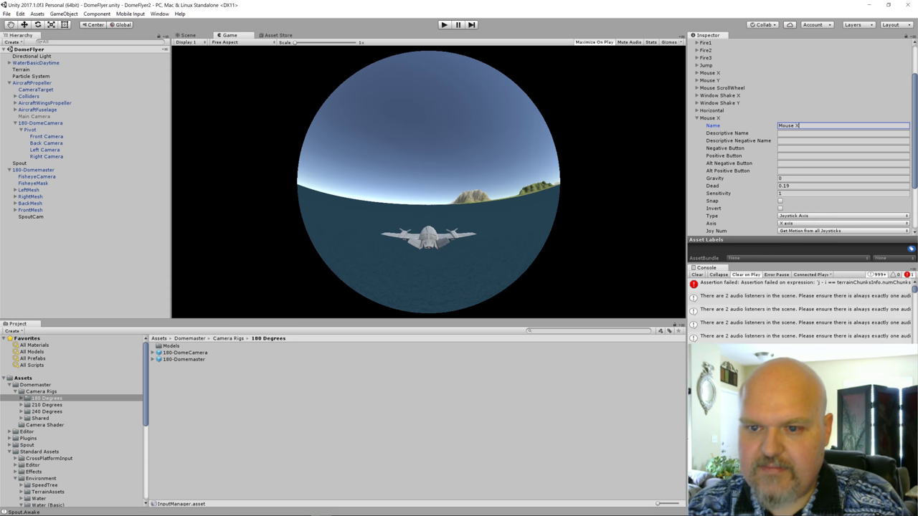
pyautogui.scroll(-3, 801, 172)
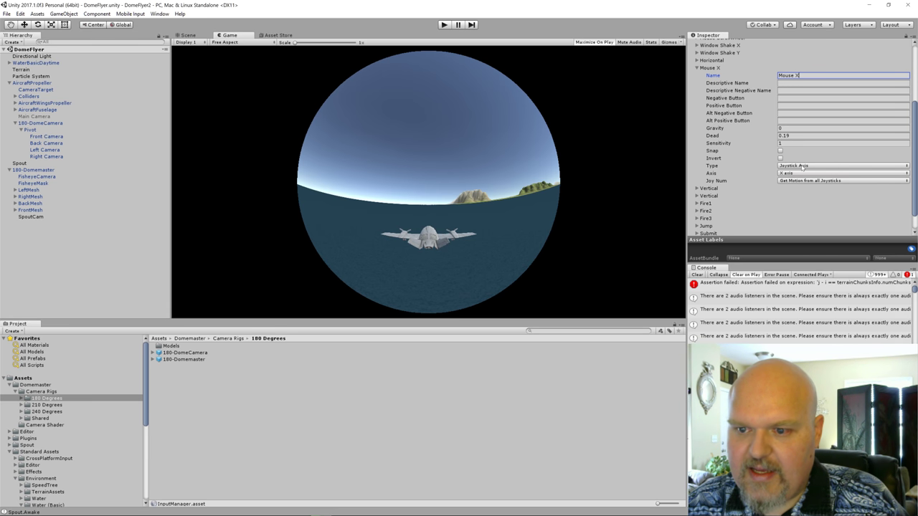
pyautogui.click(797, 173)
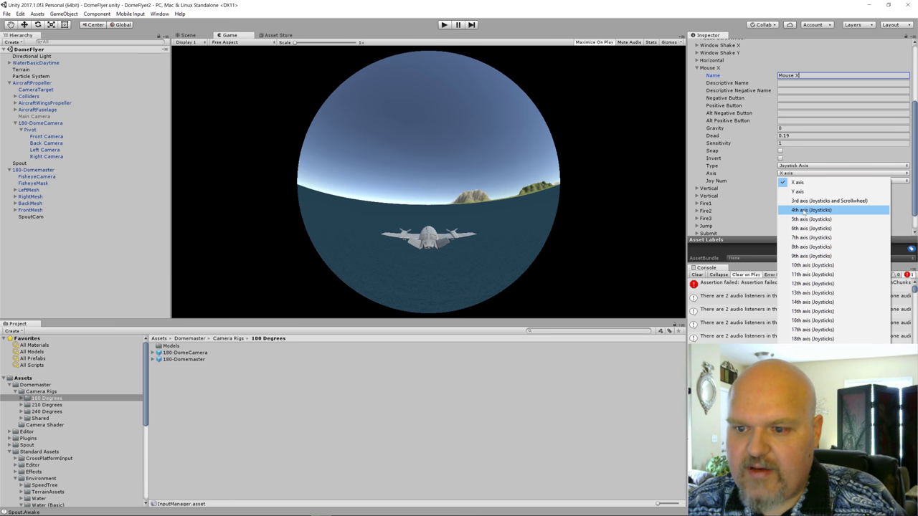
pyautogui.click(804, 211)
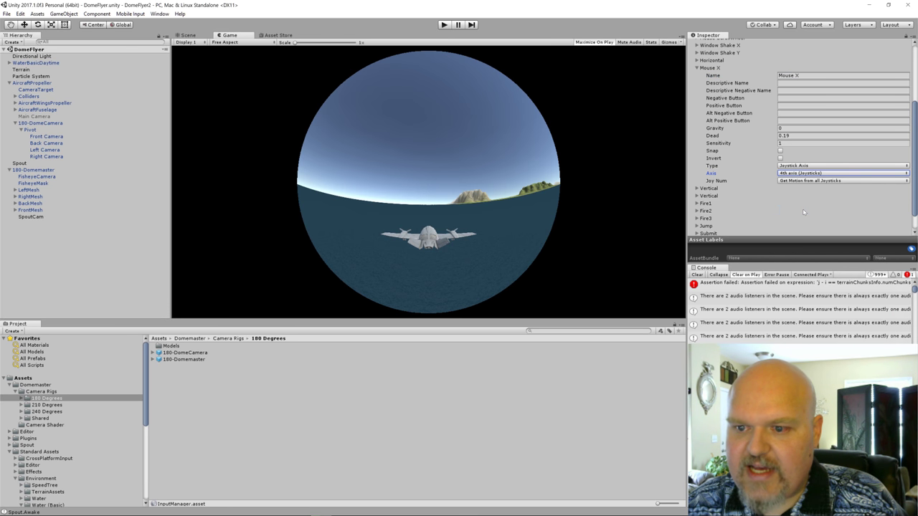
pyautogui.click(696, 68)
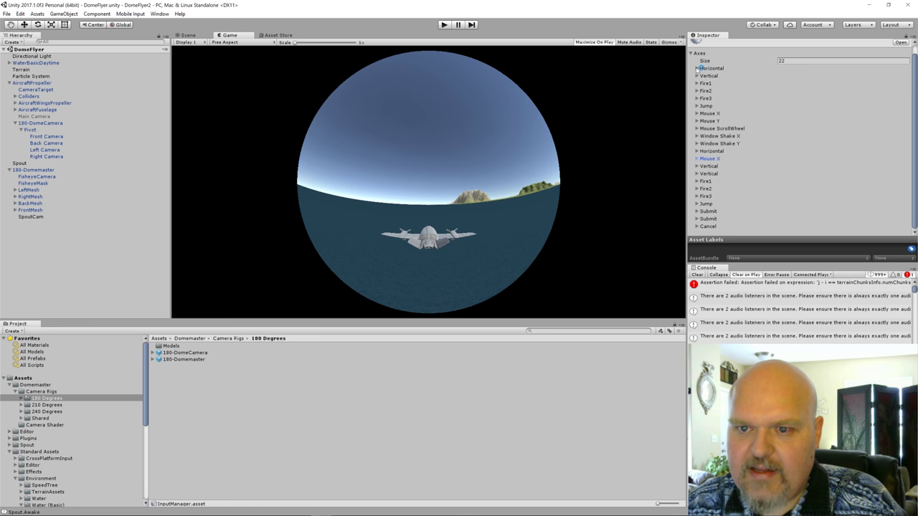
# - Rename the Vertical copy to Mouse Y reading the 5th joystick axis
pyautogui.click(696, 174)
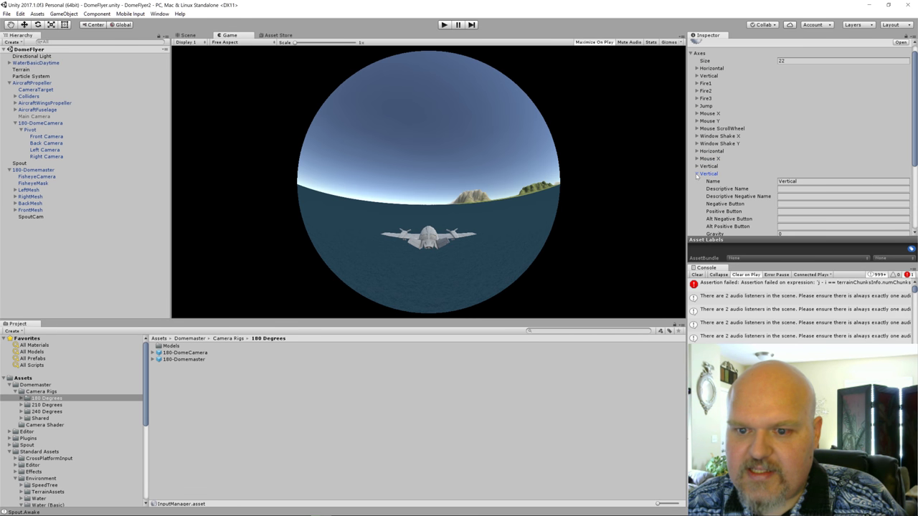
pyautogui.click(842, 182)
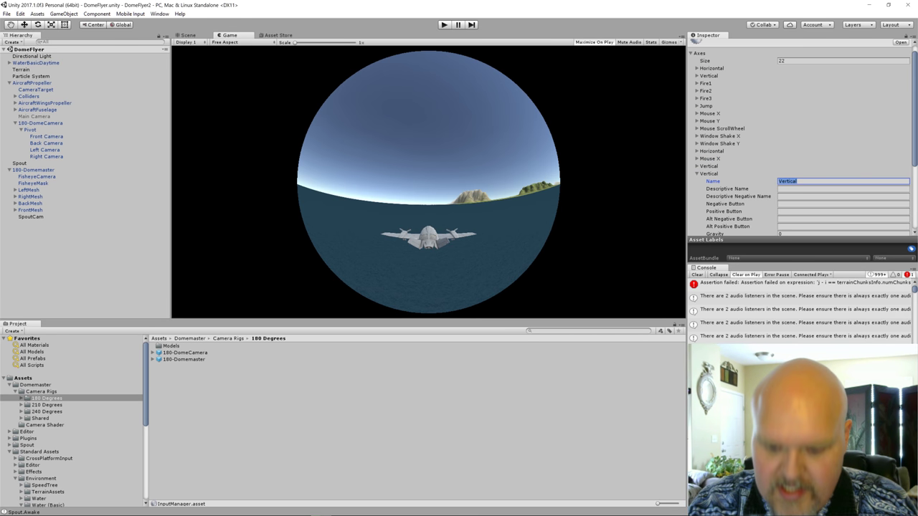
pyautogui.write('Mouse Y')
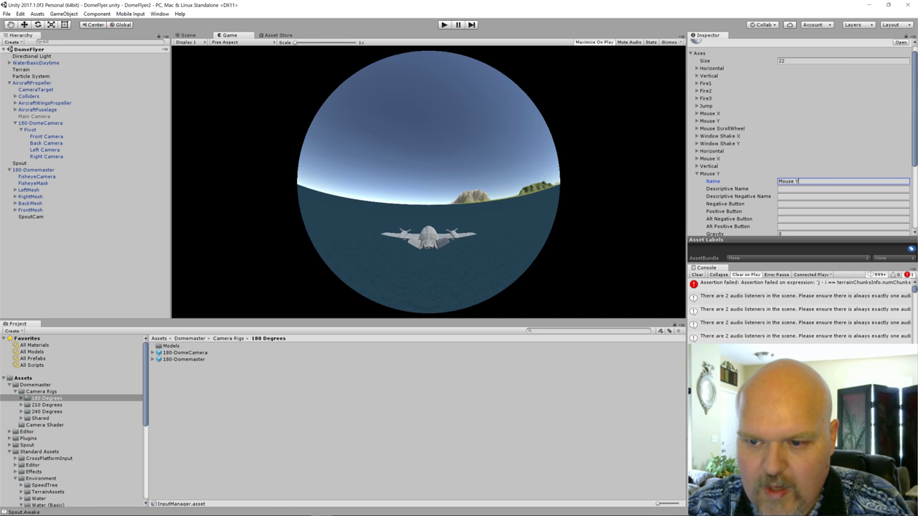
pyautogui.scroll(-3, 812, 210)
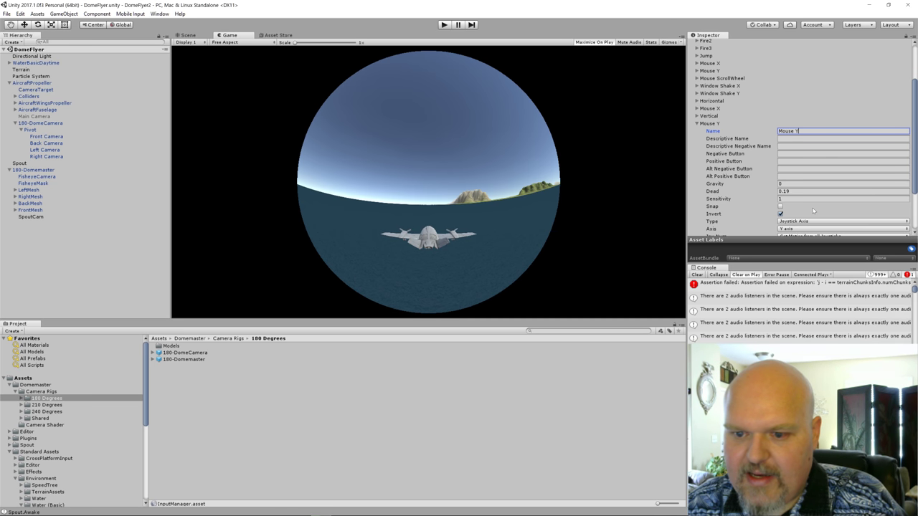
pyautogui.scroll(-2, 813, 210)
pyautogui.click(799, 205)
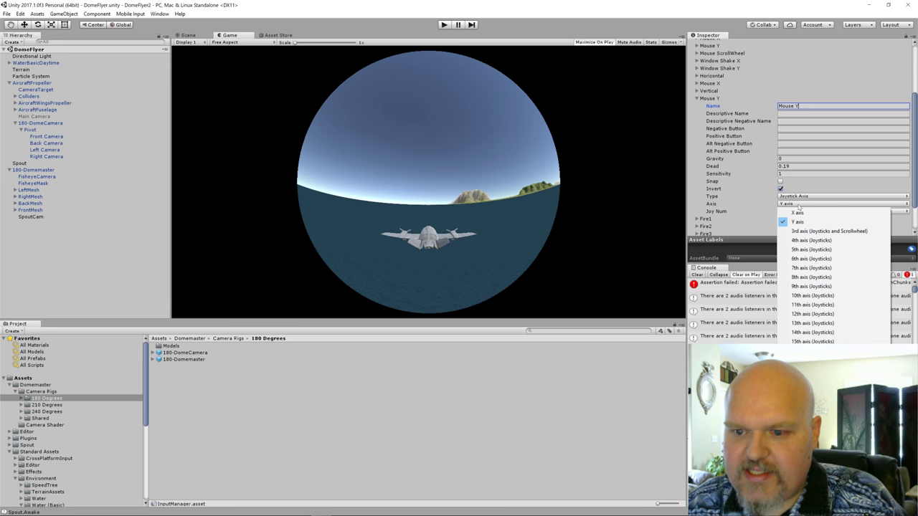
pyautogui.click(803, 249)
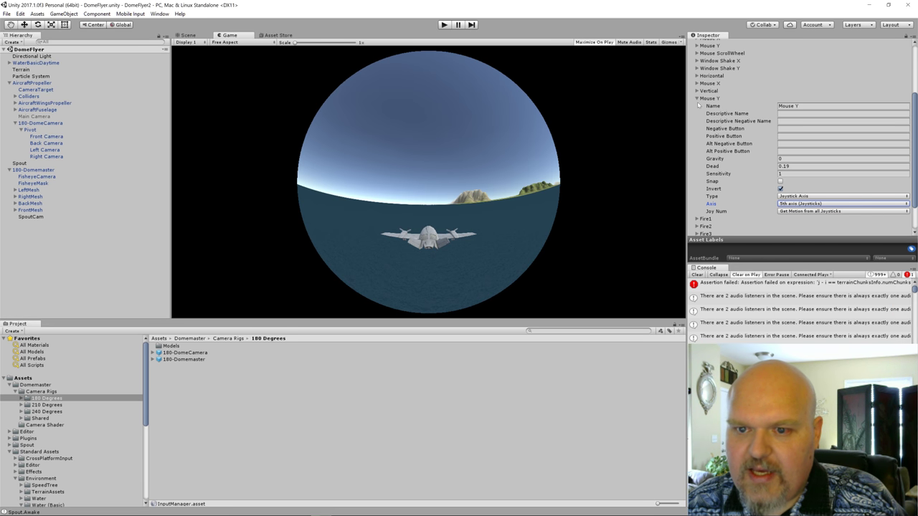
pyautogui.scroll(-3, 747, 190)
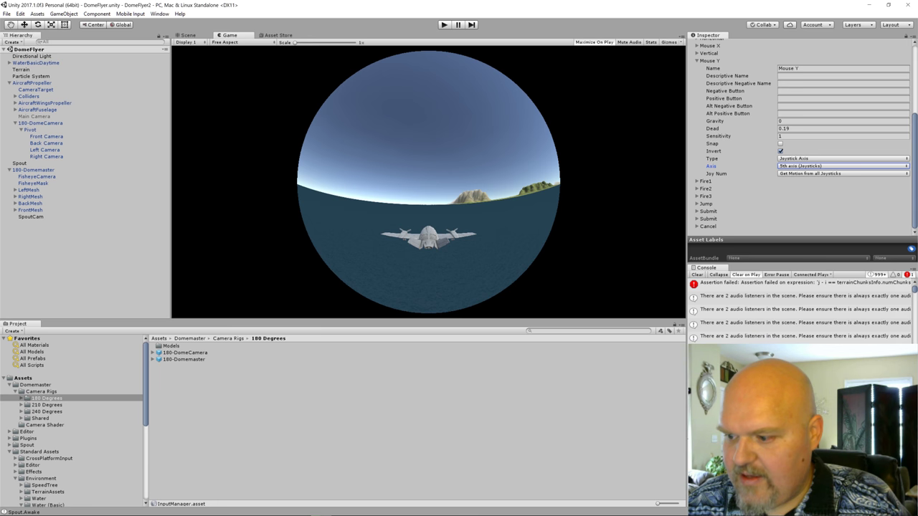
pyautogui.click(344, 386)
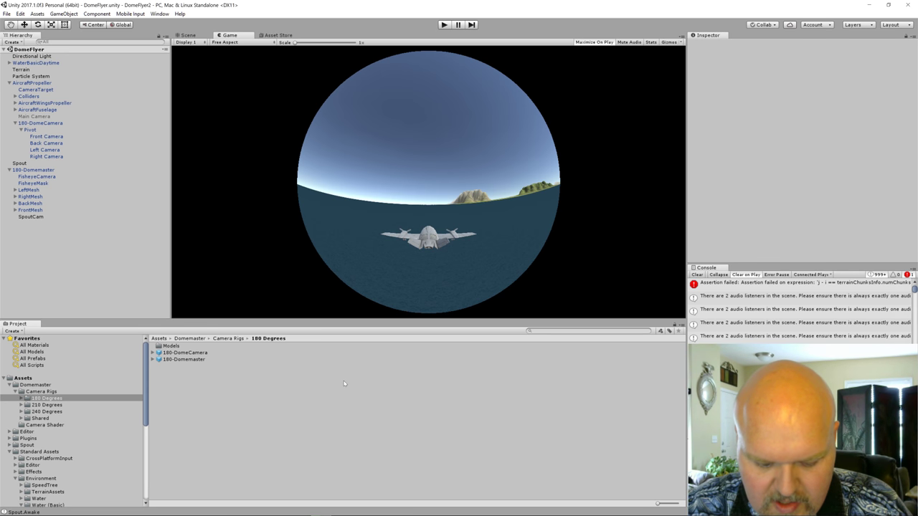
# - Remove the five Spout scenes from Scenes In Build and add the open DomeFlyer scene
pyautogui.hotkey('ctrl', 'shift', 'b')
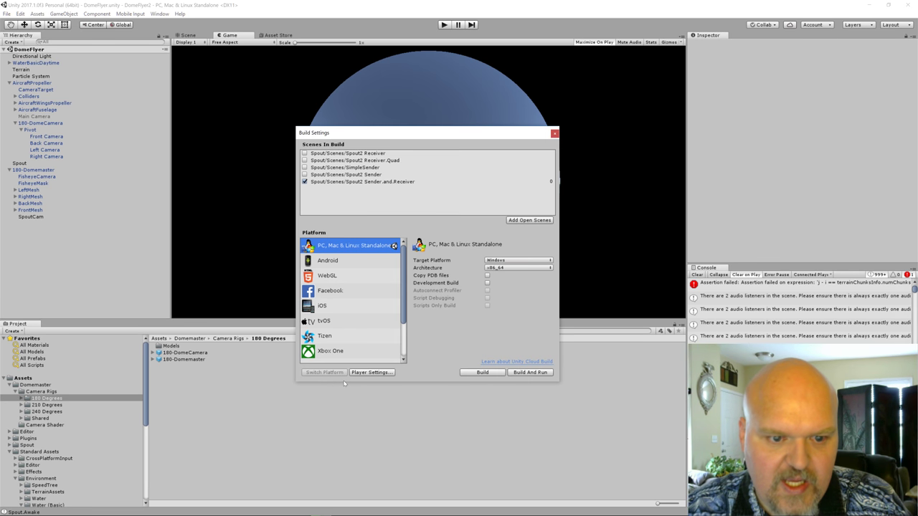
pyautogui.click(363, 154)
pyautogui.hotkey('shift', 'Down')
pyautogui.hotkey('shift', 'Down')
pyautogui.hotkey('shift', 'Down')
pyautogui.hotkey('shift', 'Down')
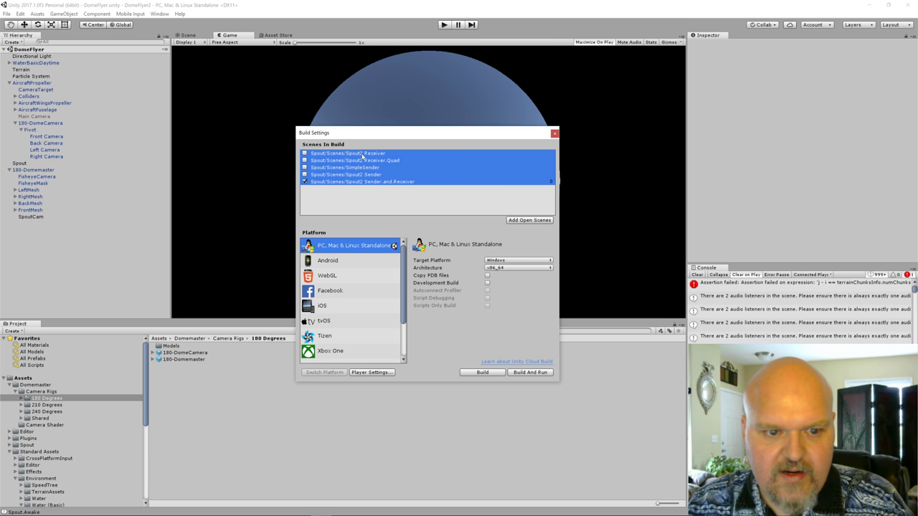
pyautogui.press('Delete')
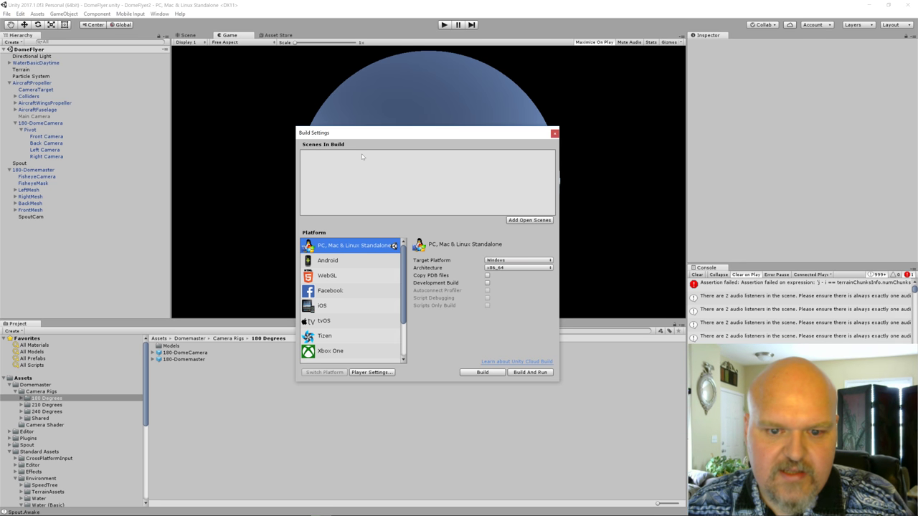
pyautogui.click(527, 220)
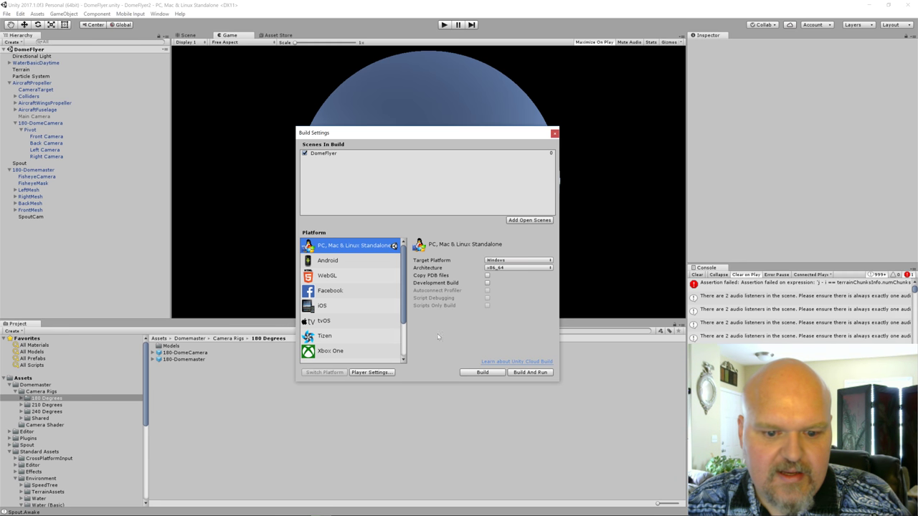
# - In Player Settings, enter the company name and set Product Name to 'Dome Flyer'
pyautogui.click(371, 372)
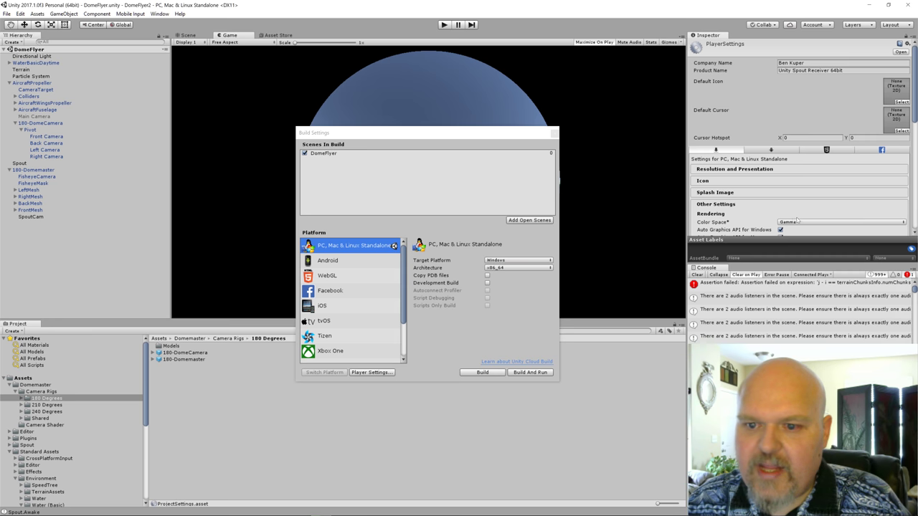
pyautogui.click(810, 63)
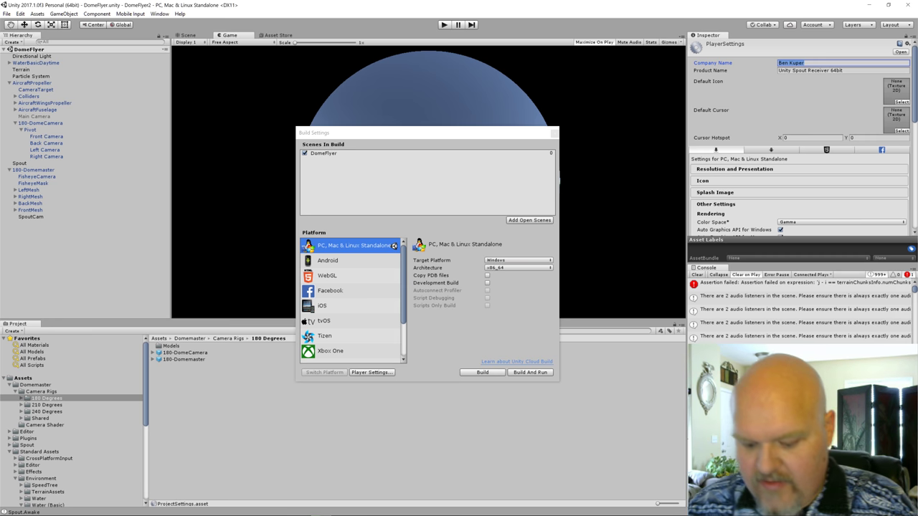
pyautogui.write('Belin Fieldson')
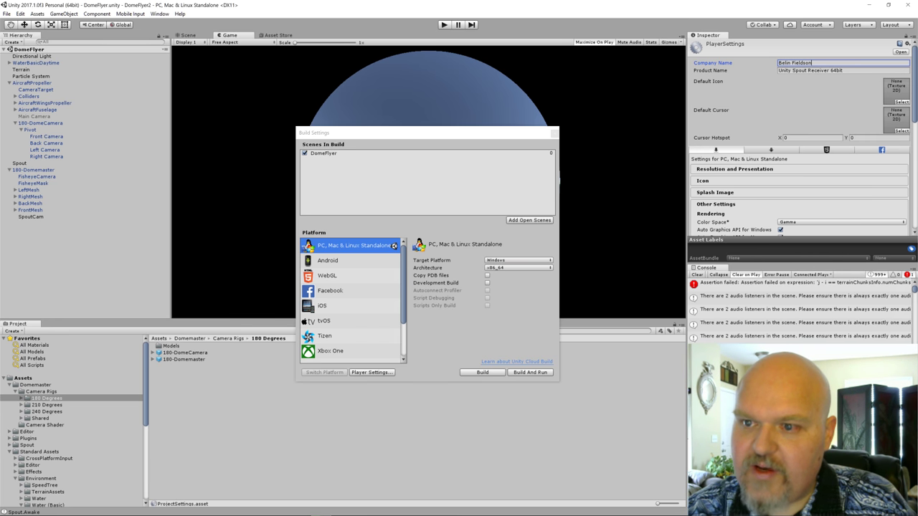
pyautogui.press('Tab')
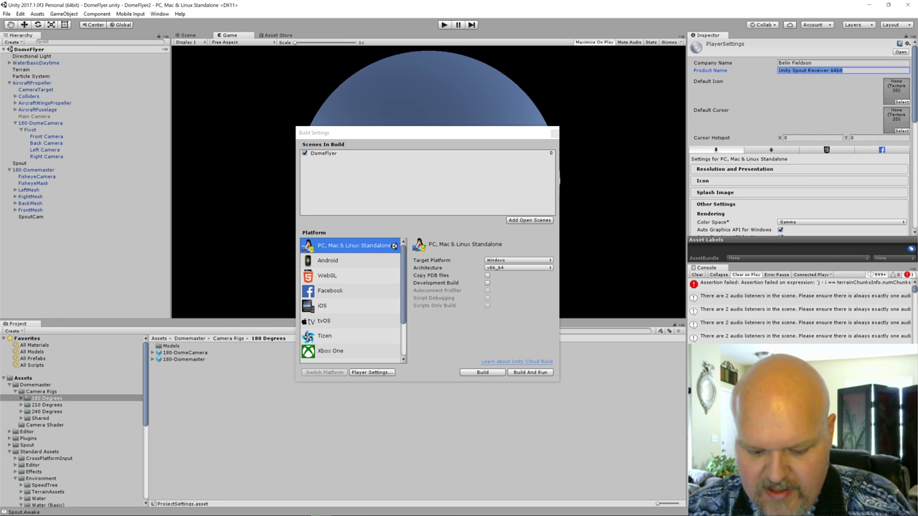
pyautogui.write('Dome Flyer')
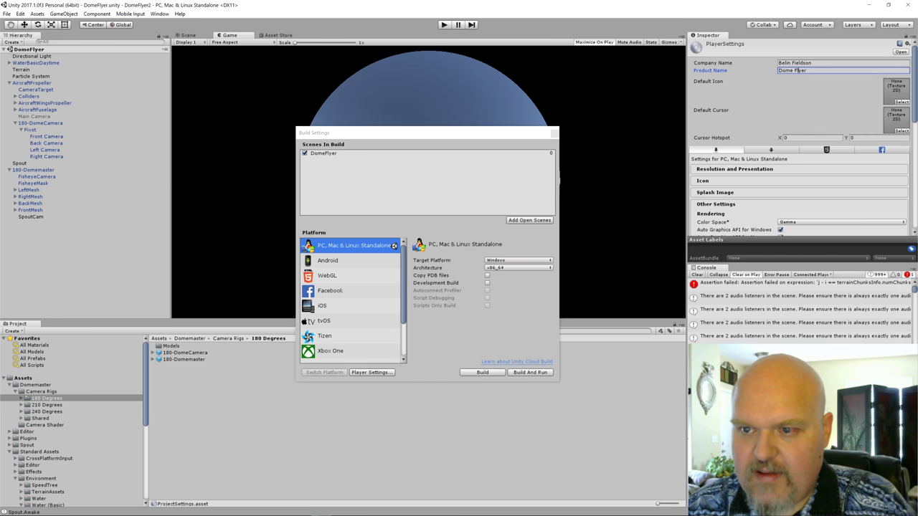
# - Enable Visible In Background and set Default Screen Height to 480
pyautogui.scroll(-3, 843, 104)
pyautogui.scroll(-2, 839, 100)
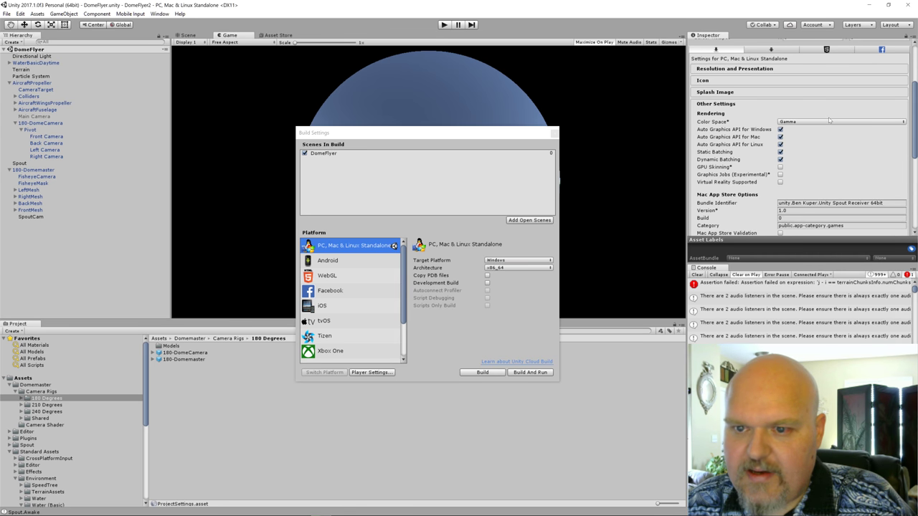
pyautogui.click(811, 44)
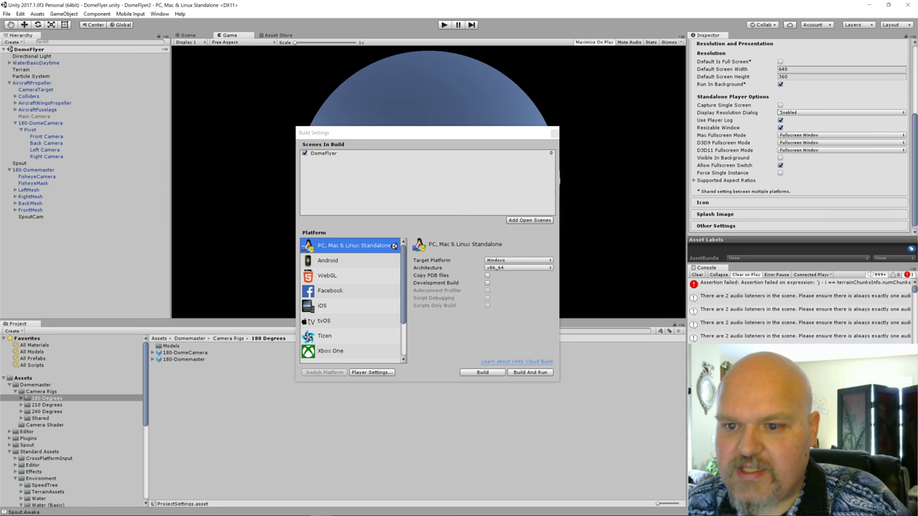
pyautogui.click(780, 158)
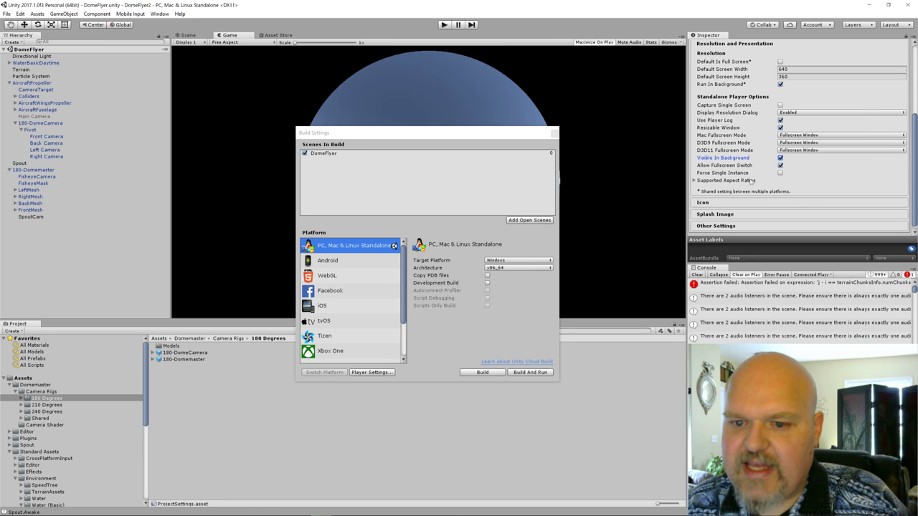
pyautogui.click(783, 76)
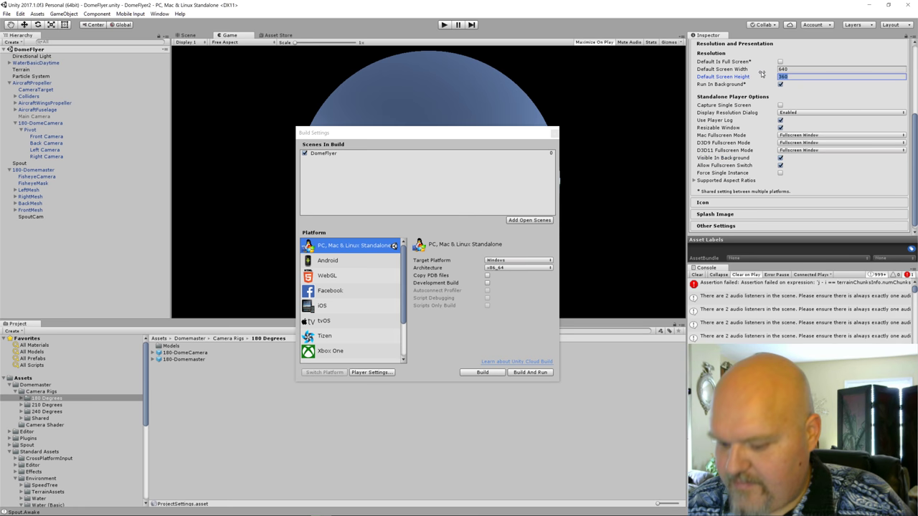
pyautogui.write('480')
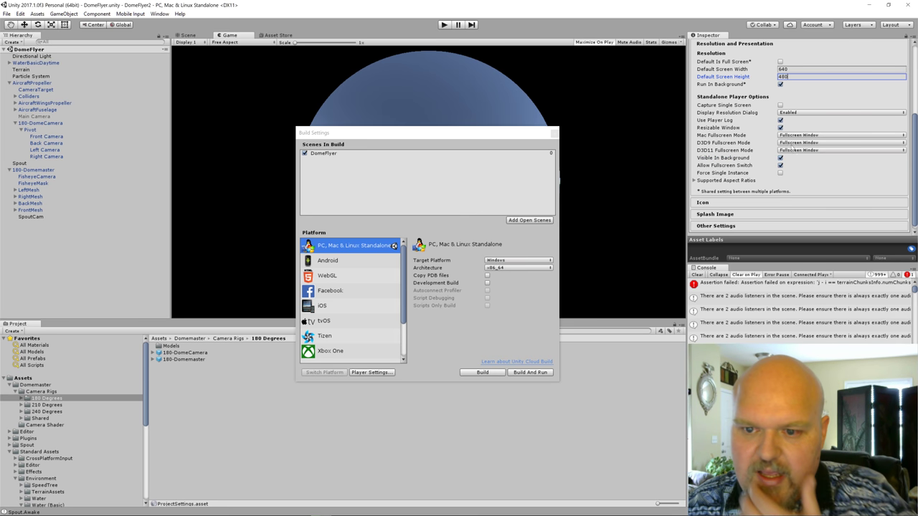
pyautogui.click(760, 203)
# - Set a bundle identifier ending in dome.flyer, close Build Settings and start play mode
pyautogui.scroll(-8, 761, 203)
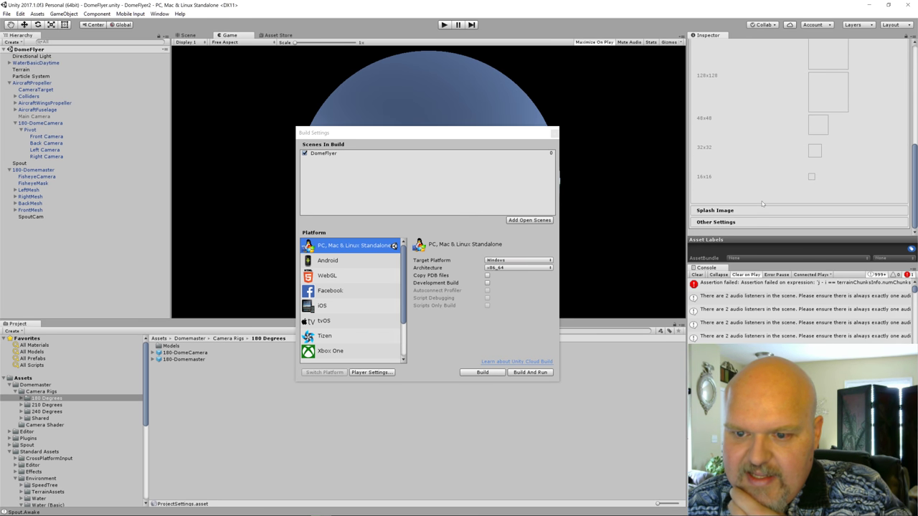
pyautogui.click(761, 222)
pyautogui.scroll(-10, 760, 222)
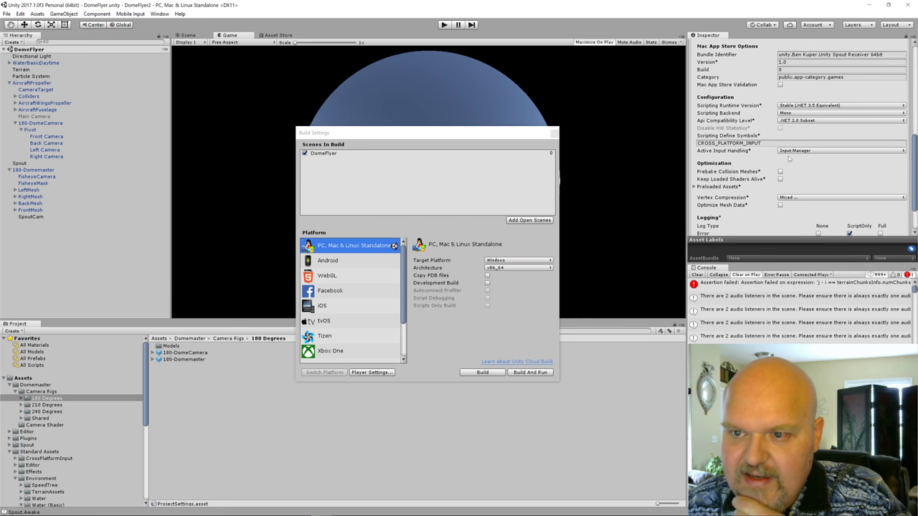
pyautogui.click(832, 54)
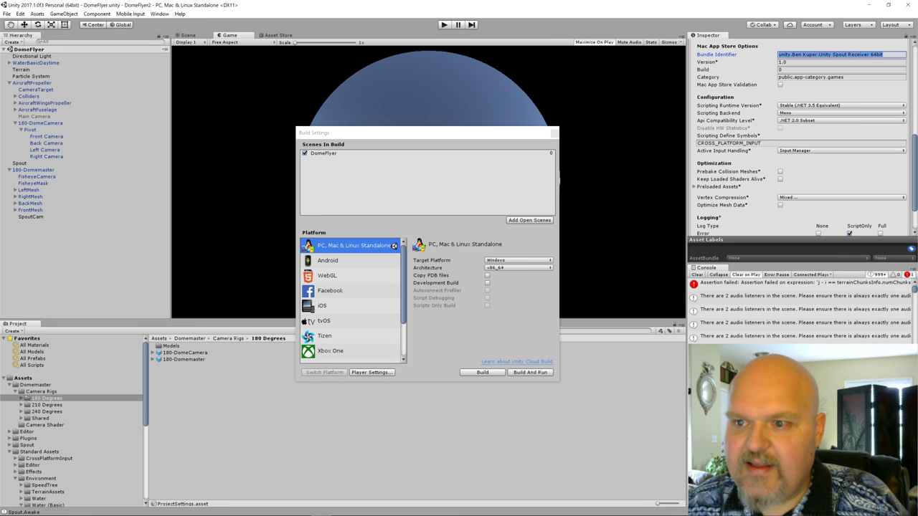
pyautogui.write('co')
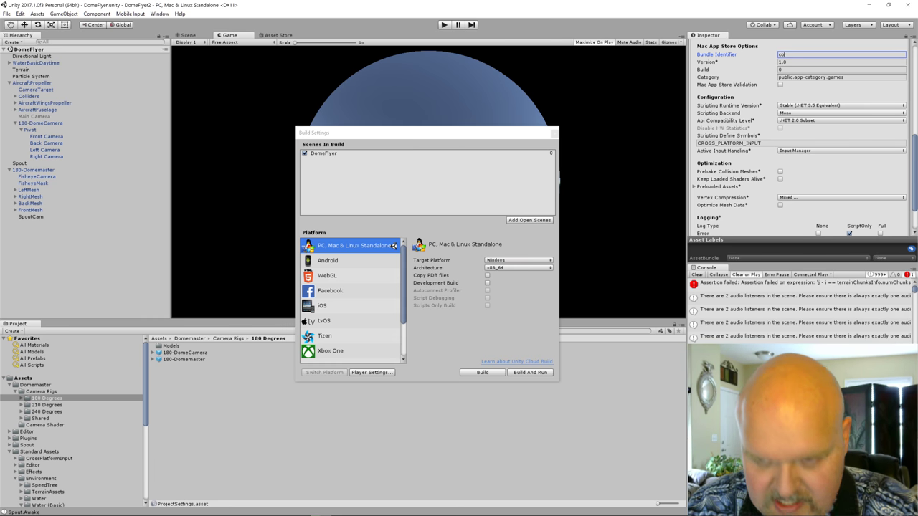
pyautogui.write('m.thebelin')
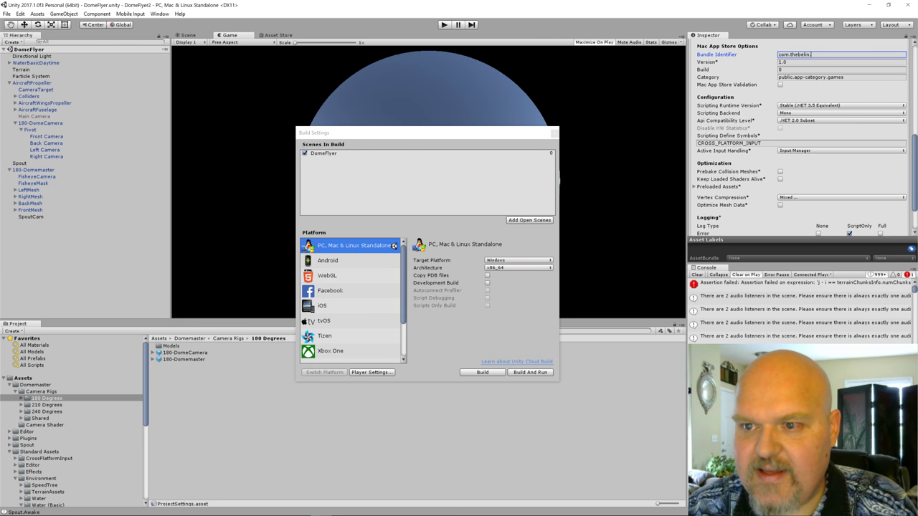
pyautogui.write('.dome.fl')
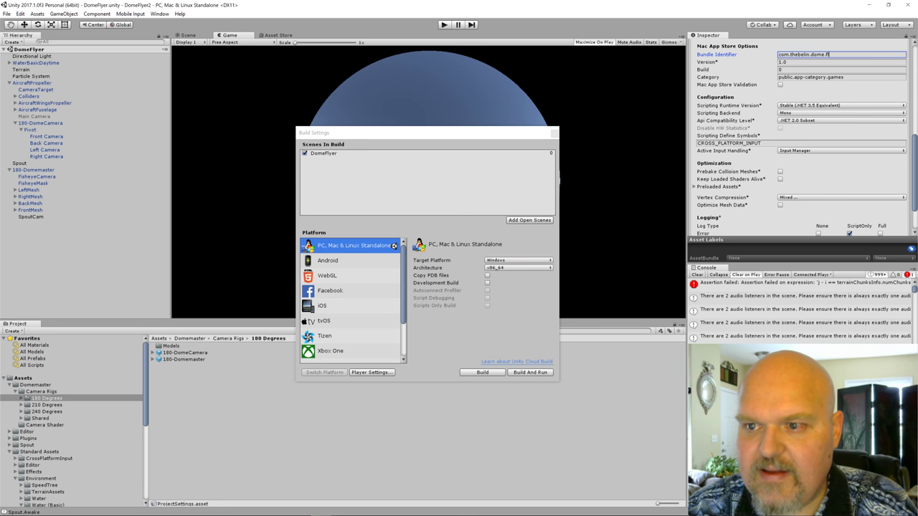
pyautogui.write('yer')
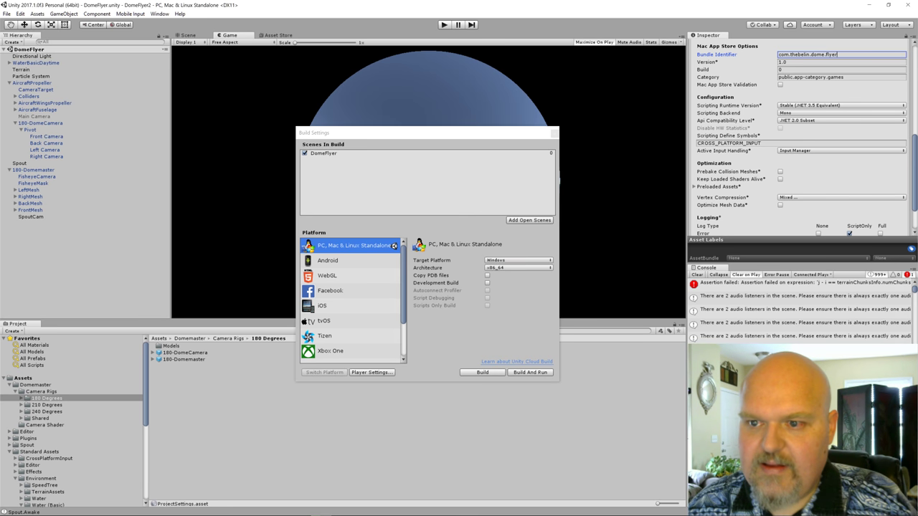
pyautogui.scroll(-3, 824, 106)
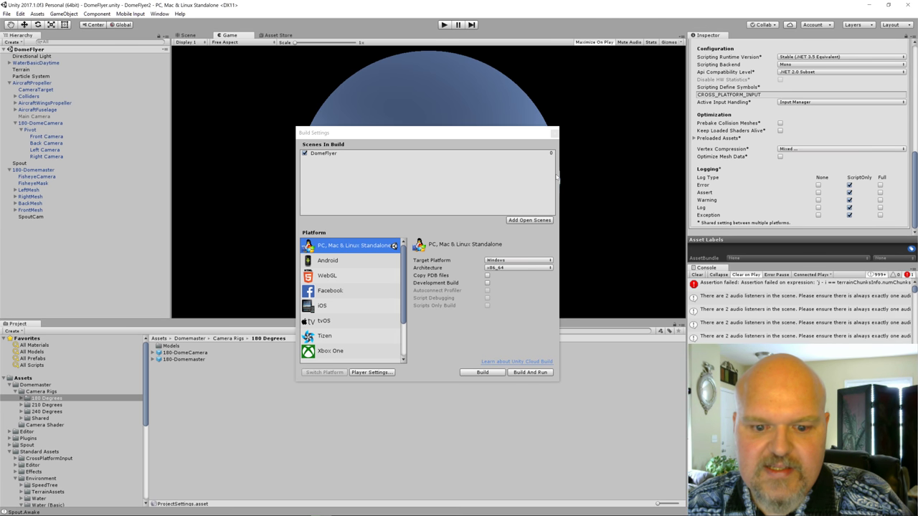
pyautogui.click(553, 133)
pyautogui.click(444, 24)
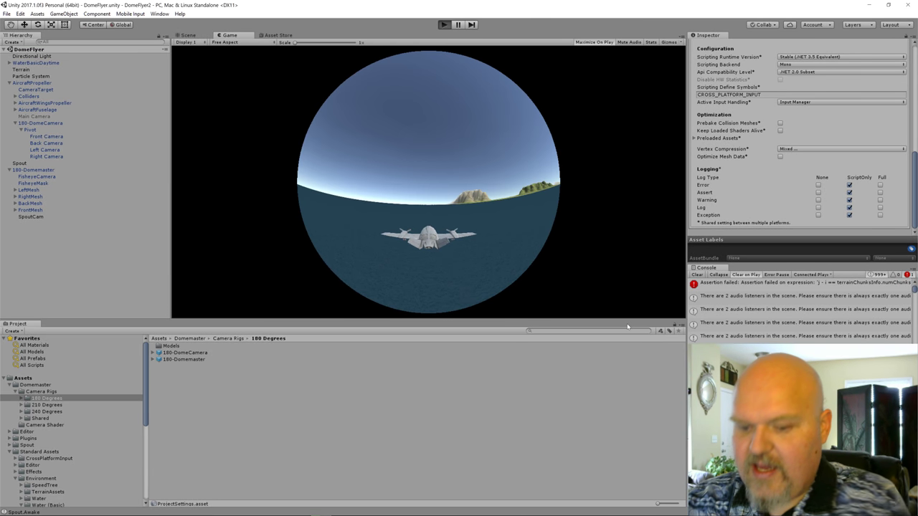
# - Maximize the Game view, fly the plane through steep left and right banks, then stop play
pyautogui.hotkey('shift', 'space')
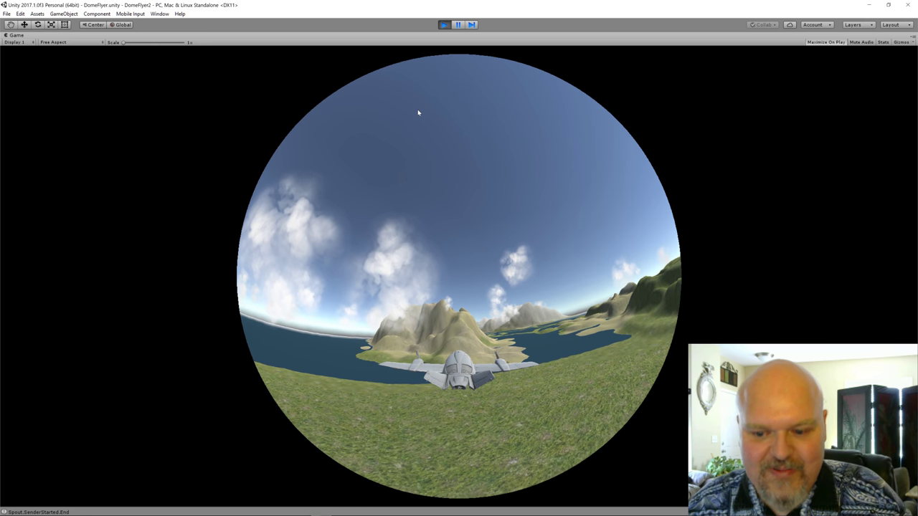
pyautogui.press('Right')
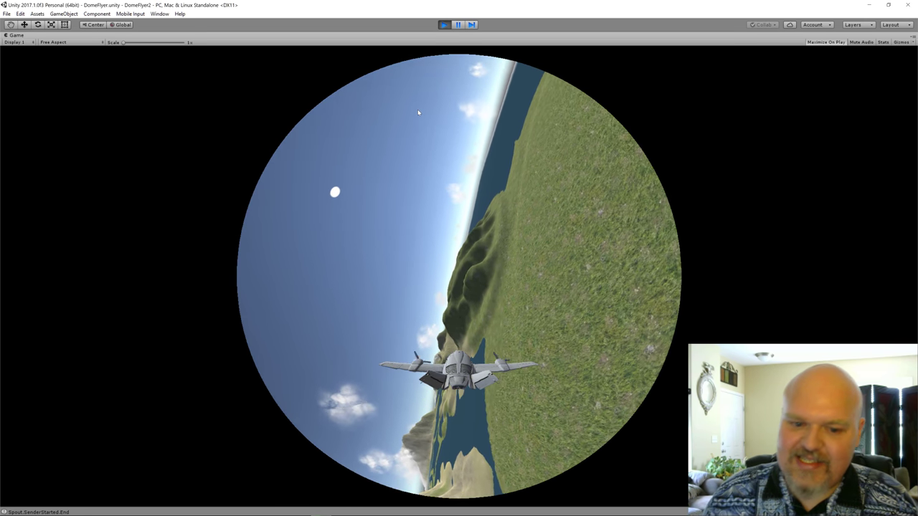
pyautogui.press('Left')
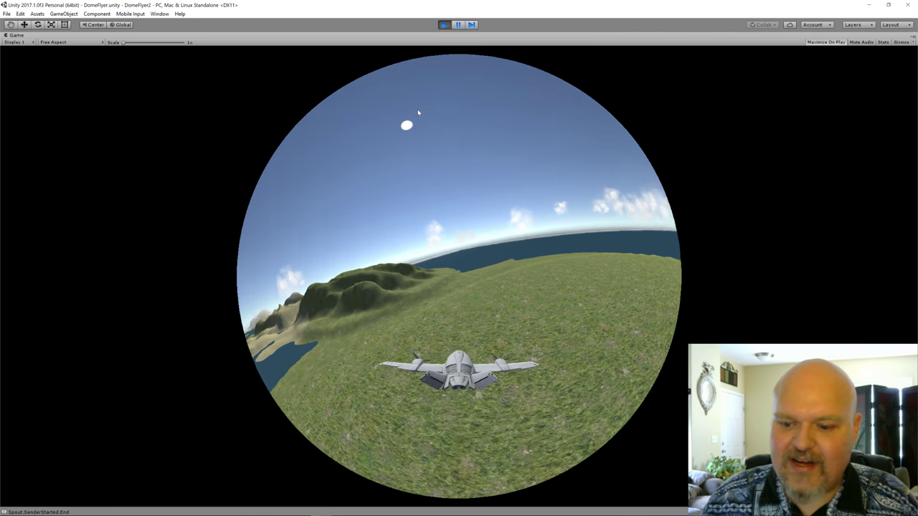
pyautogui.press('Left')
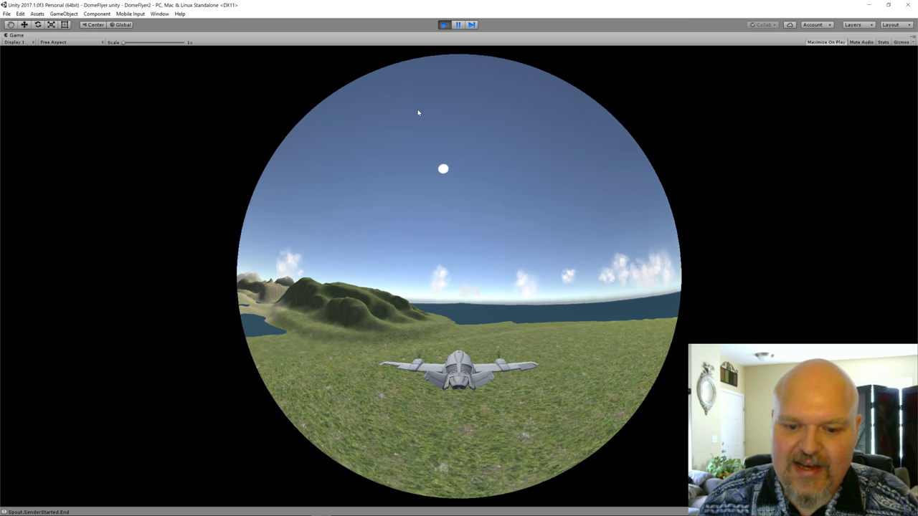
pyautogui.press('Left')
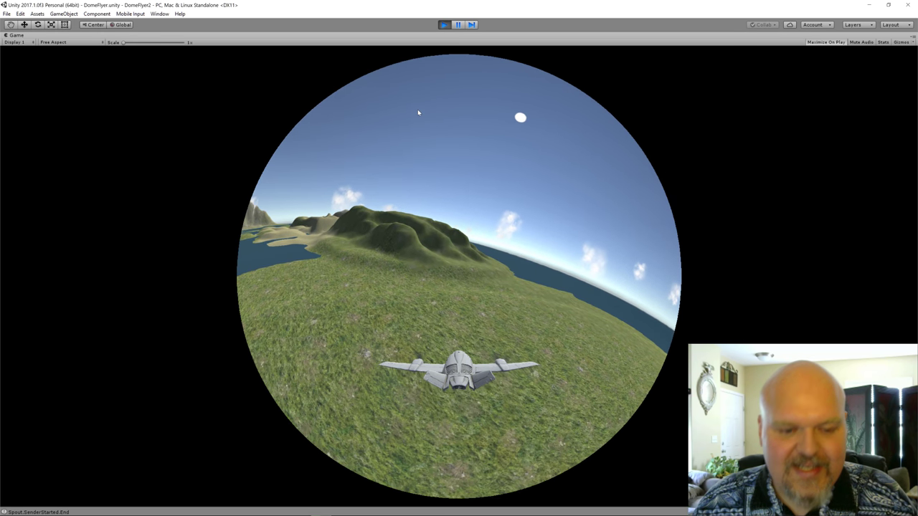
pyautogui.press('Left')
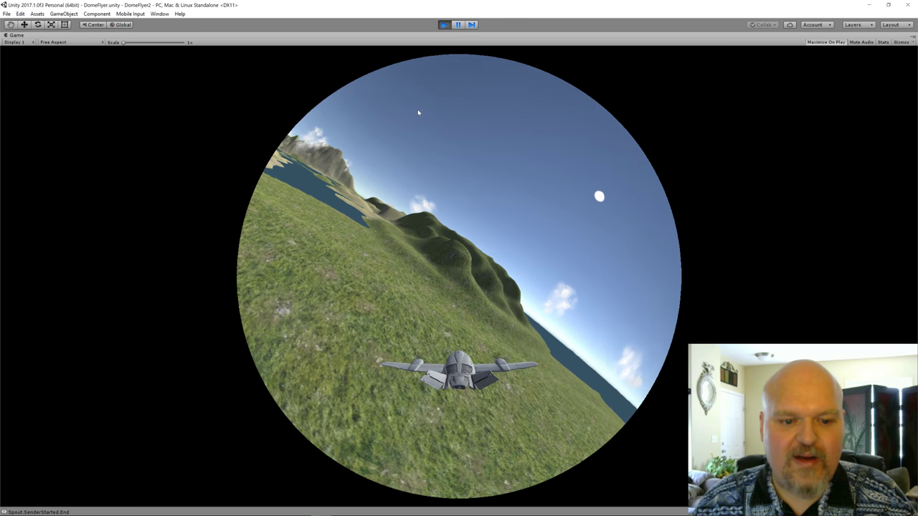
pyautogui.press('Left')
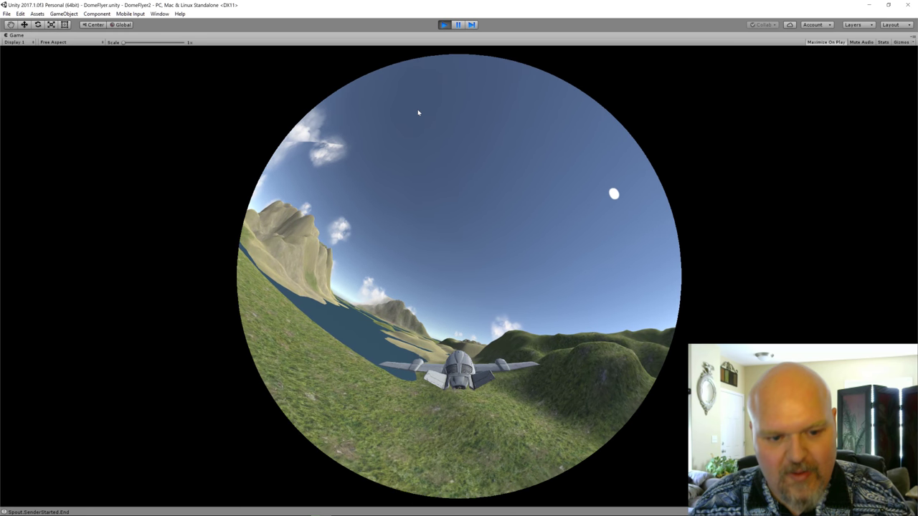
pyautogui.press('Left')
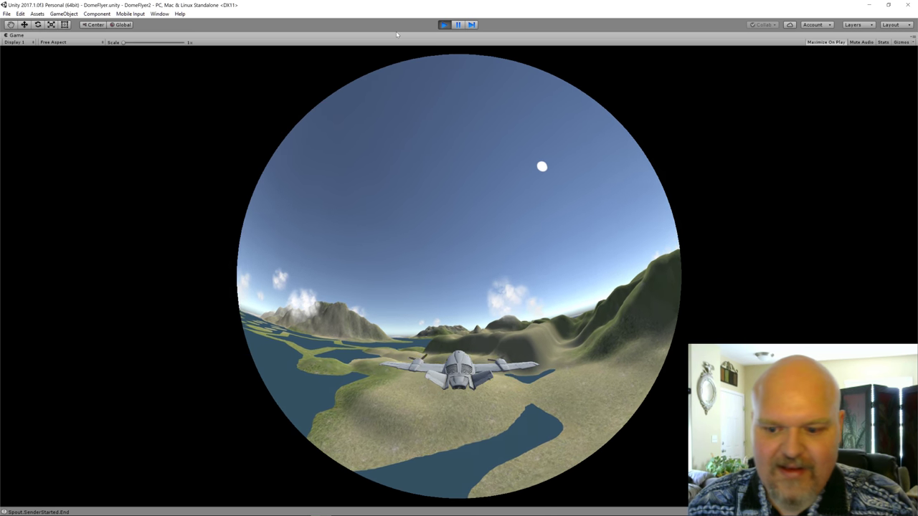
pyautogui.click(444, 26)
# - Return to the Unity editor and bring up the GeForce Experience share overlay with Alt+Z, showing the active recording
pyautogui.hotkey('alt', 'Tab')
pyautogui.hotkey('alt', 'Tab')
pyautogui.hotkey('alt', 'Tab')
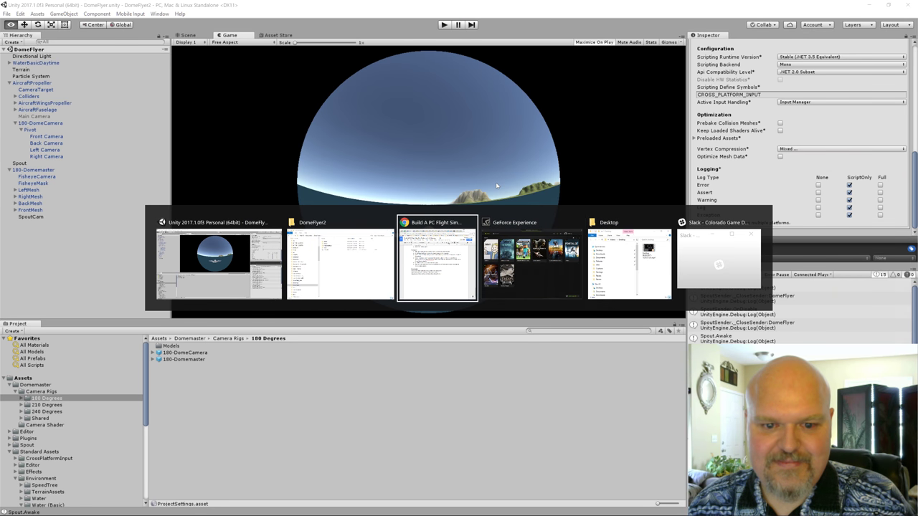
pyautogui.press('Escape')
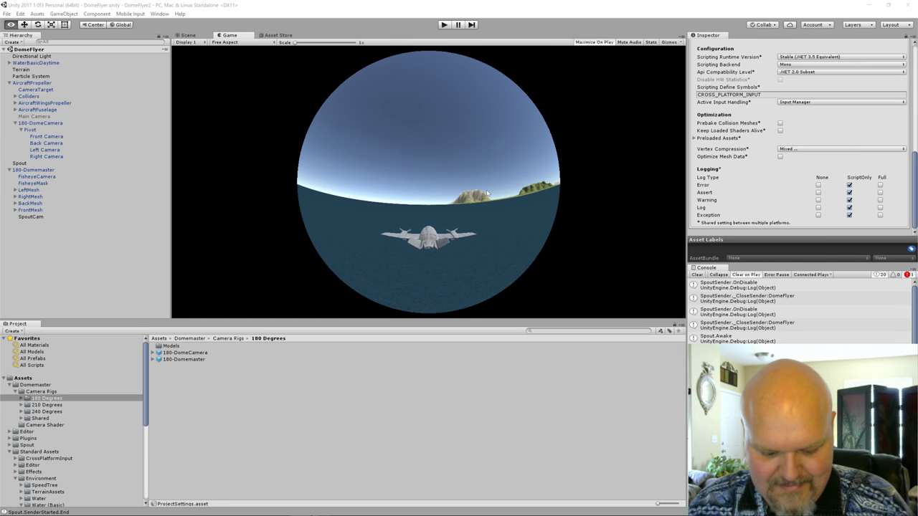
pyautogui.hotkey('alt', 'z')
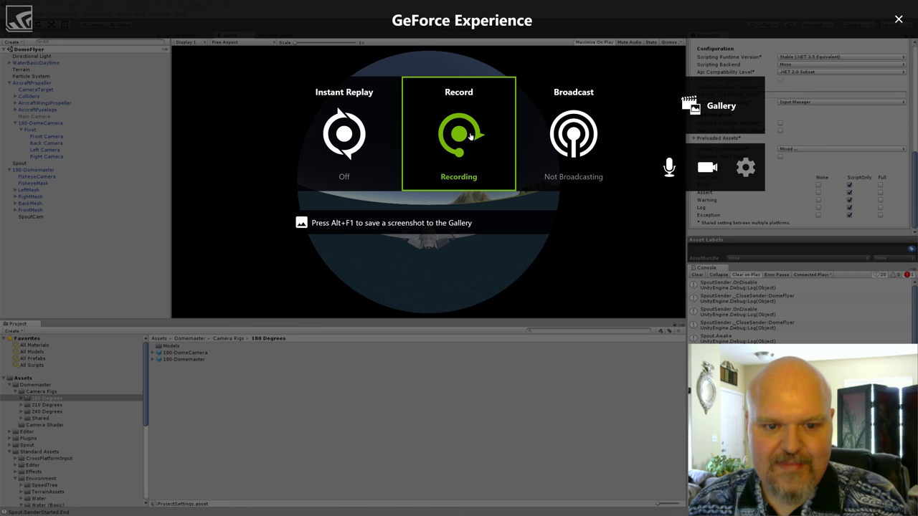